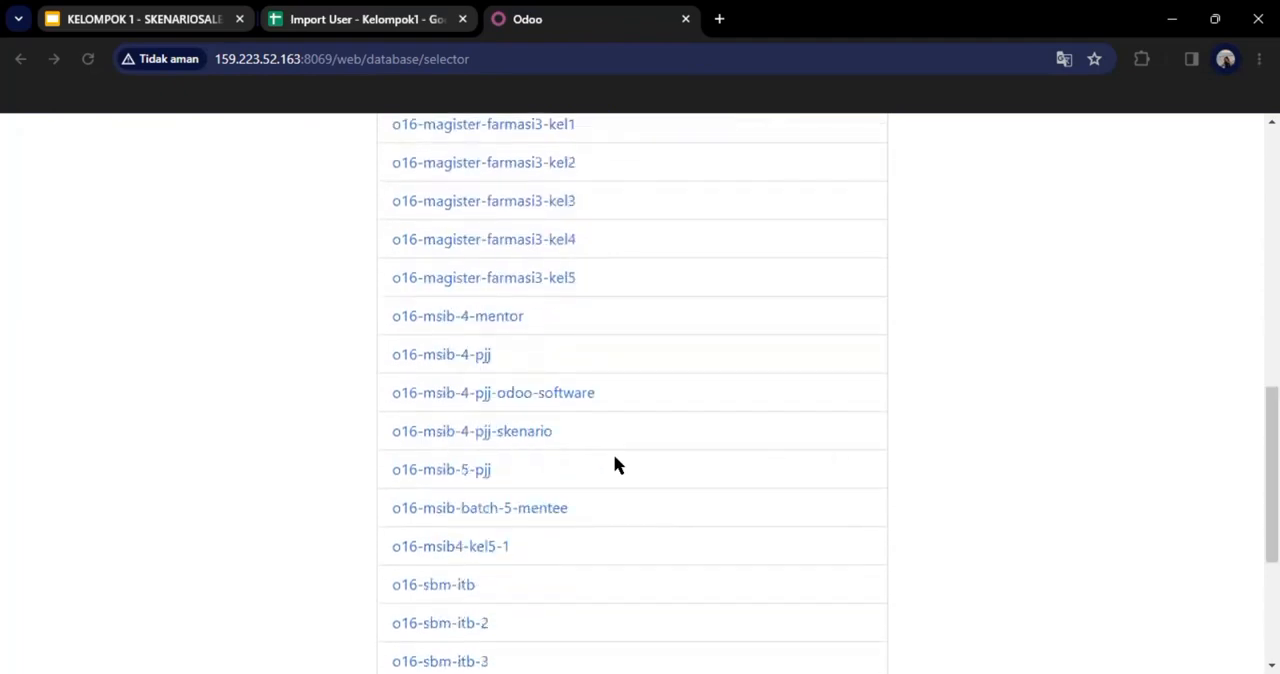
Step: Choose the o16-msib-5-pjj database and log in with the administrator login and the account password
{"action": "left_click", "coordinate": [477, 478]}
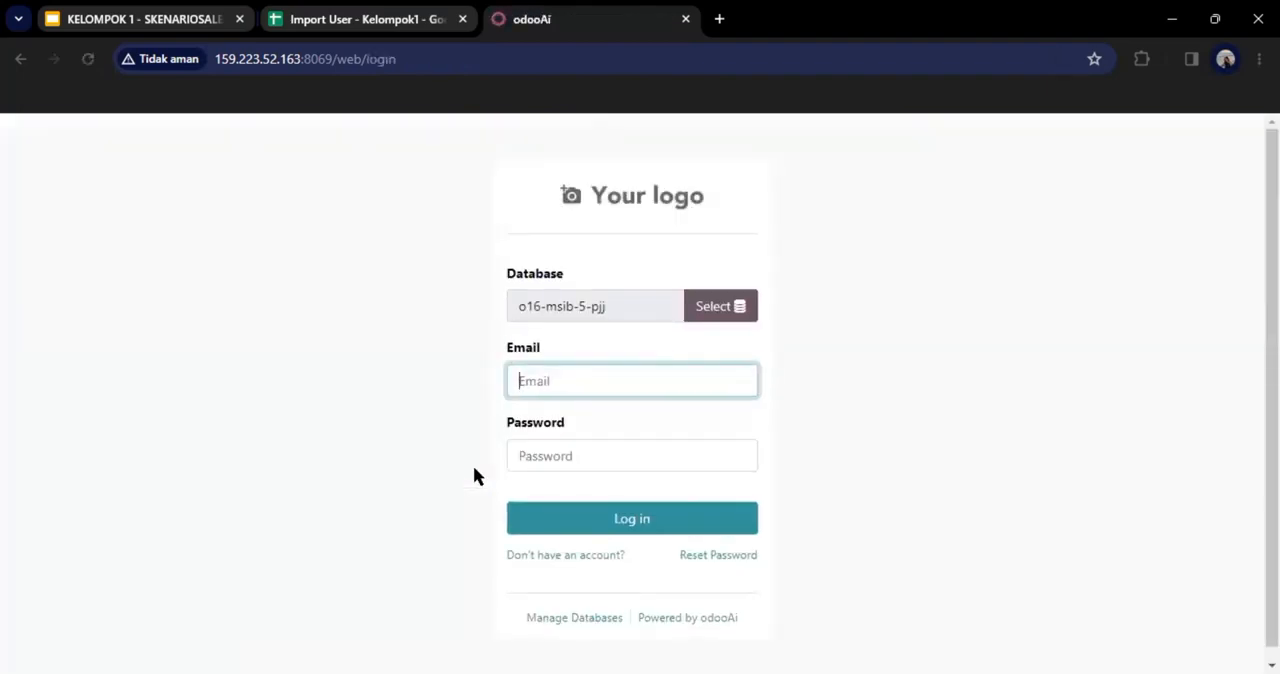
{"action": "left_click", "coordinate": [533, 380]}
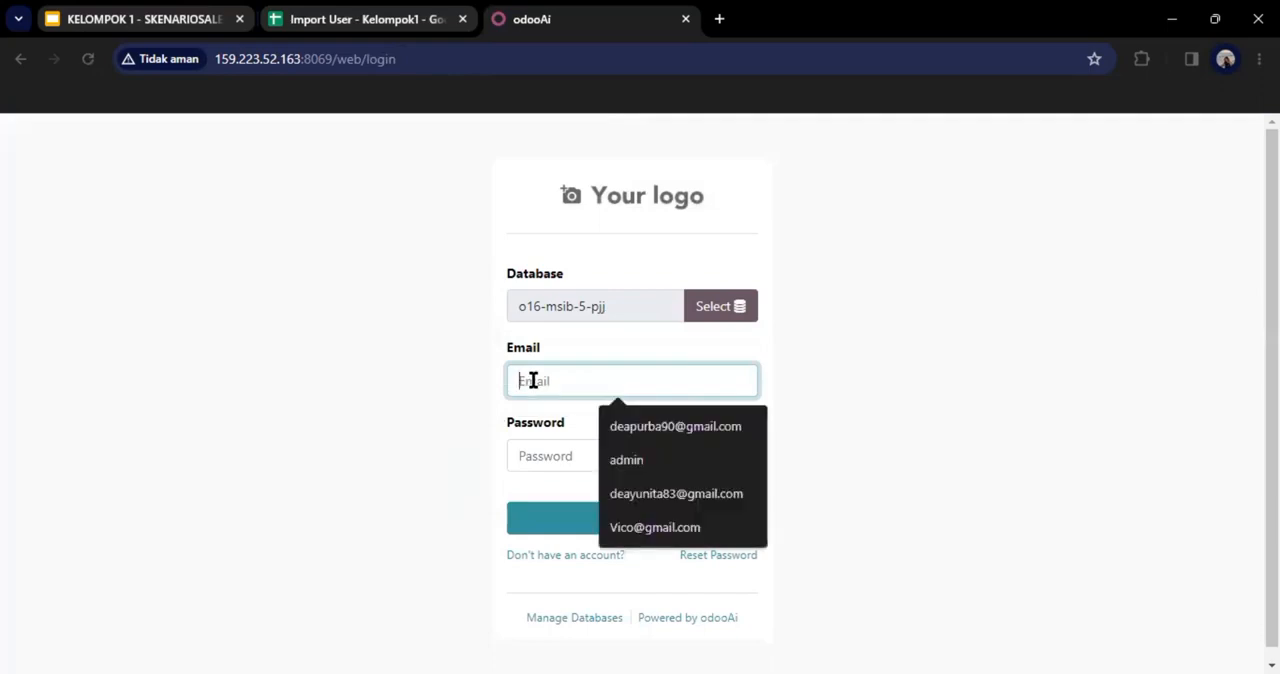
{"action": "type", "text": "admin"}
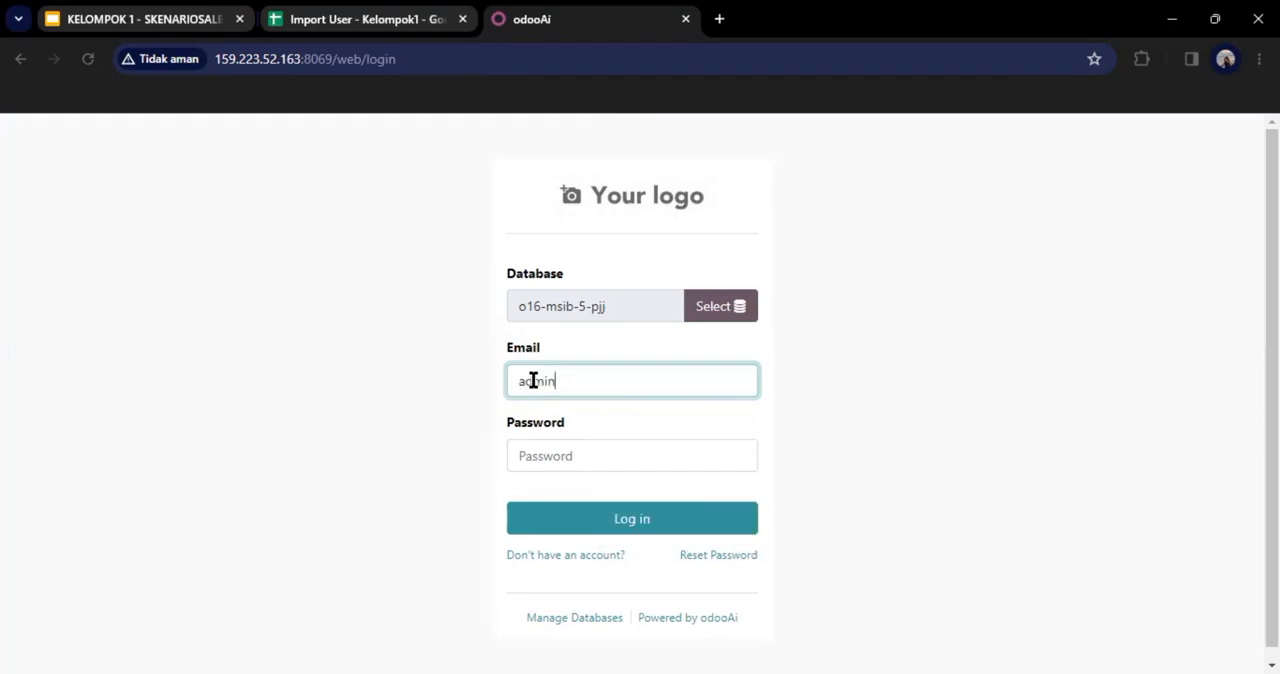
{"action": "left_click", "coordinate": [546, 447]}
{"action": "type", "text": "admin"}
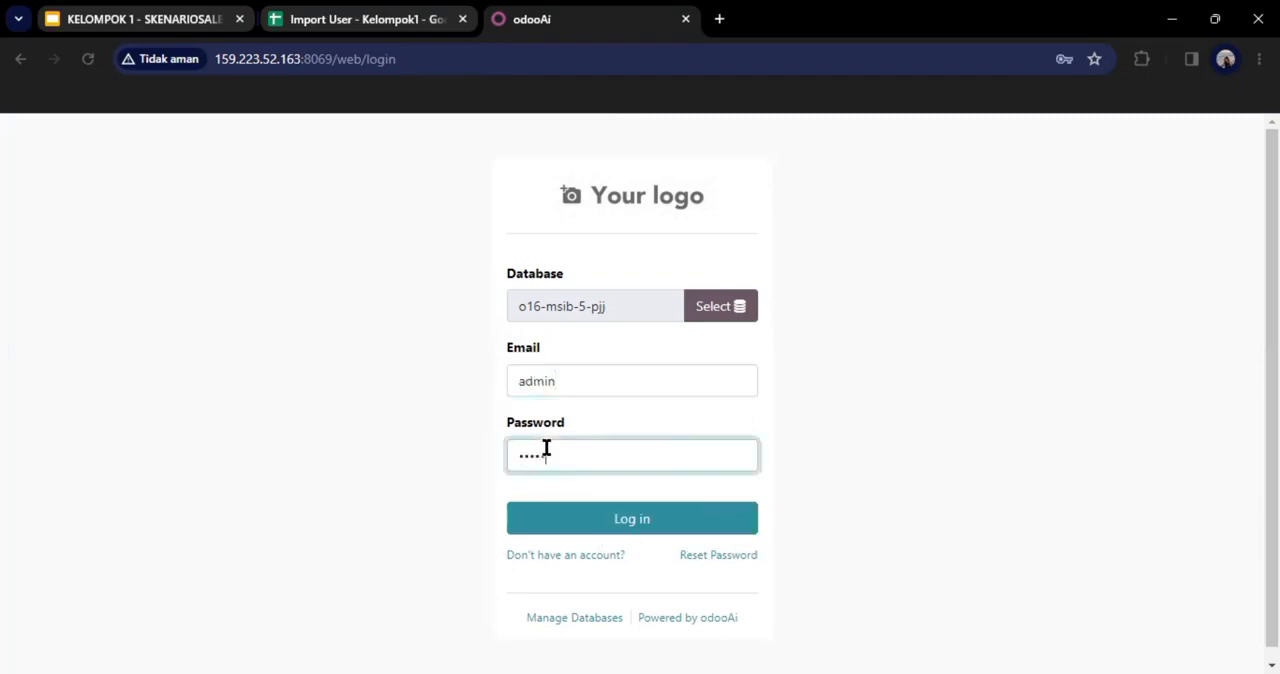
{"action": "left_click", "coordinate": [611, 534]}
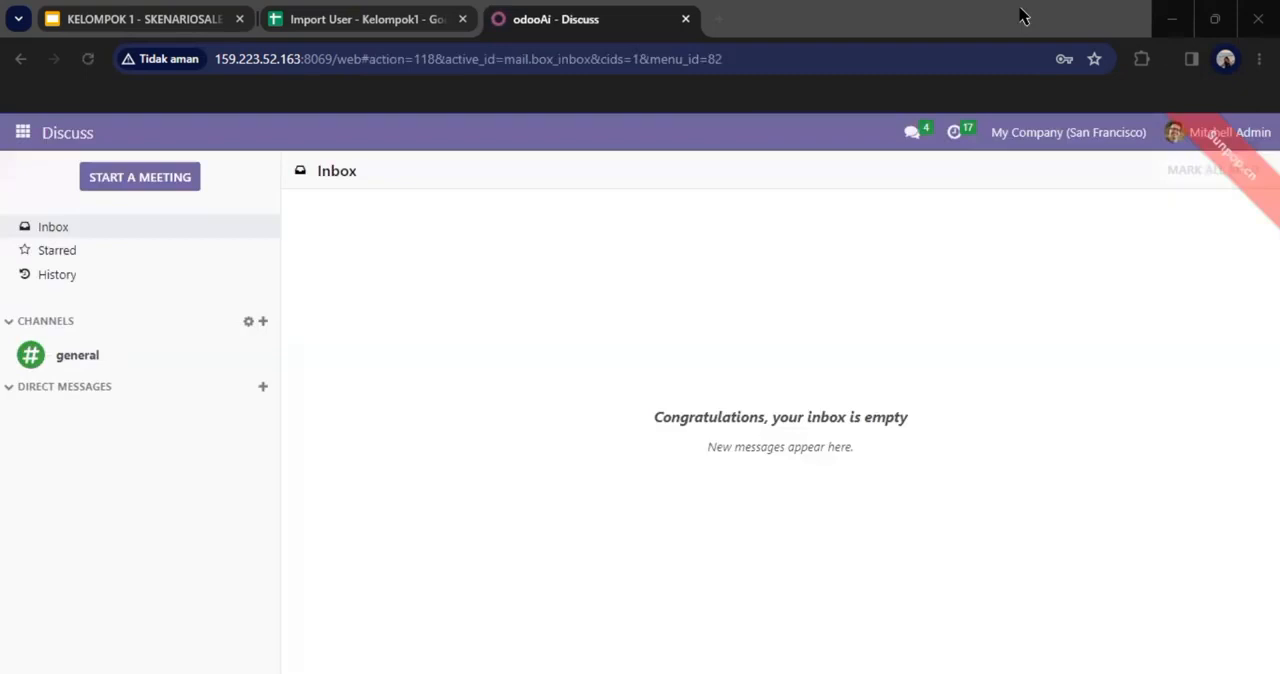
Step: Open the list of users to manage from the general settings
{"action": "left_click", "coordinate": [1022, 16]}
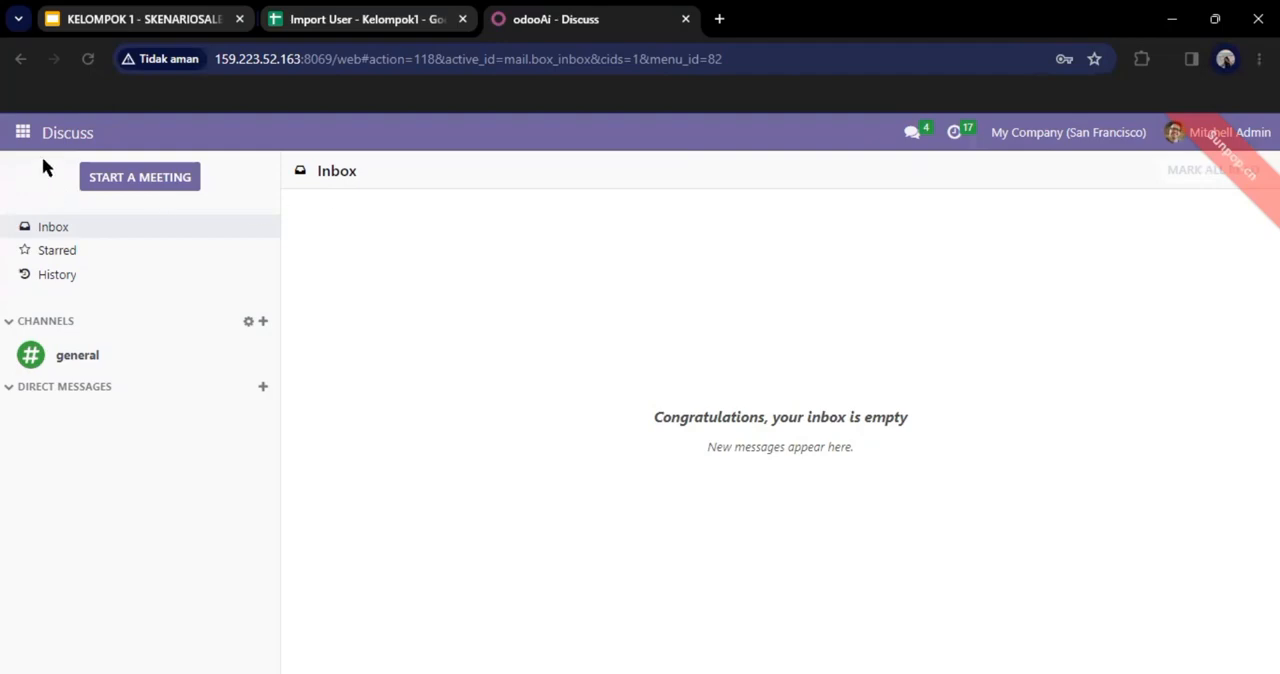
{"action": "left_click", "coordinate": [22, 133]}
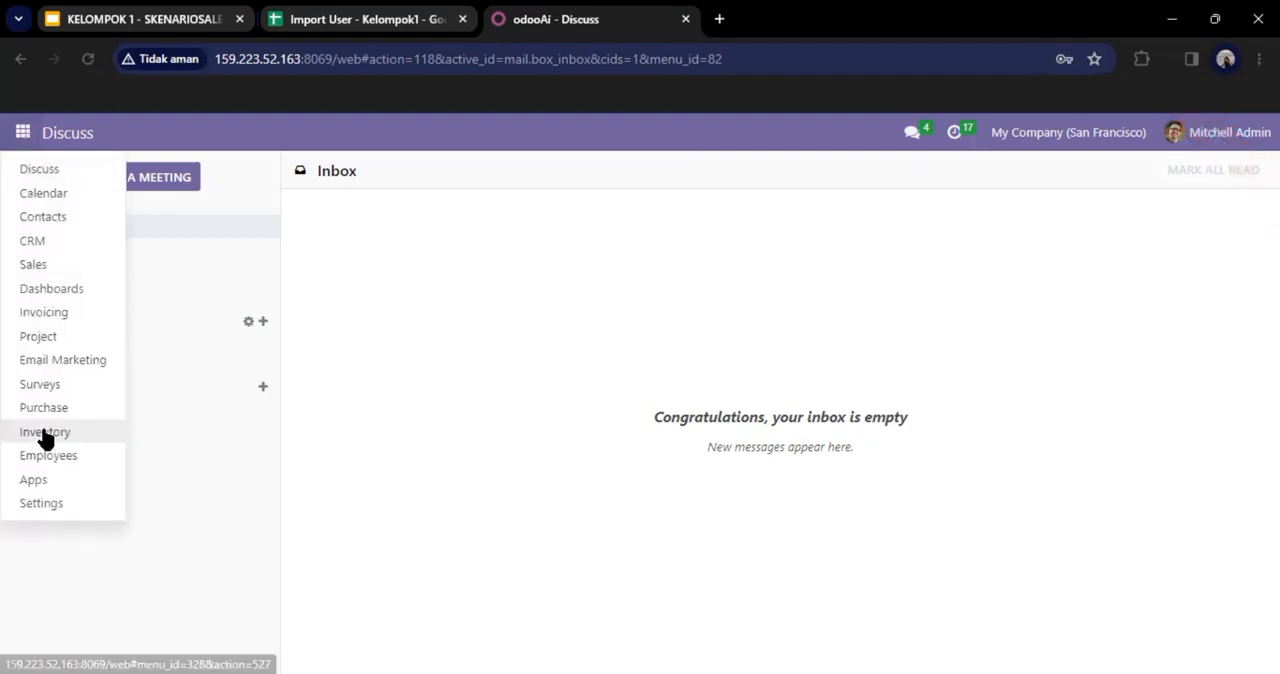
{"action": "left_click", "coordinate": [50, 500]}
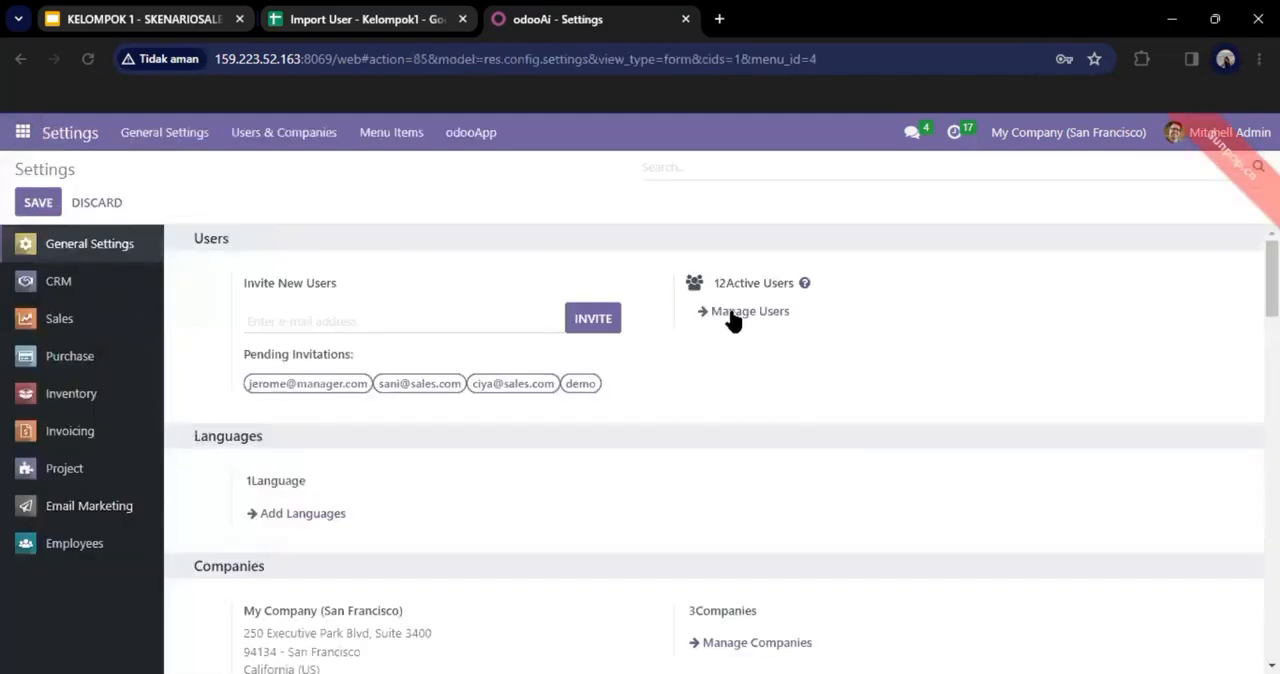
{"action": "left_click", "coordinate": [730, 312]}
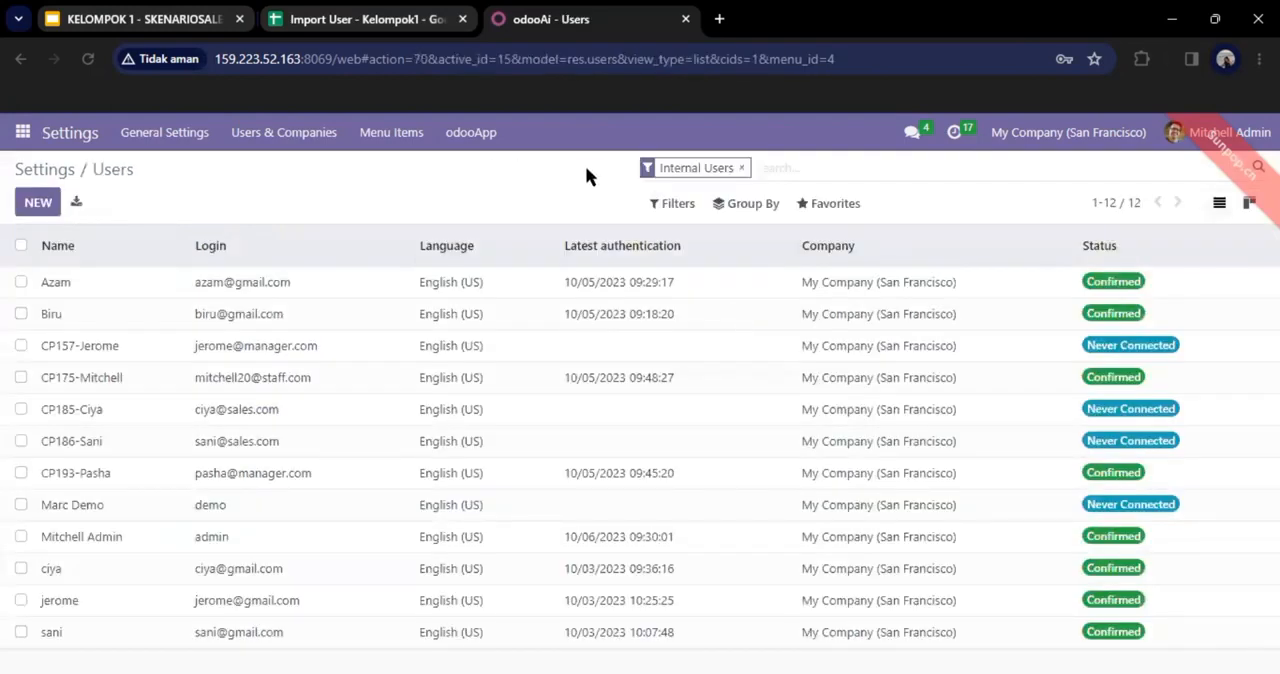
Step: Start a records import for the users and load the file Import User - Kelompok1
{"action": "left_click", "coordinate": [834, 203]}
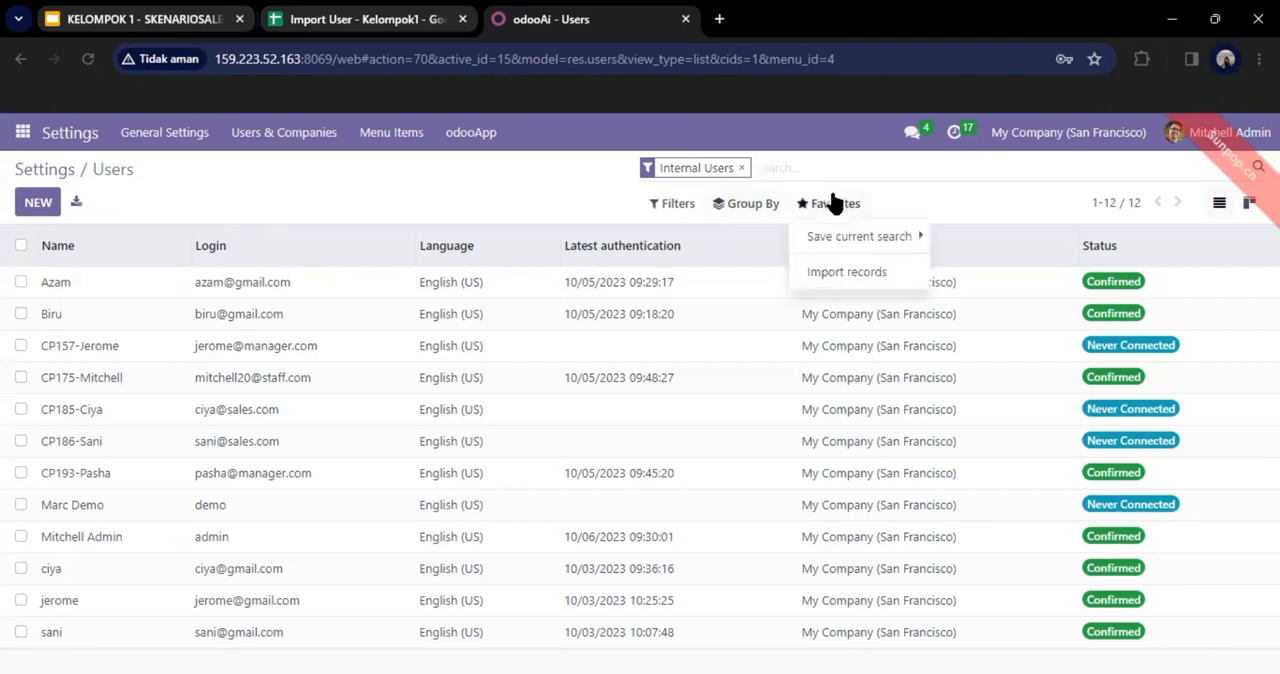
{"action": "left_click", "coordinate": [847, 272]}
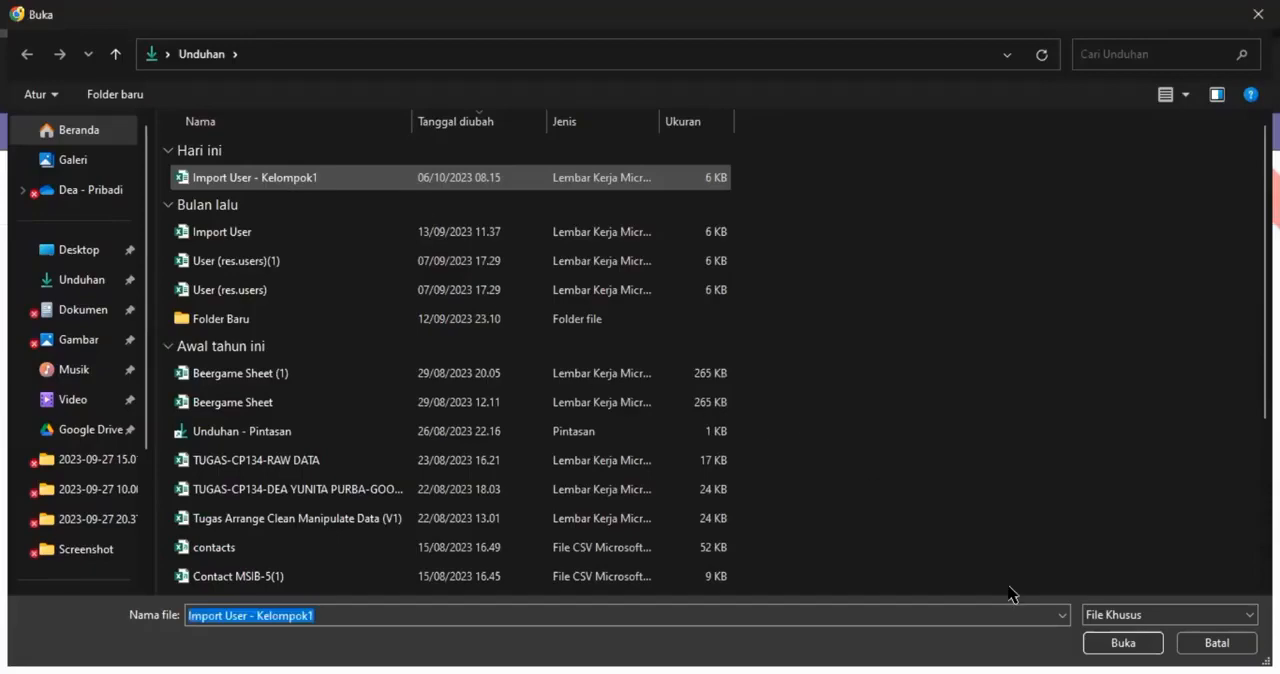
{"action": "left_click", "coordinate": [1125, 643]}
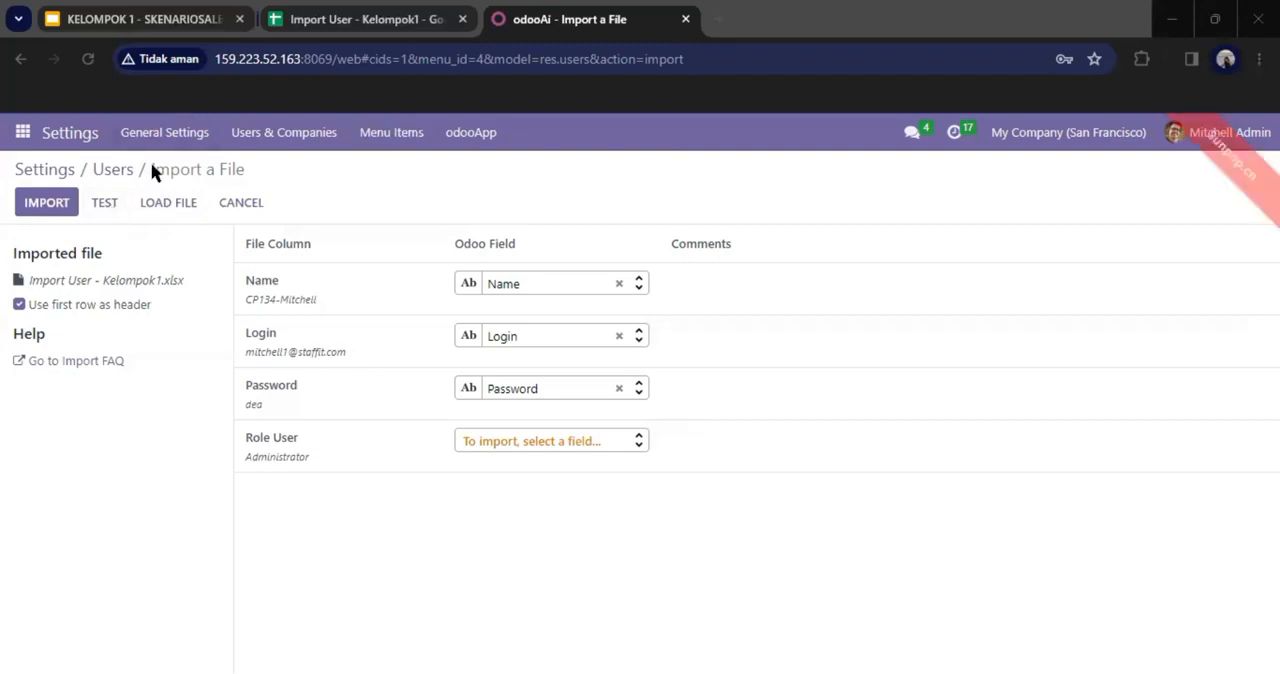
Step: Test the loaded user file for validity and import its records
{"action": "left_click", "coordinate": [106, 204]}
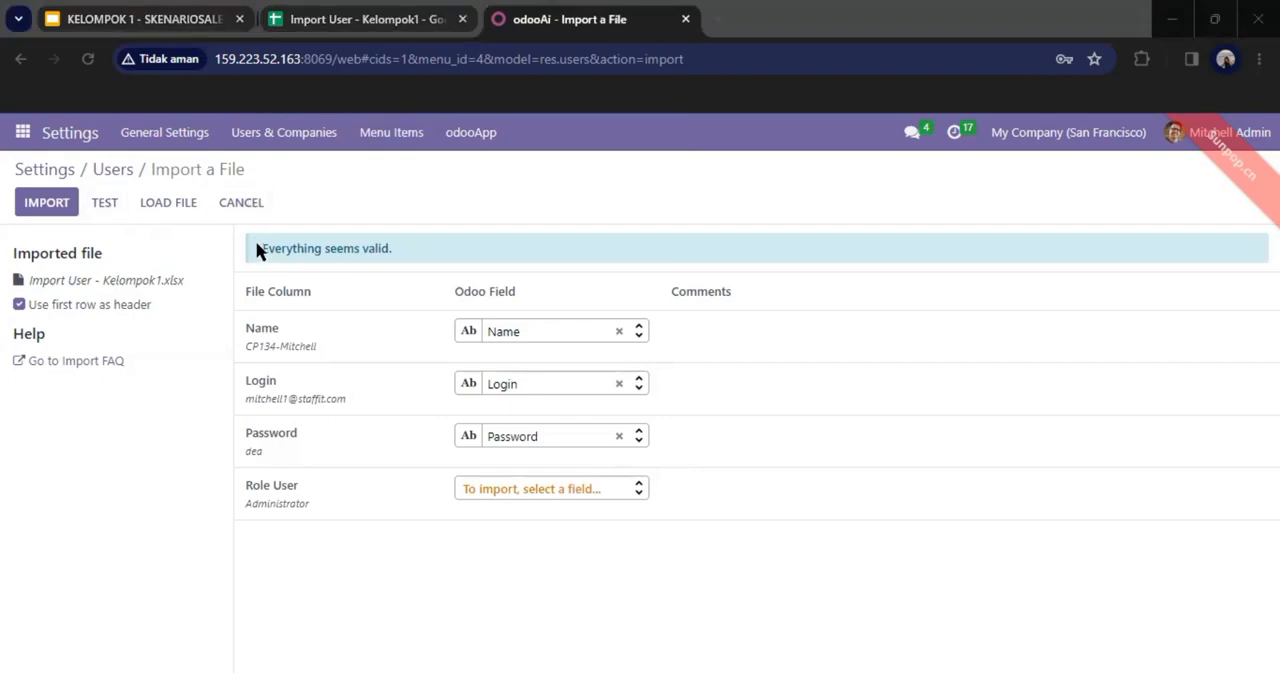
{"action": "left_click_drag", "start_coordinate": [262, 250], "coordinate": [396, 256]}
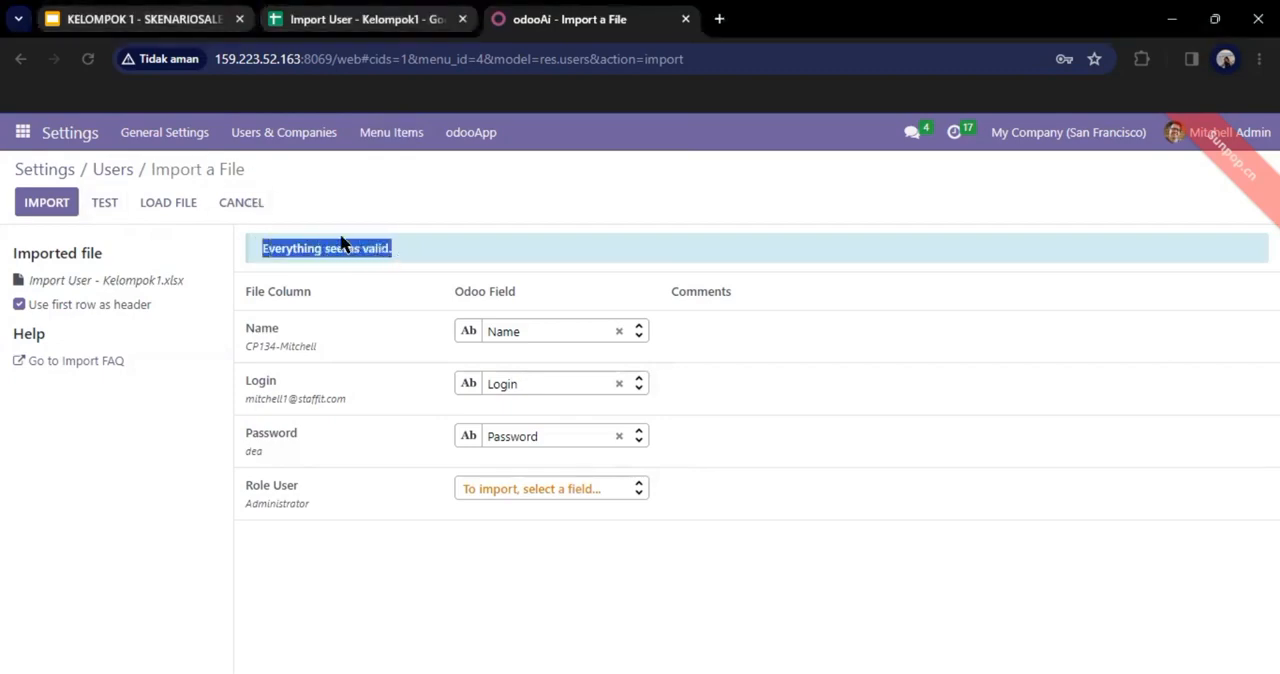
{"action": "left_click", "coordinate": [65, 212]}
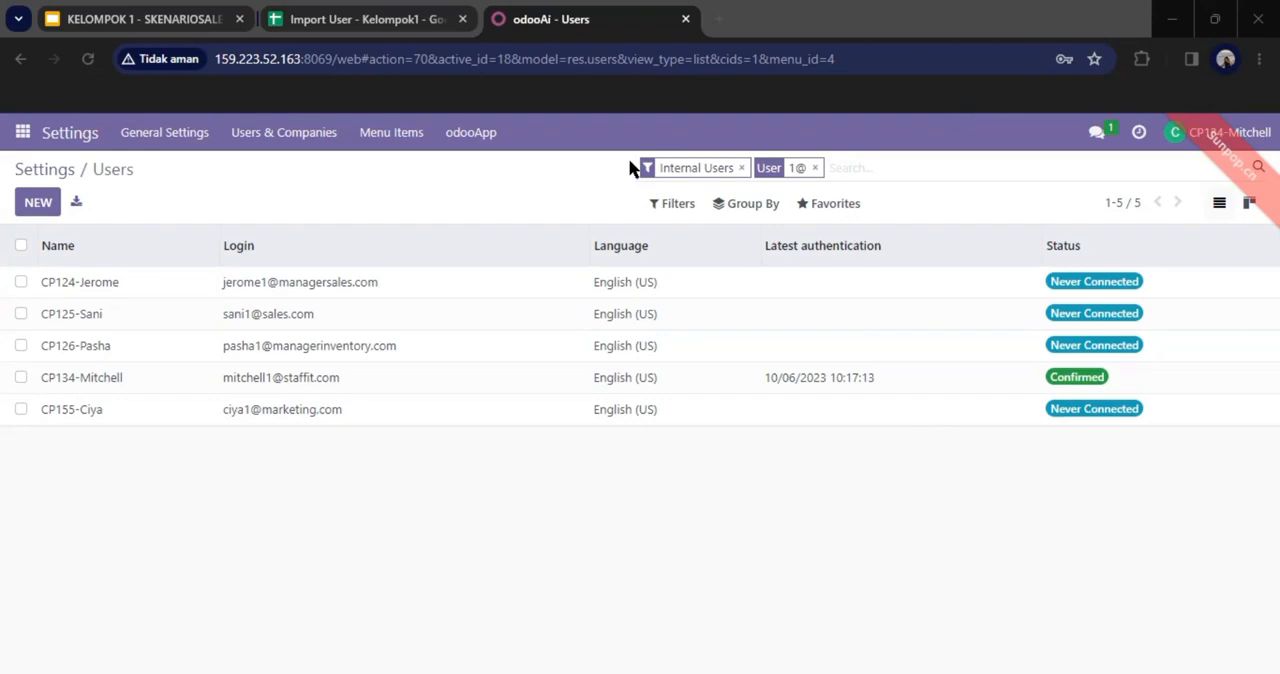
Step: Open the imported marketing user's record and examine all its access rights, from sales to administration
{"action": "left_click", "coordinate": [310, 412]}
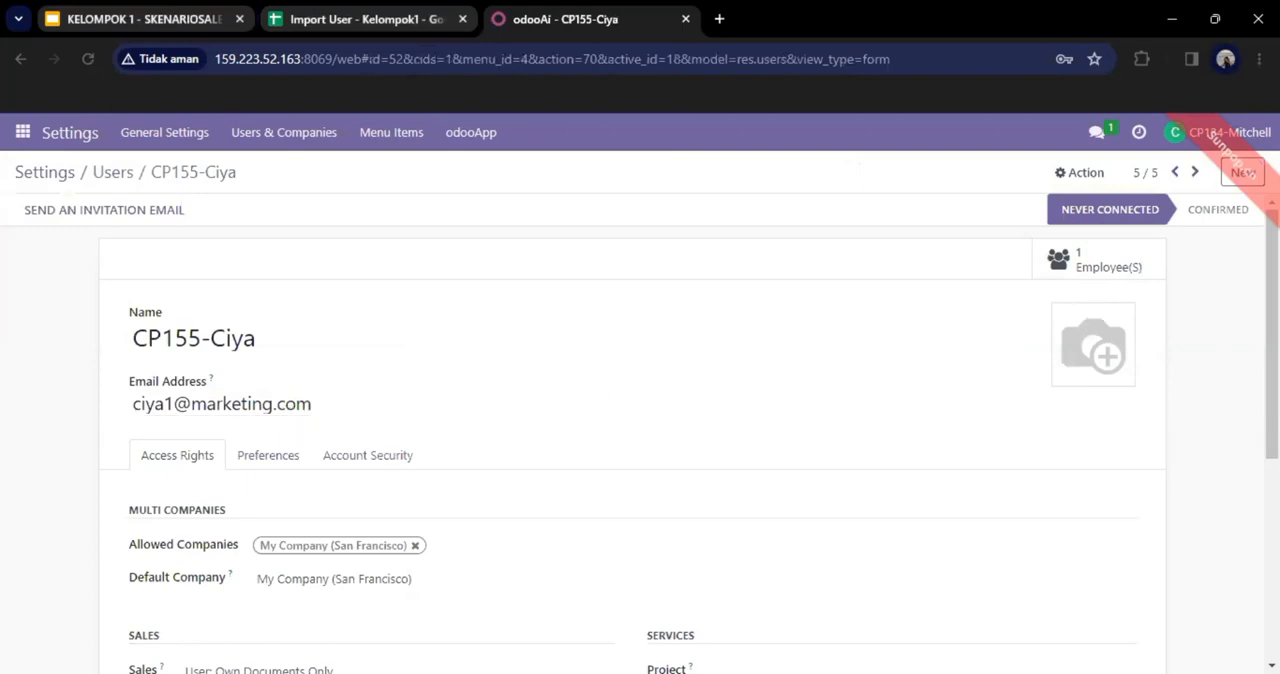
{"action": "scroll", "coordinate": [1066, 354], "scroll_direction": "down", "scroll_amount": 3}
{"action": "scroll", "coordinate": [815, 368], "scroll_direction": "down", "scroll_amount": 3}
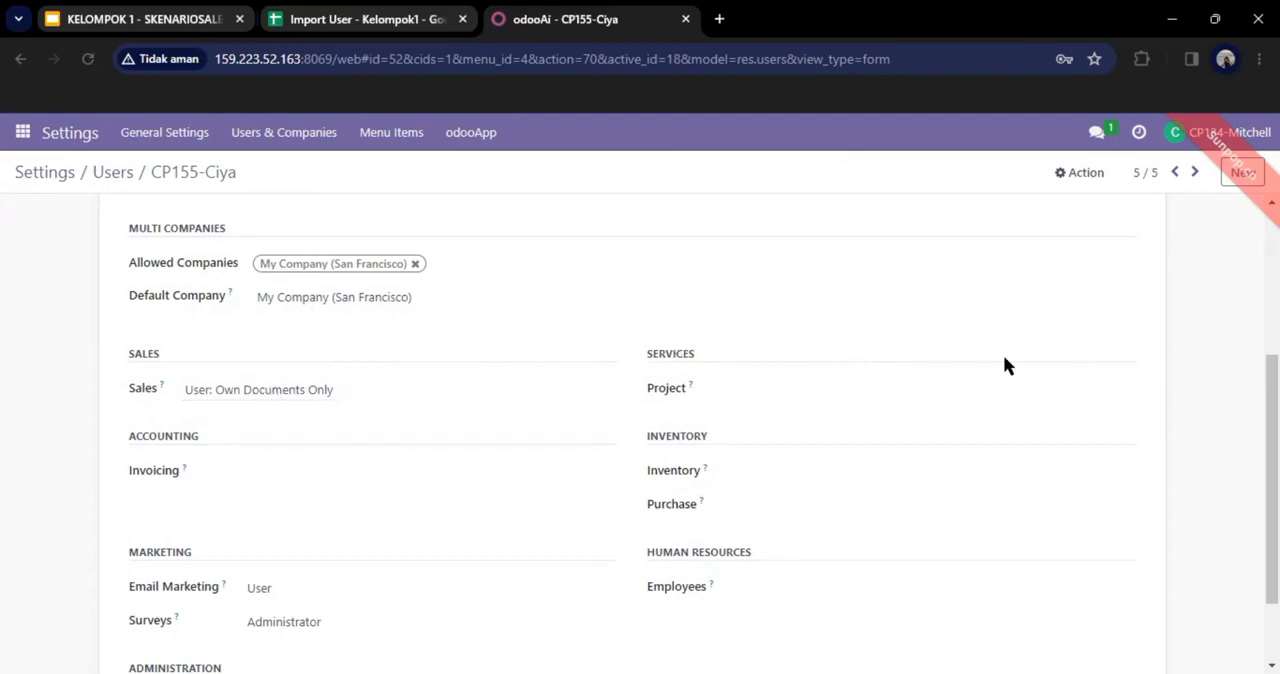
{"action": "scroll", "coordinate": [636, 400], "scroll_direction": "down", "scroll_amount": 2}
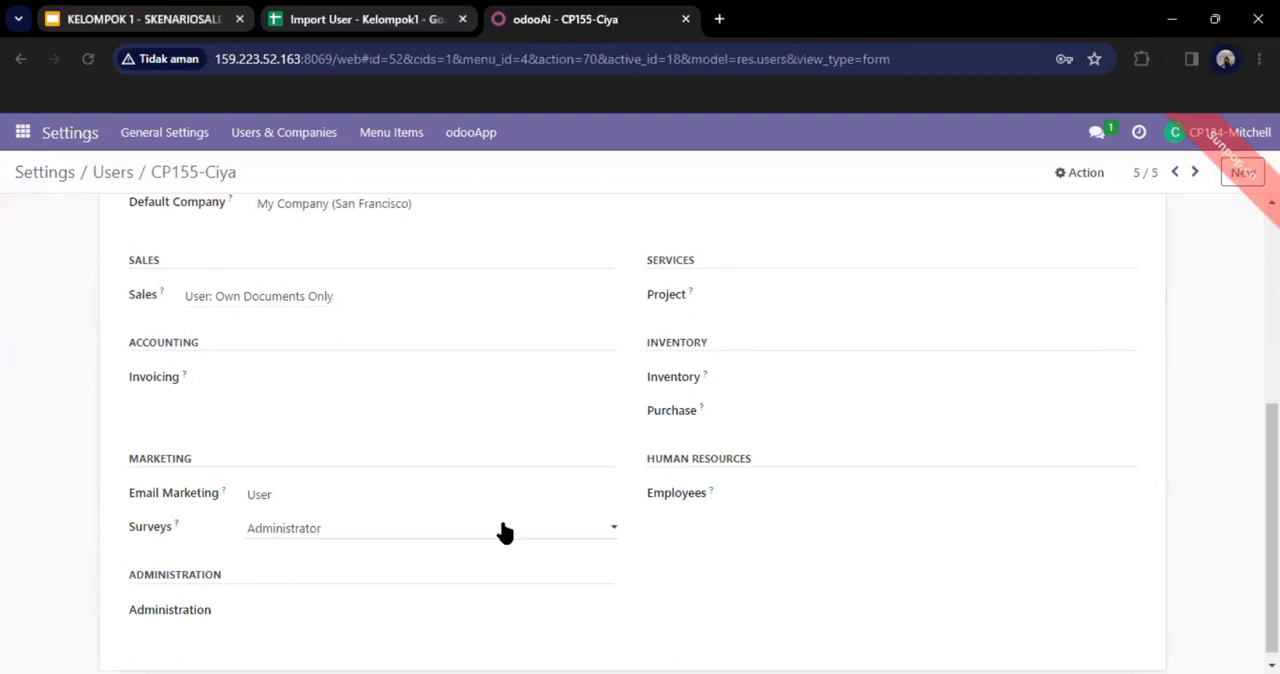
{"action": "scroll", "coordinate": [1146, 533], "scroll_direction": "up", "scroll_amount": 2}
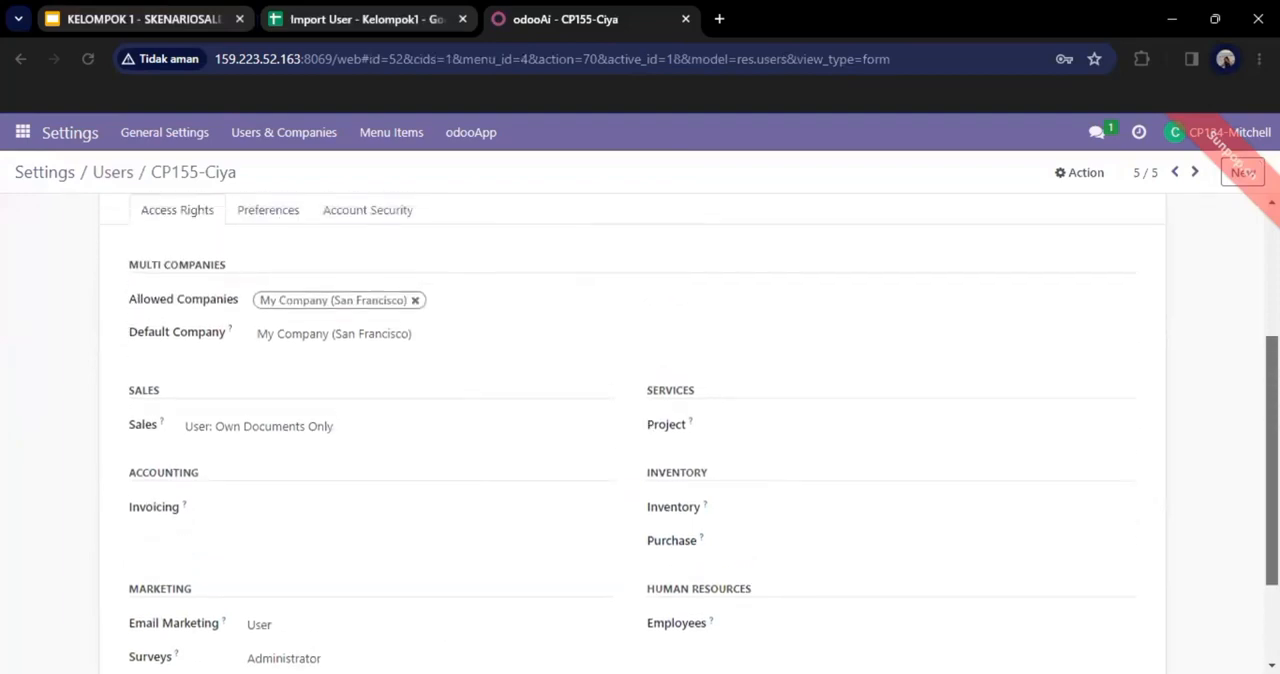
{"action": "scroll", "coordinate": [640, 433], "scroll_direction": "up", "scroll_amount": 1}
{"action": "scroll", "coordinate": [640, 433], "scroll_direction": "down", "scroll_amount": 3}
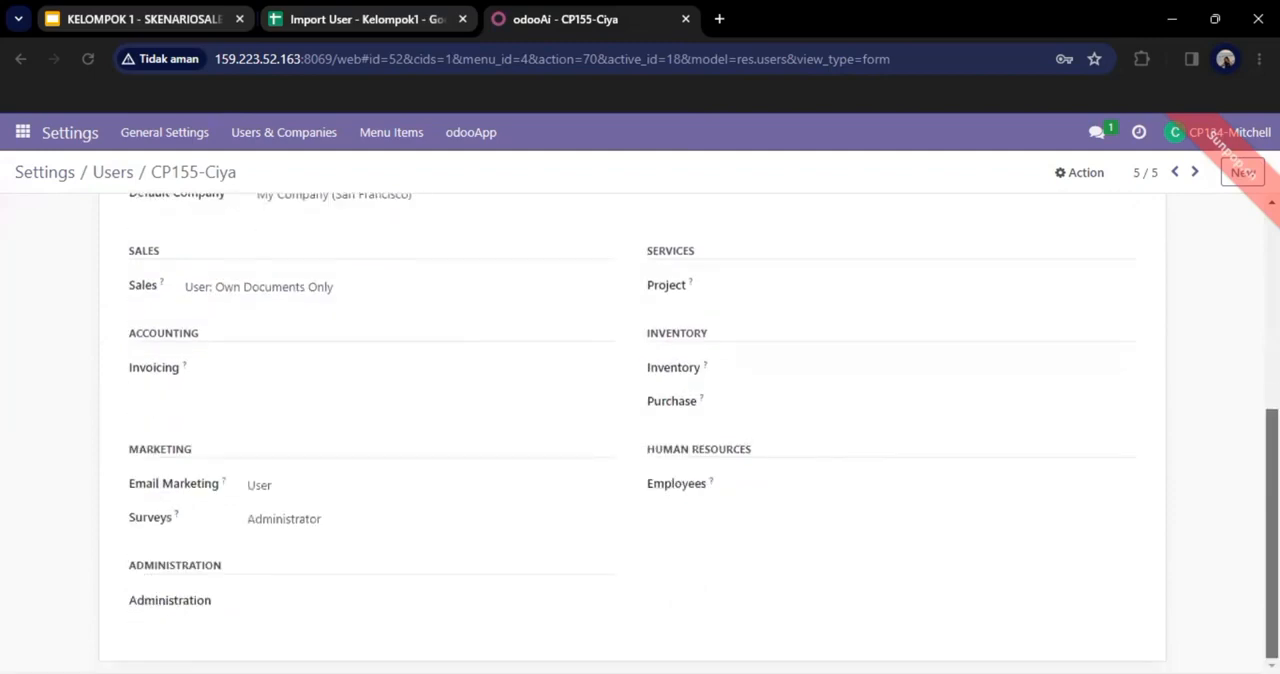
{"action": "scroll", "coordinate": [640, 433], "scroll_direction": "up", "scroll_amount": 4}
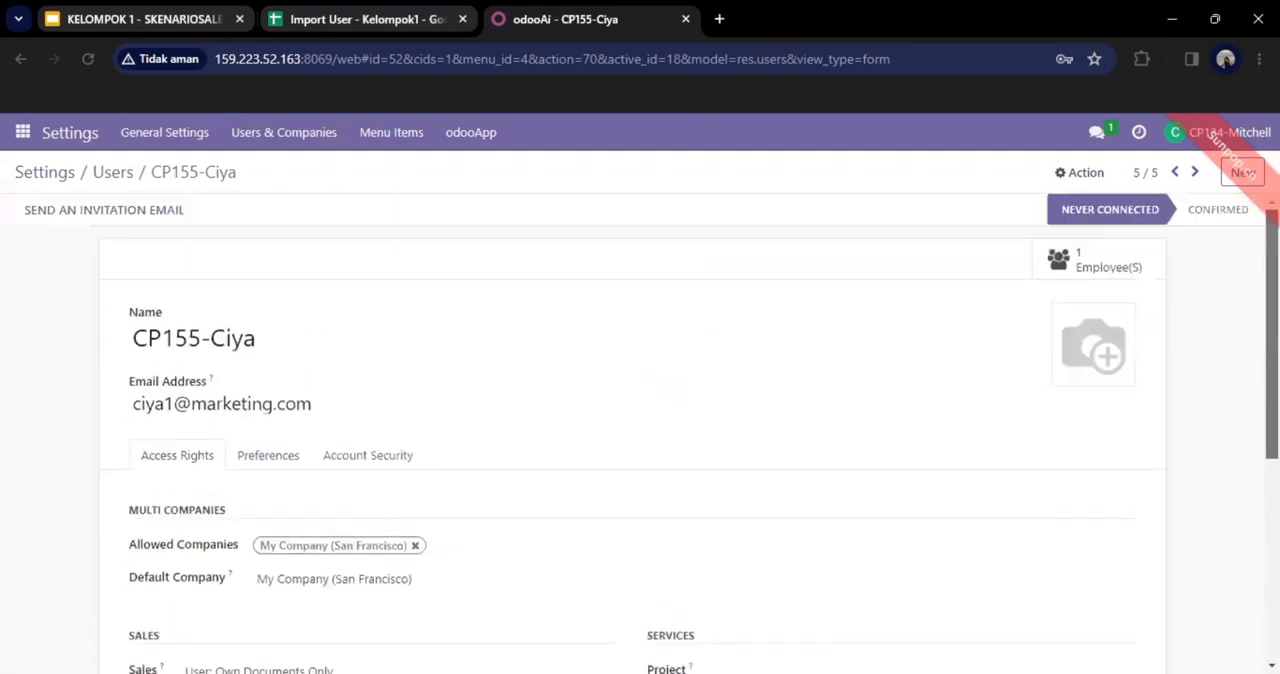
Step: Go to the previous record, the IT staff user, and examine the access rights assigned to it
{"action": "left_click", "coordinate": [1166, 171]}
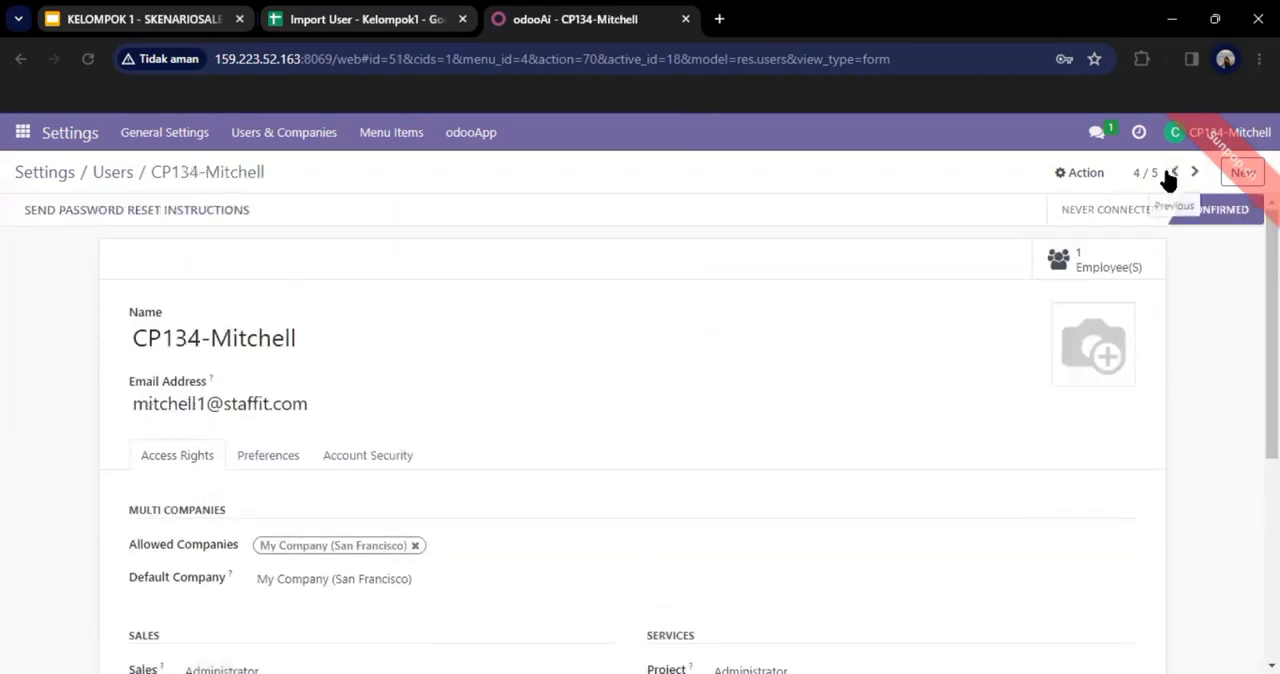
{"action": "scroll", "coordinate": [652, 433], "scroll_direction": "down", "scroll_amount": 1}
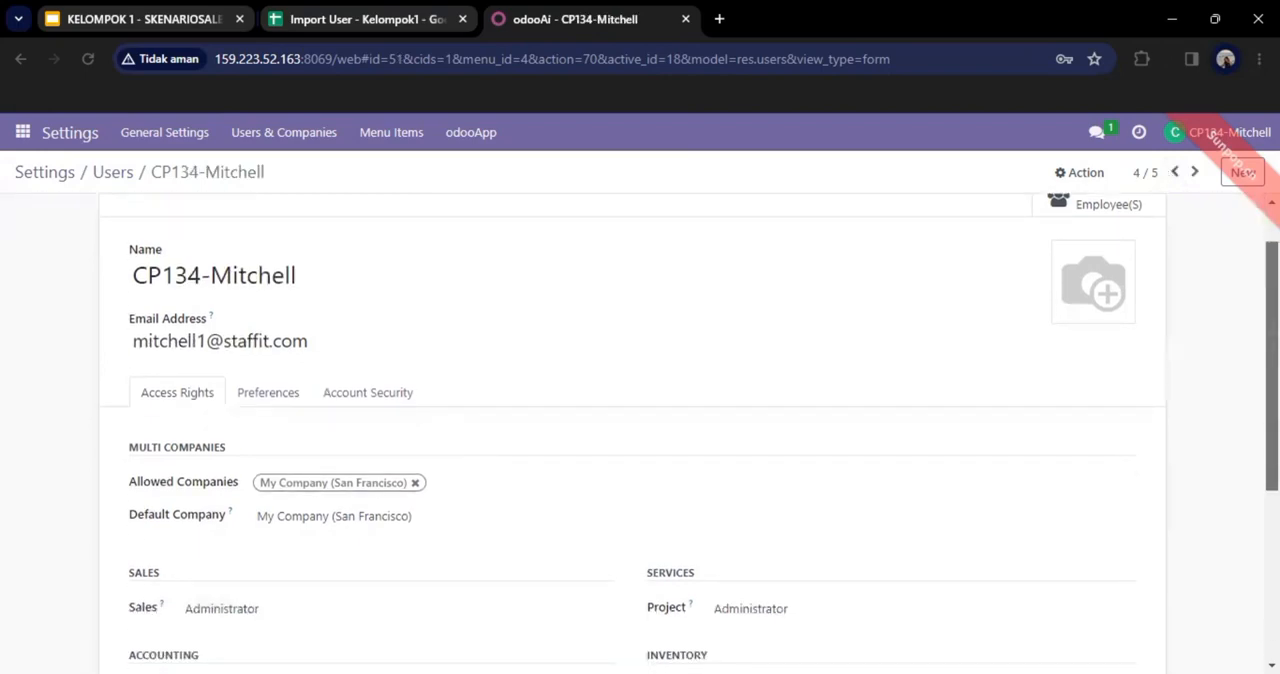
{"action": "scroll", "coordinate": [640, 430], "scroll_direction": "down", "scroll_amount": 3}
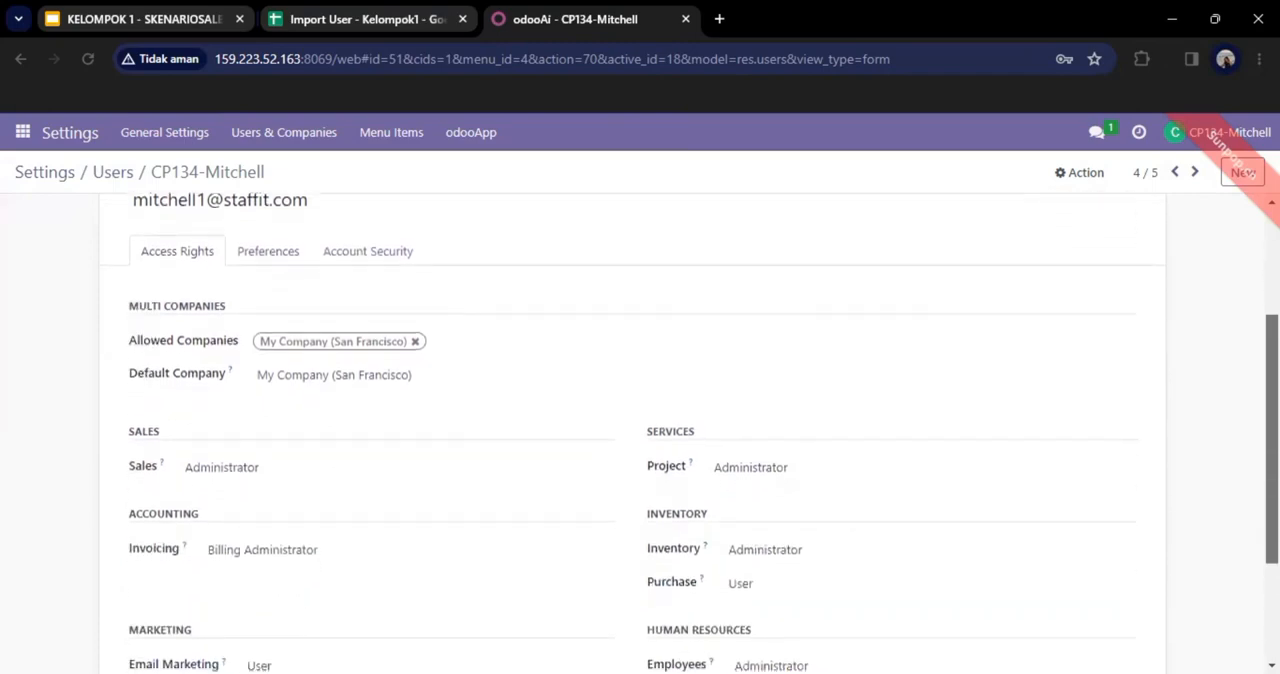
{"action": "scroll", "coordinate": [640, 430], "scroll_direction": "down", "scroll_amount": 3}
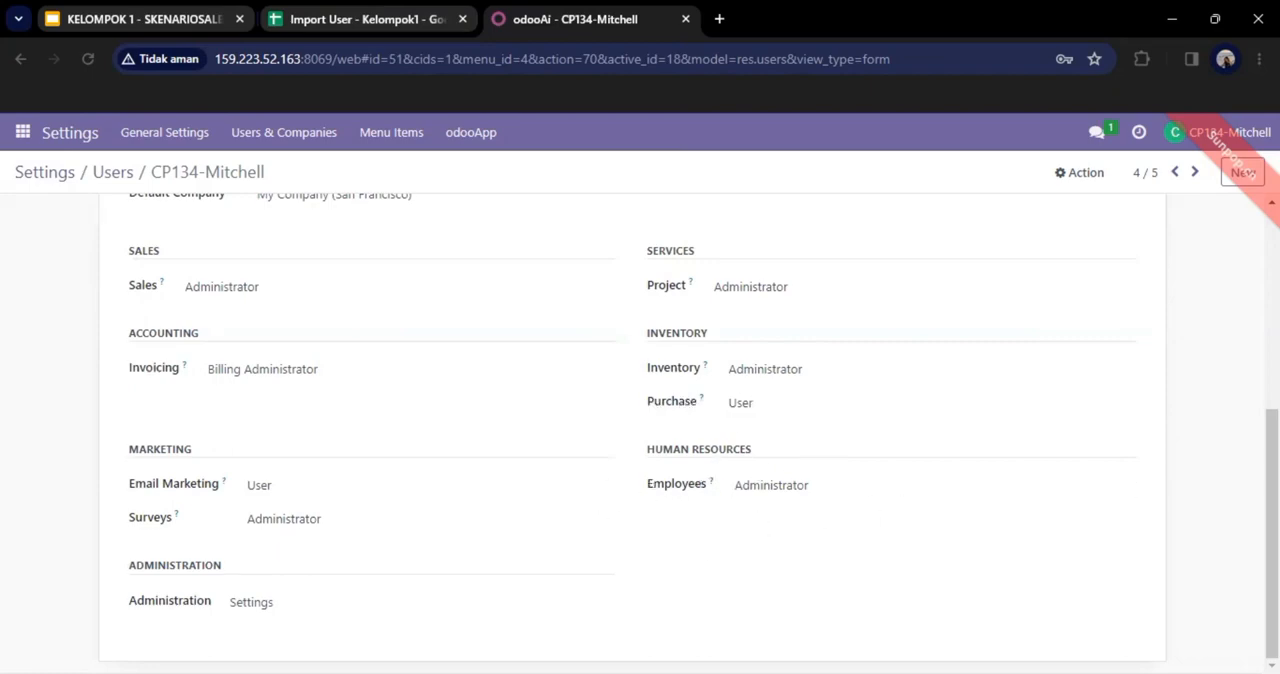
{"action": "scroll", "coordinate": [640, 430], "scroll_direction": "up", "scroll_amount": 5}
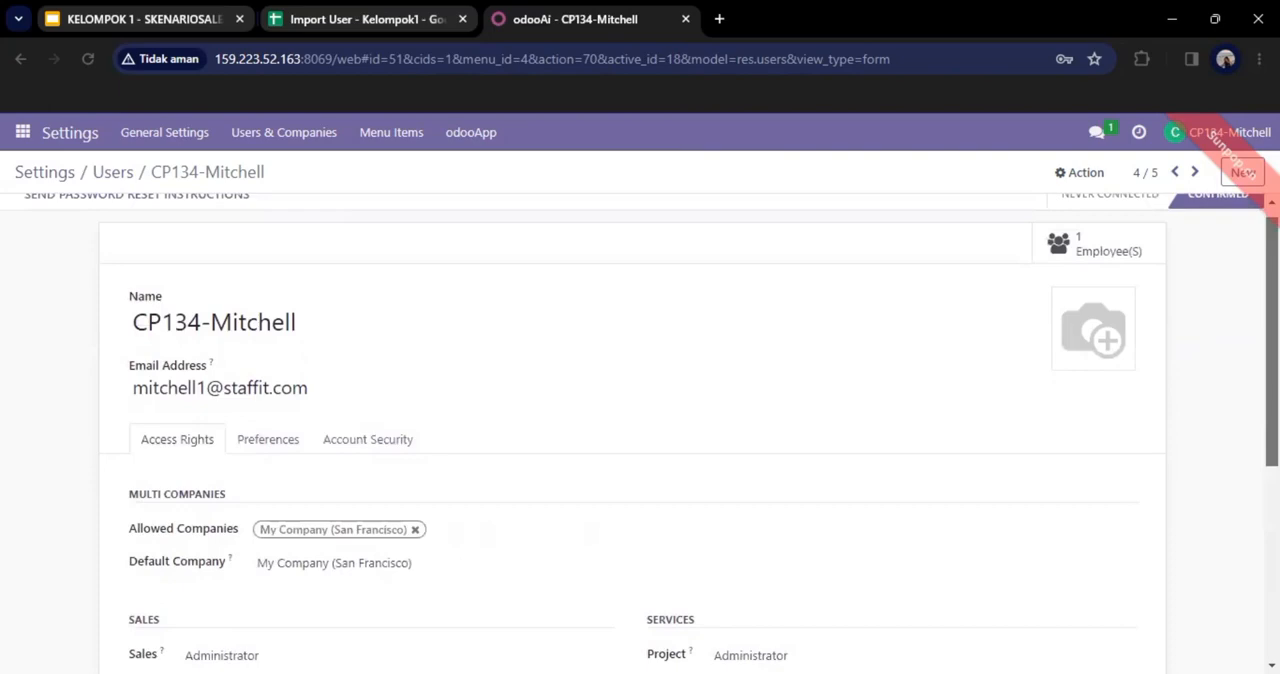
{"action": "scroll", "coordinate": [640, 430], "scroll_direction": "up", "scroll_amount": 1}
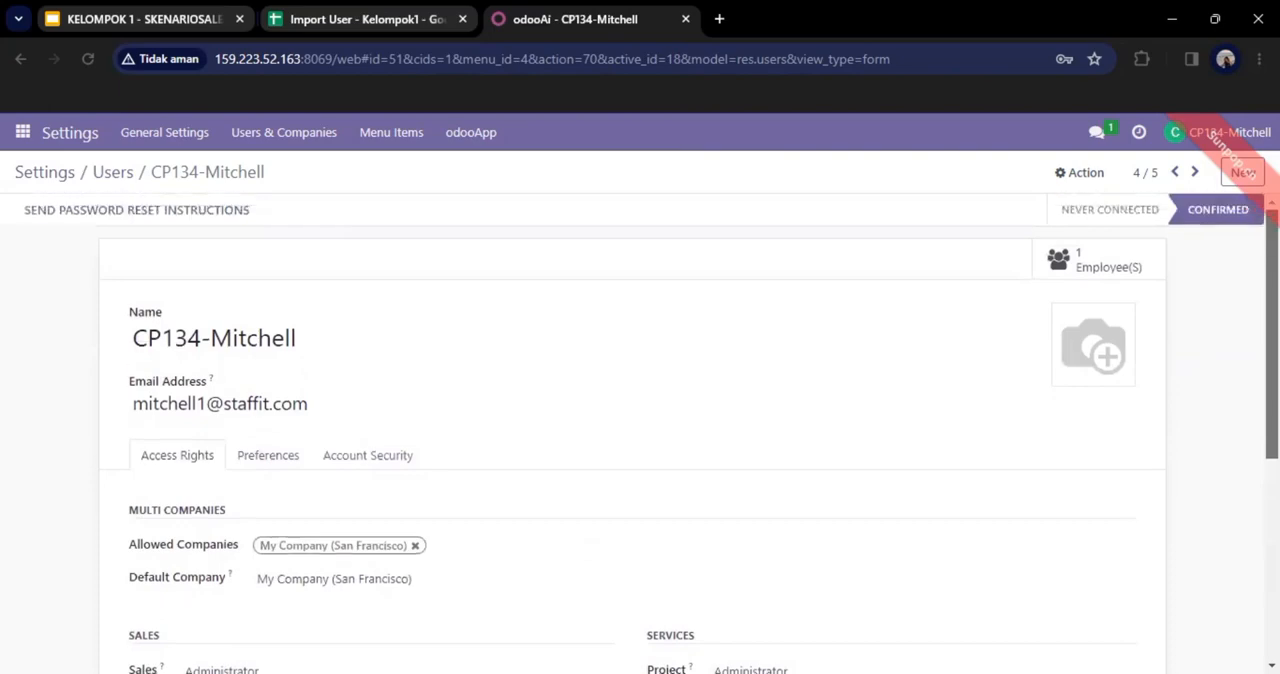
Step: Go to the inventory manager's user record and examine the access rights assigned to it
{"action": "left_click", "coordinate": [1174, 172]}
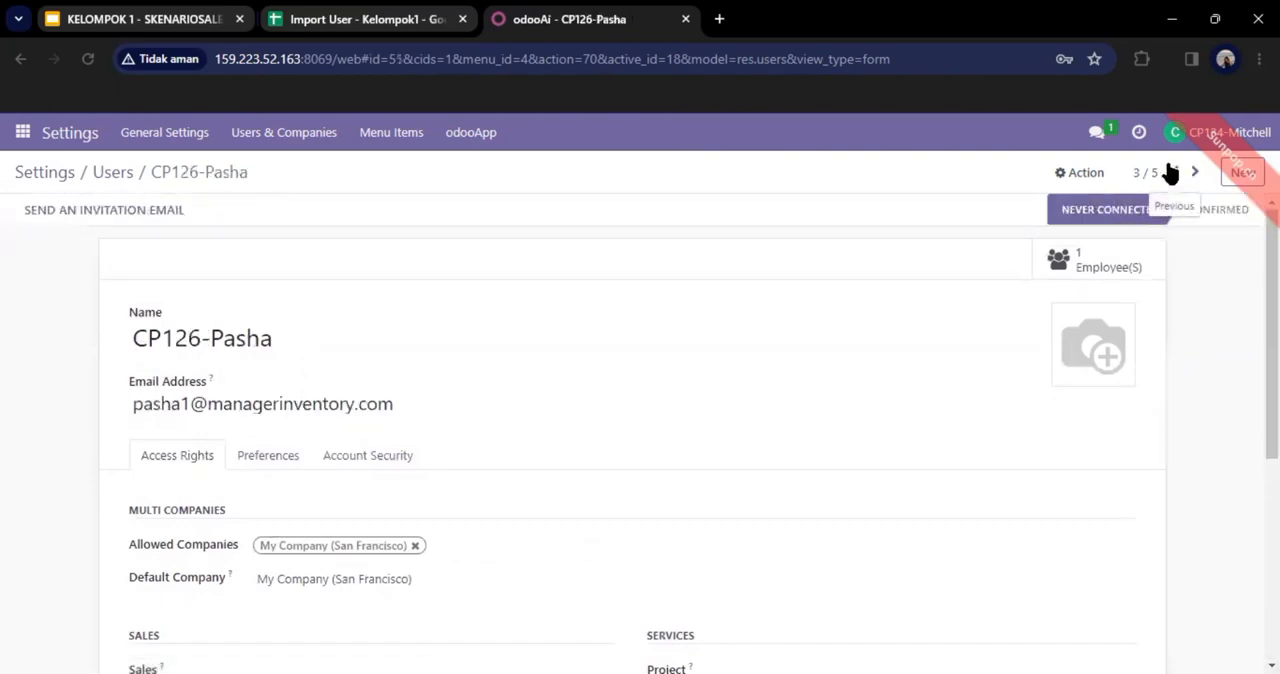
{"action": "scroll", "coordinate": [640, 430], "scroll_direction": "down", "scroll_amount": 1}
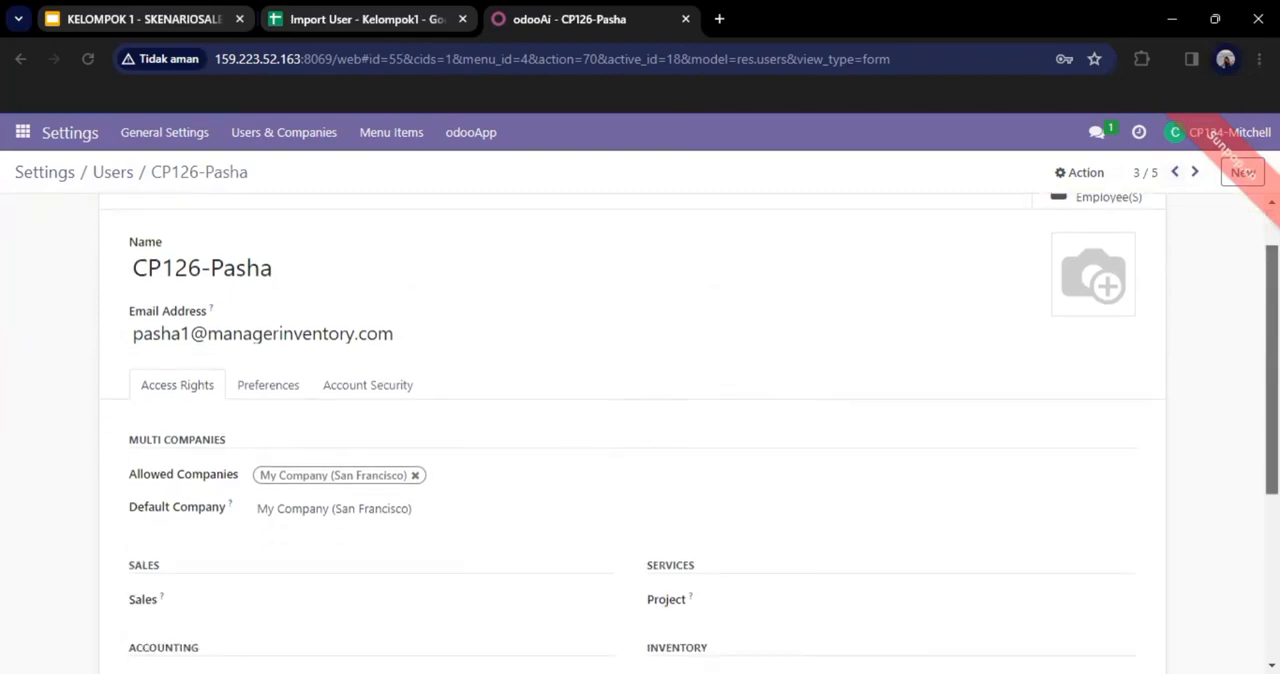
{"action": "scroll", "coordinate": [640, 430], "scroll_direction": "down", "scroll_amount": 3}
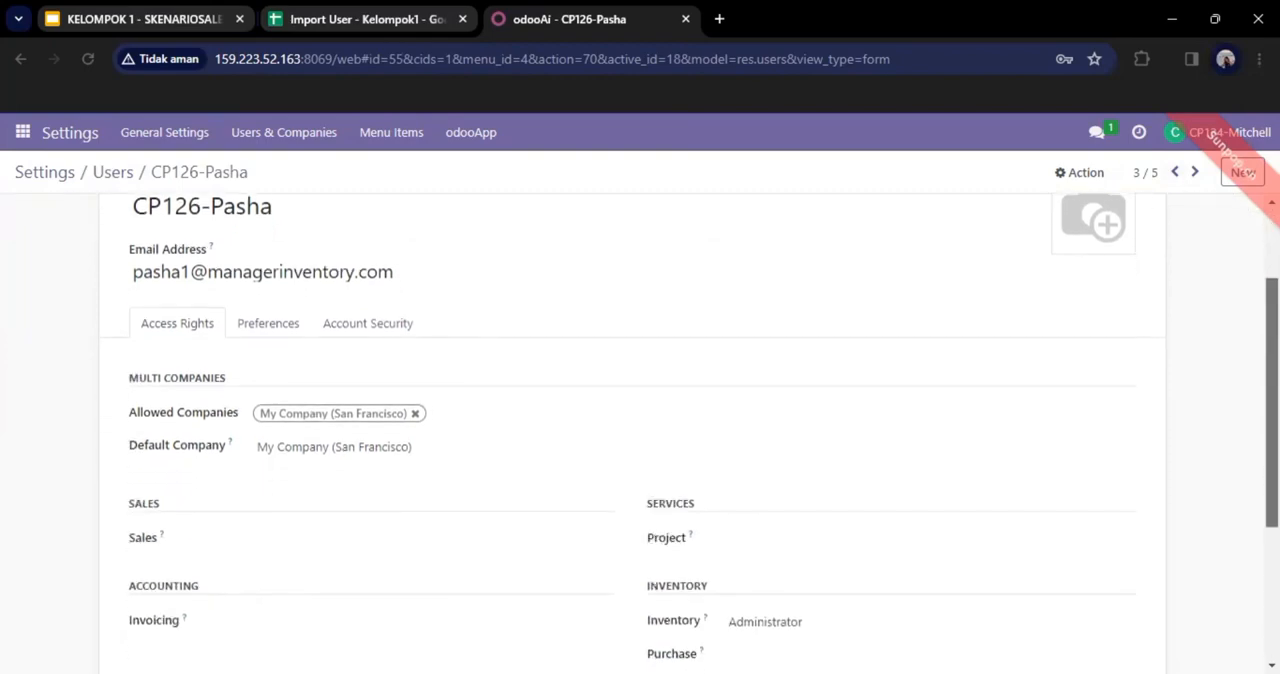
{"action": "scroll", "coordinate": [640, 430], "scroll_direction": "down", "scroll_amount": 2}
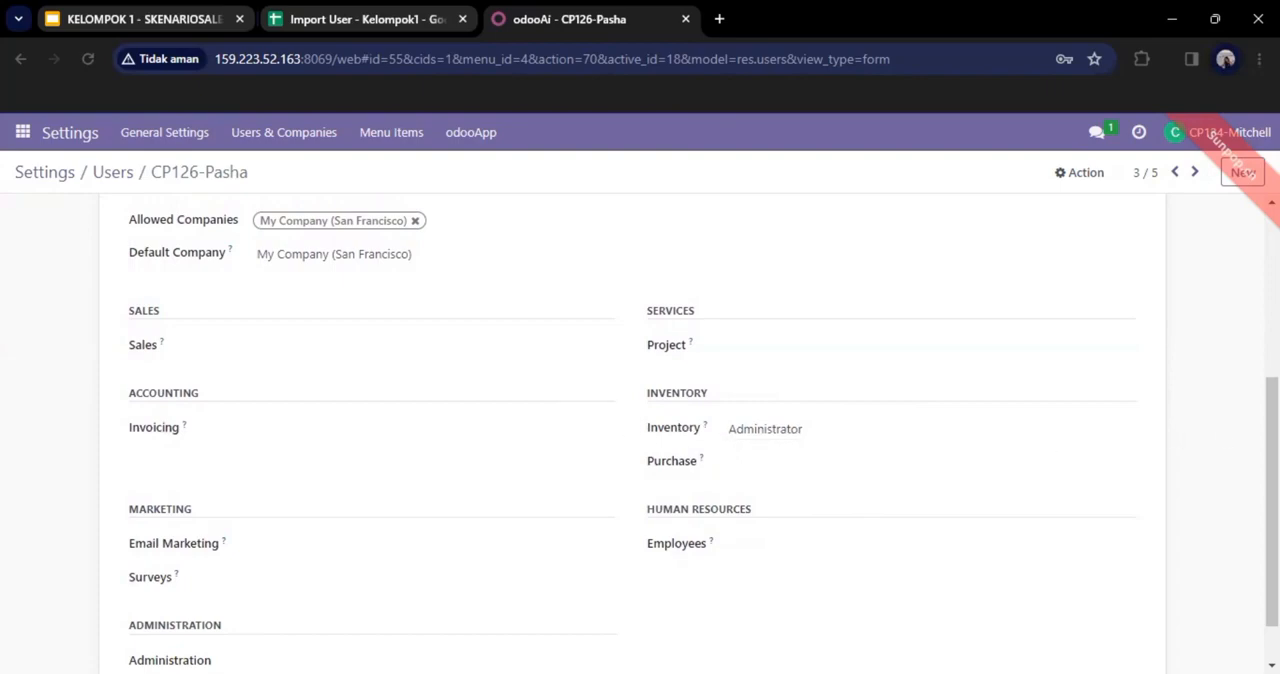
{"action": "left_click_drag", "start_coordinate": [1272, 502], "coordinate": [1272, 335]}
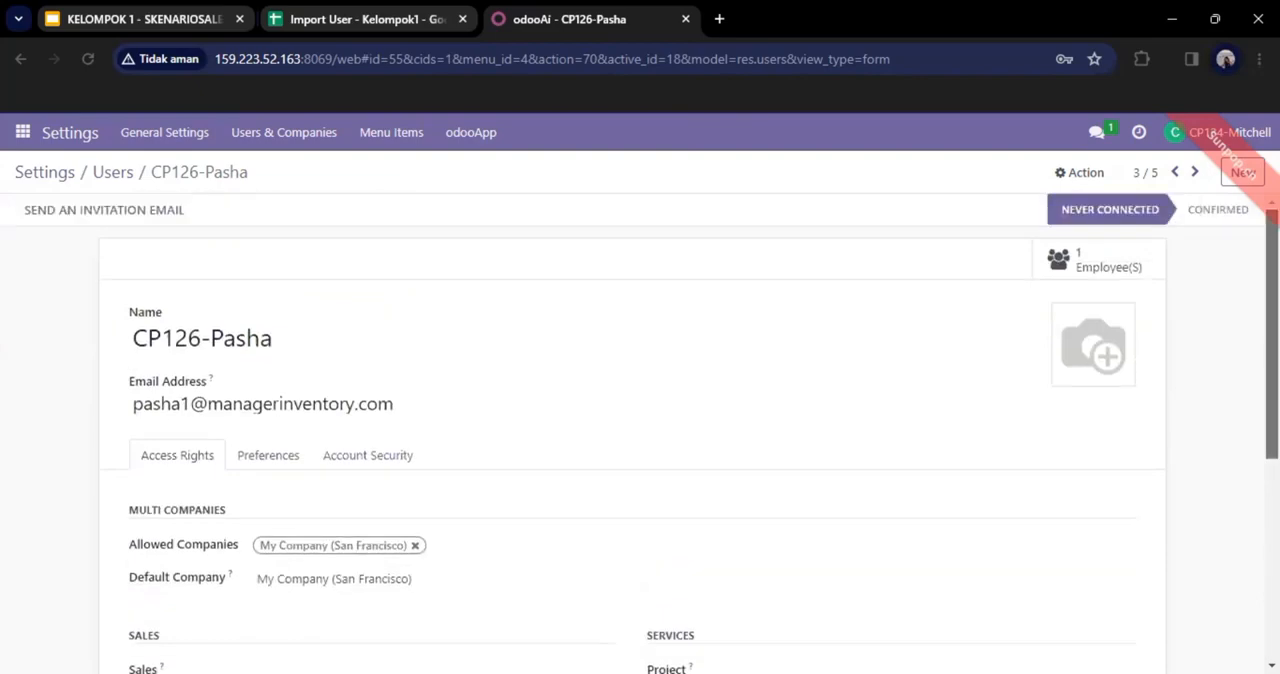
Step: Go to the sales user's record and examine its sales, inventory and other access rights
{"action": "left_click", "coordinate": [1174, 174]}
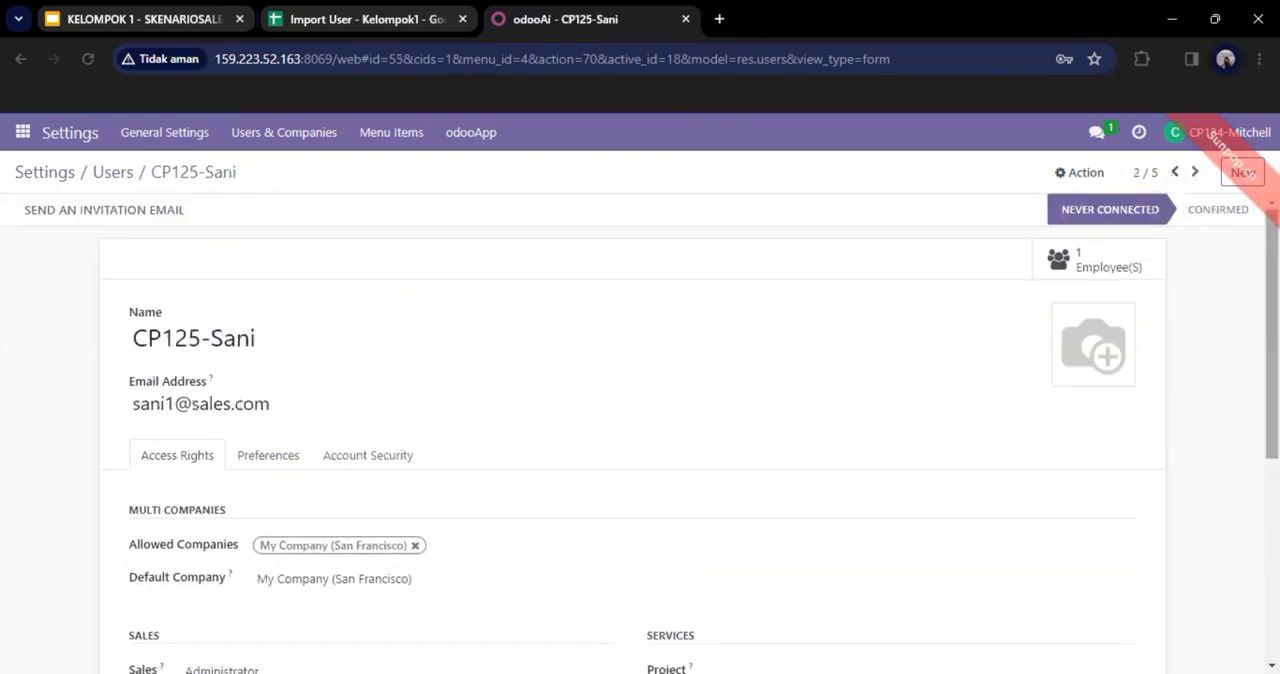
{"action": "left_click_drag", "start_coordinate": [1272, 340], "coordinate": [1272, 538]}
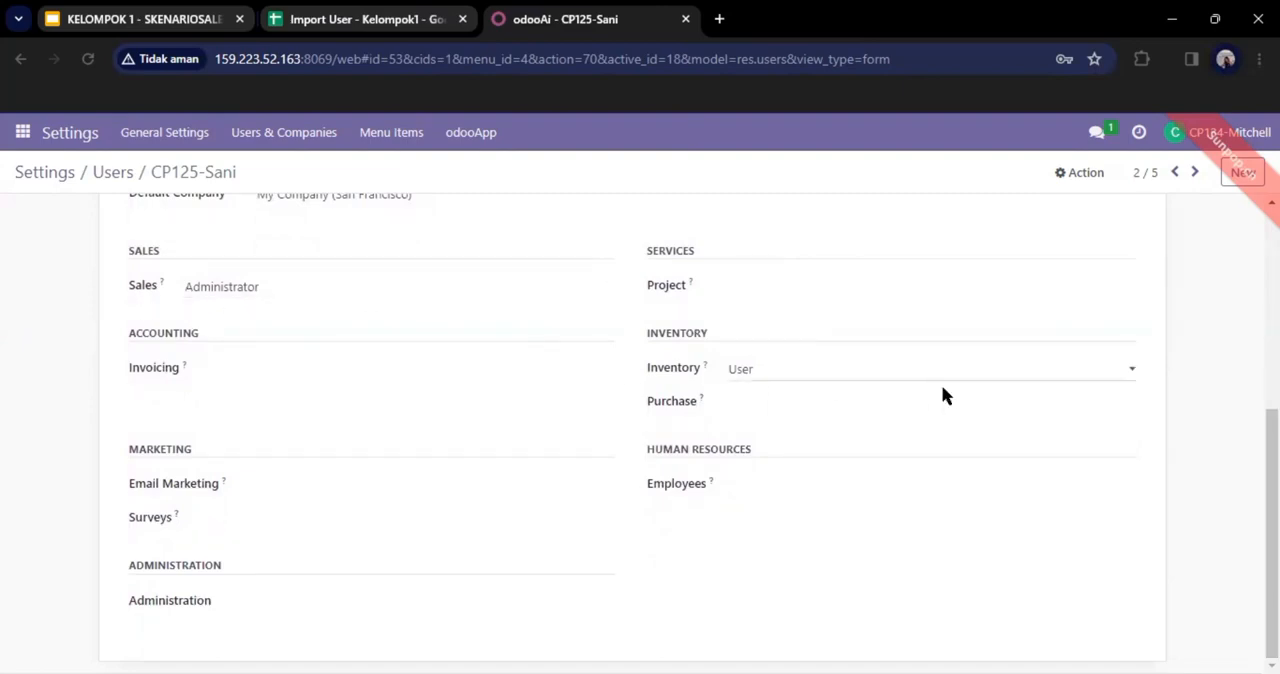
{"action": "scroll", "coordinate": [652, 433], "scroll_direction": "up", "scroll_amount": 5}
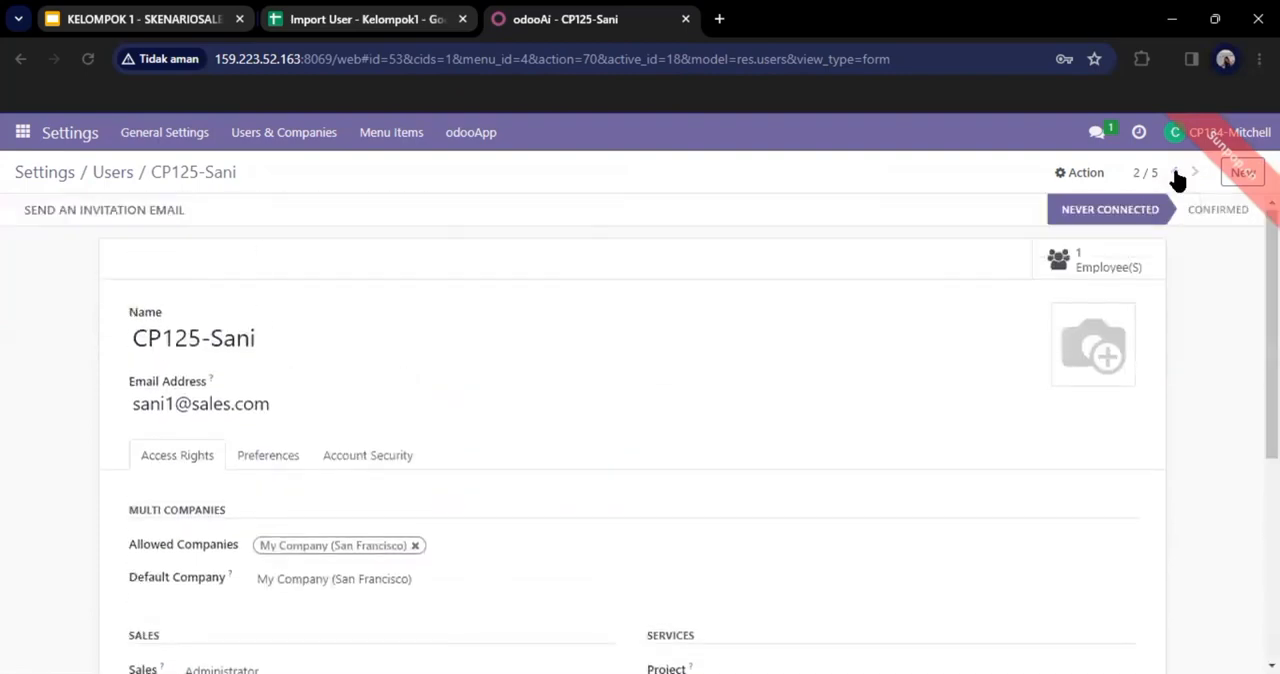
Step: Go to the sales manager's user record and examine the access rights assigned to it
{"action": "left_click", "coordinate": [1176, 174]}
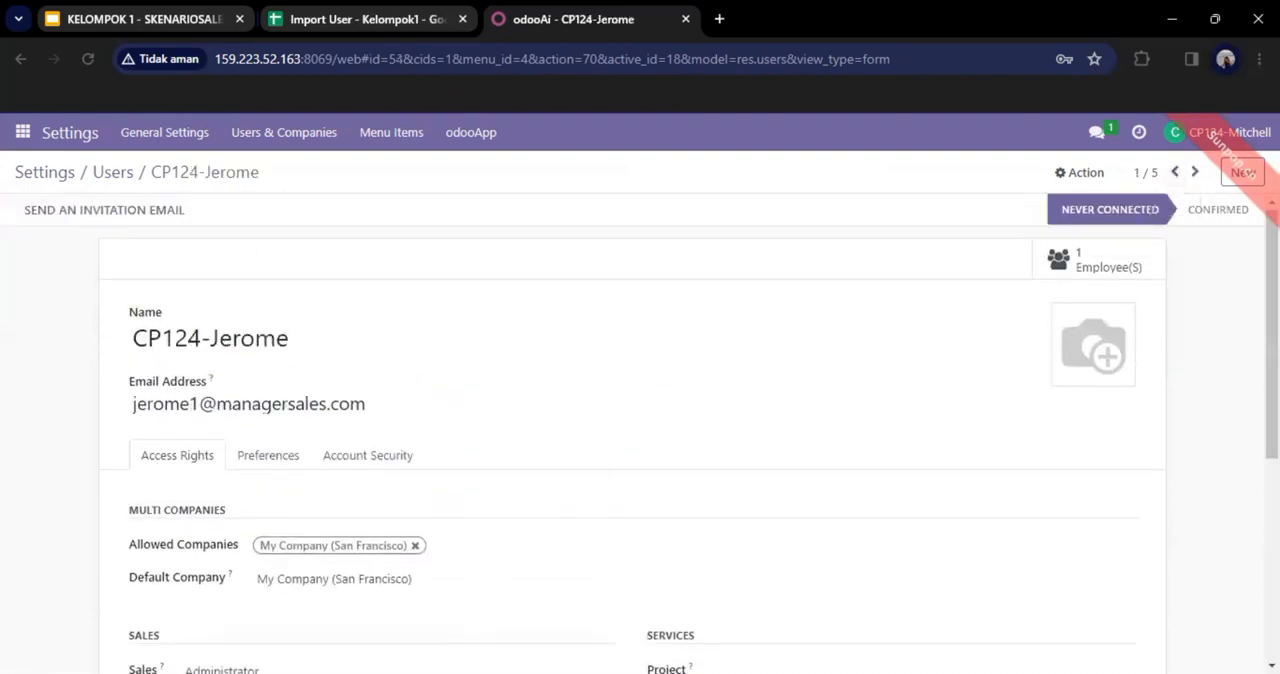
{"action": "scroll", "coordinate": [640, 433], "scroll_direction": "down", "scroll_amount": 1}
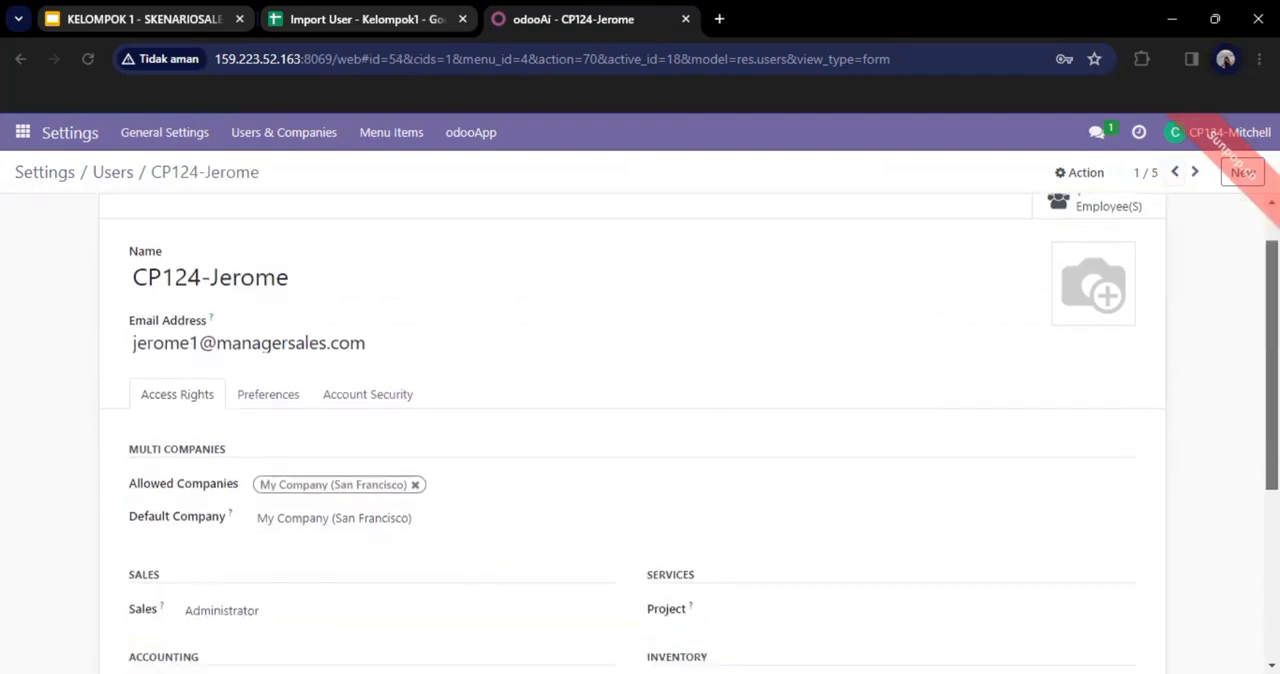
{"action": "scroll", "coordinate": [640, 433], "scroll_direction": "down", "scroll_amount": 1}
{"action": "scroll", "coordinate": [640, 433], "scroll_direction": "down", "scroll_amount": 2}
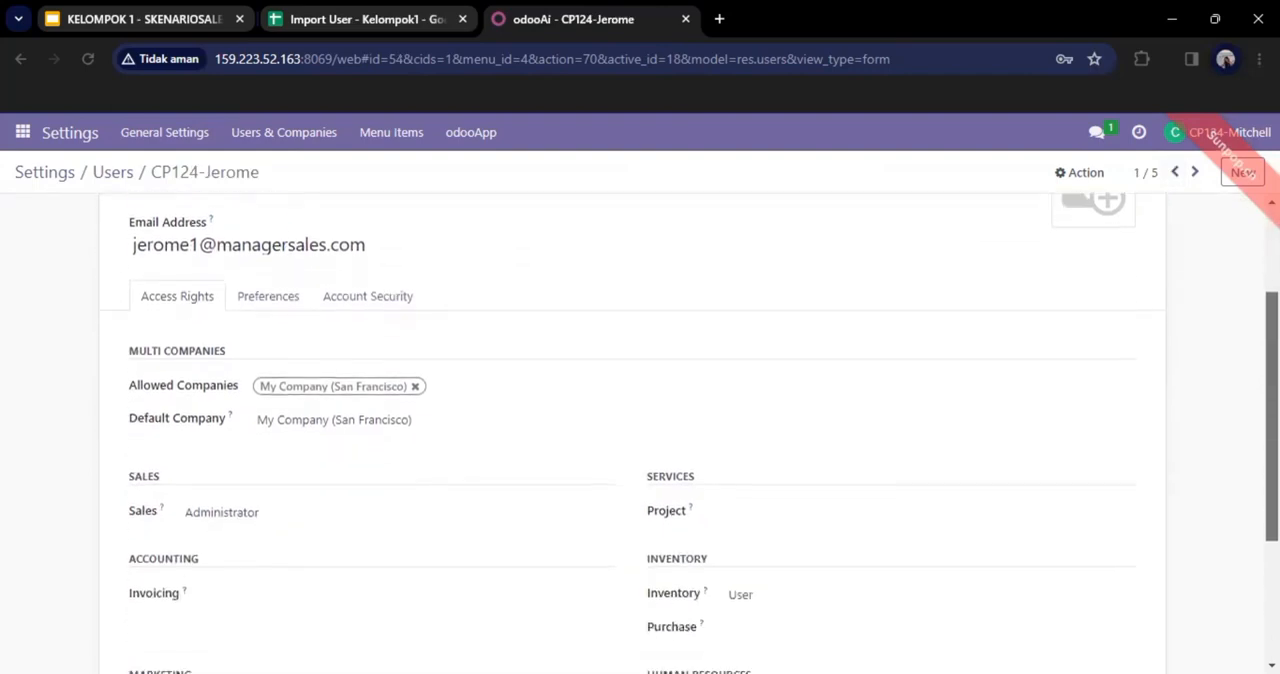
{"action": "scroll", "coordinate": [640, 433], "scroll_direction": "down", "scroll_amount": 1}
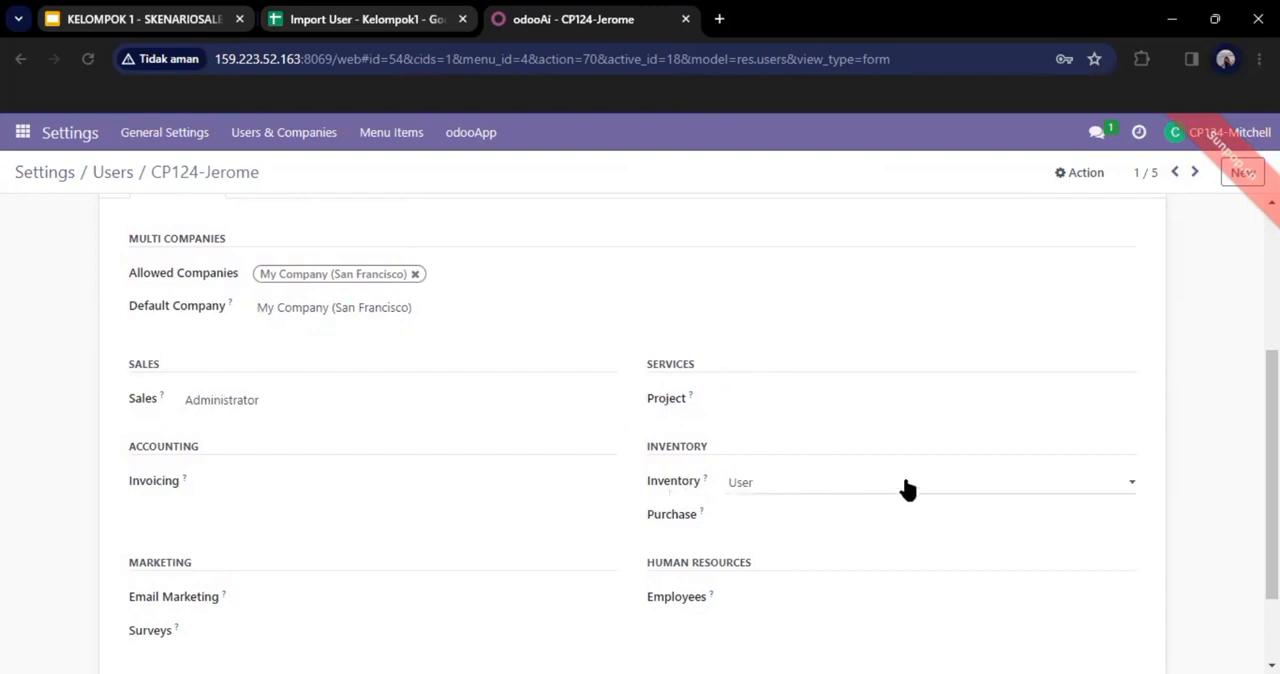
{"action": "scroll", "coordinate": [640, 420], "scroll_direction": "up", "scroll_amount": 3}
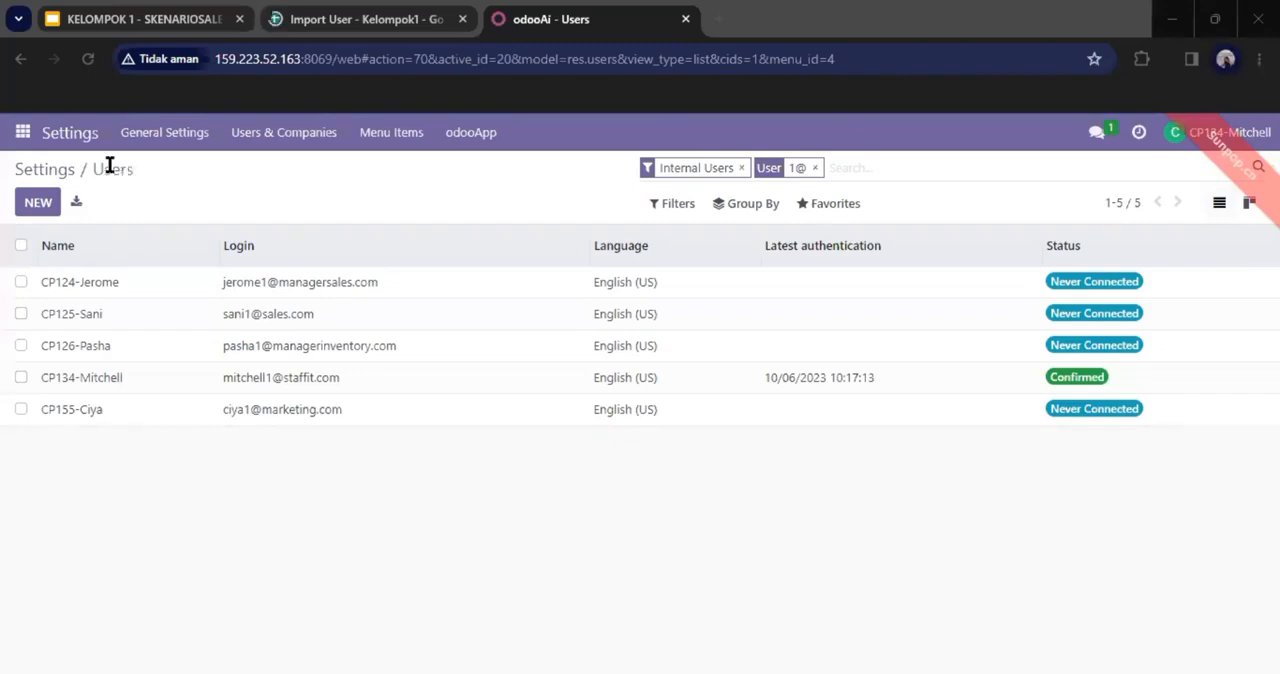
Step: Find the Pricelists option in the general settings, enable it with multiple prices per product, and save the settings
{"action": "left_click", "coordinate": [27, 138]}
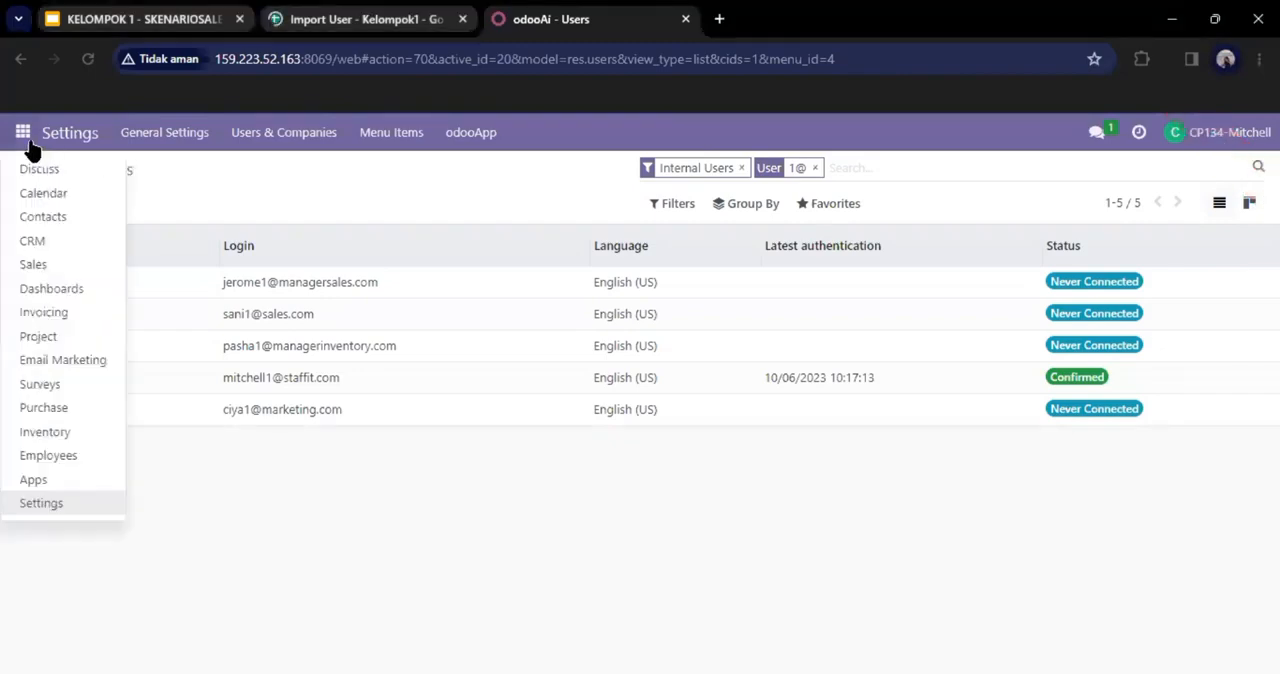
{"action": "left_click", "coordinate": [56, 502]}
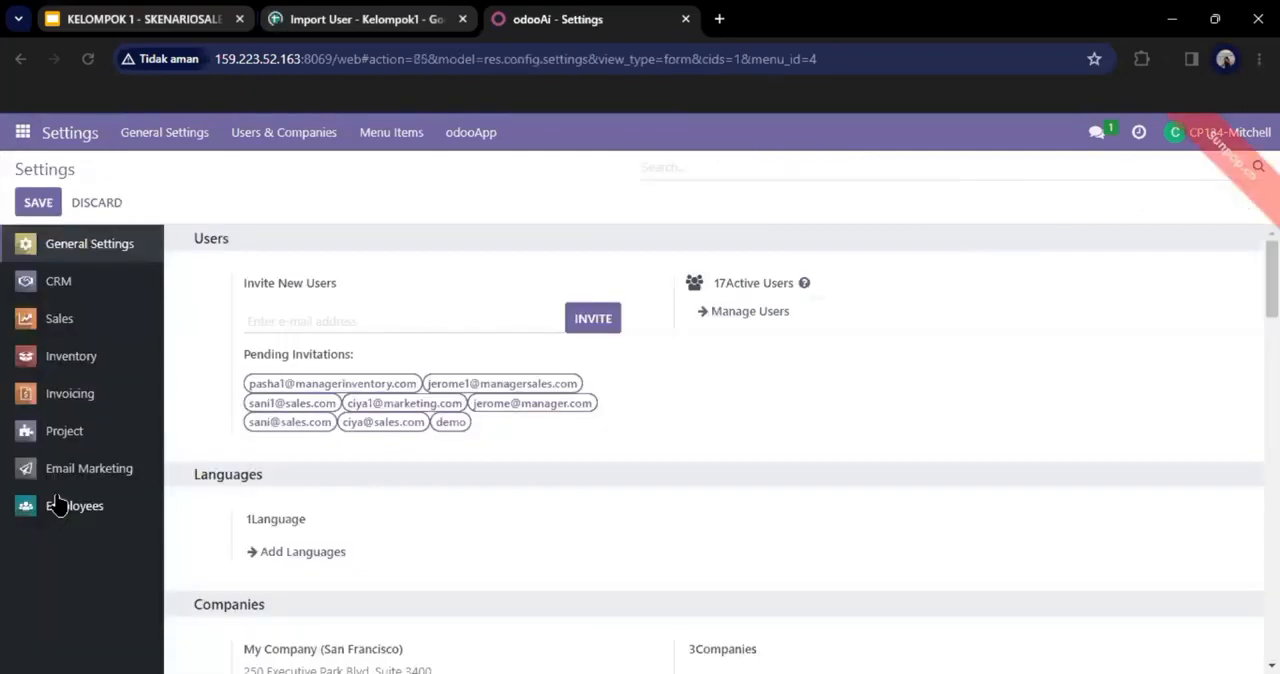
{"action": "left_click", "coordinate": [657, 165]}
{"action": "type", "text": "price"}
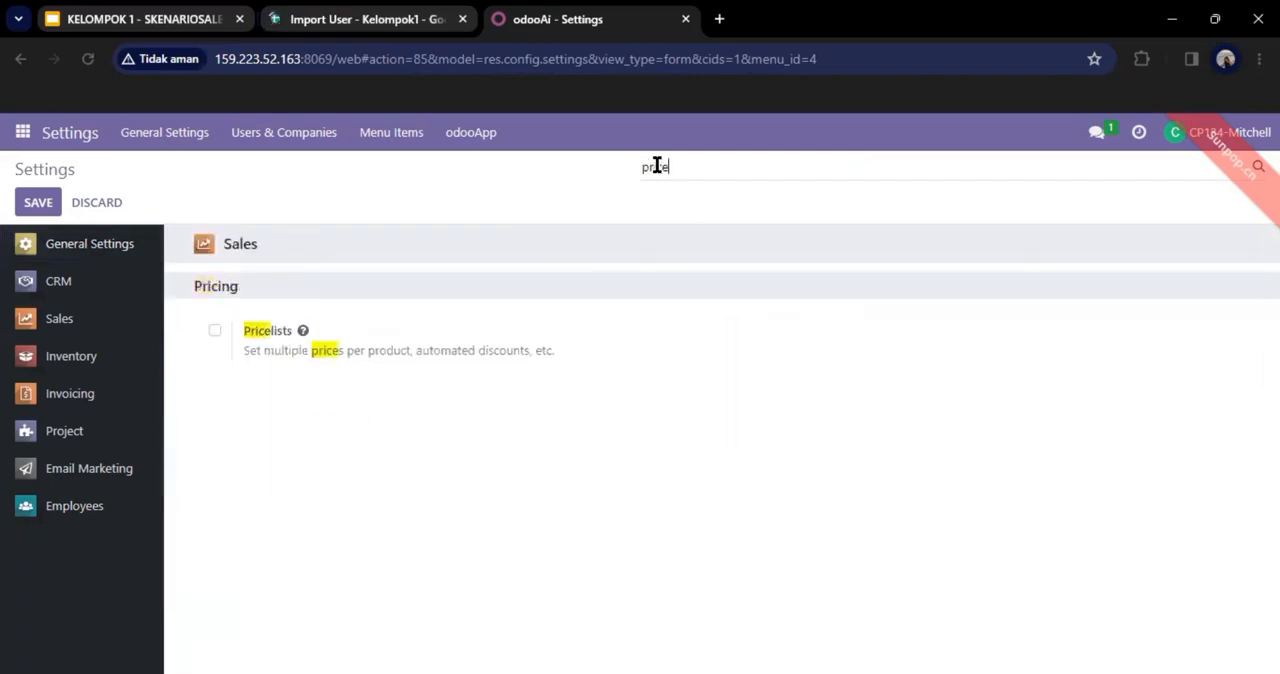
{"action": "left_click", "coordinate": [214, 330]}
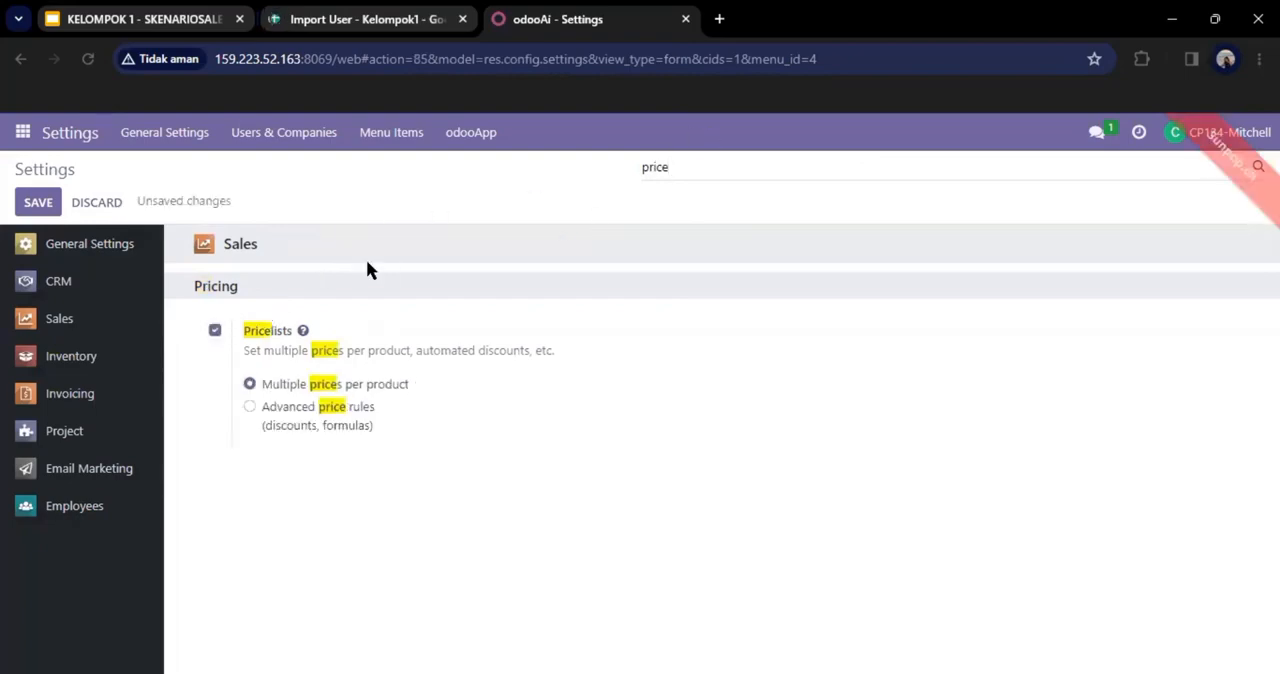
{"action": "left_click", "coordinate": [38, 202]}
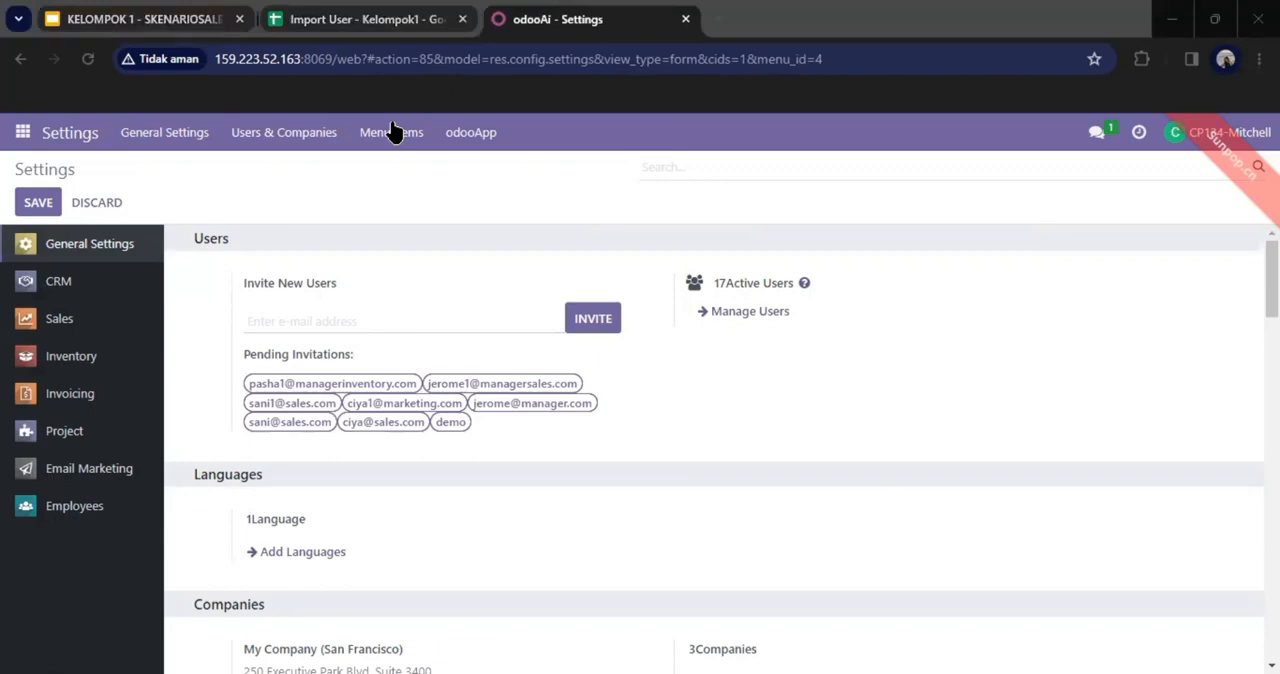
Step: Search the settings for "mar" and check the Margins option under Sales pricing
{"action": "left_click", "coordinate": [679, 168]}
{"action": "type", "text": "mar"}
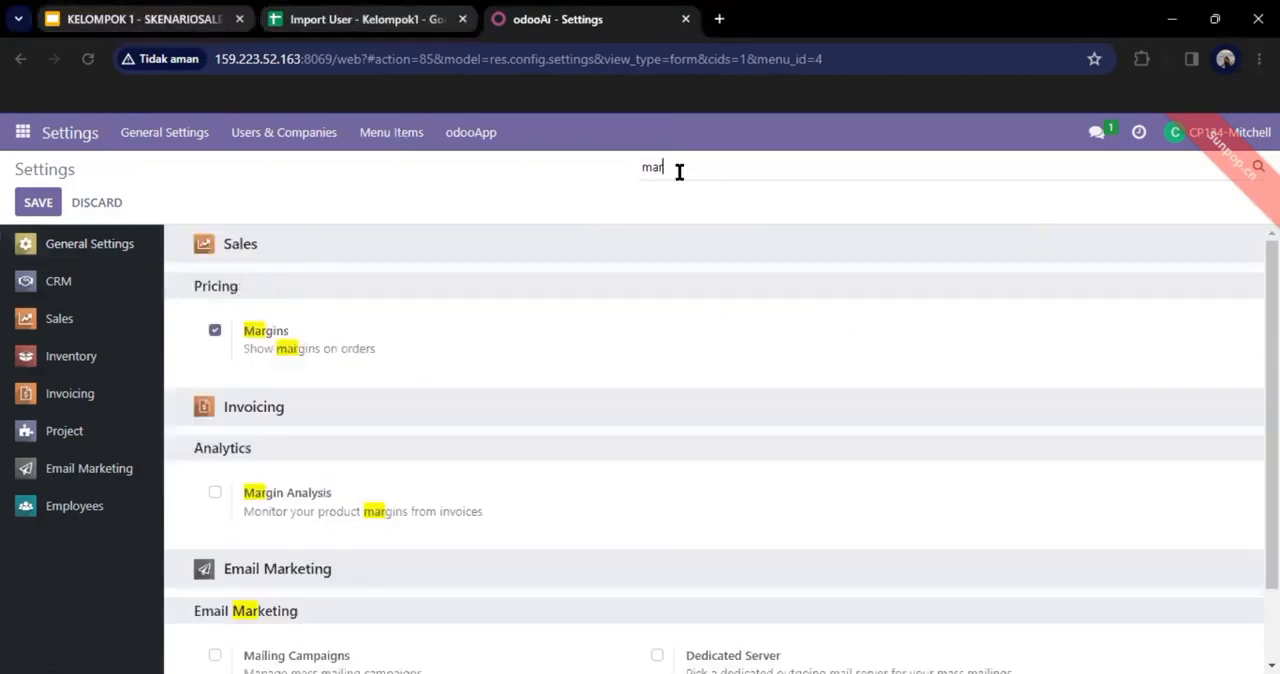
{"action": "left_click", "coordinate": [214, 332]}
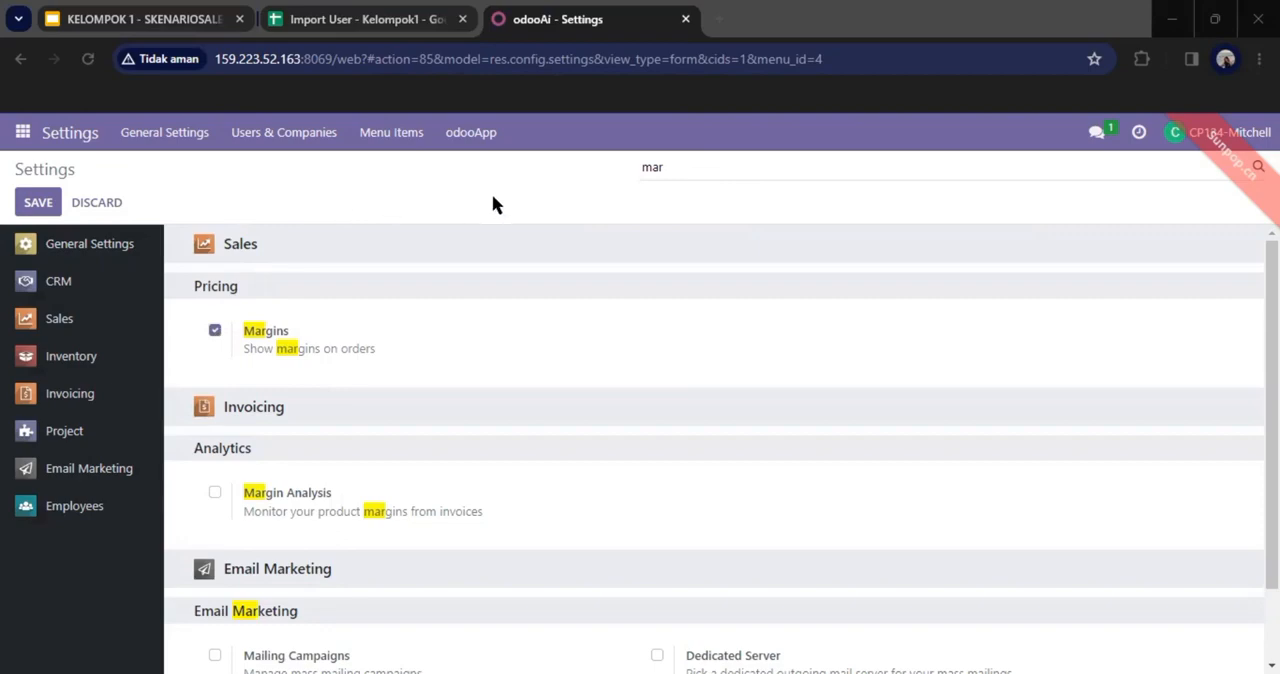
Step: Search the settings for "lead" and check the Leads option of the CRM
{"action": "left_click", "coordinate": [718, 161]}
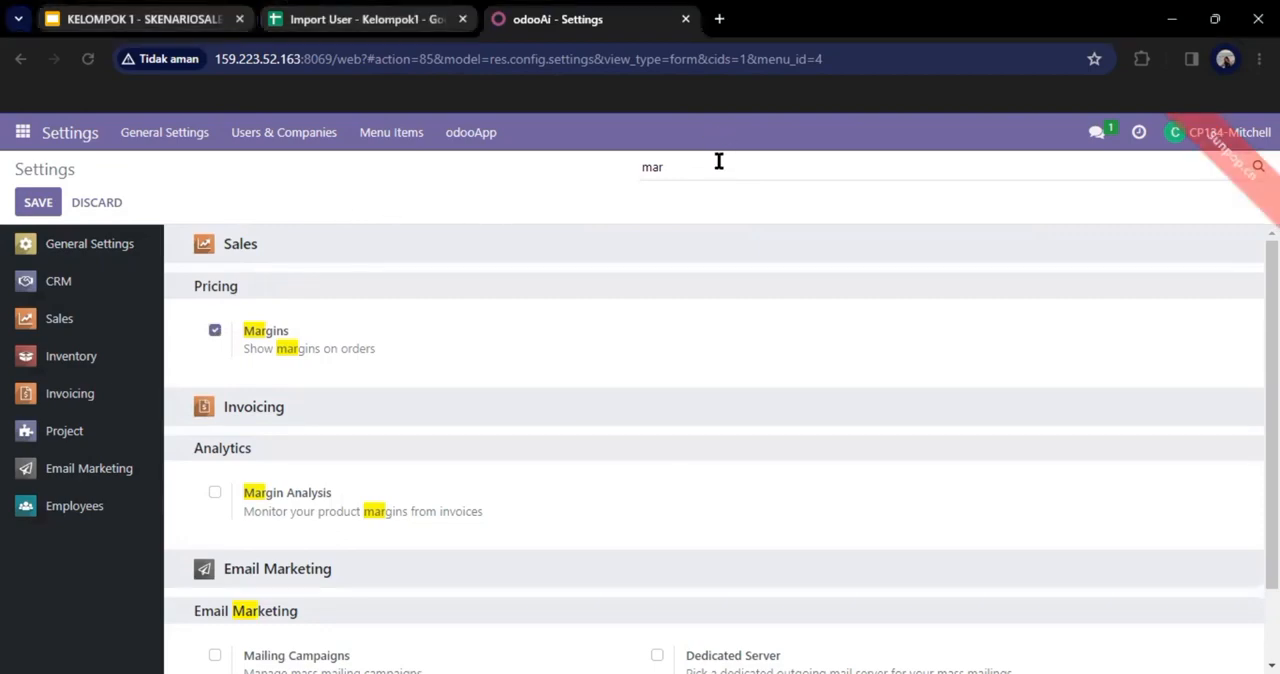
{"action": "key", "text": "BackSpace"}
{"action": "key", "text": "BackSpace"}
{"action": "key", "text": "BackSpace"}
{"action": "type", "text": "lead"}
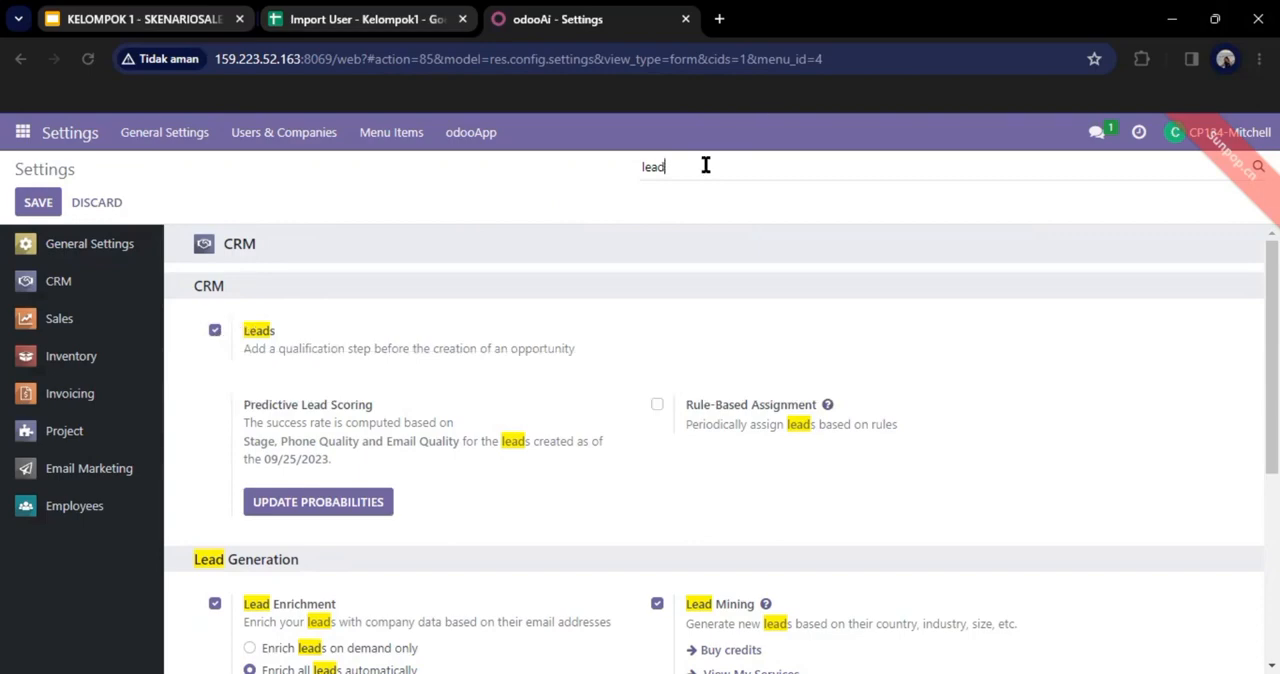
Step: Search the settings for "delivery" and check the Delivery Methods option under Sales shipping
{"action": "key", "text": "BackSpace"}
{"action": "key", "text": "BackSpace"}
{"action": "key", "text": "BackSpace"}
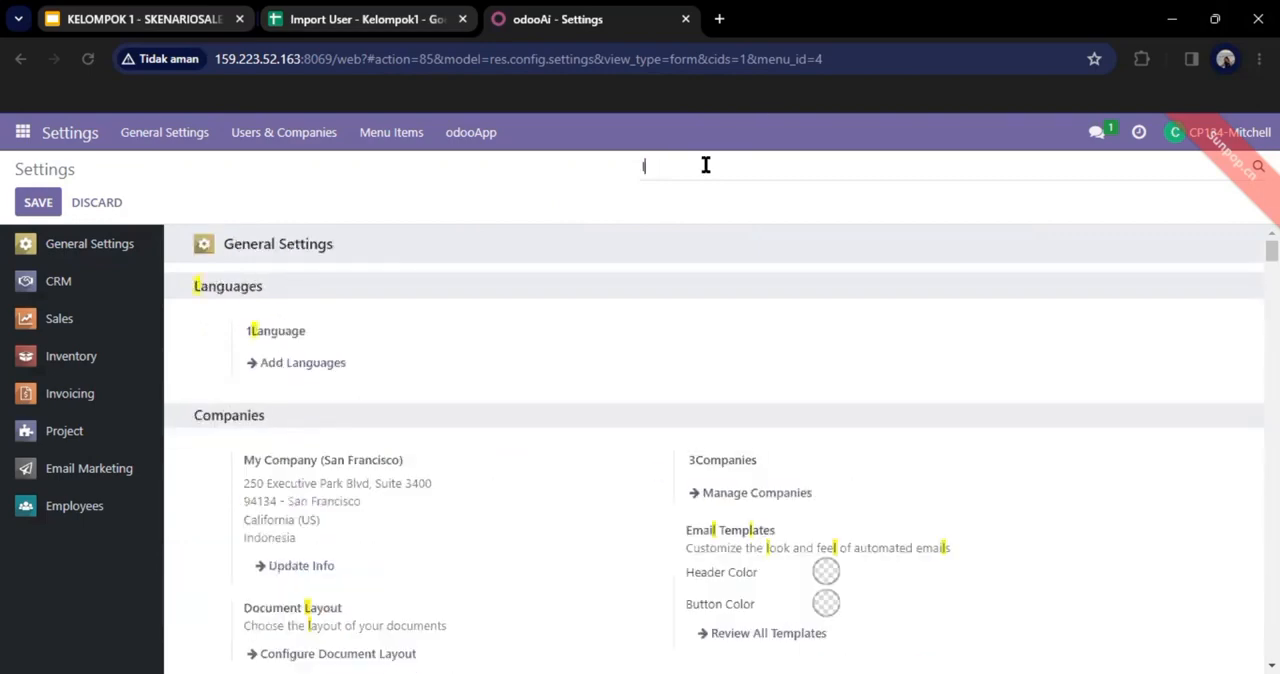
{"action": "key", "text": "BackSpace"}
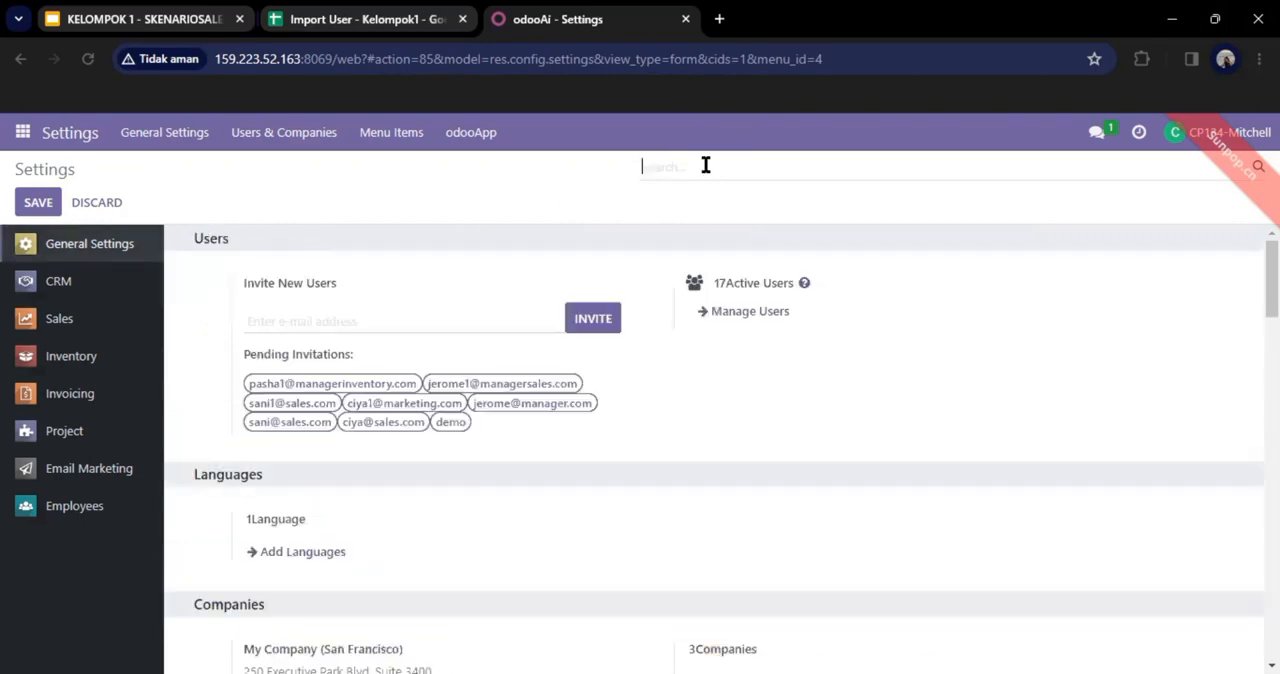
{"action": "type", "text": "deli"}
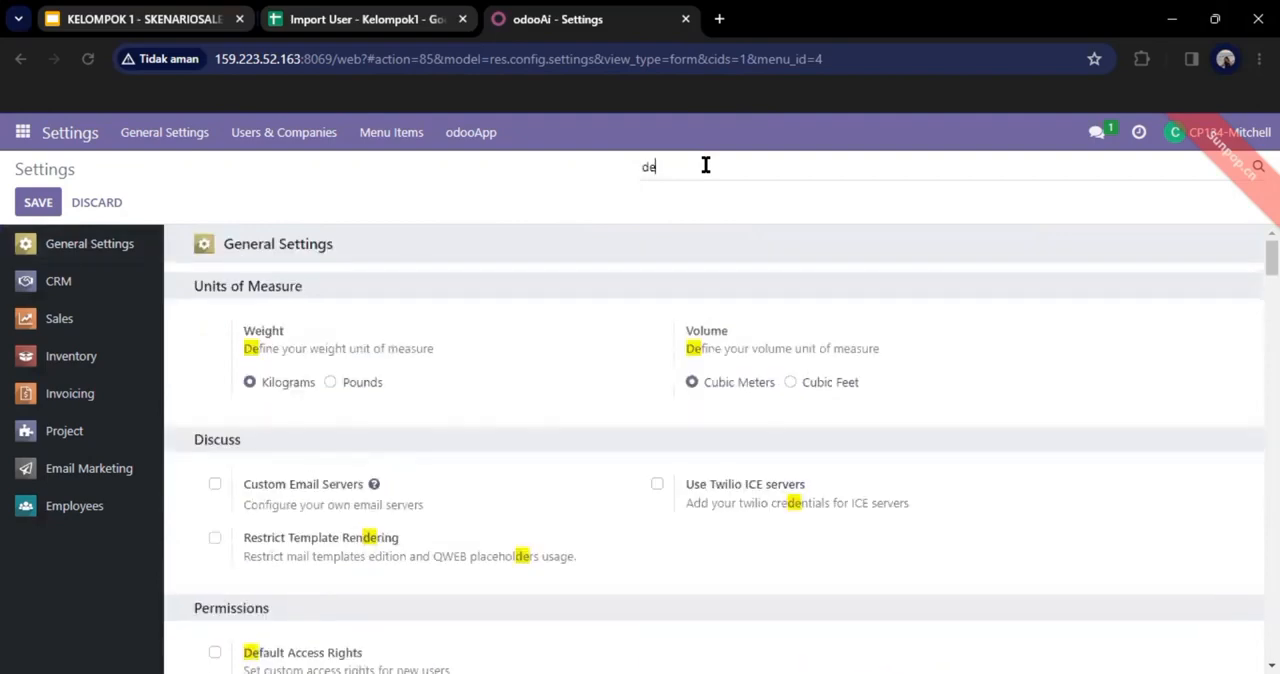
{"action": "type", "text": "ve"}
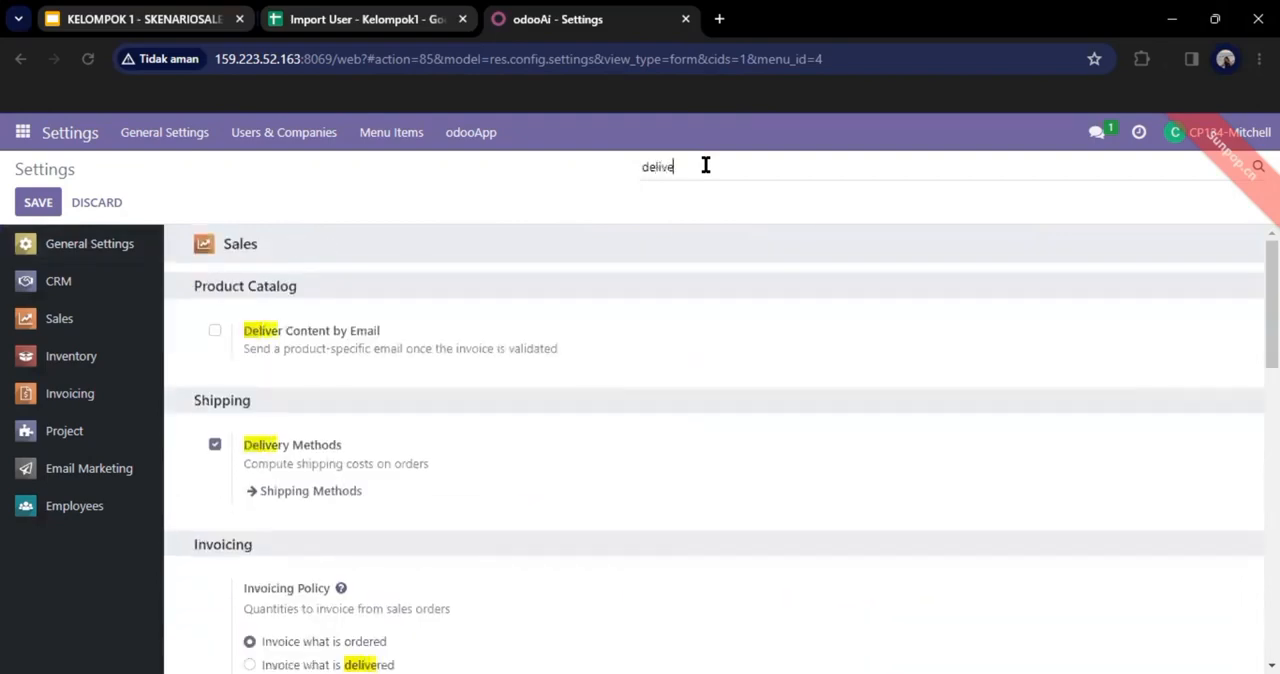
{"action": "type", "text": "ry"}
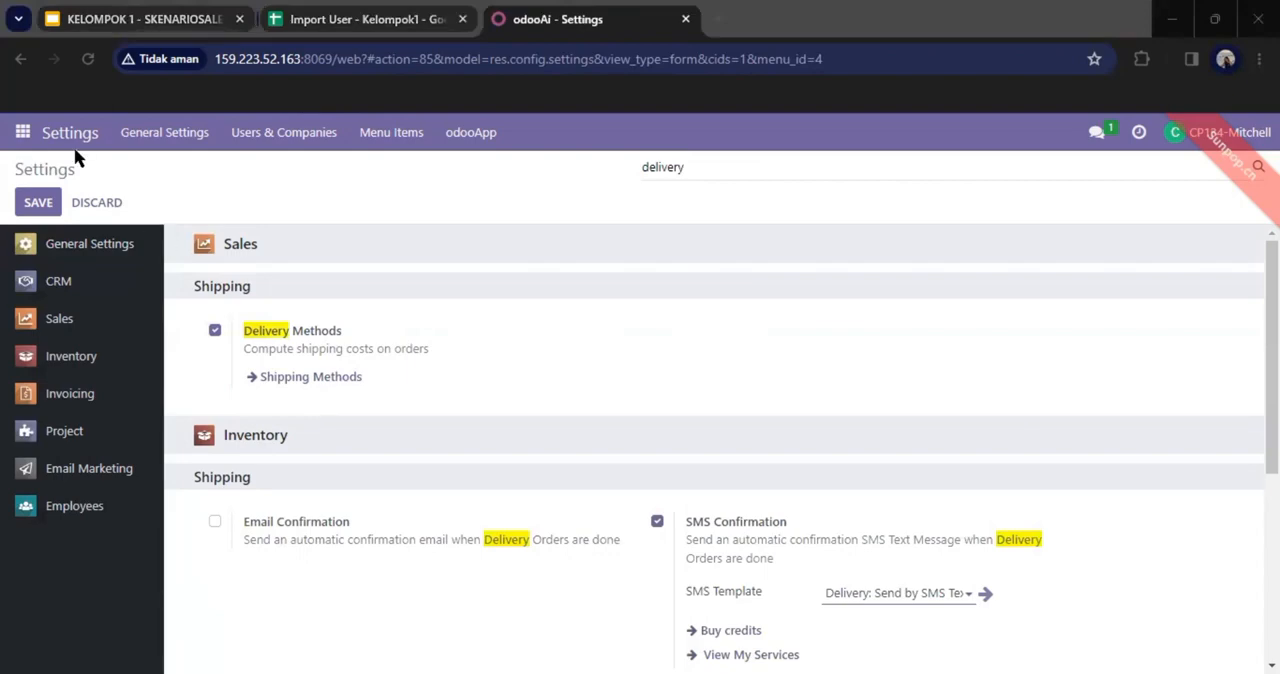
Step: Create a new Discuss channel named "kelompok 1 Skenario Sales"
{"action": "left_click", "coordinate": [24, 134]}
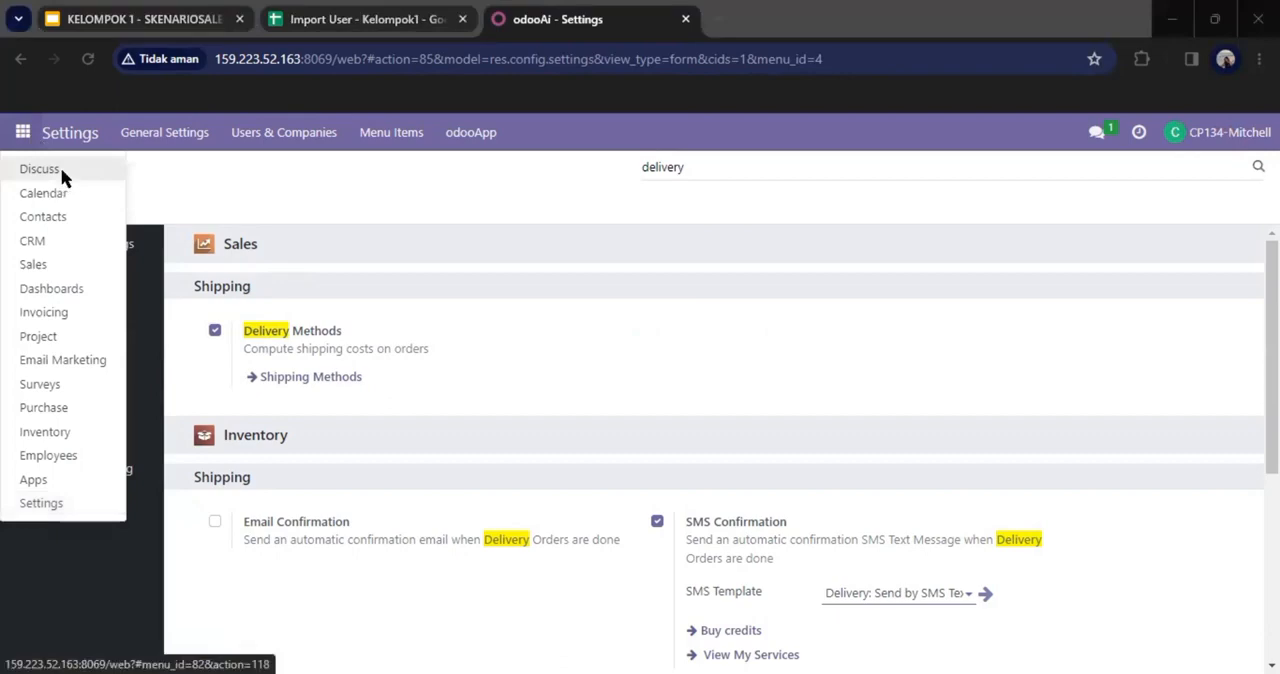
{"action": "left_click", "coordinate": [61, 173]}
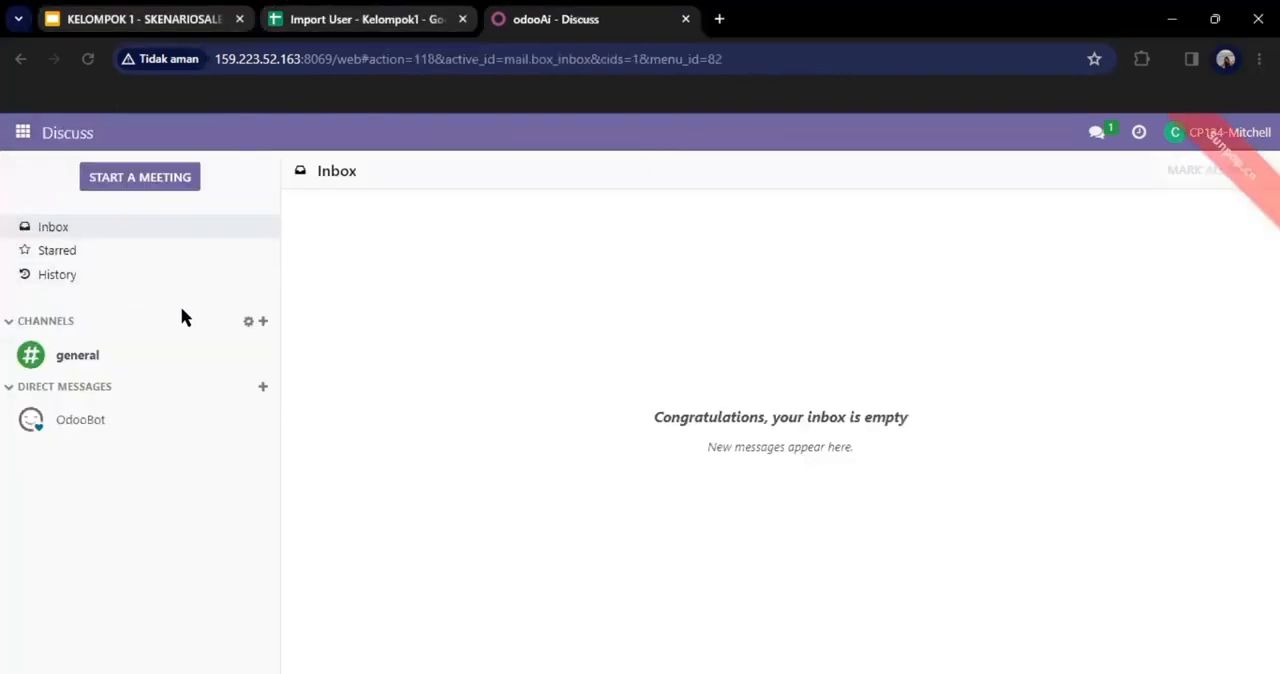
{"action": "left_click", "coordinate": [264, 324]}
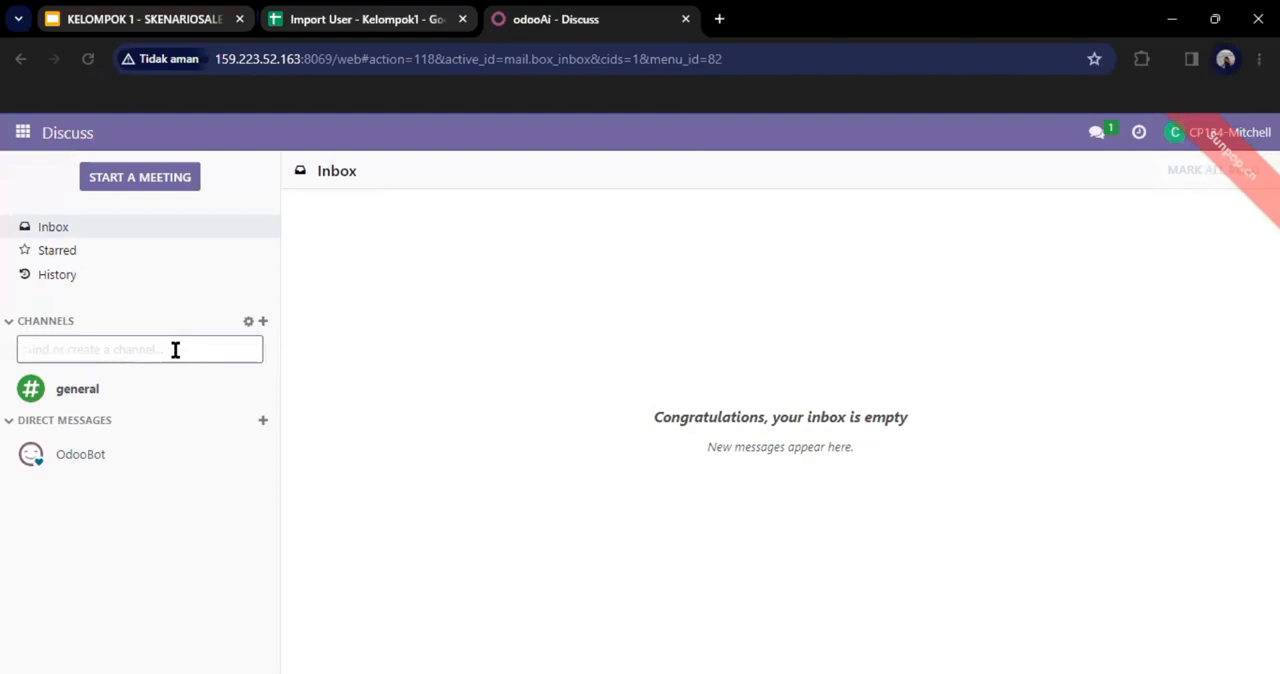
{"action": "type", "text": "kelo"}
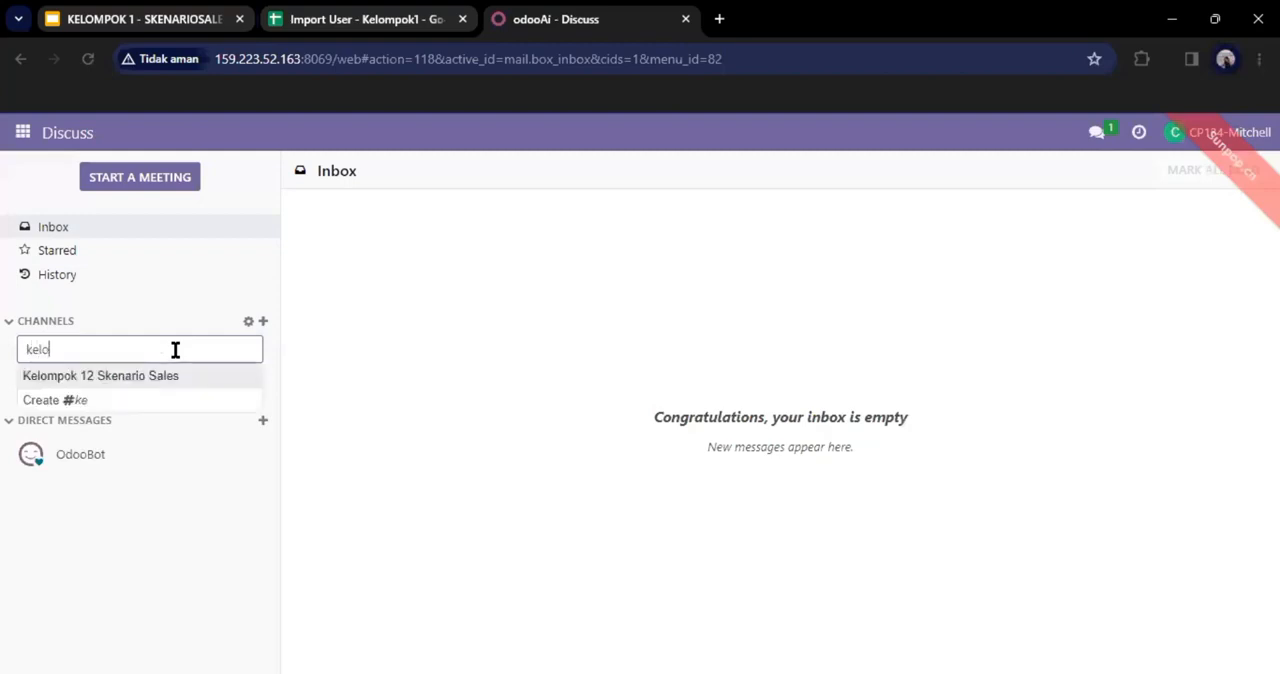
{"action": "type", "text": "mpok 1"}
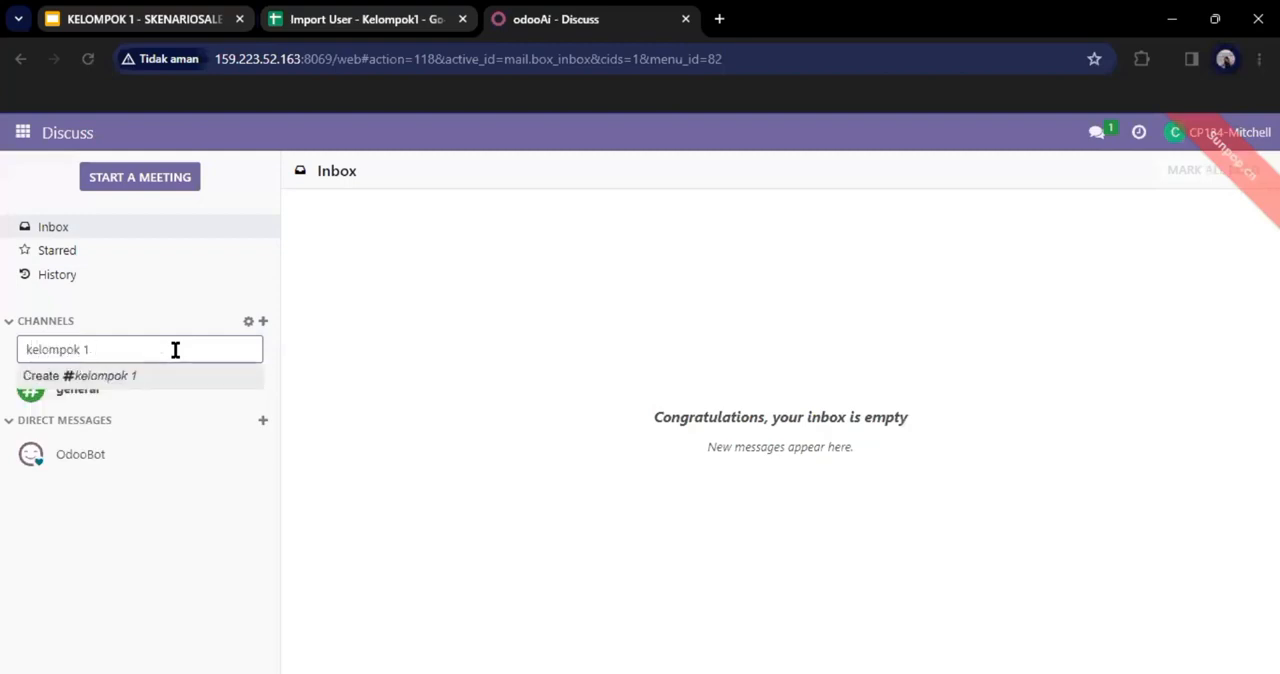
{"action": "type", "text": " Skenario Sales"}
{"action": "left_click", "coordinate": [155, 380]}
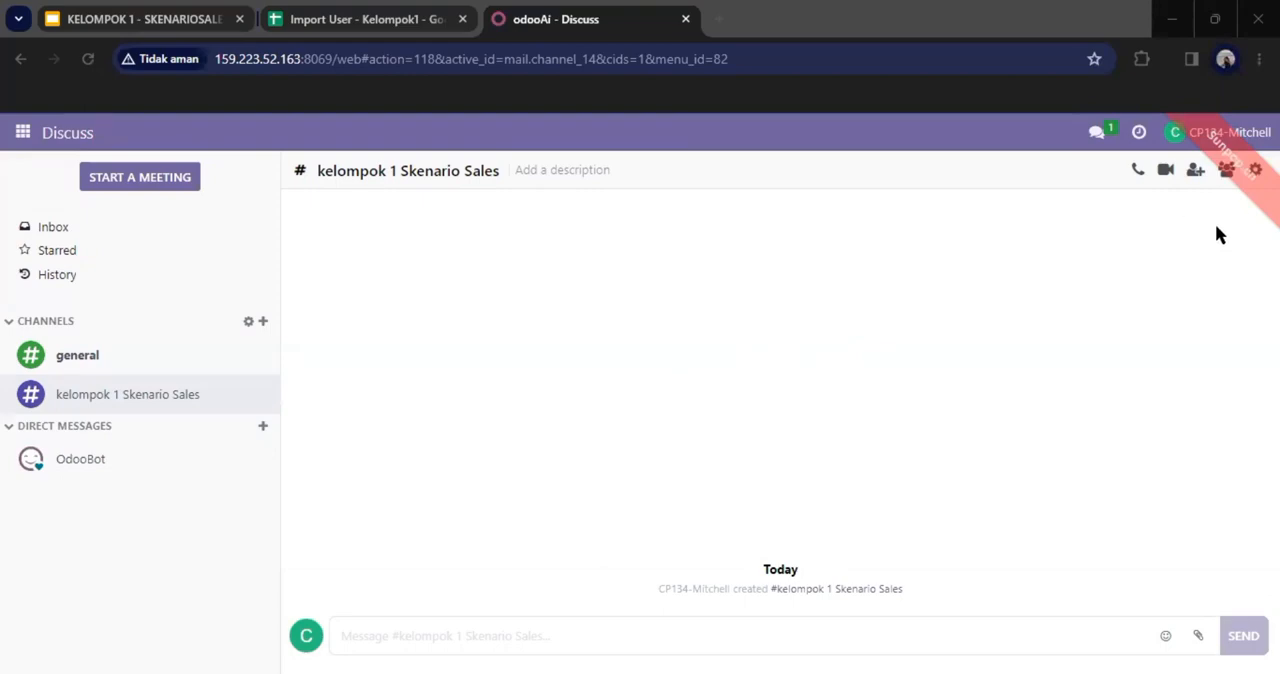
Step: Invite the imported sales manager, sales, inventory manager and marketing users to the kelompok 1 Skenario Sales channel
{"action": "left_click", "coordinate": [1196, 171]}
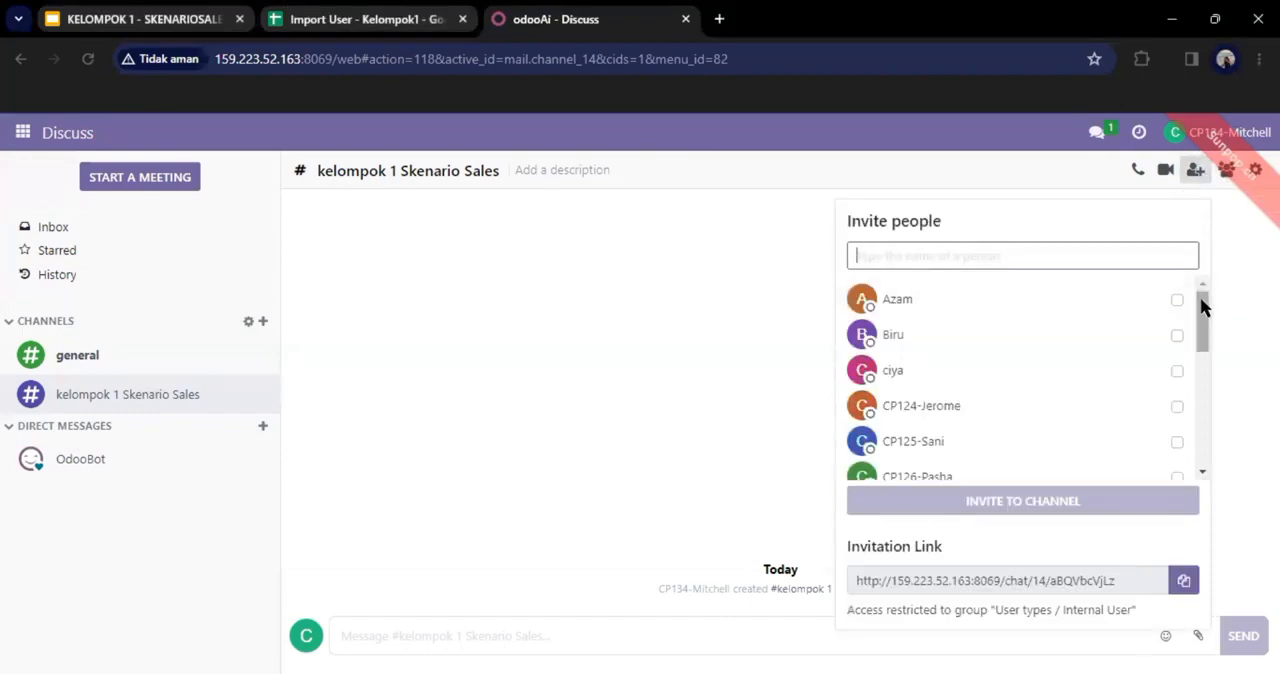
{"action": "left_click_drag", "start_coordinate": [1202, 309], "coordinate": [1170, 343]}
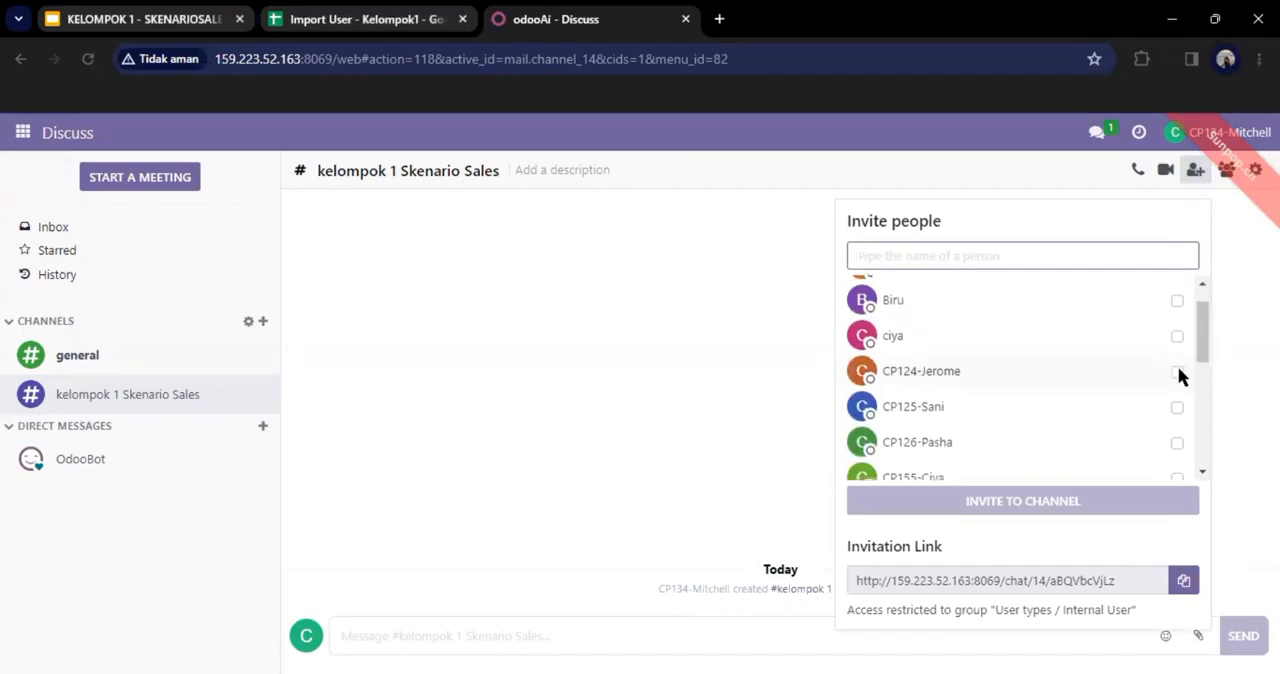
{"action": "left_click", "coordinate": [1178, 369]}
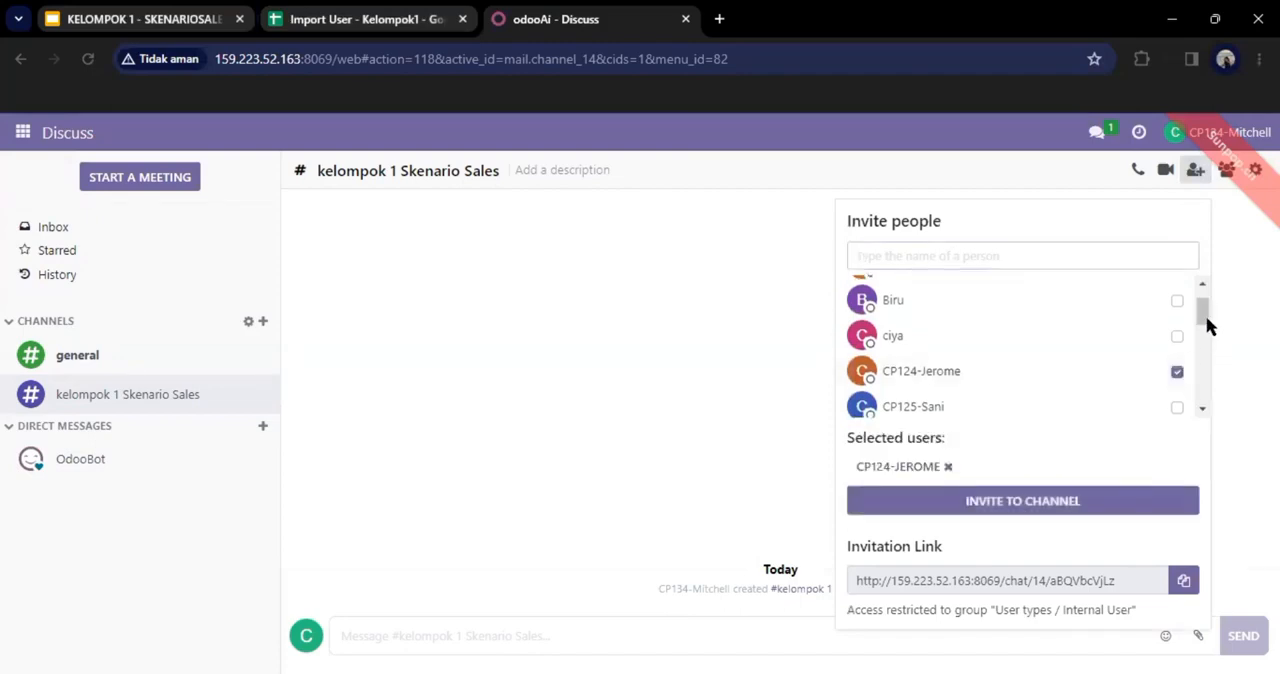
{"action": "left_click_drag", "start_coordinate": [1207, 325], "coordinate": [1205, 341]}
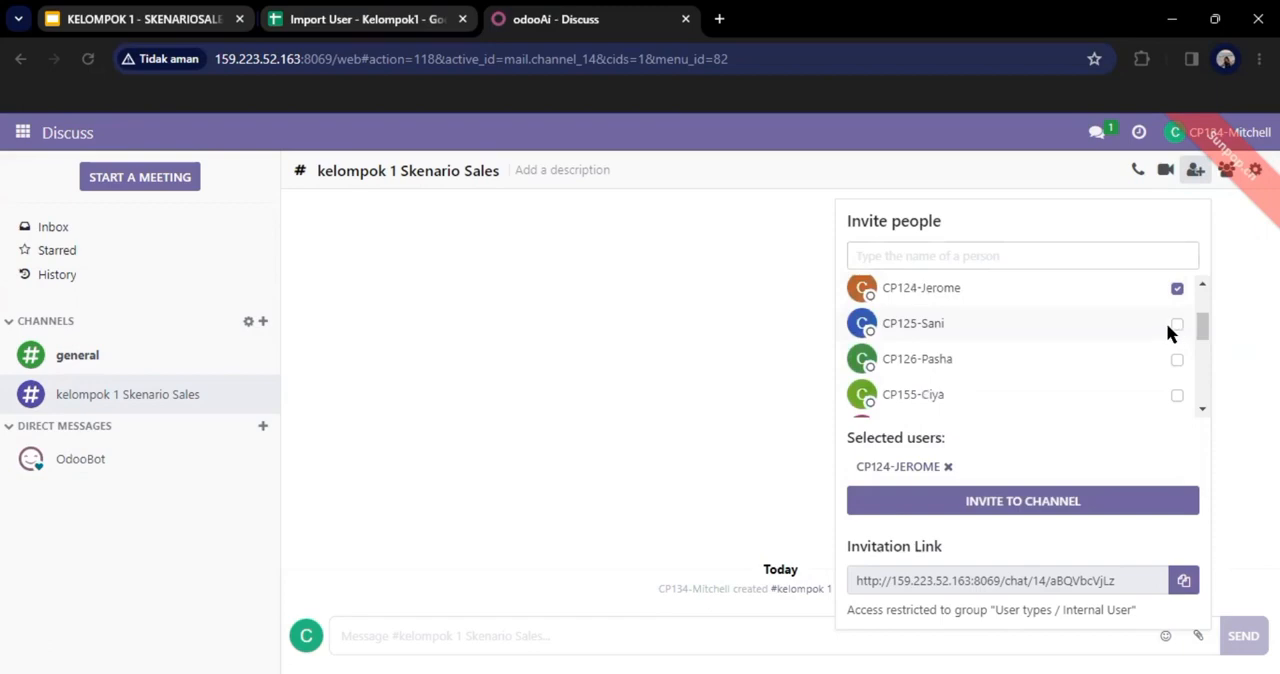
{"action": "left_click", "coordinate": [1168, 330]}
{"action": "left_click", "coordinate": [1176, 359]}
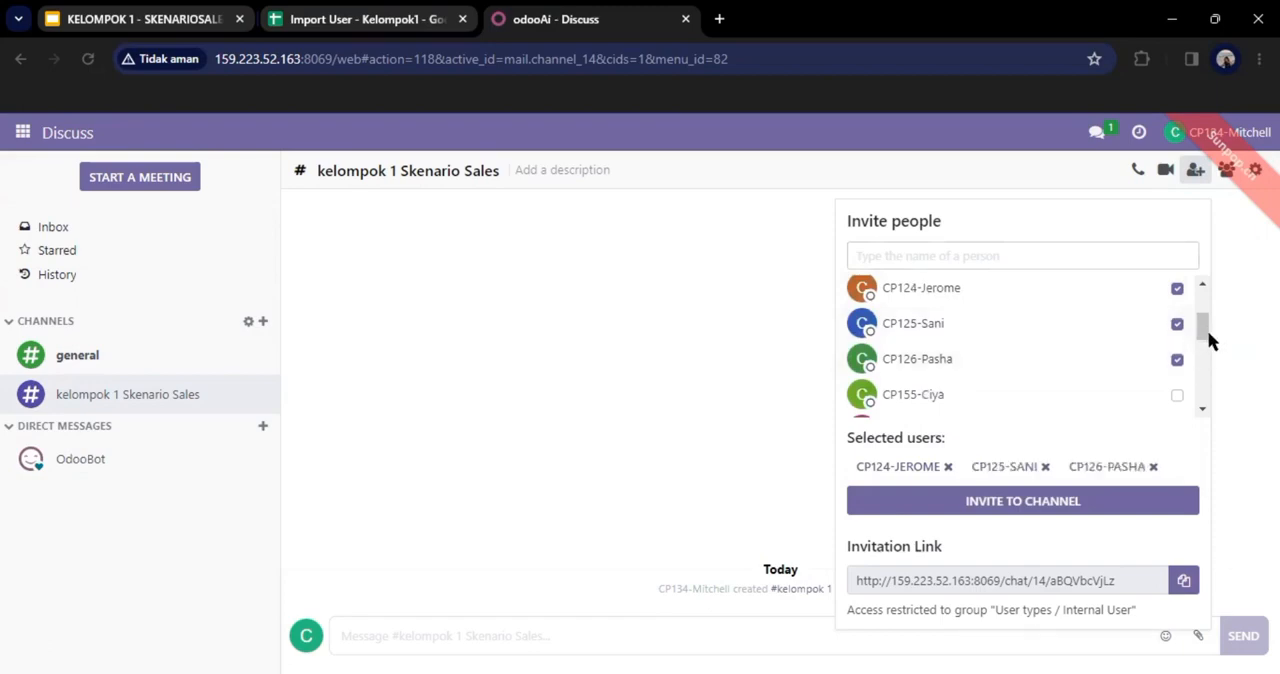
{"action": "scroll", "coordinate": [1208, 341], "scroll_direction": "down", "scroll_amount": 1}
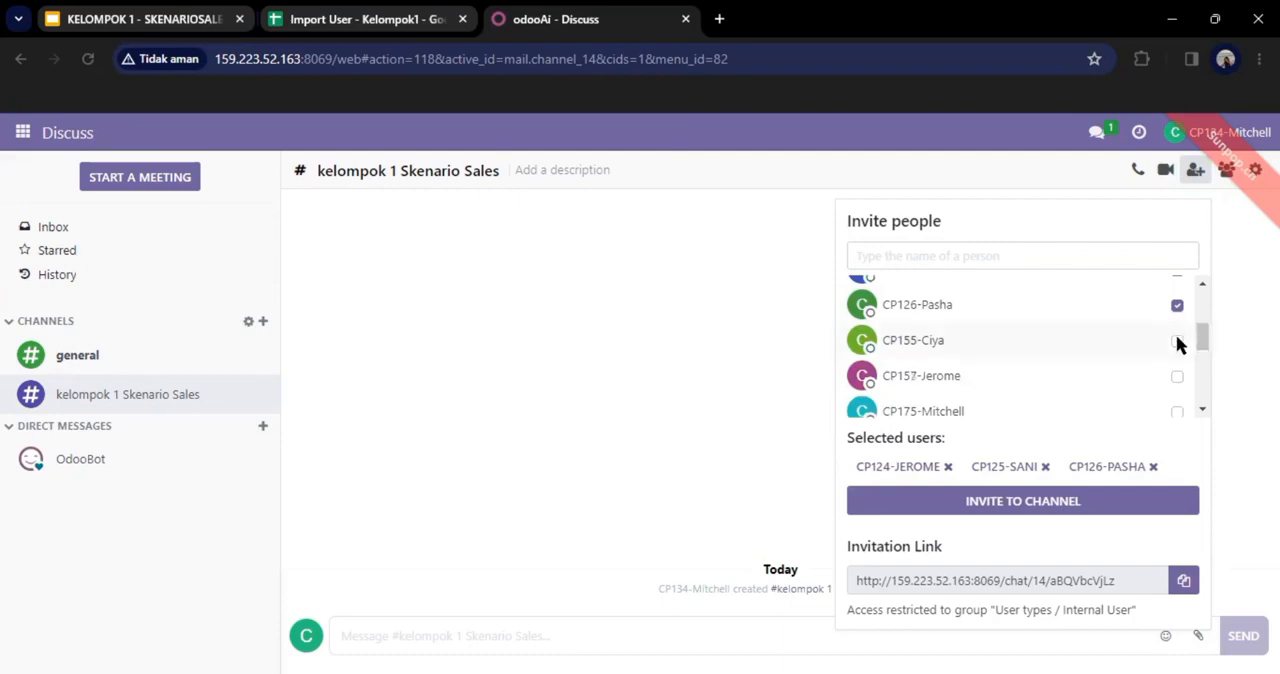
{"action": "left_click", "coordinate": [1177, 342]}
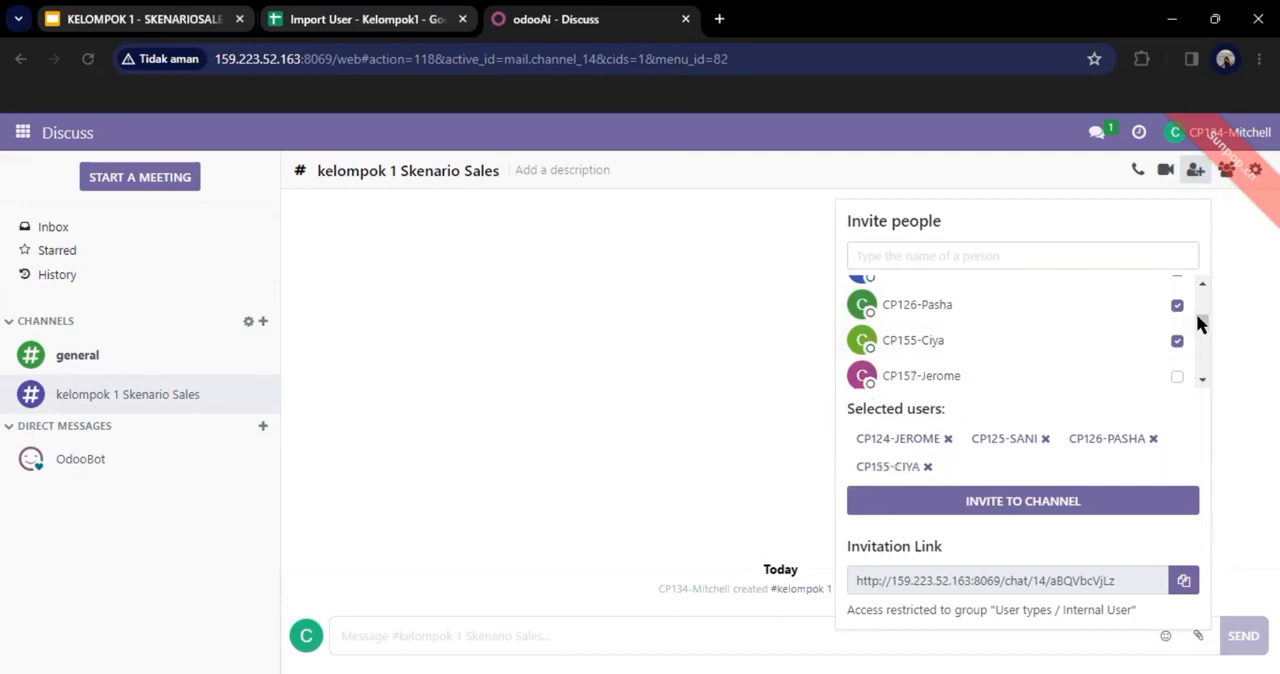
{"action": "left_click_drag", "start_coordinate": [1198, 315], "coordinate": [1198, 324]}
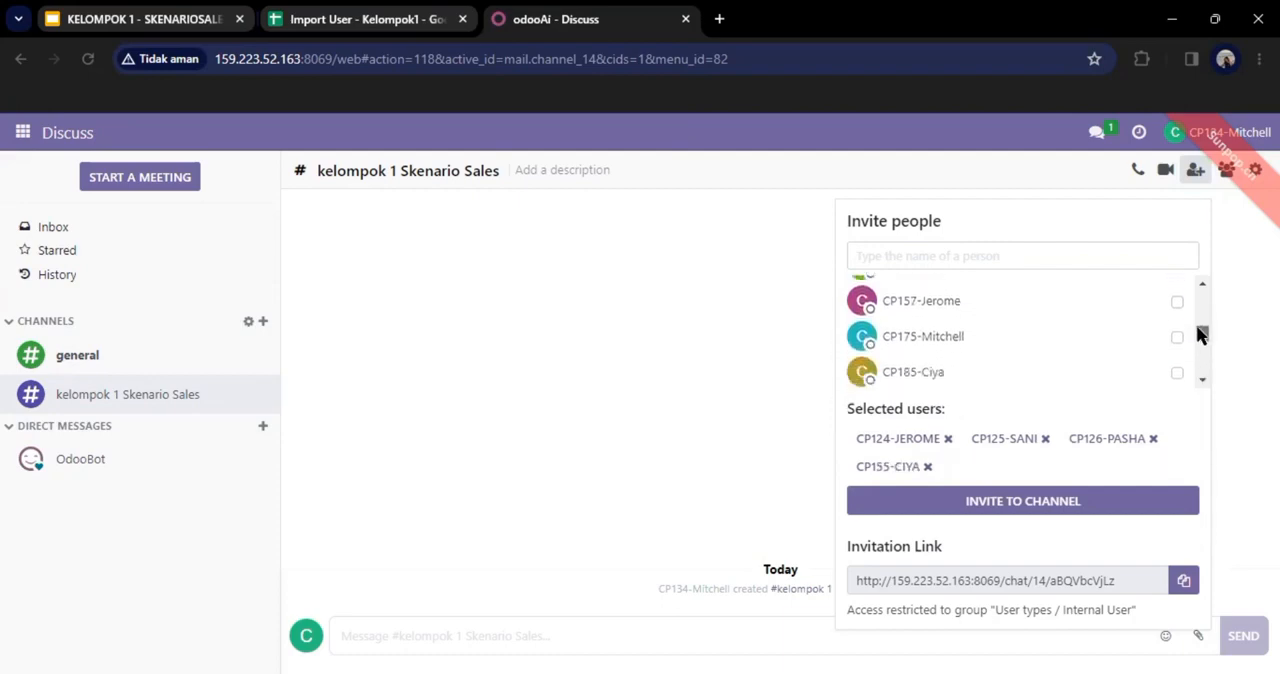
{"action": "scroll", "coordinate": [1200, 332], "scroll_direction": "up", "scroll_amount": 2}
{"action": "scroll", "coordinate": [1200, 310], "scroll_direction": "up", "scroll_amount": 3}
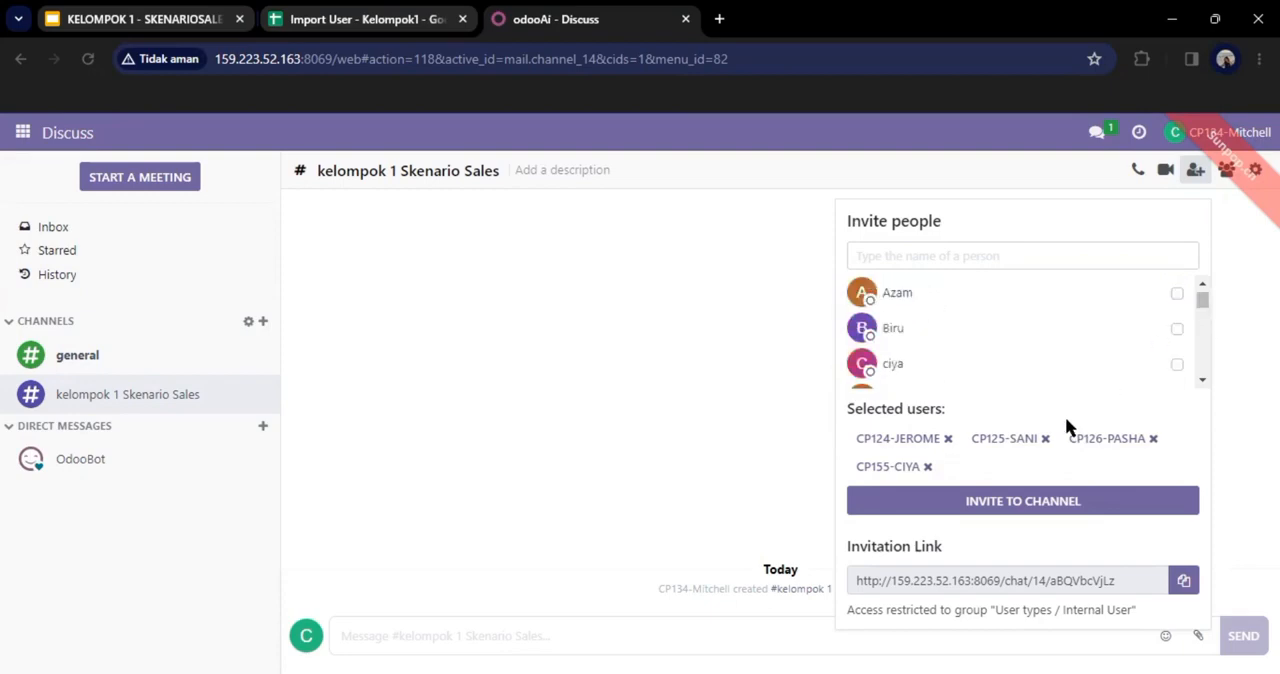
{"action": "left_click", "coordinate": [1027, 509]}
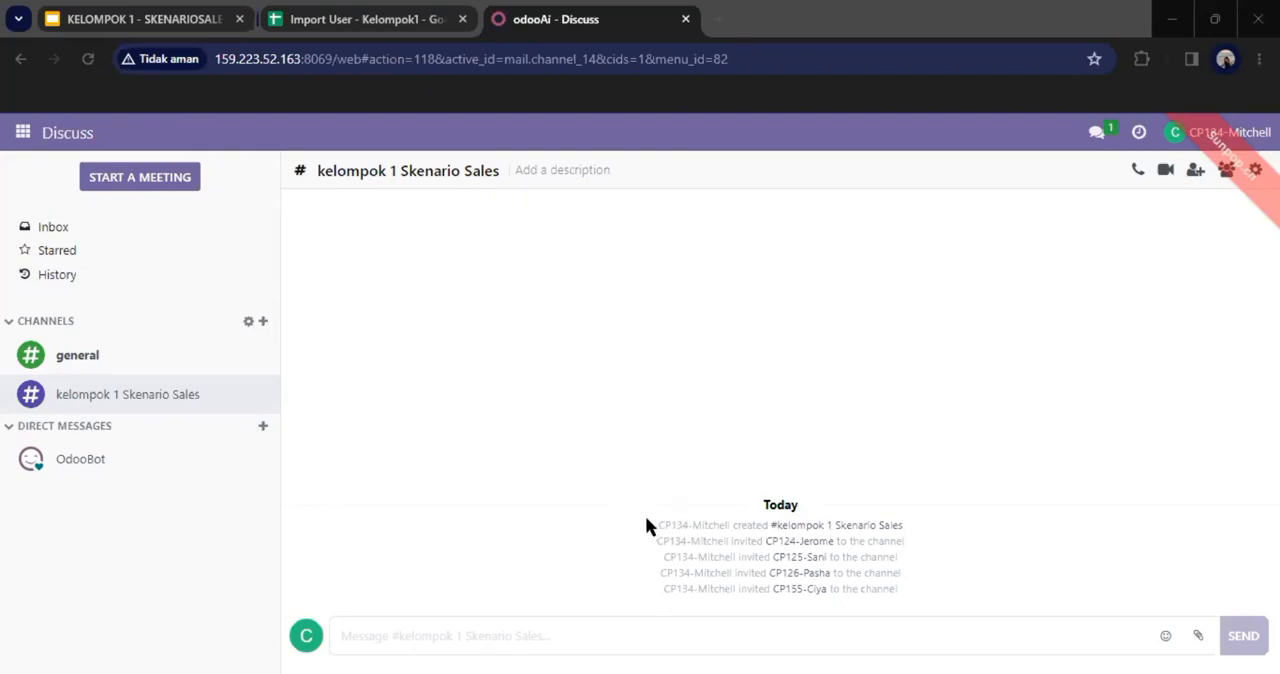
Step: Review the creation and member invitation notices in the kelompok 1 Skenario Sales channel
{"action": "left_click_drag", "start_coordinate": [646, 522], "coordinate": [1004, 530]}
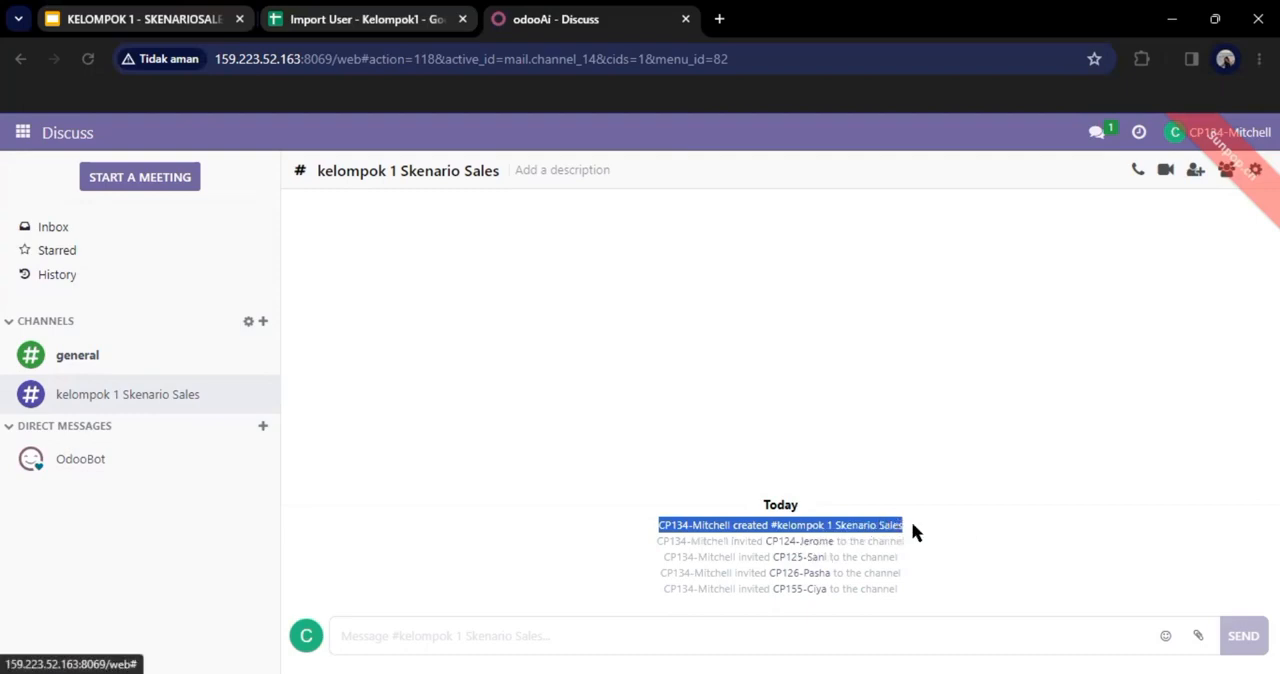
{"action": "left_click_drag", "start_coordinate": [653, 541], "coordinate": [918, 590]}
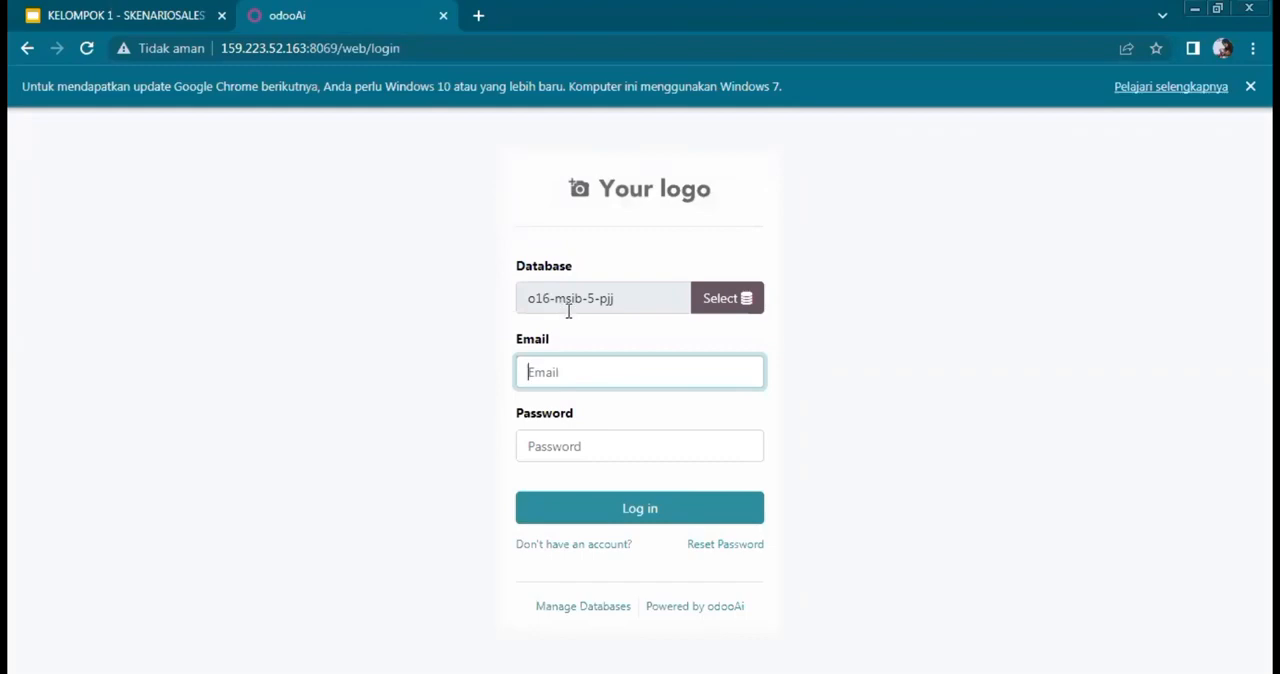
Step: Log in to the o16-msib-5-pjj database with the marketing user's e-mail and account password
{"action": "left_click", "coordinate": [594, 370]}
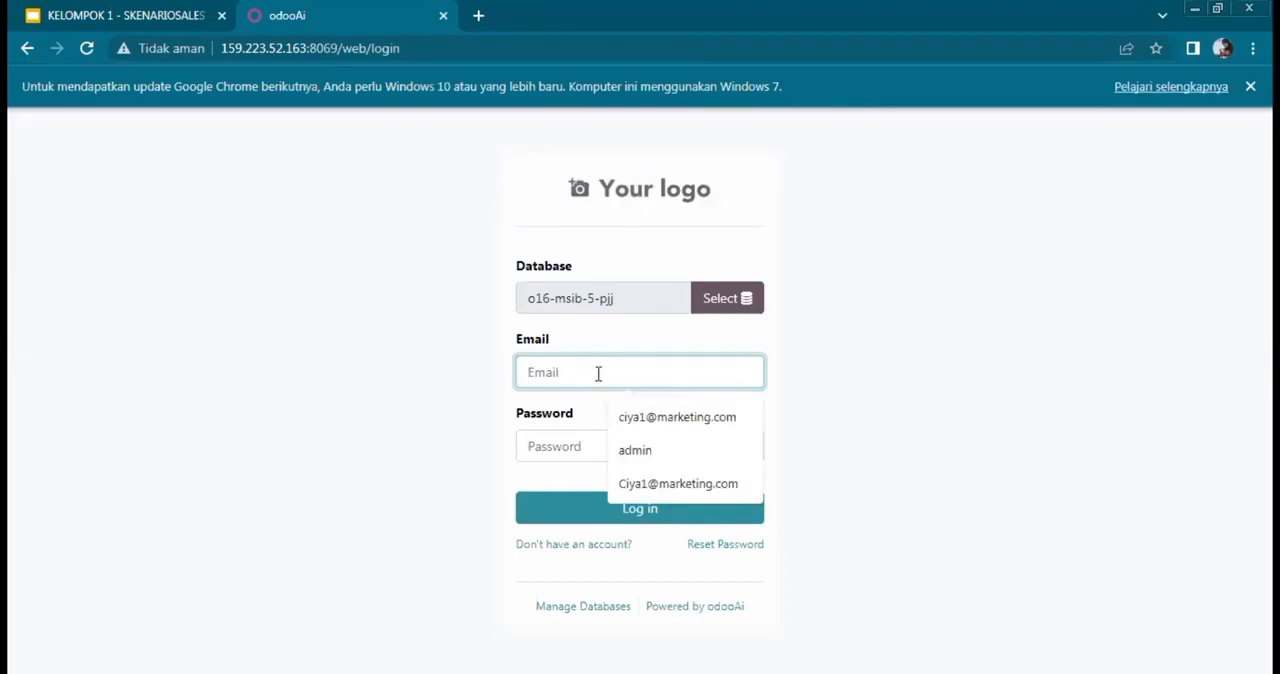
{"action": "left_click", "coordinate": [632, 418]}
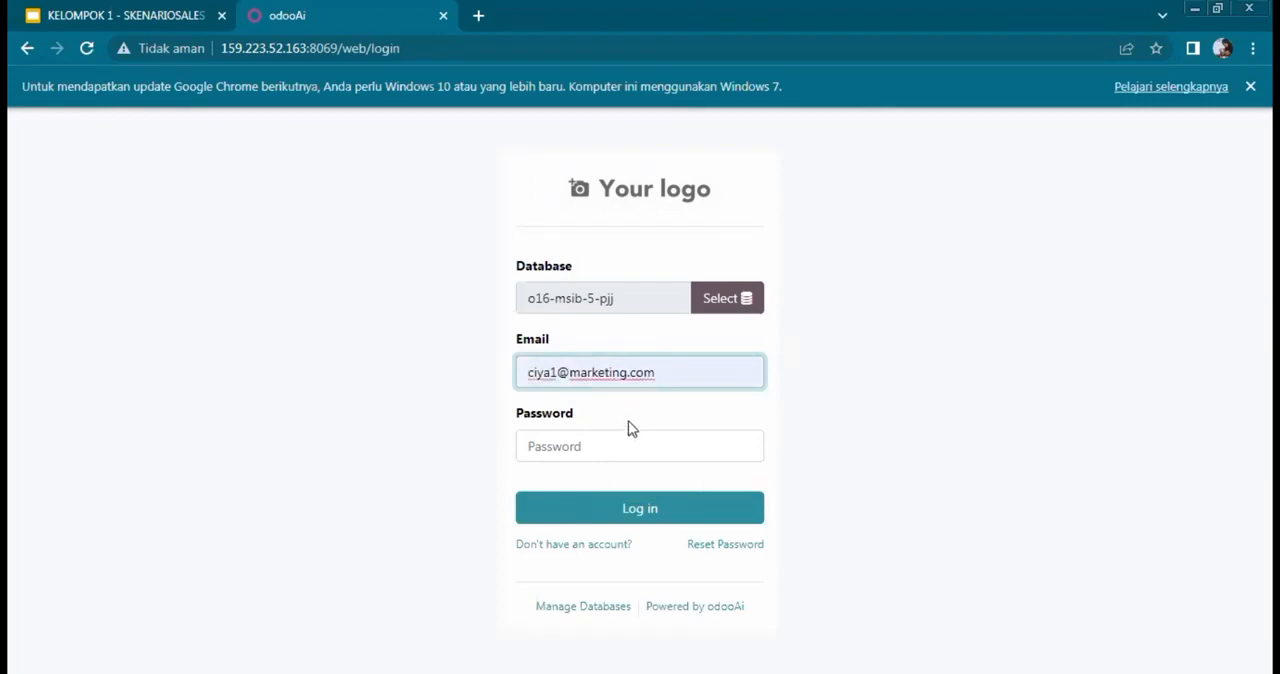
{"action": "left_click", "coordinate": [626, 435]}
{"action": "type", "text": "1"}
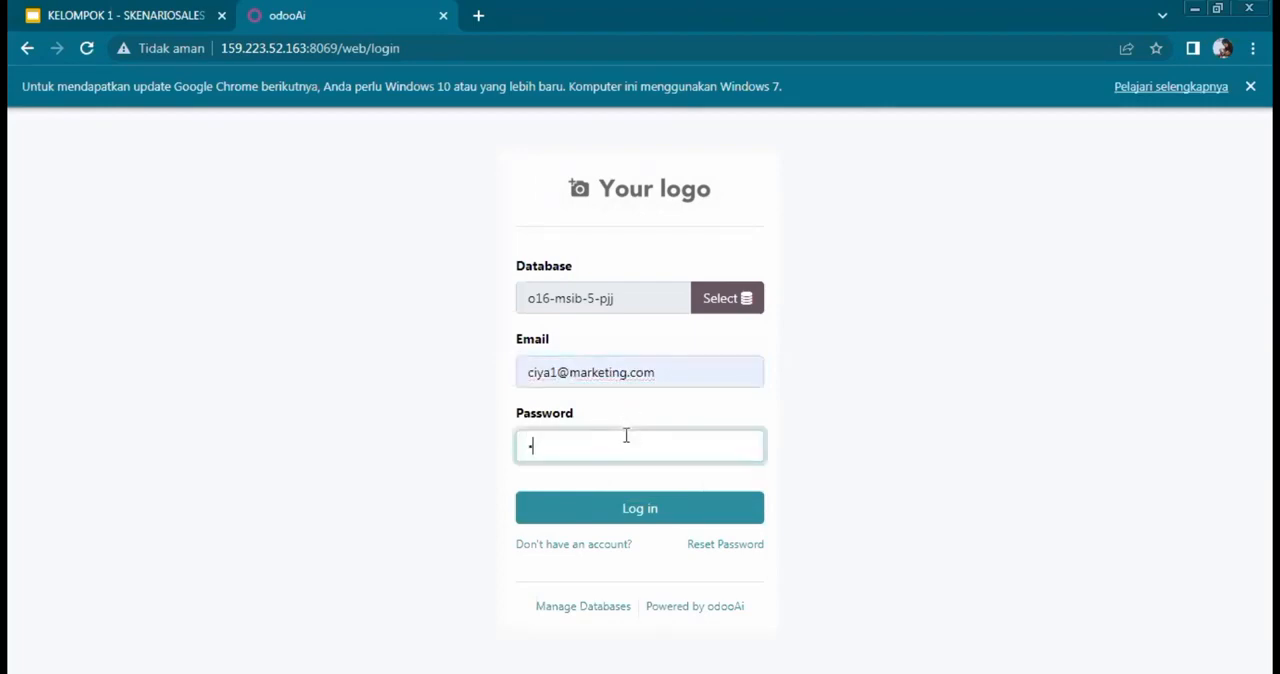
{"action": "type", "text": "234567"}
{"action": "left_click", "coordinate": [615, 510]}
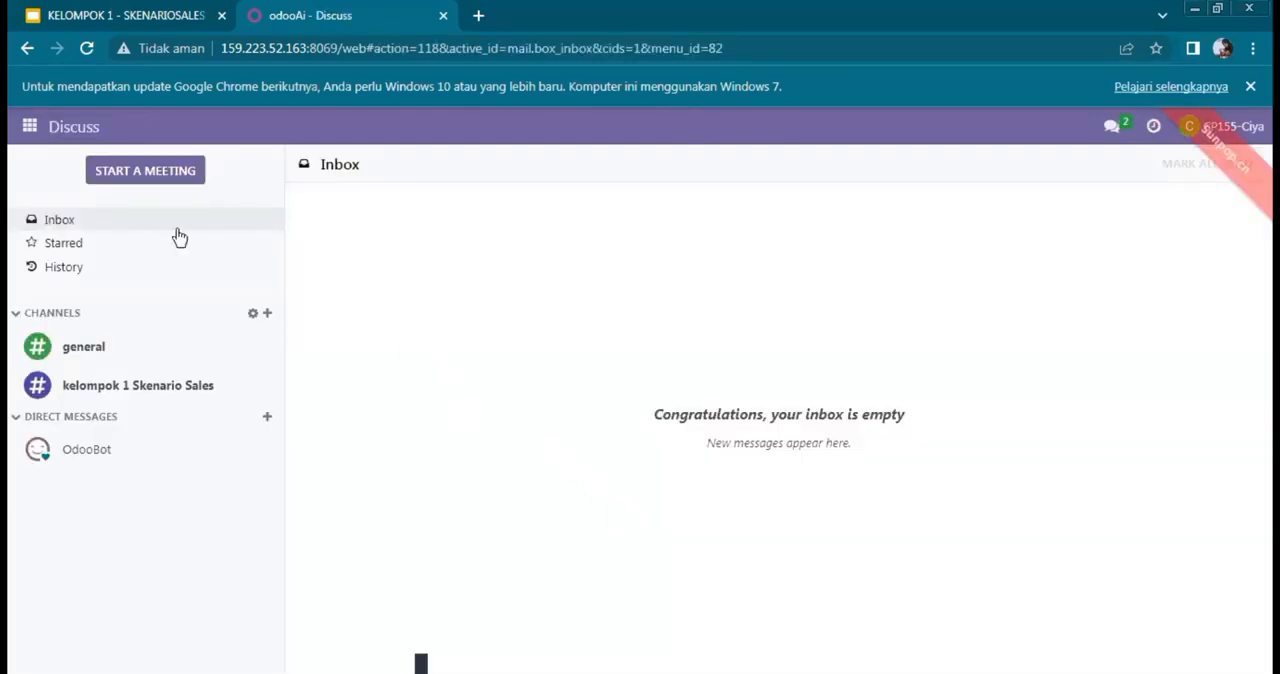
Step: Open the list of leads in the CRM app
{"action": "left_click", "coordinate": [29, 126]}
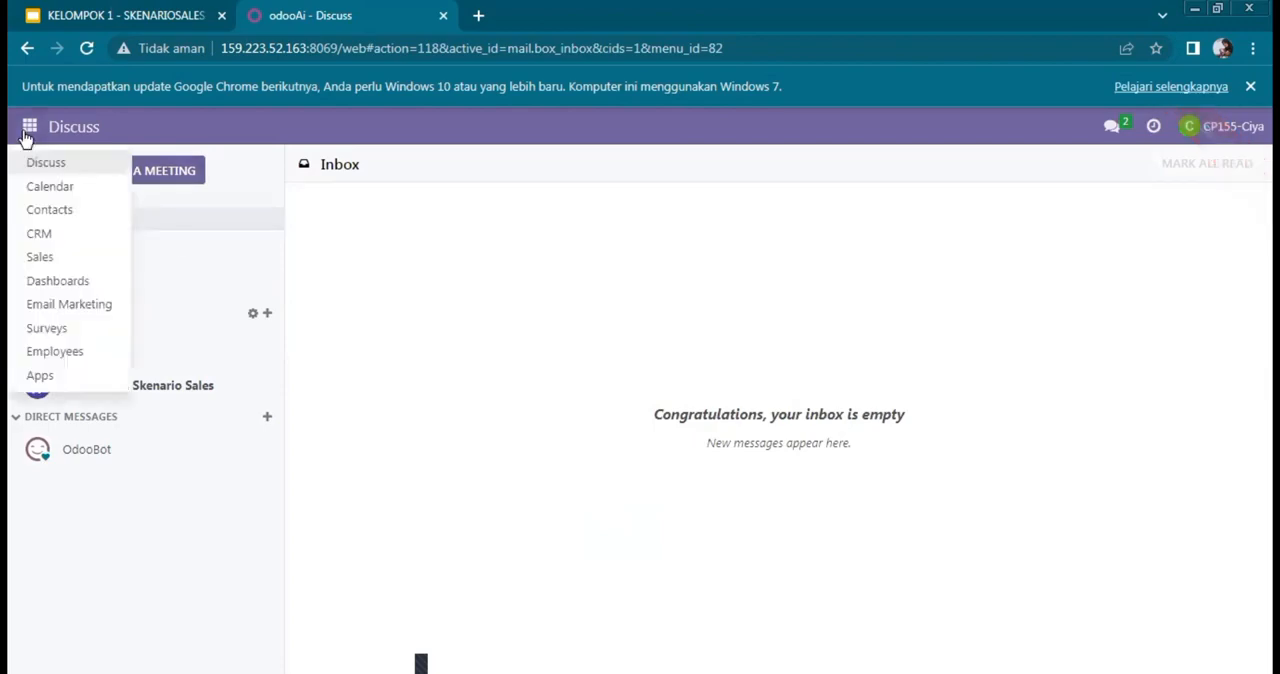
{"action": "left_click", "coordinate": [43, 170]}
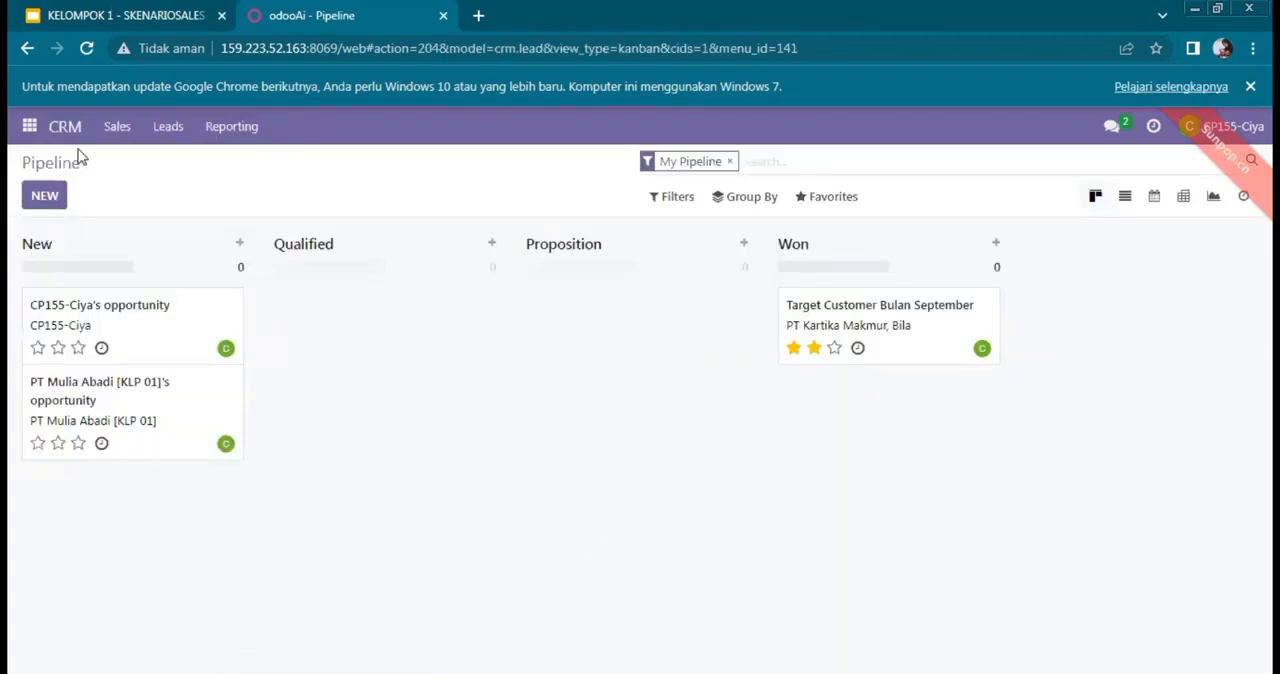
{"action": "left_click", "coordinate": [166, 128]}
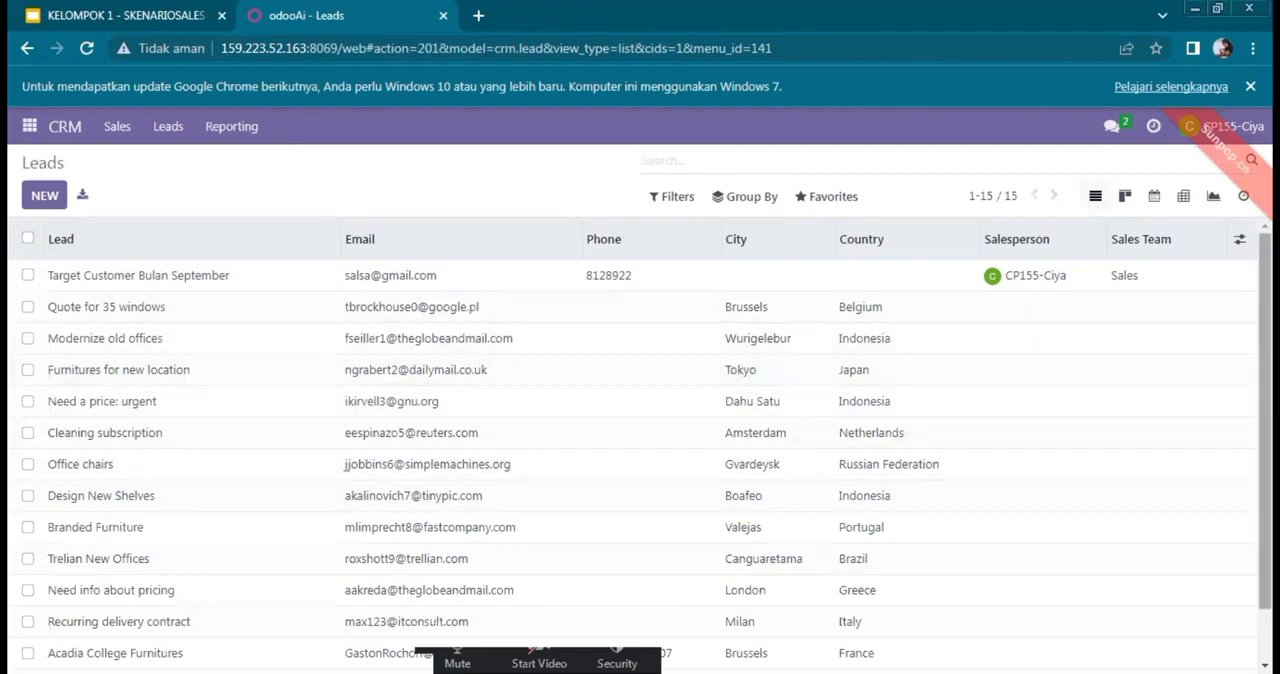
Step: Look through the leads list and view the details of the "Quote for 35 windows" lead, returning to the list
{"action": "scroll", "coordinate": [640, 450], "scroll_direction": "down", "scroll_amount": 1}
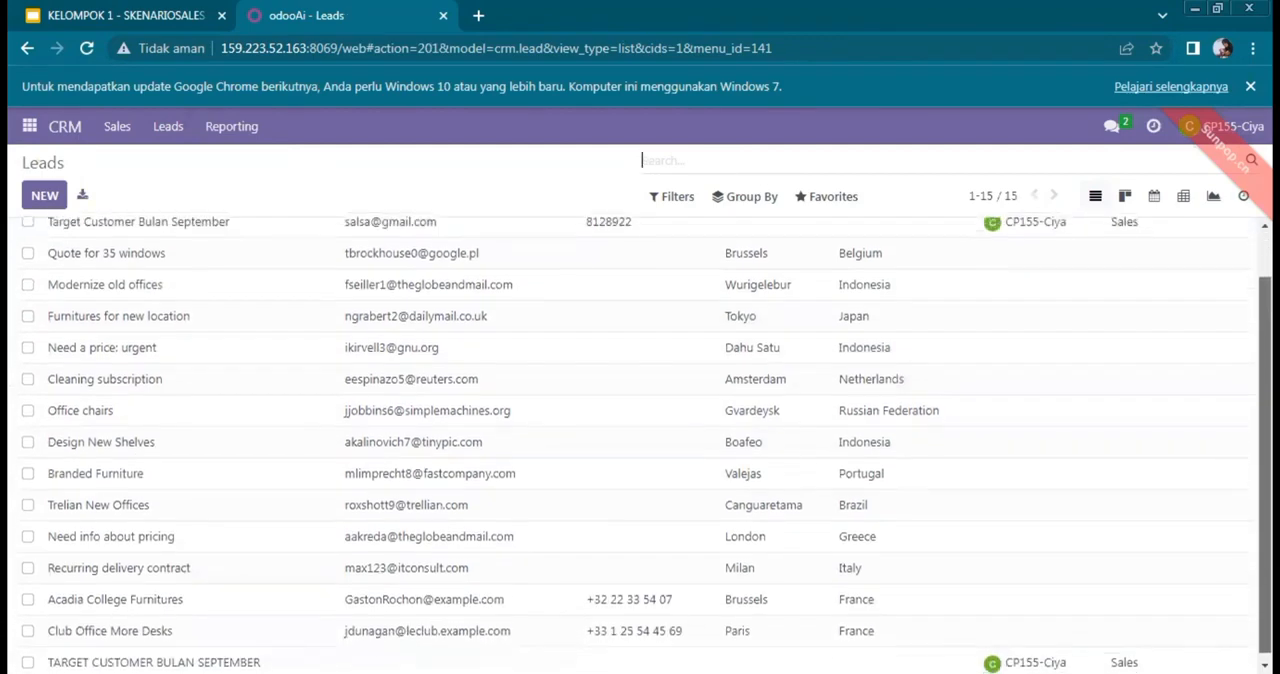
{"action": "scroll", "coordinate": [640, 445], "scroll_direction": "up", "scroll_amount": 1}
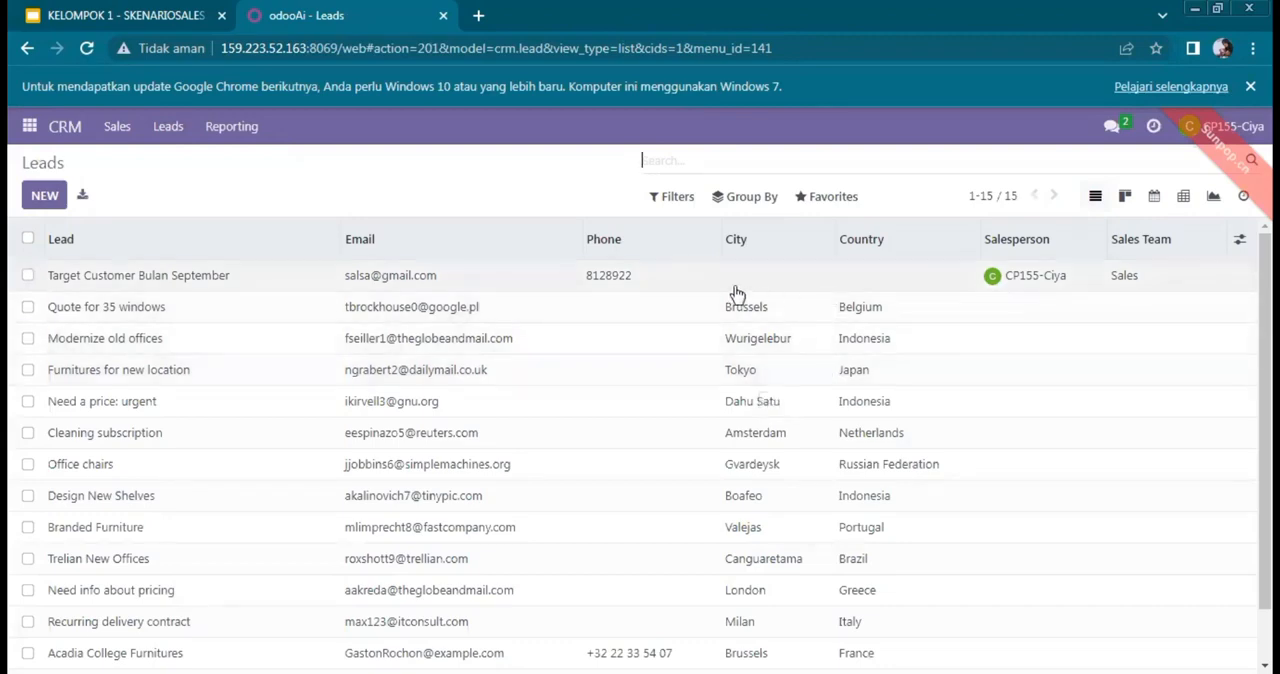
{"action": "left_click", "coordinate": [667, 317]}
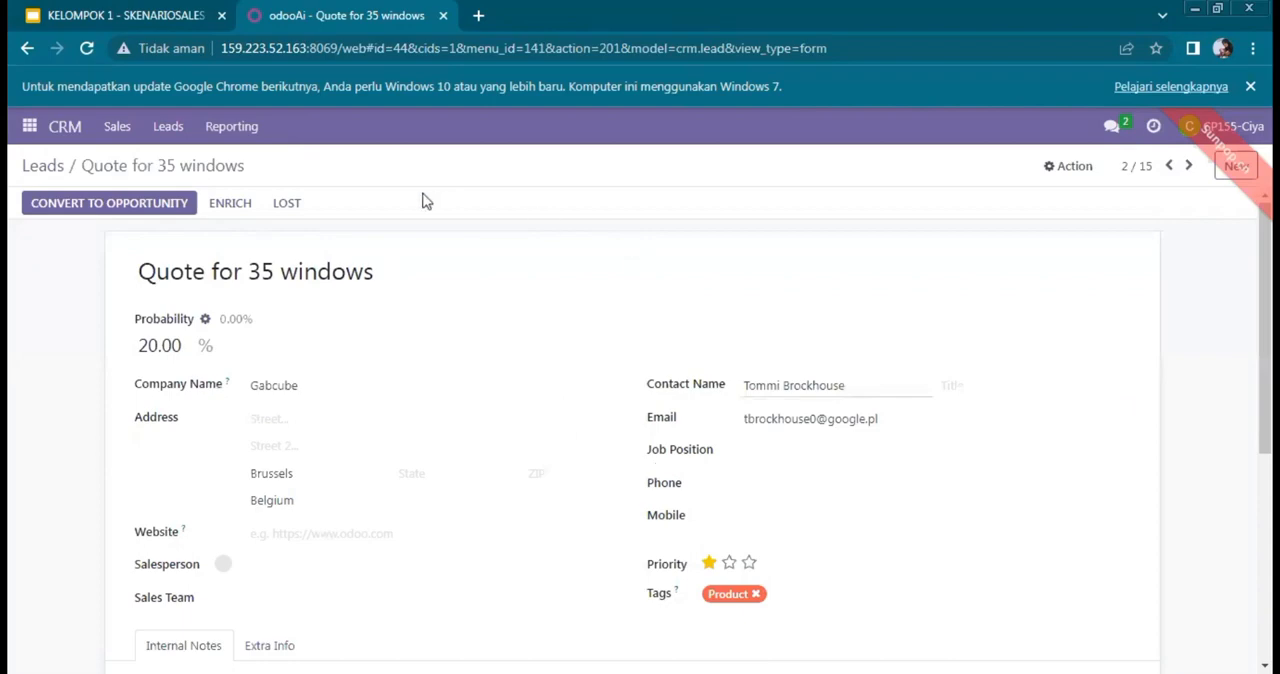
{"action": "left_click", "coordinate": [28, 49]}
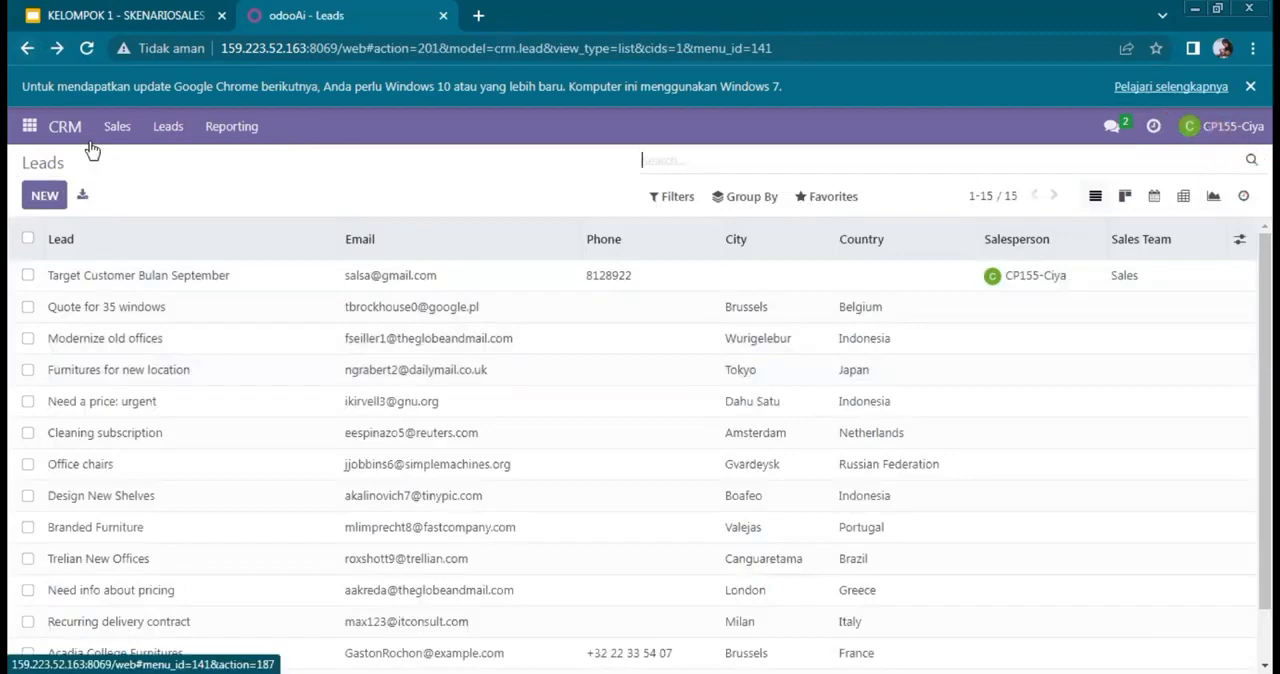
Step: Start a new lead titled "Target Customer Bulan September"
{"action": "left_click", "coordinate": [45, 196]}
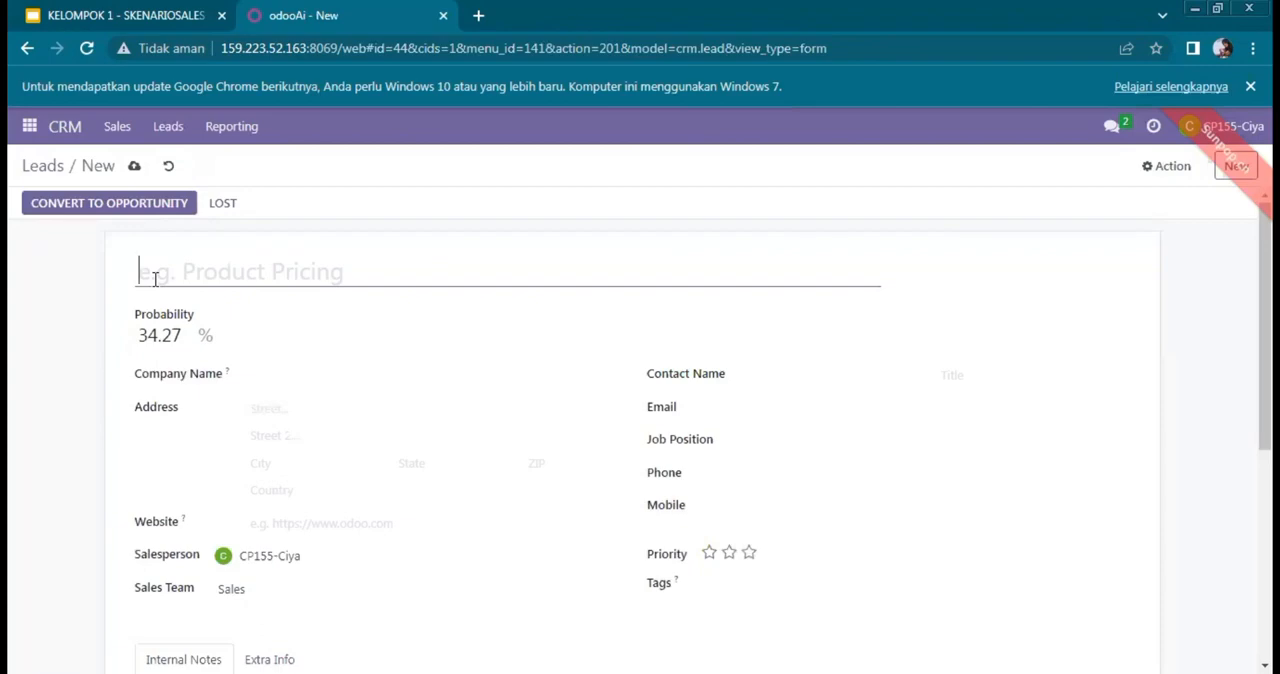
{"action": "type", "text": "T"}
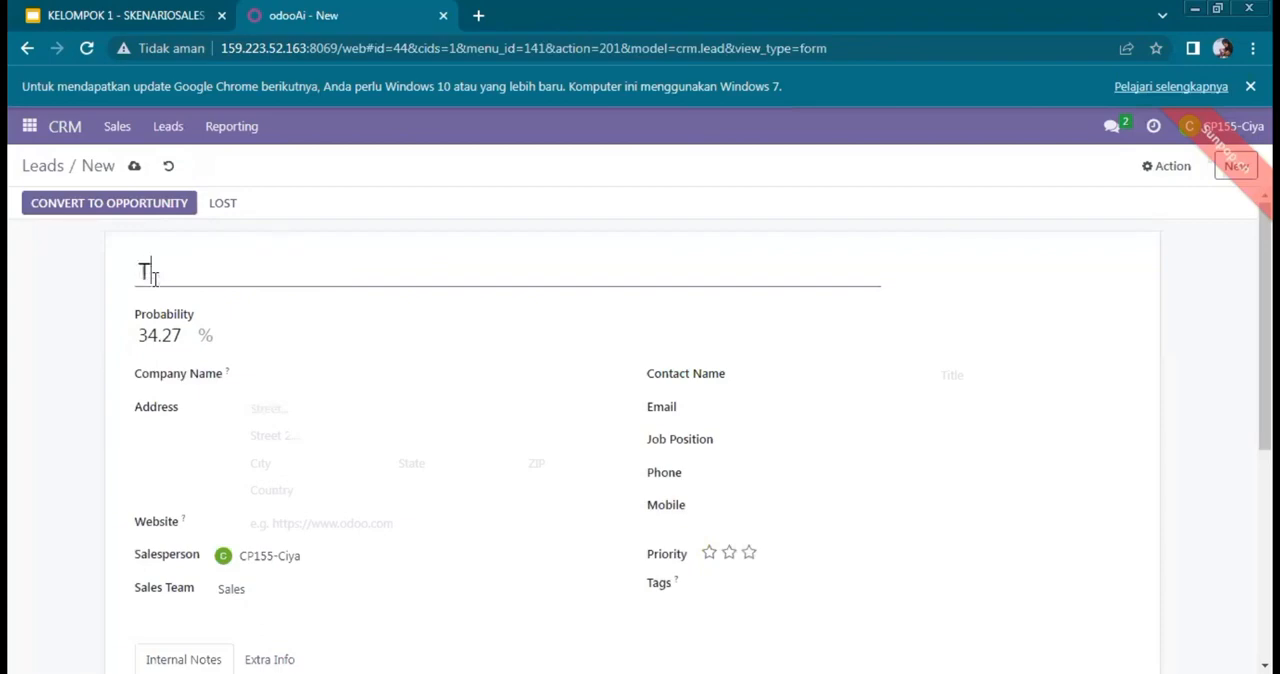
{"action": "type", "text": "arget "}
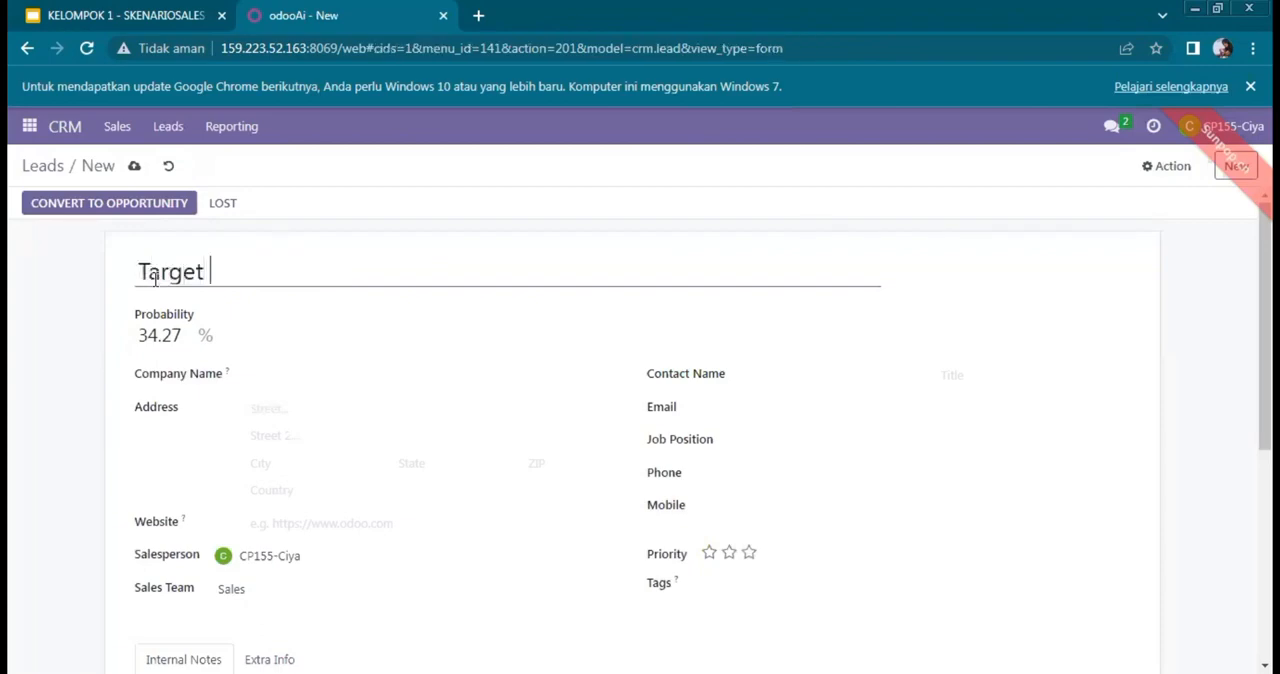
{"action": "type", "text": "Customwr"}
{"action": "key", "text": "BackSpace"}
{"action": "key", "text": "BackSpace"}
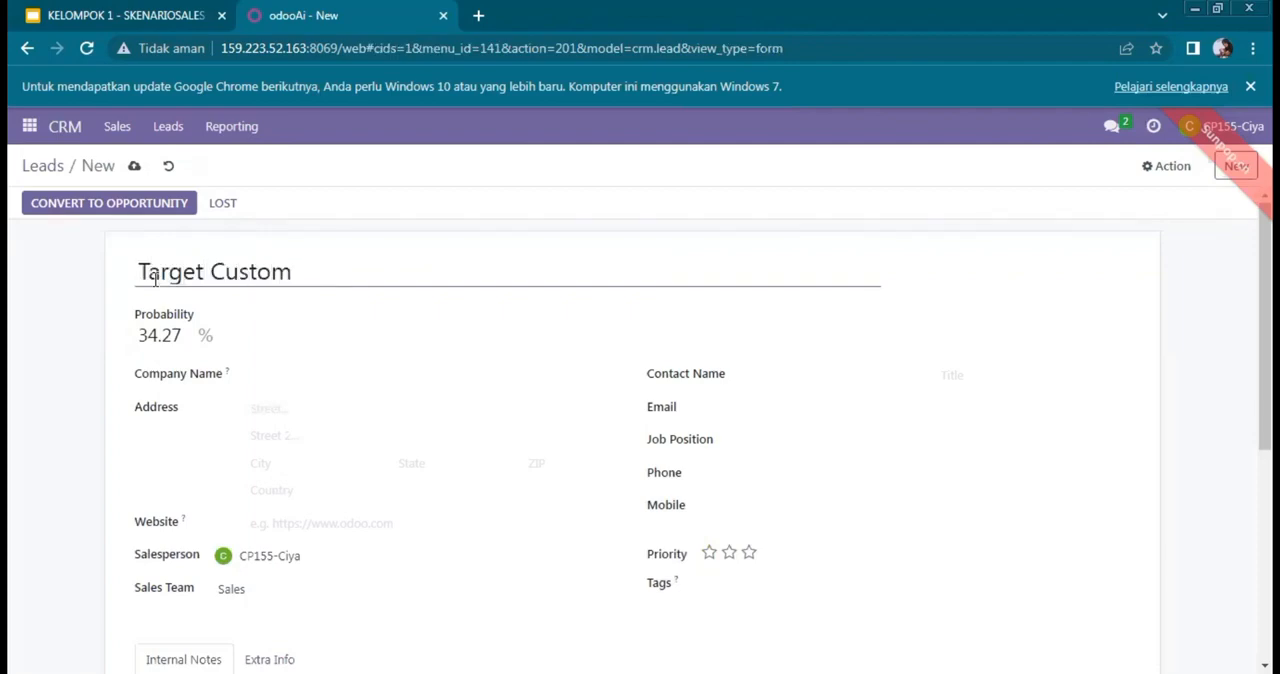
{"action": "type", "text": "erBula"}
{"action": "key", "text": "BackSpace"}
{"action": "key", "text": "BackSpace"}
{"action": "key", "text": "BackSpace"}
{"action": "key", "text": "BackSpace"}
{"action": "type", "text": "Bulan"}
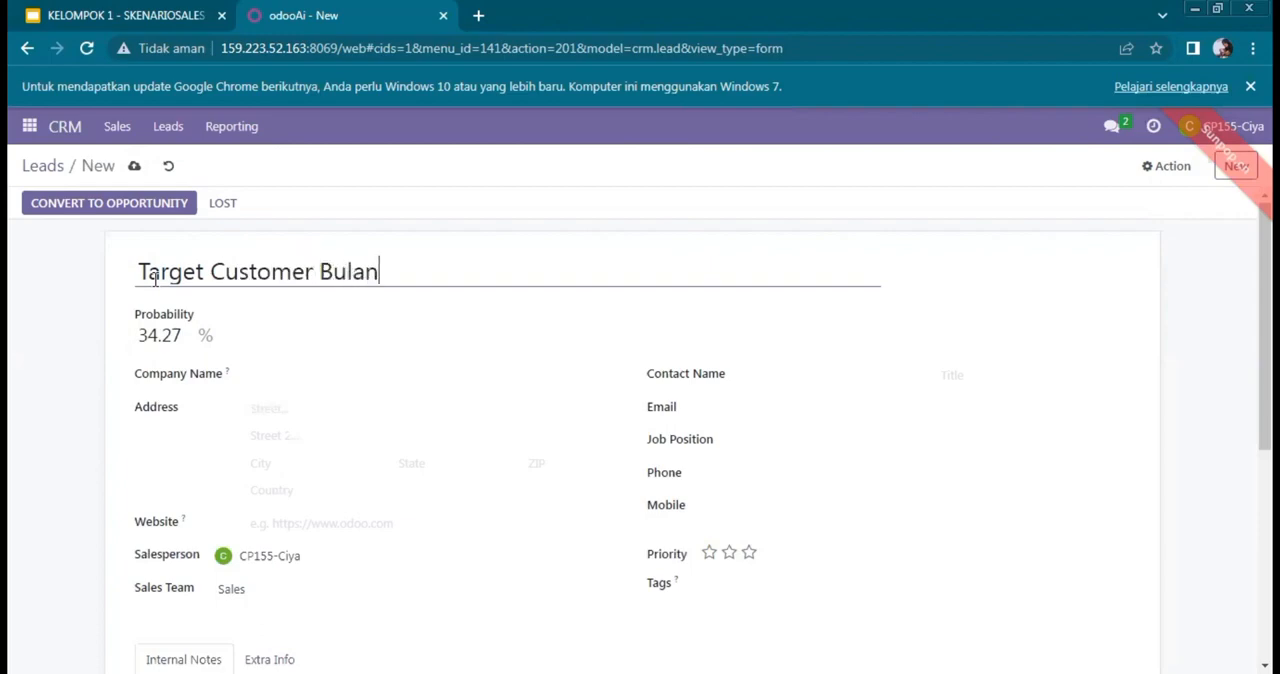
{"action": "type", "text": " Septem"}
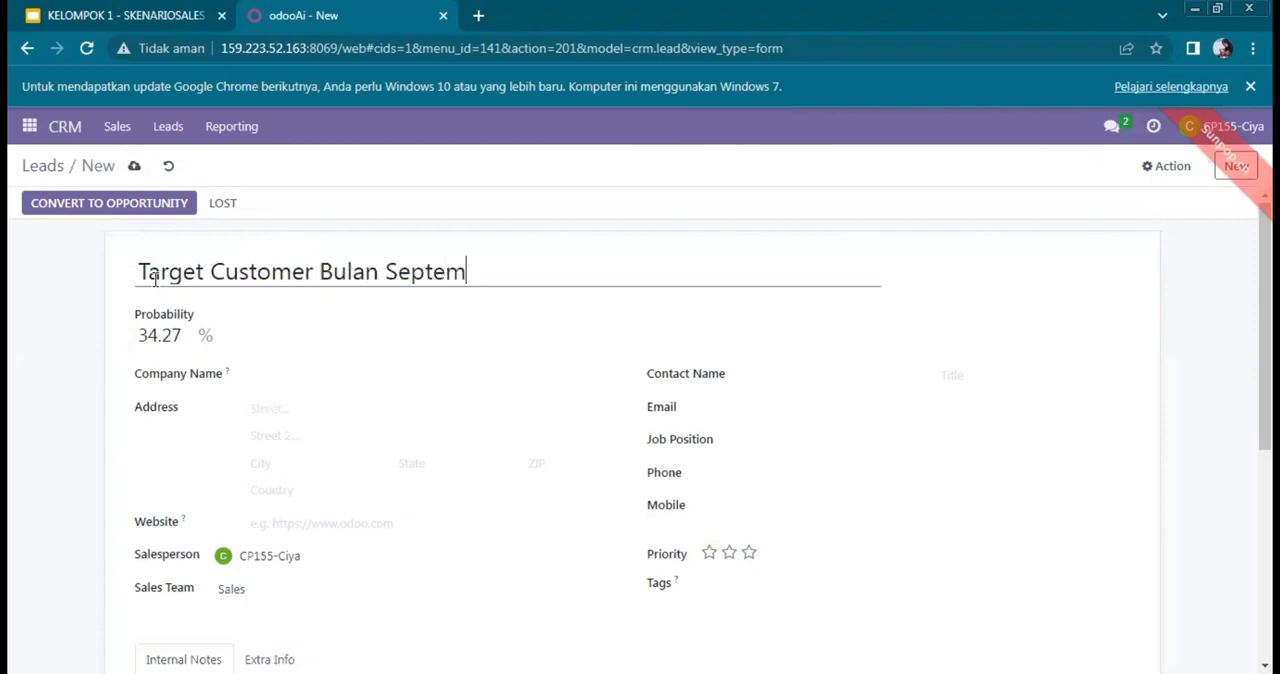
{"action": "type", "text": "ber"}
Step: Set the new lead's probability to 90%
{"action": "left_click", "coordinate": [188, 334]}
{"action": "key", "text": "BackSpace"}
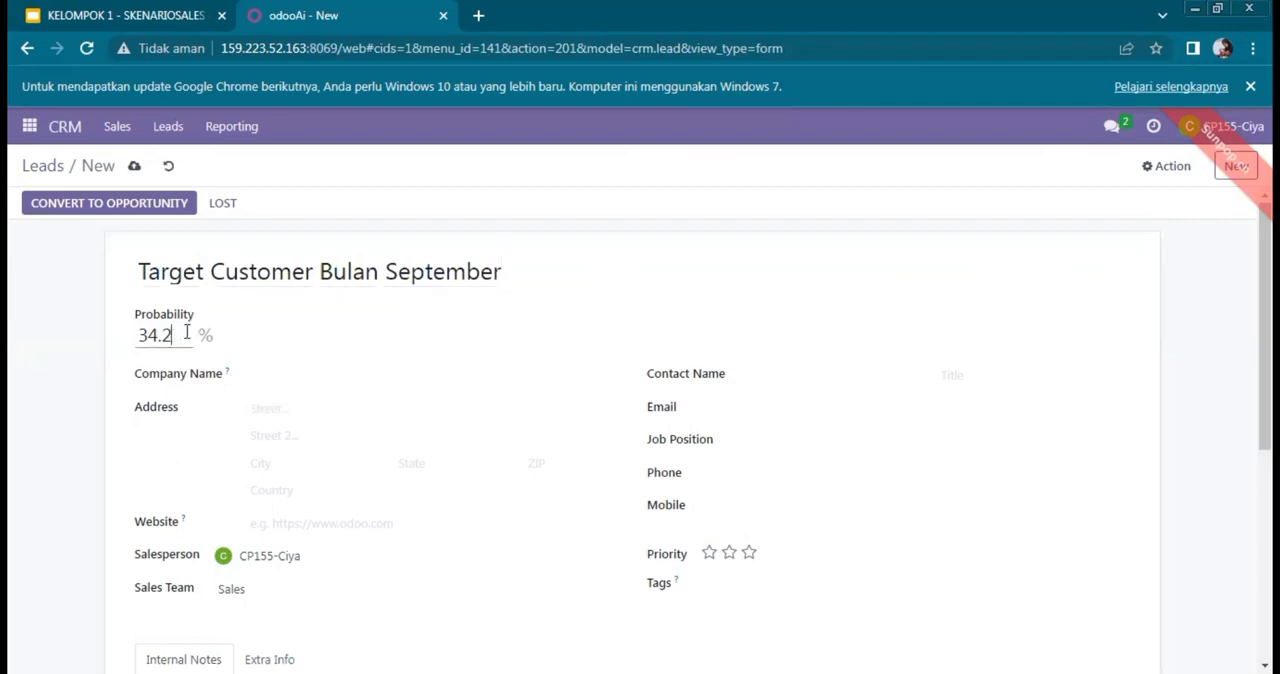
{"action": "key", "text": "BackSpace"}
{"action": "key", "text": "BackSpace"}
{"action": "key", "text": "BackSpace"}
{"action": "key", "text": "BackSpace"}
{"action": "type", "text": "90"}
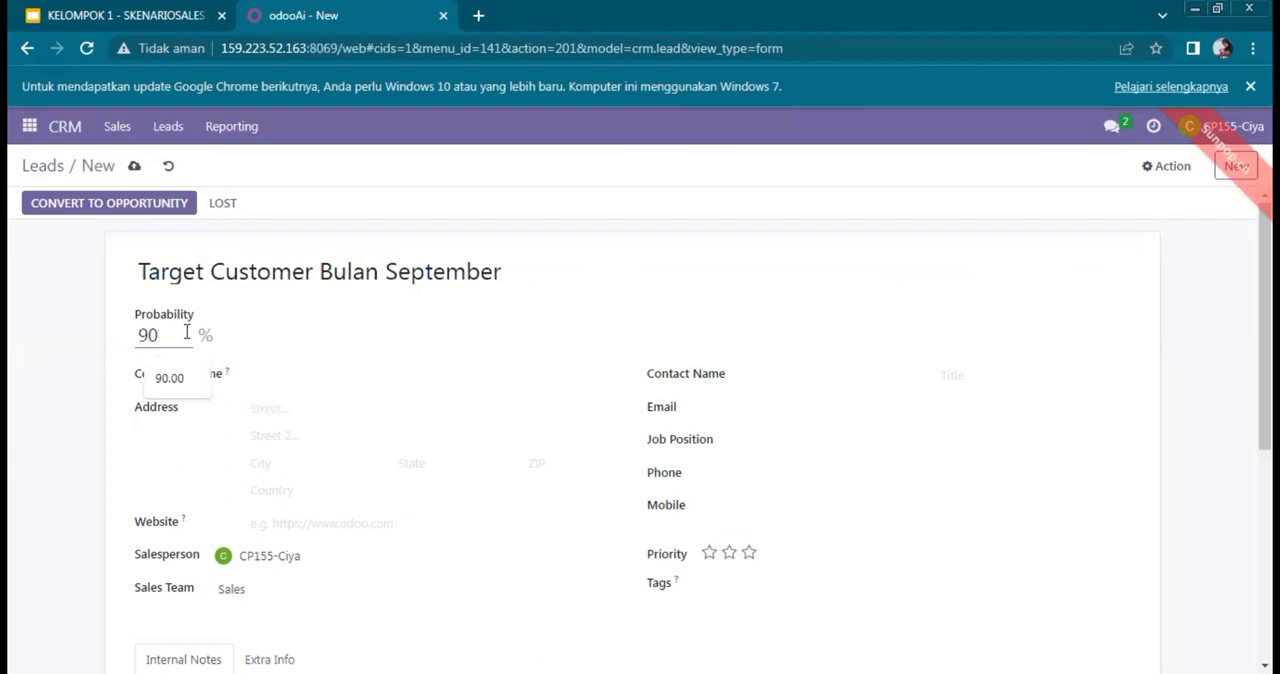
{"action": "left_click", "coordinate": [290, 327]}
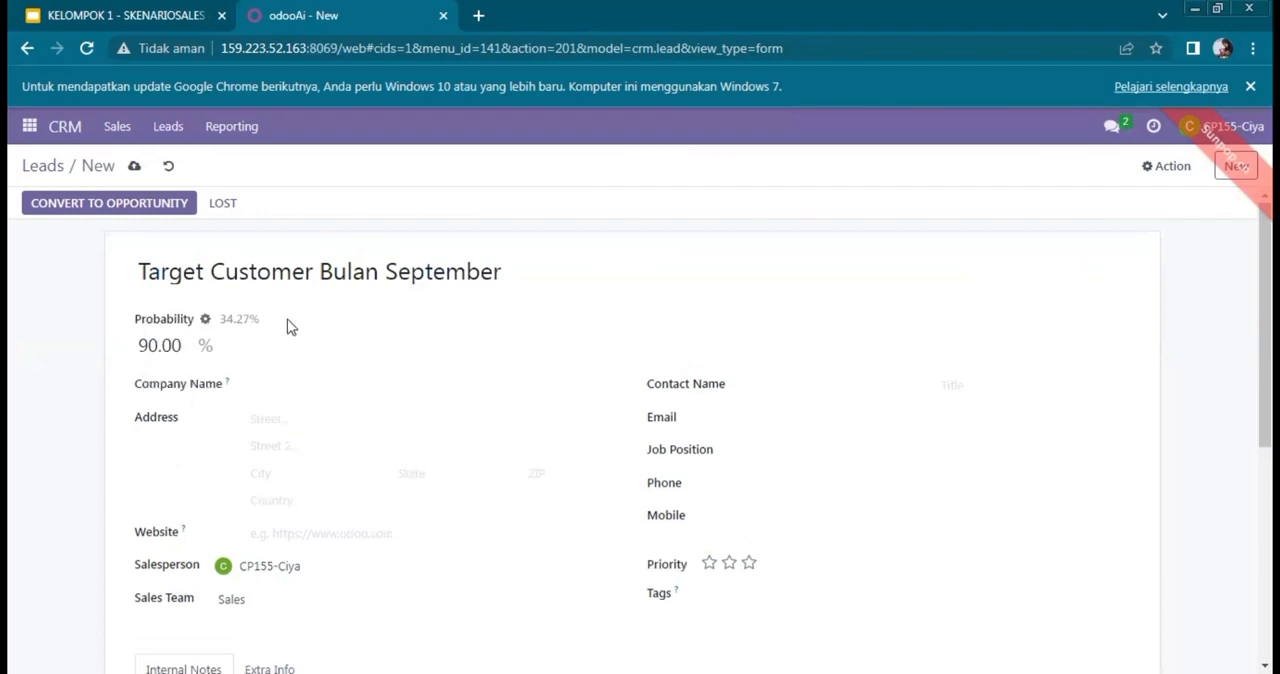
Step: Enter PT Indonesia as the lead's company name and Jakarta as the street in its address
{"action": "left_click", "coordinate": [257, 381]}
{"action": "type", "text": "T"}
{"action": "key", "text": "BackSpace"}
{"action": "type", "text": "t Indonesia"}
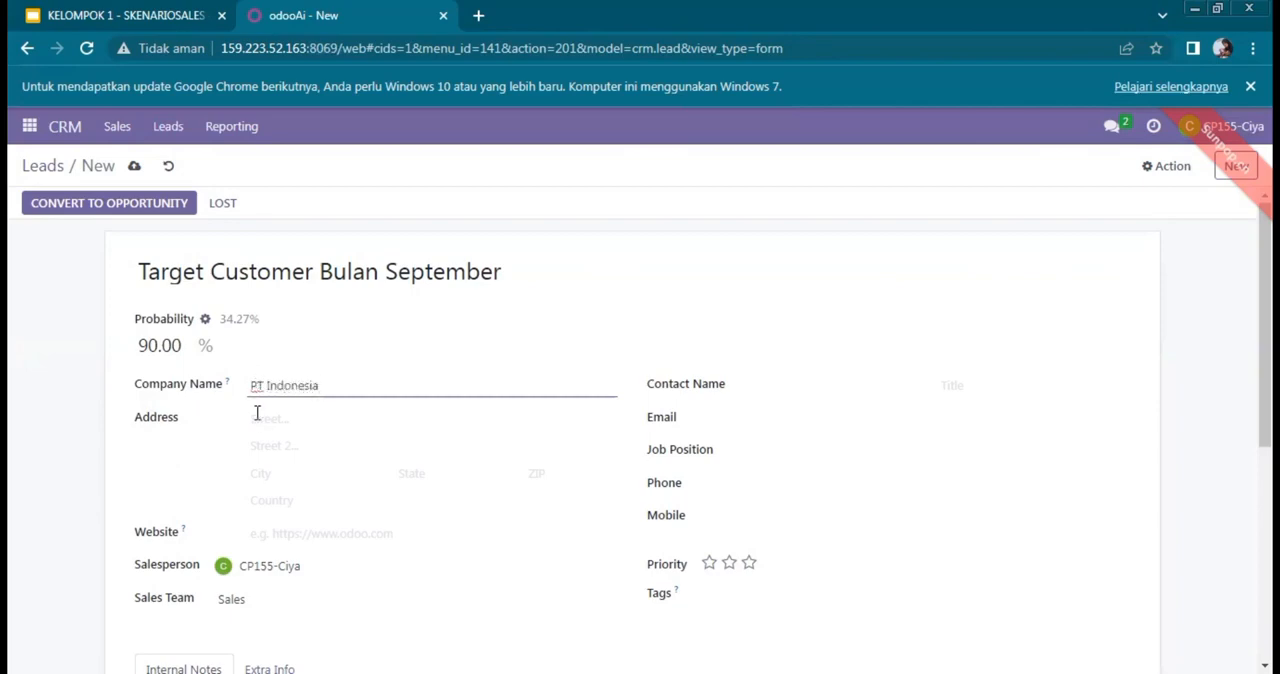
{"action": "left_click", "coordinate": [257, 421]}
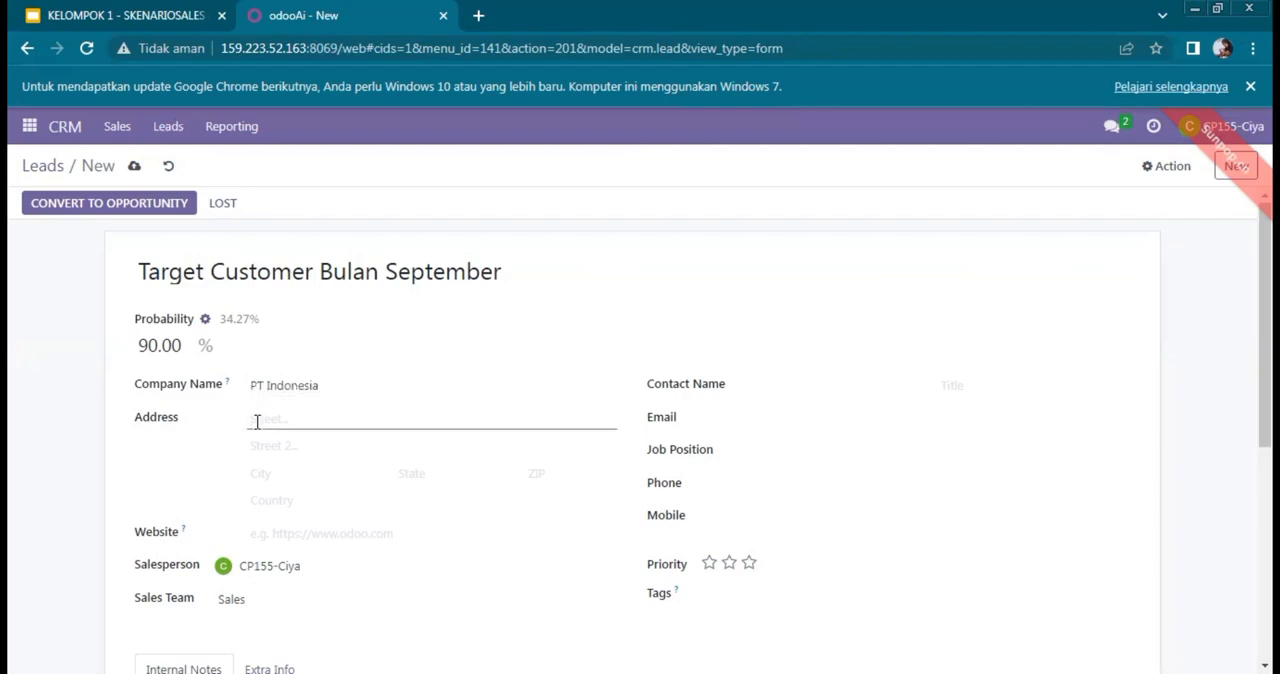
{"action": "type", "text": "Jakarta"}
{"action": "left_click", "coordinate": [270, 530]}
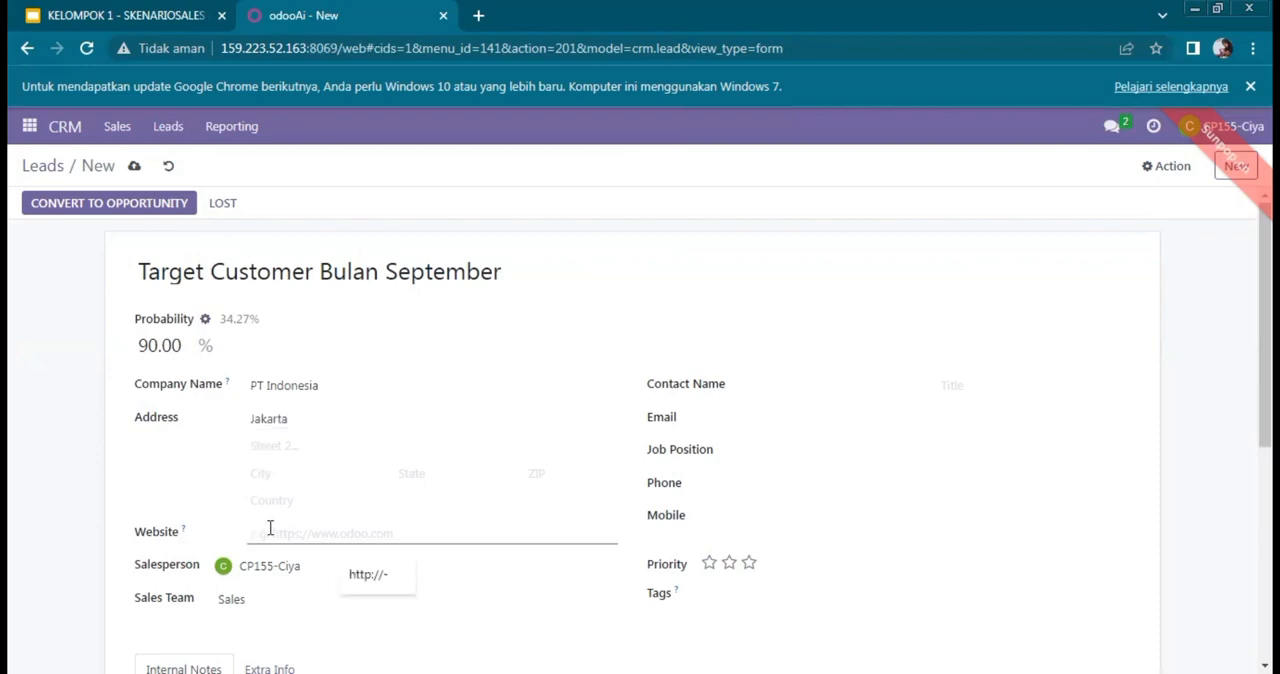
{"action": "left_click", "coordinate": [368, 573]}
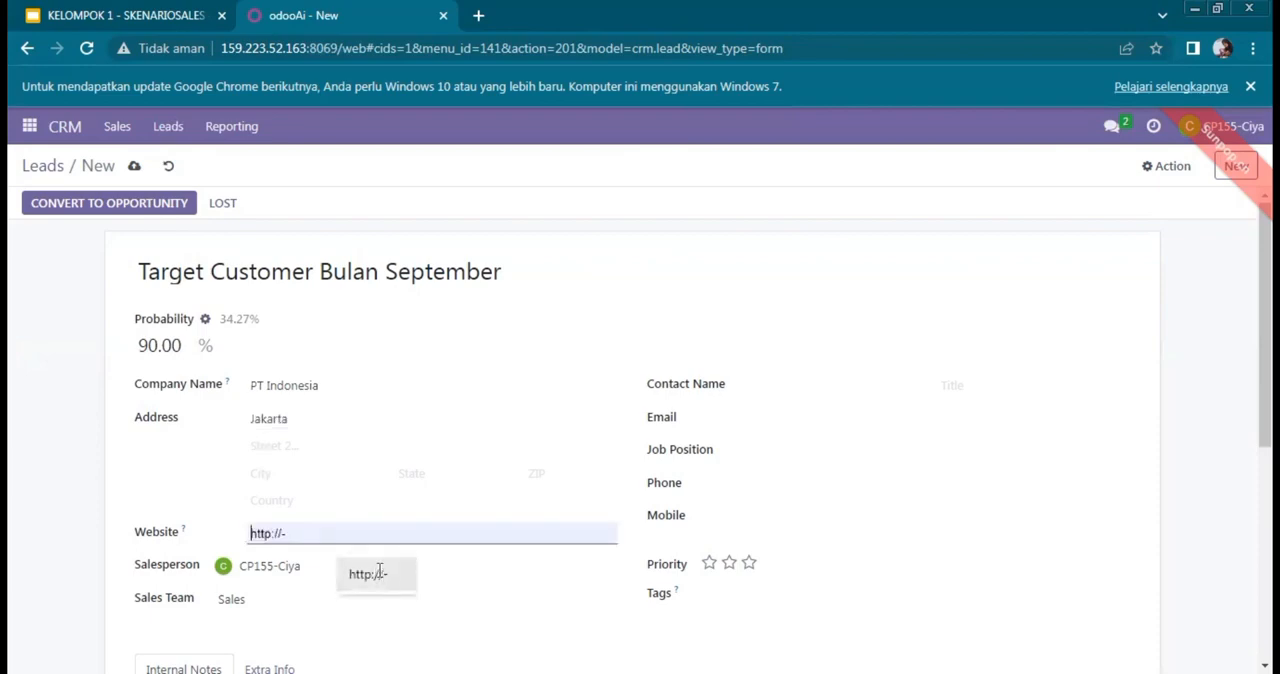
{"action": "key", "text": "BackSpace"}
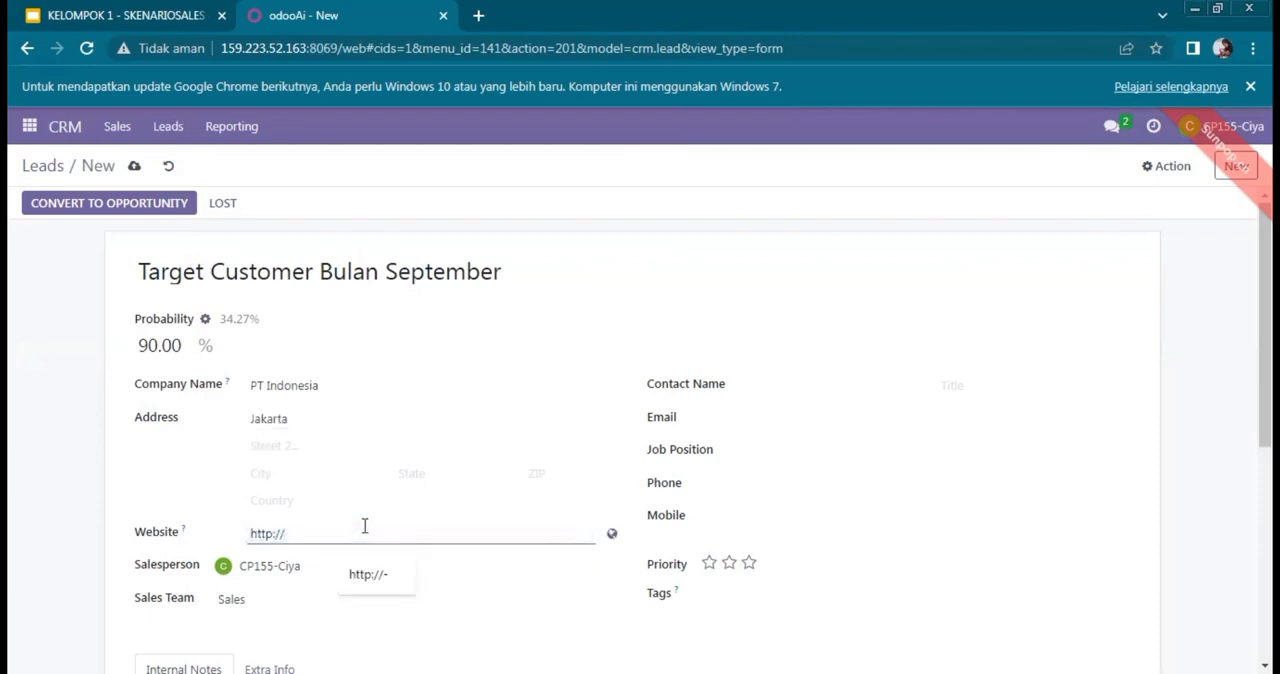
{"action": "type", "text": "indonesi"}
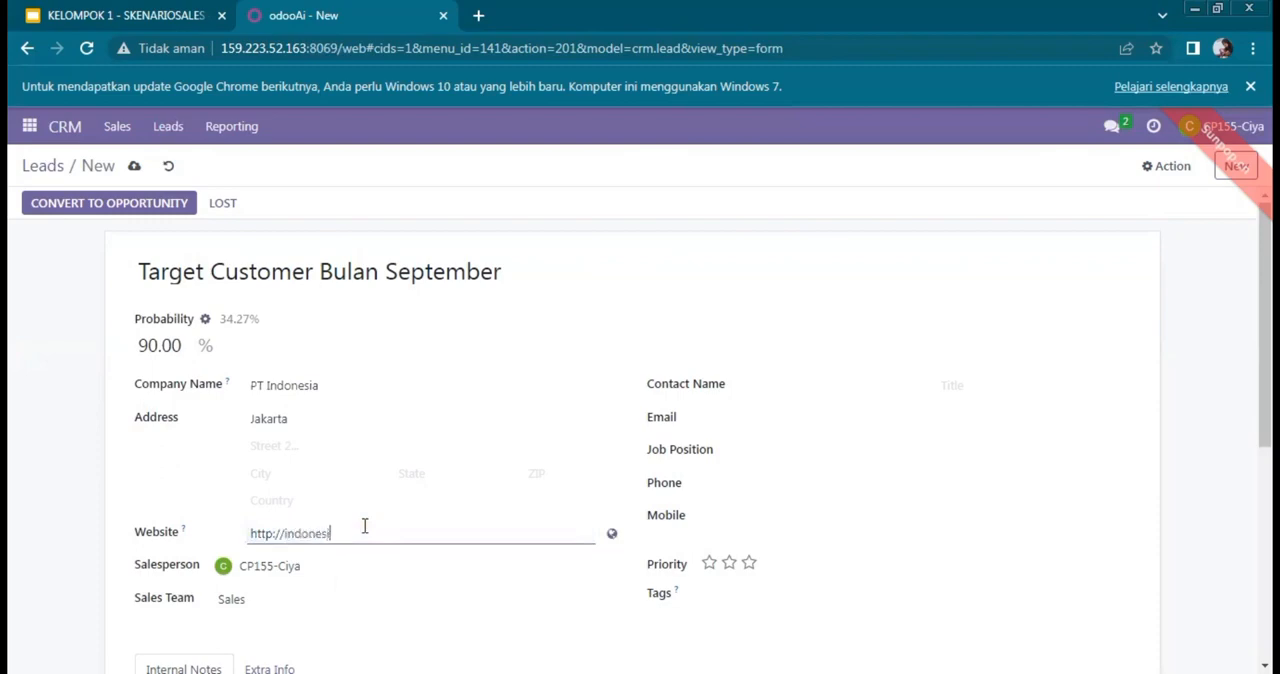
{"action": "type", "text": "a.com"}
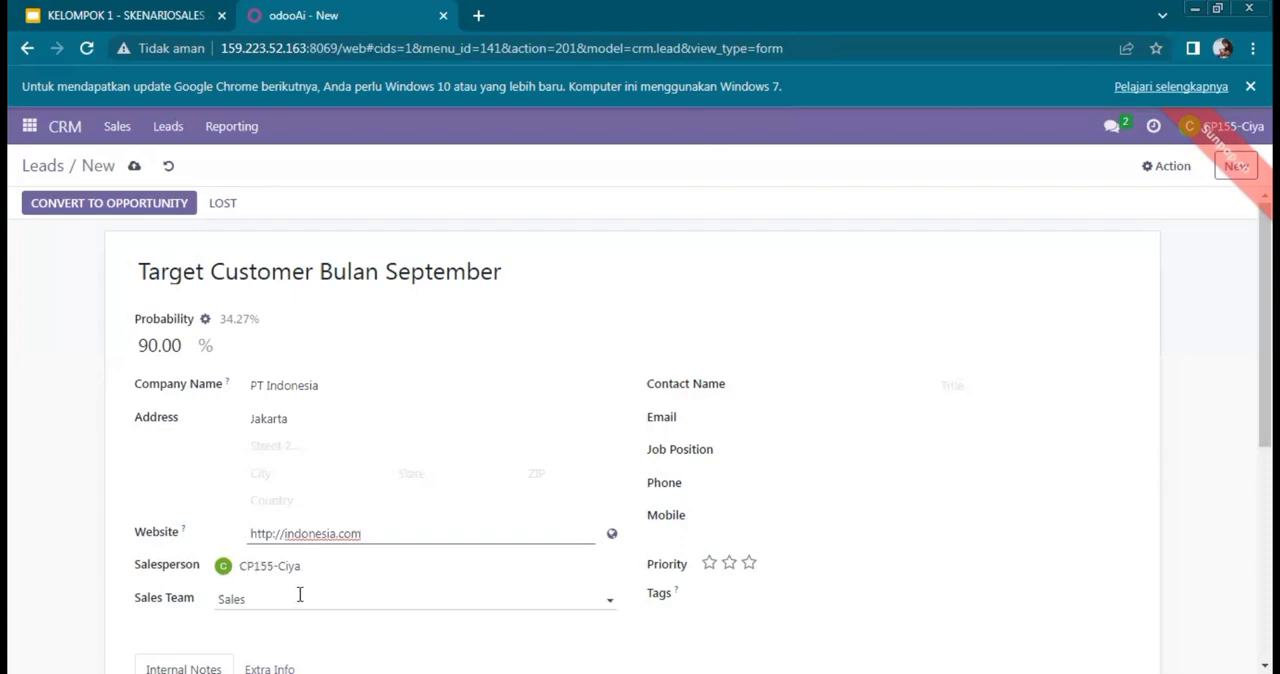
Step: Enter the contact's name and e-mail address on the new lead
{"action": "left_click", "coordinate": [839, 381]}
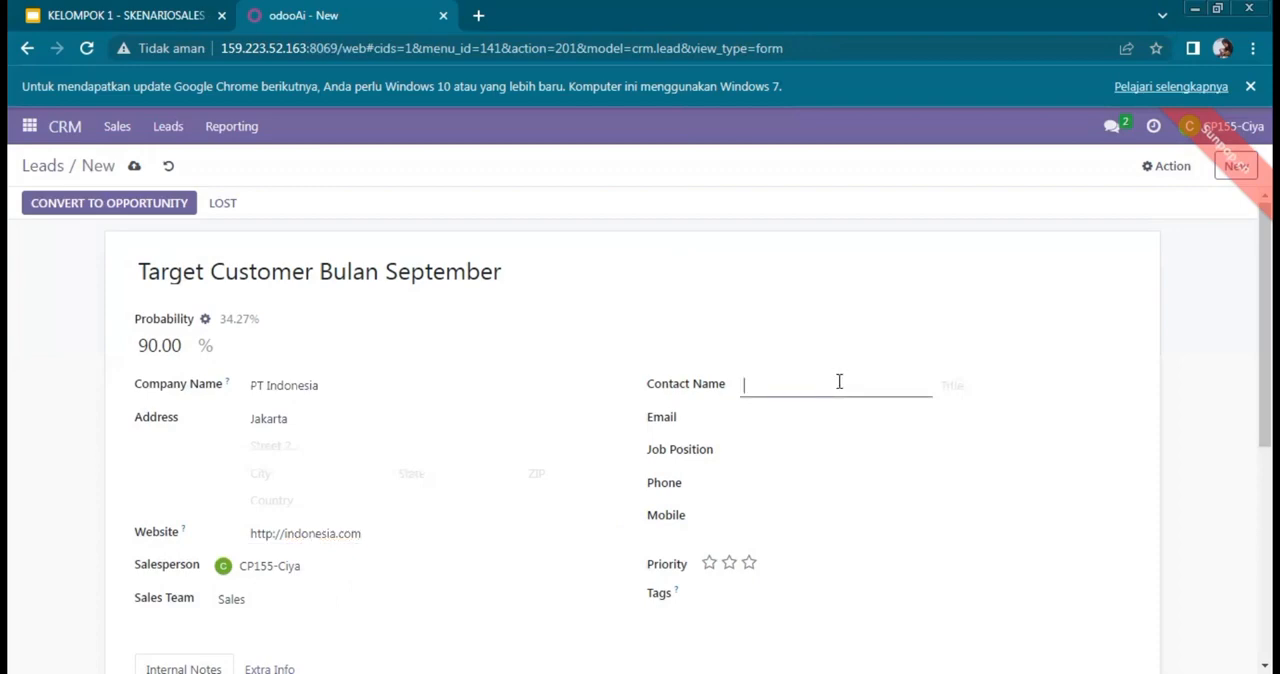
{"action": "type", "text": "Zakia"}
{"action": "left_click", "coordinate": [823, 427]}
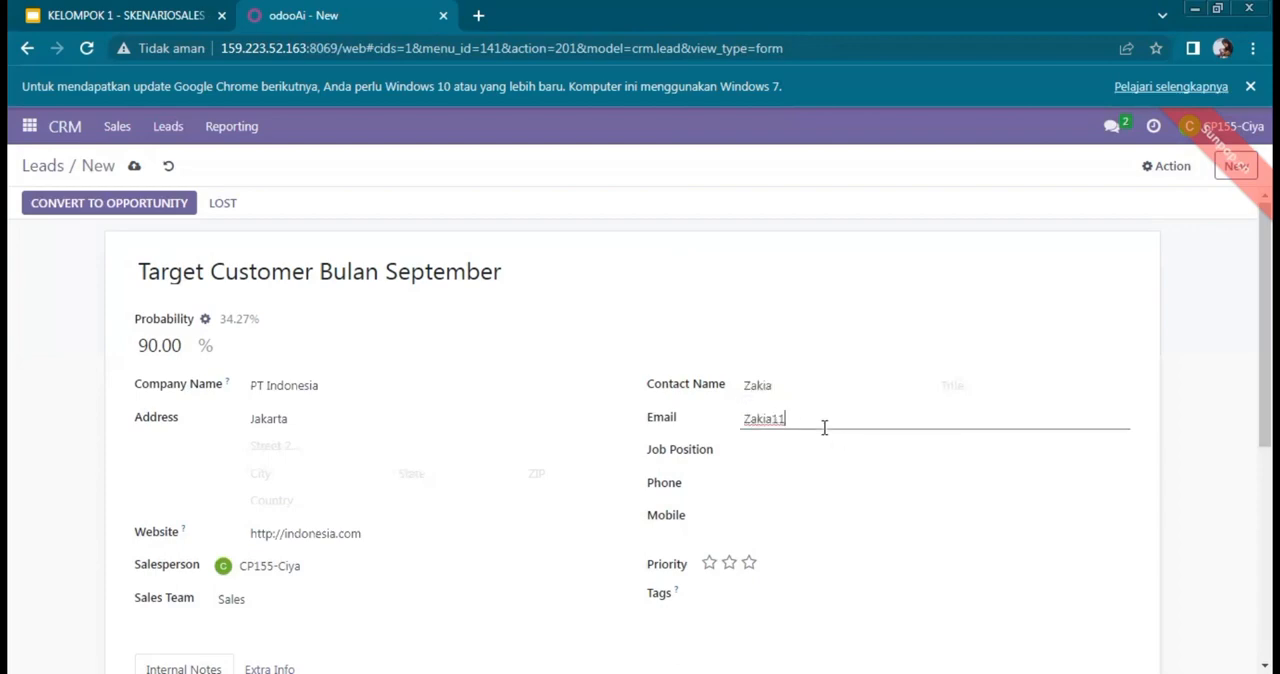
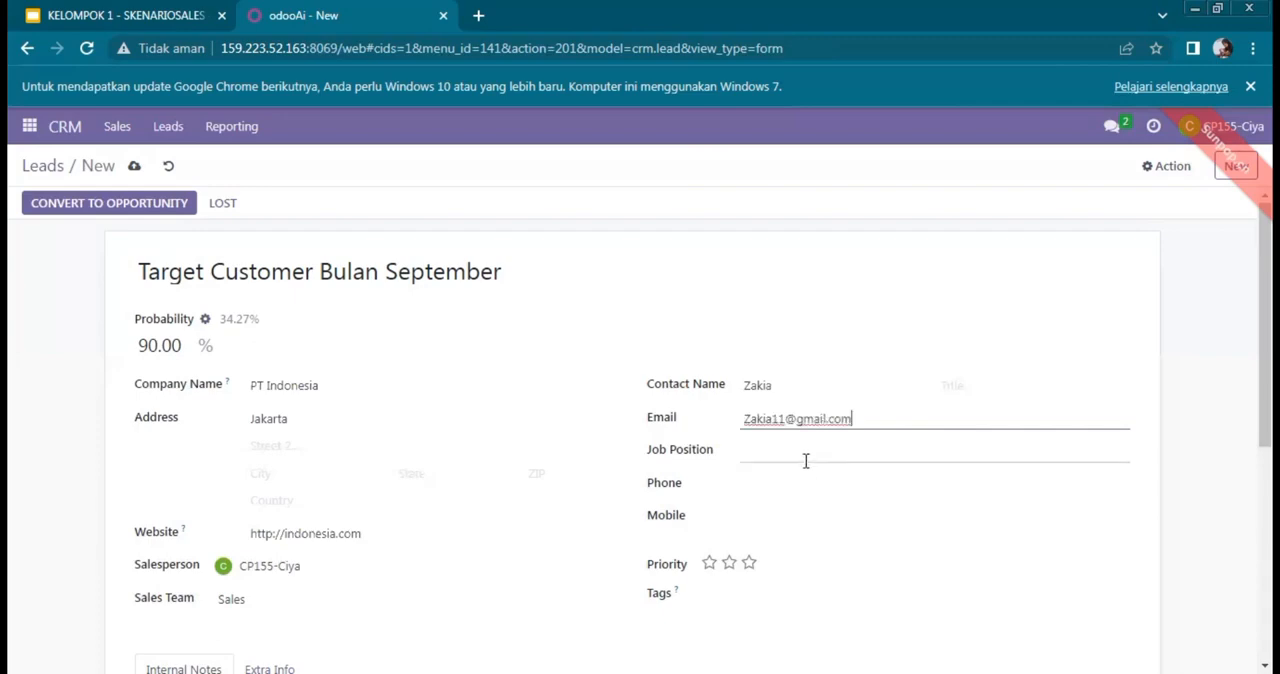
Step: Enter the contact's phone number on the new lead
{"action": "left_click", "coordinate": [795, 485]}
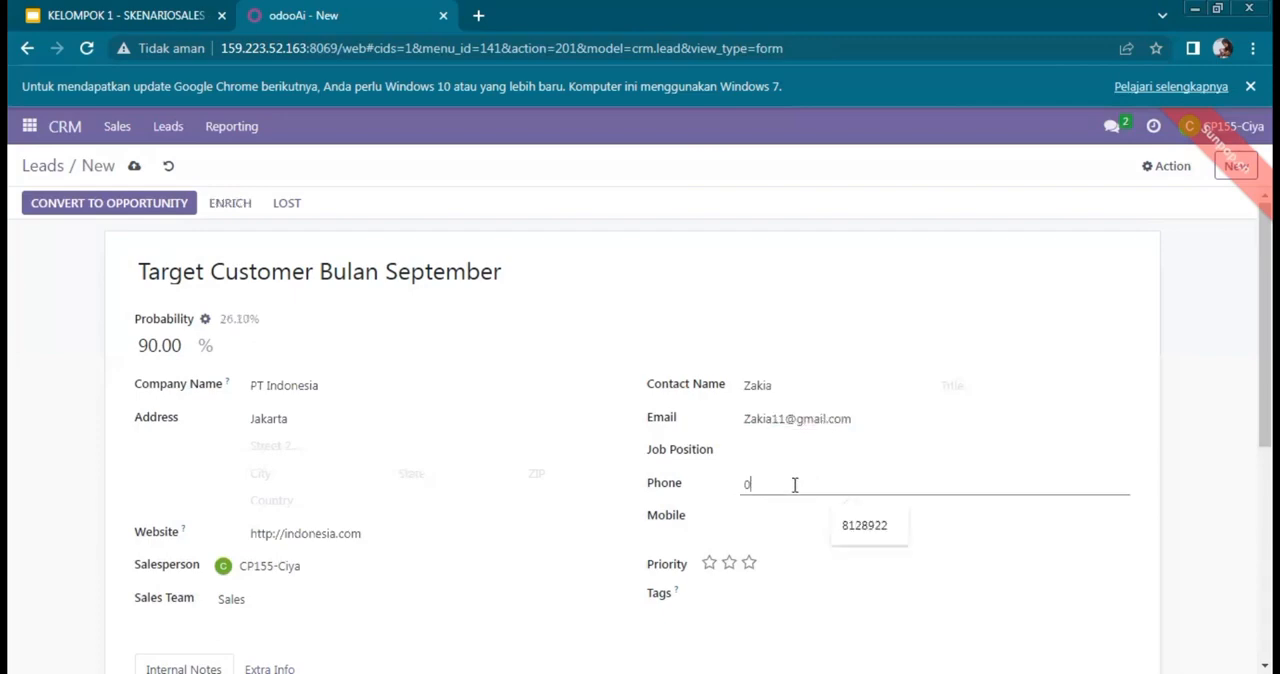
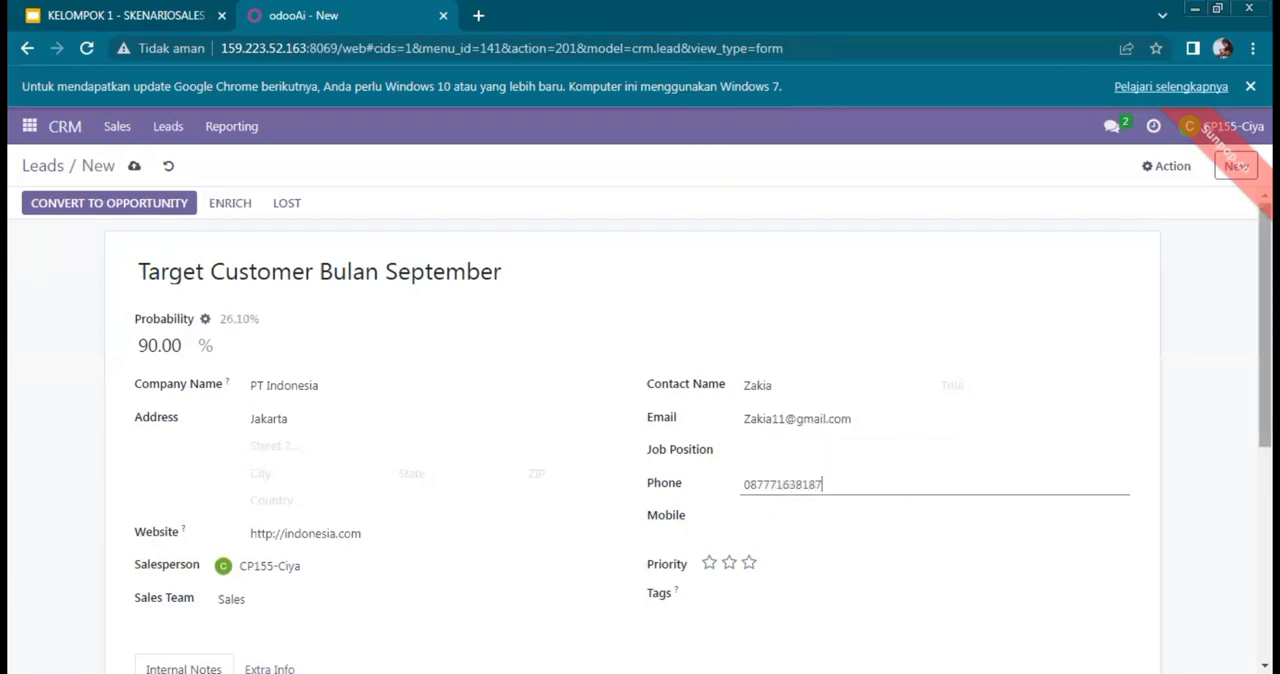
{"action": "left_click_drag", "start_coordinate": [1265, 360], "coordinate": [1265, 425]}
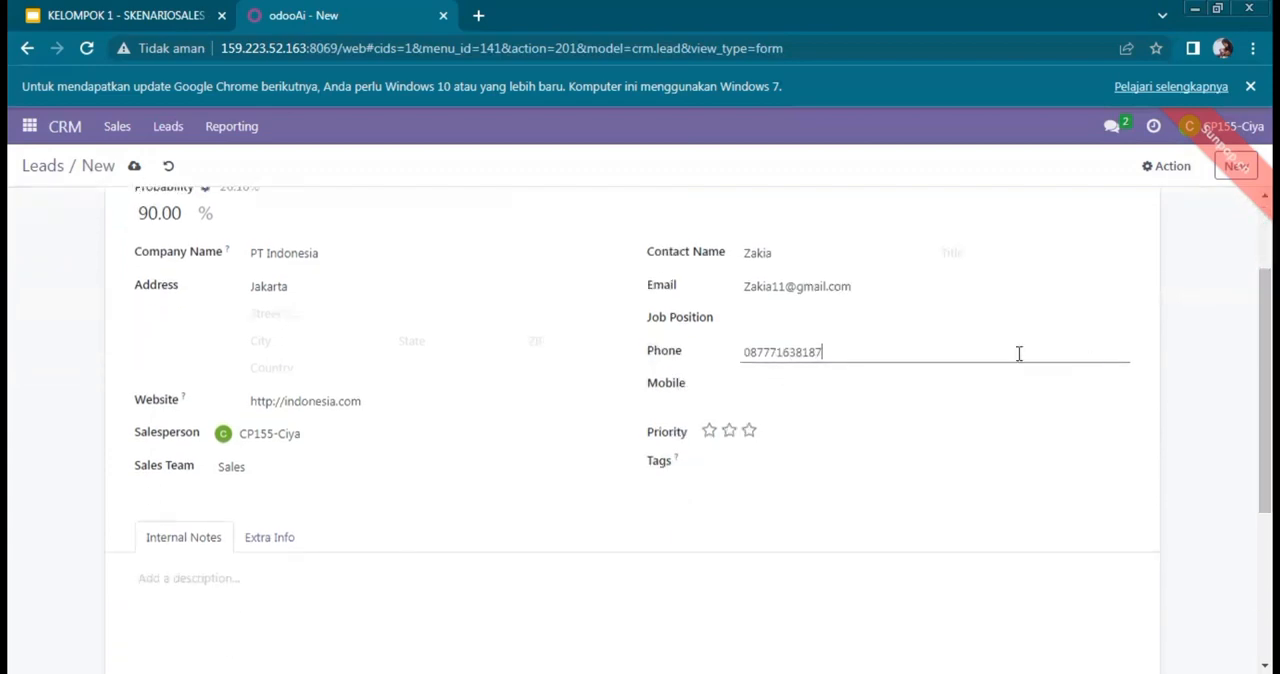
Step: Give the lead a two-star priority and check its Extra Info and Internal Notes sections
{"action": "left_click", "coordinate": [725, 432]}
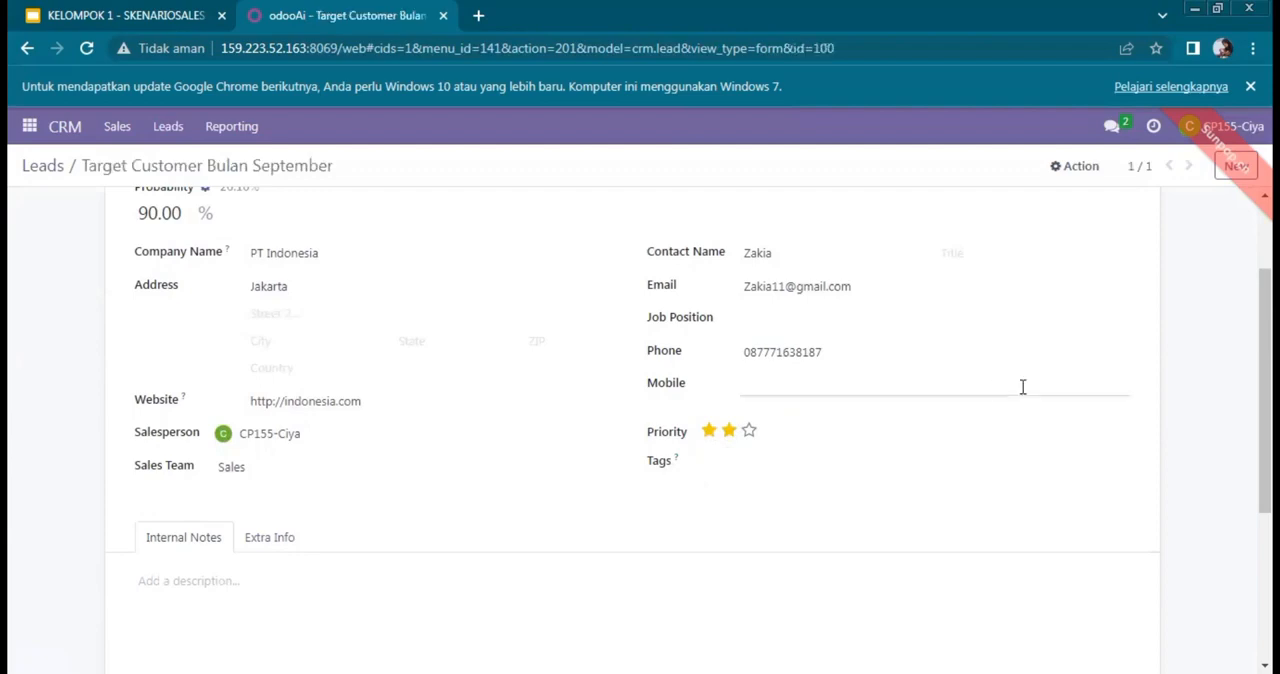
{"action": "left_click_drag", "start_coordinate": [1265, 346], "coordinate": [1265, 382]}
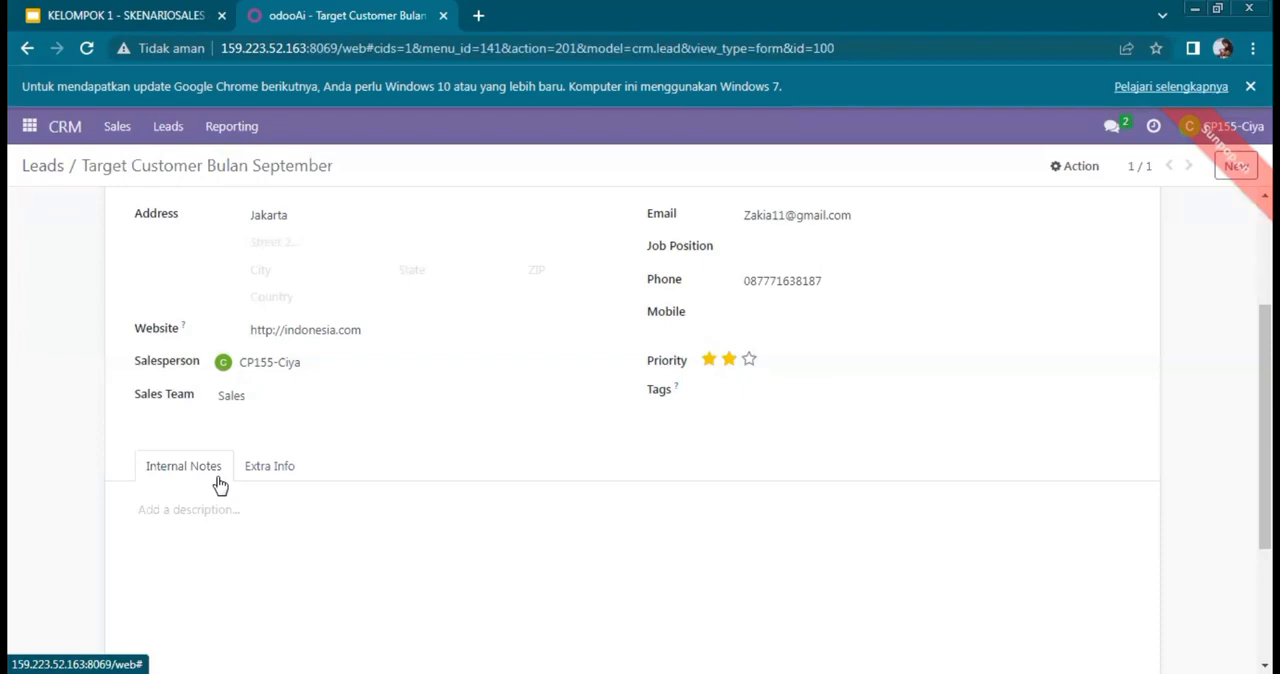
{"action": "left_click", "coordinate": [264, 474]}
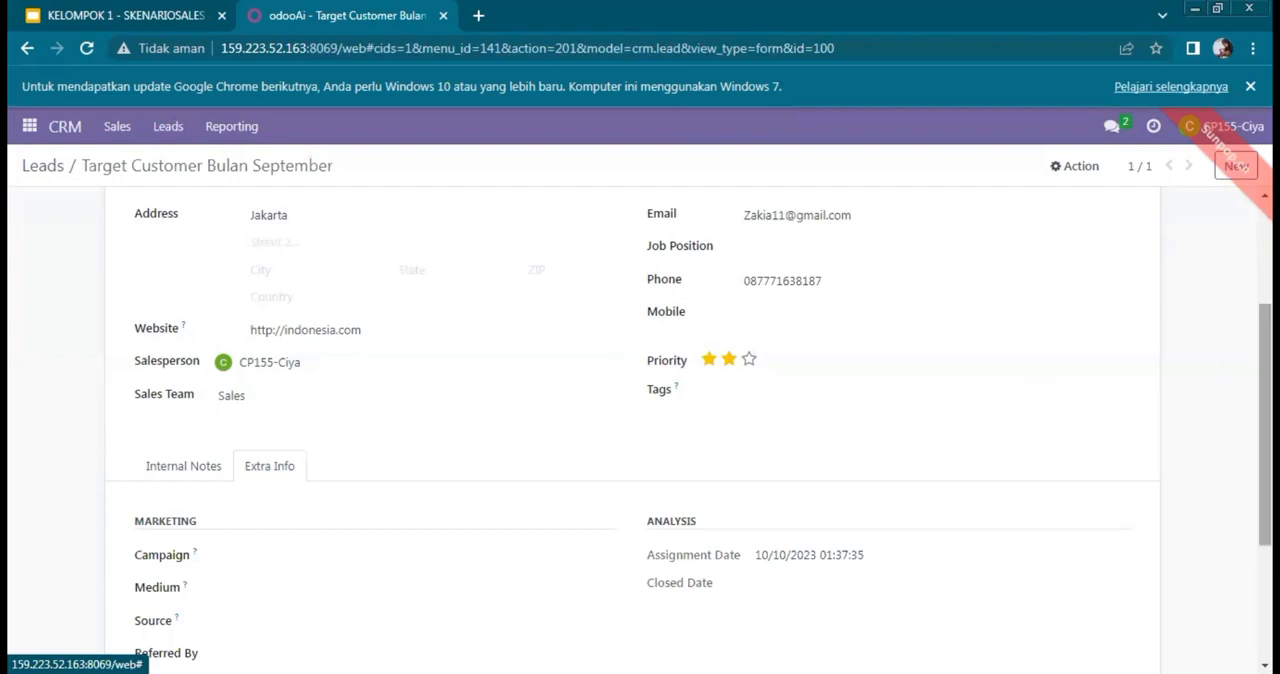
{"action": "scroll", "coordinate": [1265, 420], "scroll_direction": "down", "scroll_amount": 1}
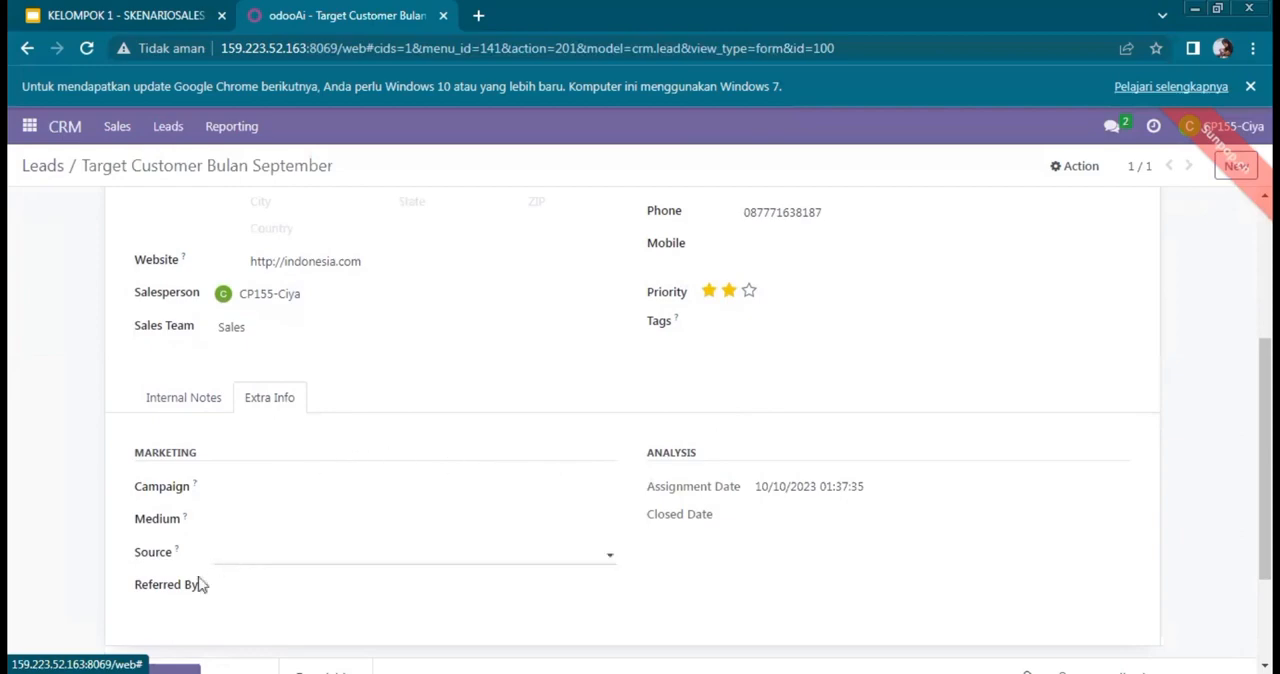
{"action": "left_click", "coordinate": [198, 405]}
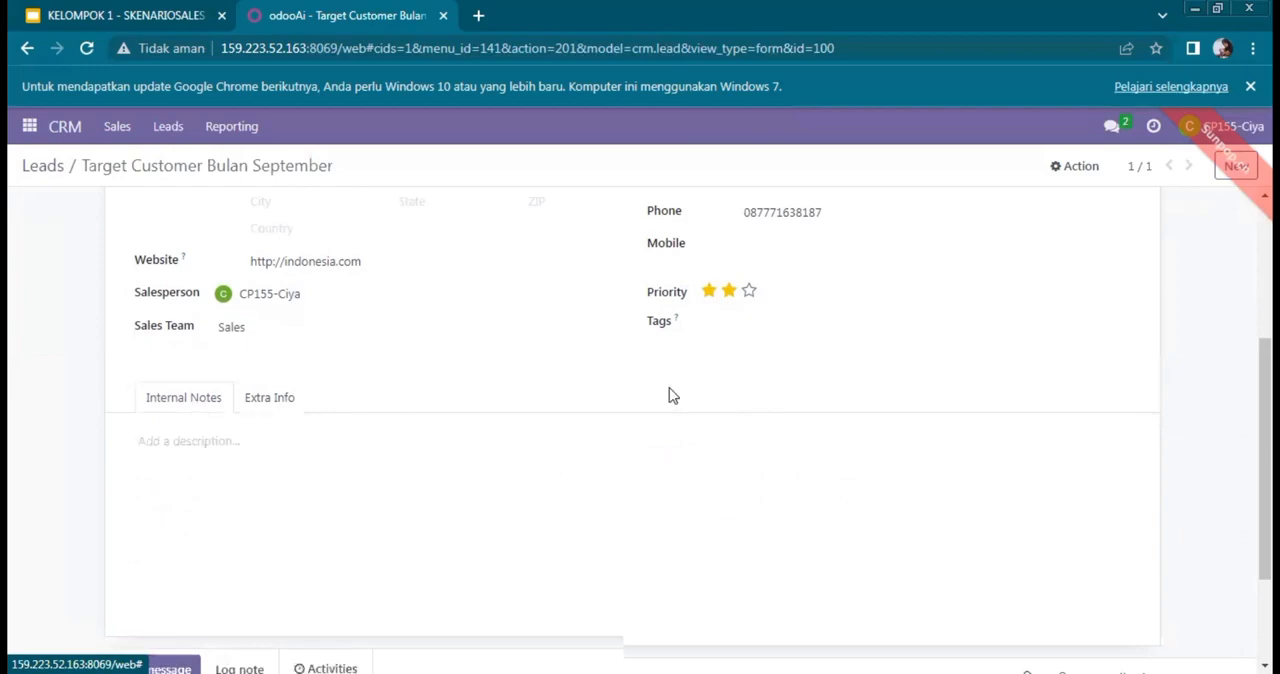
Step: Convert the Target Customer Bulan September lead to an opportunity in the Sales team, creating a new customer
{"action": "left_click_drag", "start_coordinate": [1265, 420], "coordinate": [1265, 316]}
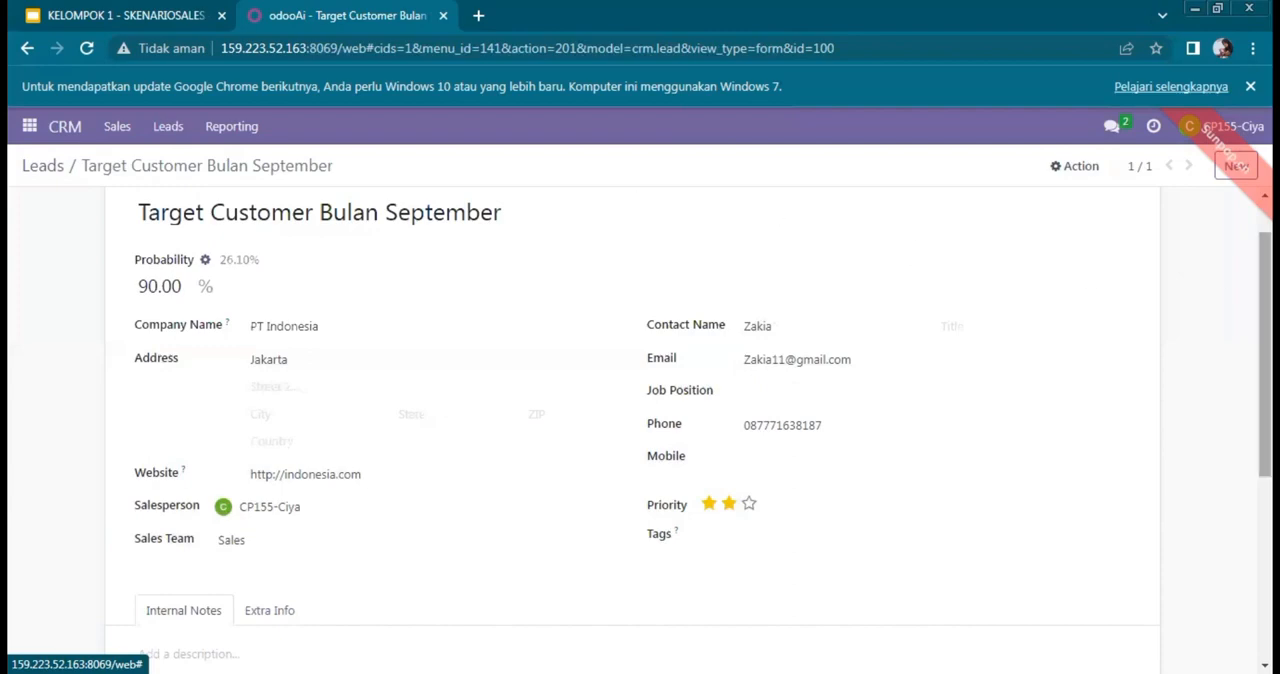
{"action": "scroll", "coordinate": [640, 400], "scroll_direction": "up", "scroll_amount": 2}
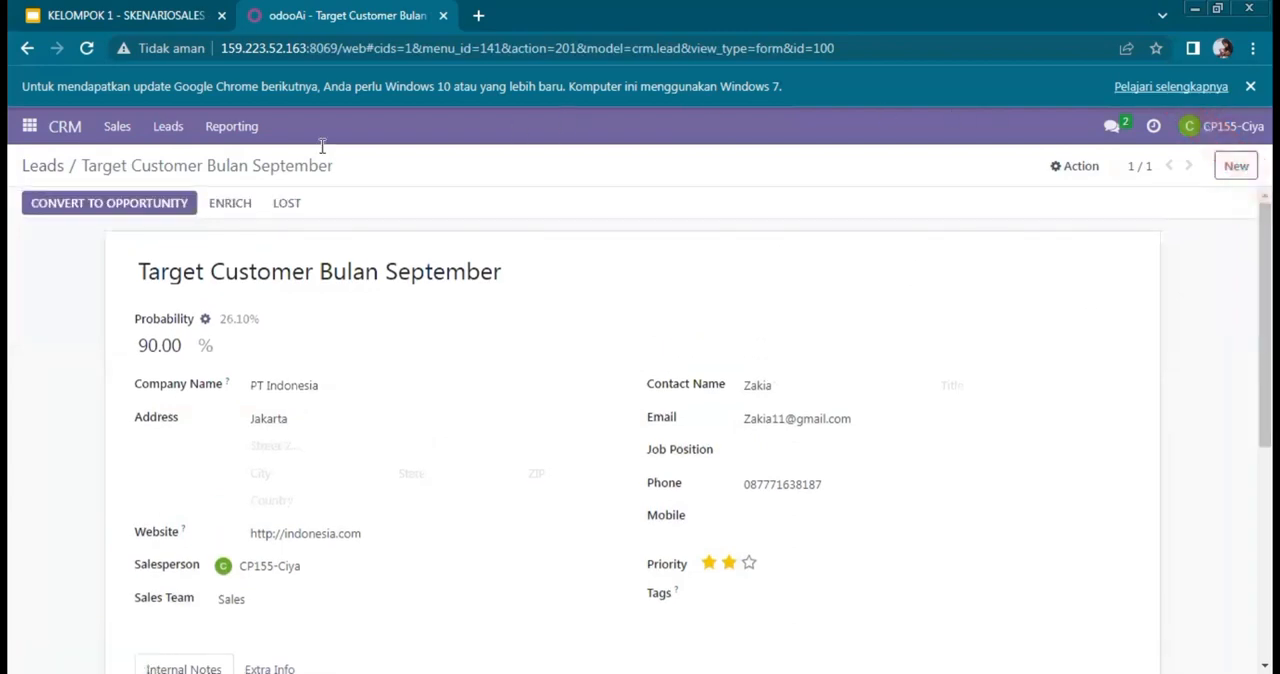
{"action": "left_click", "coordinate": [162, 205]}
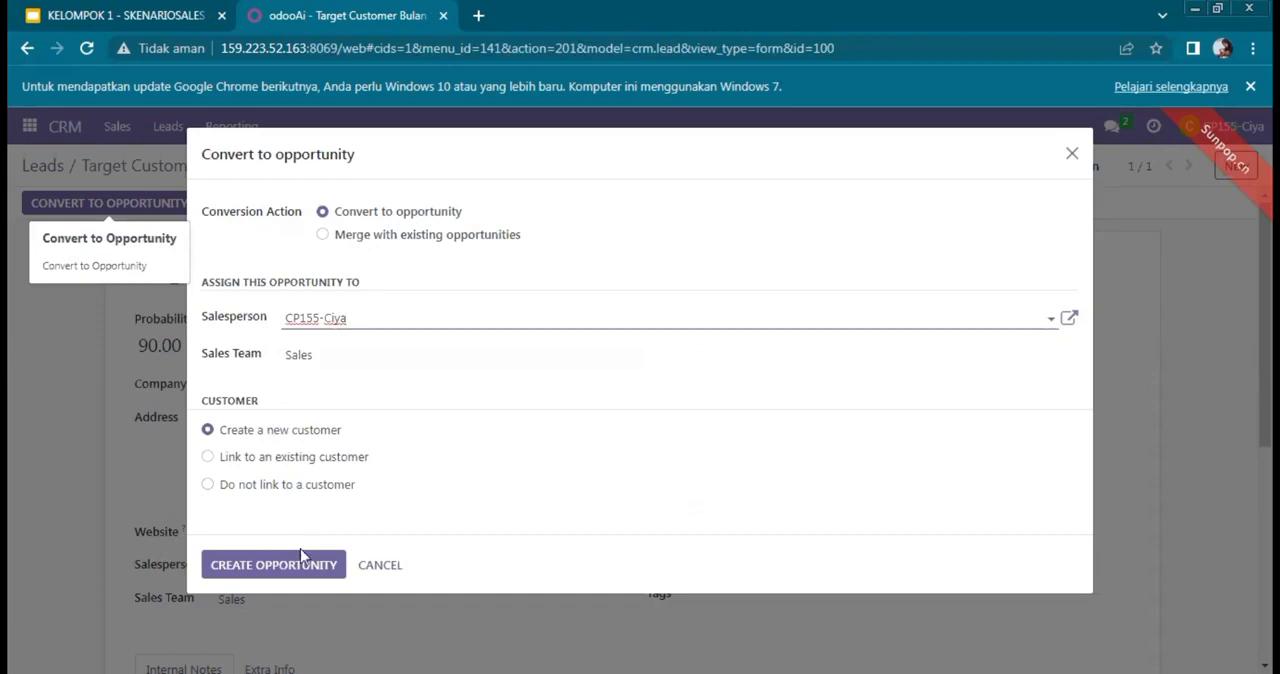
{"action": "left_click", "coordinate": [250, 583]}
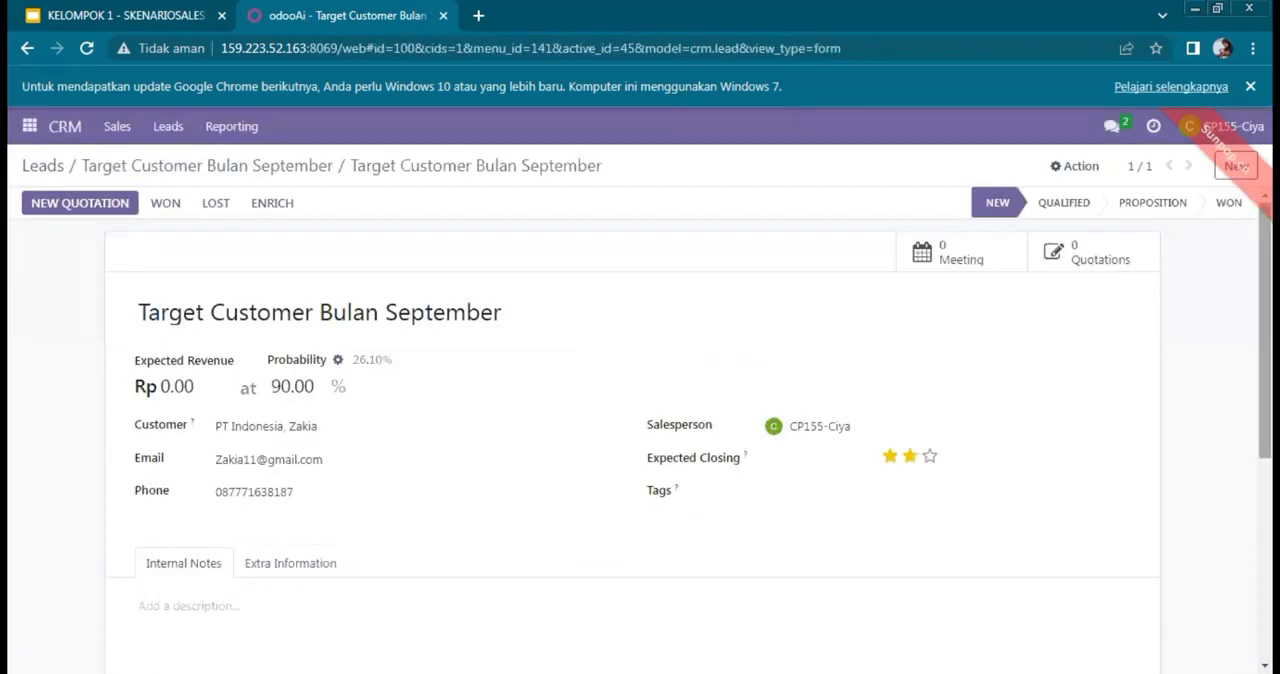
{"action": "scroll", "coordinate": [640, 430], "scroll_direction": "down", "scroll_amount": 3}
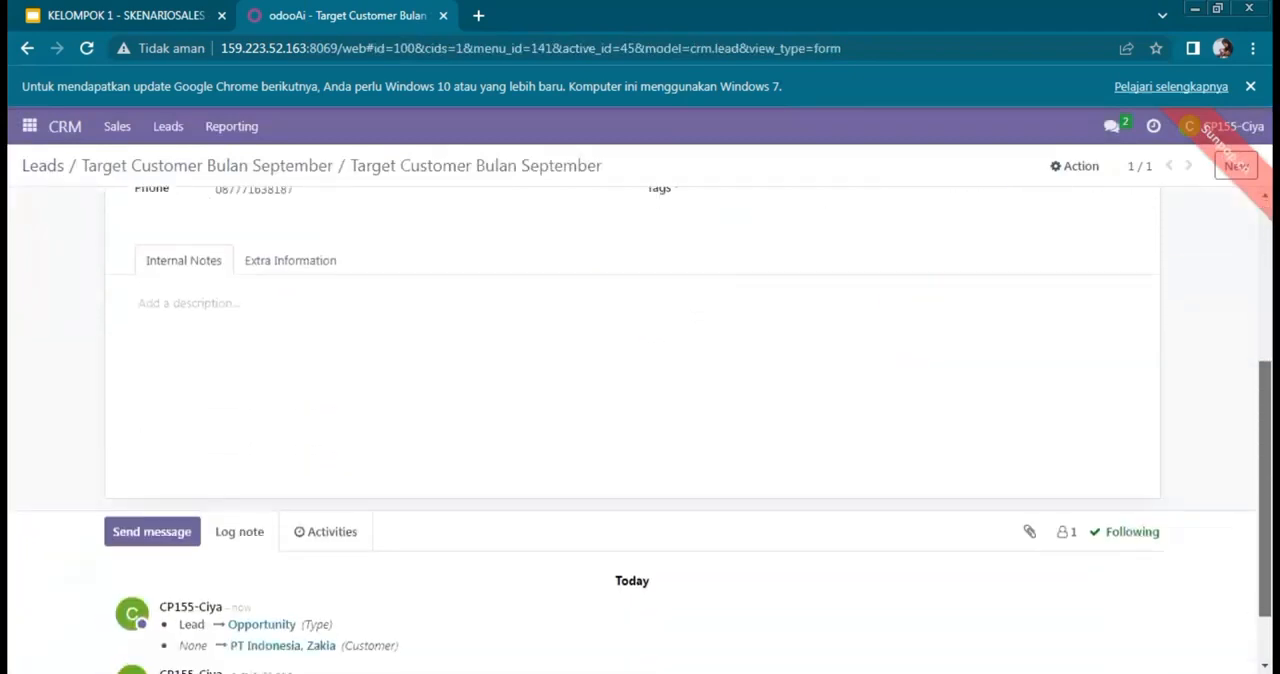
{"action": "scroll", "coordinate": [640, 430], "scroll_direction": "up", "scroll_amount": 3}
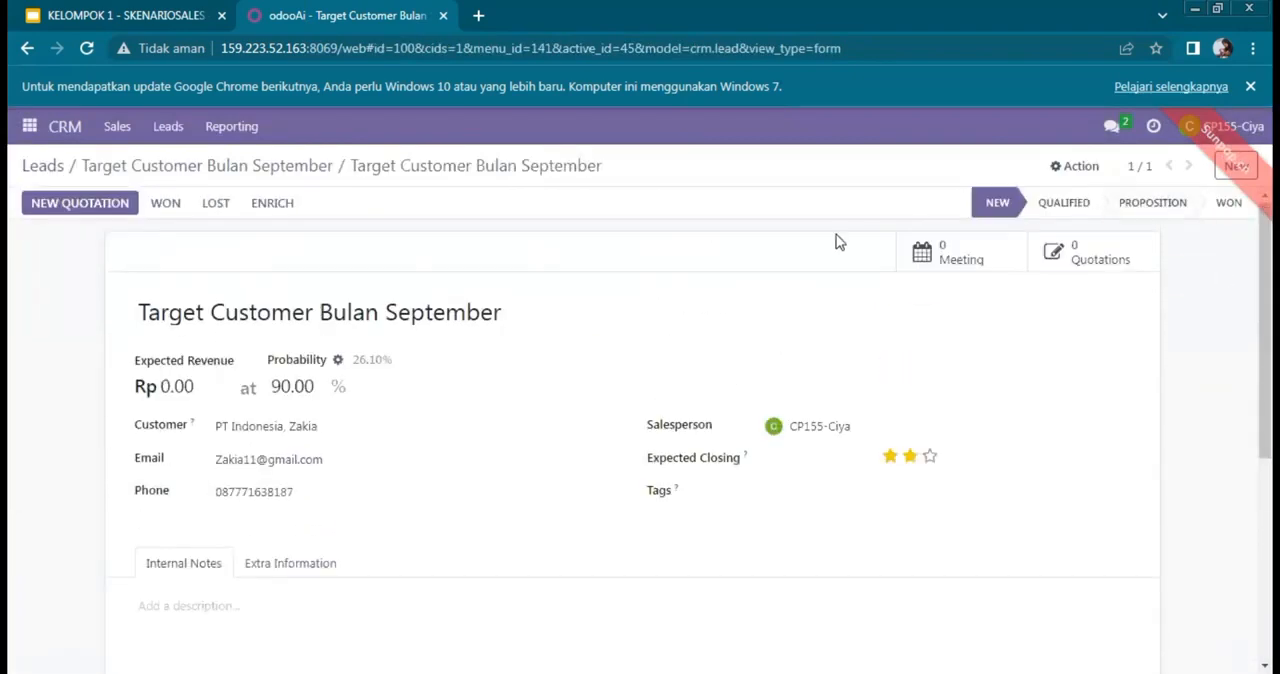
Step: Open the CRM pipeline and move the PT Kartika Makmur opportunity from the Won stage to New
{"action": "left_click", "coordinate": [30, 127]}
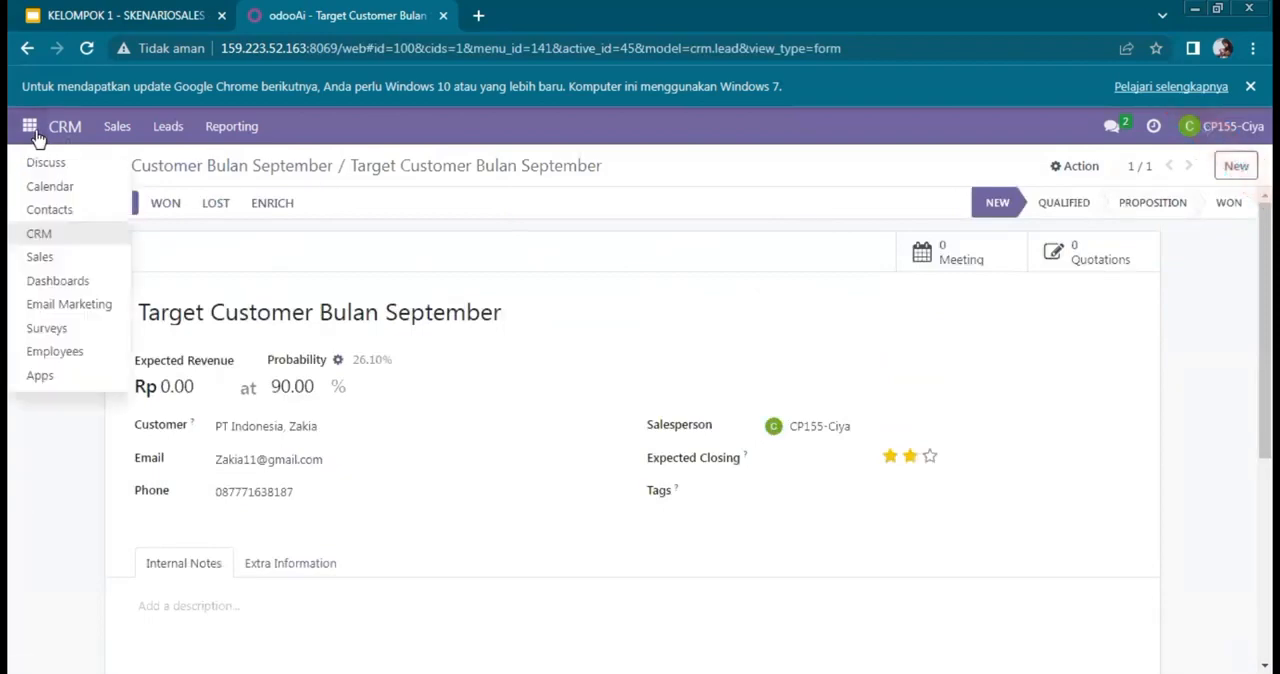
{"action": "left_click", "coordinate": [72, 235]}
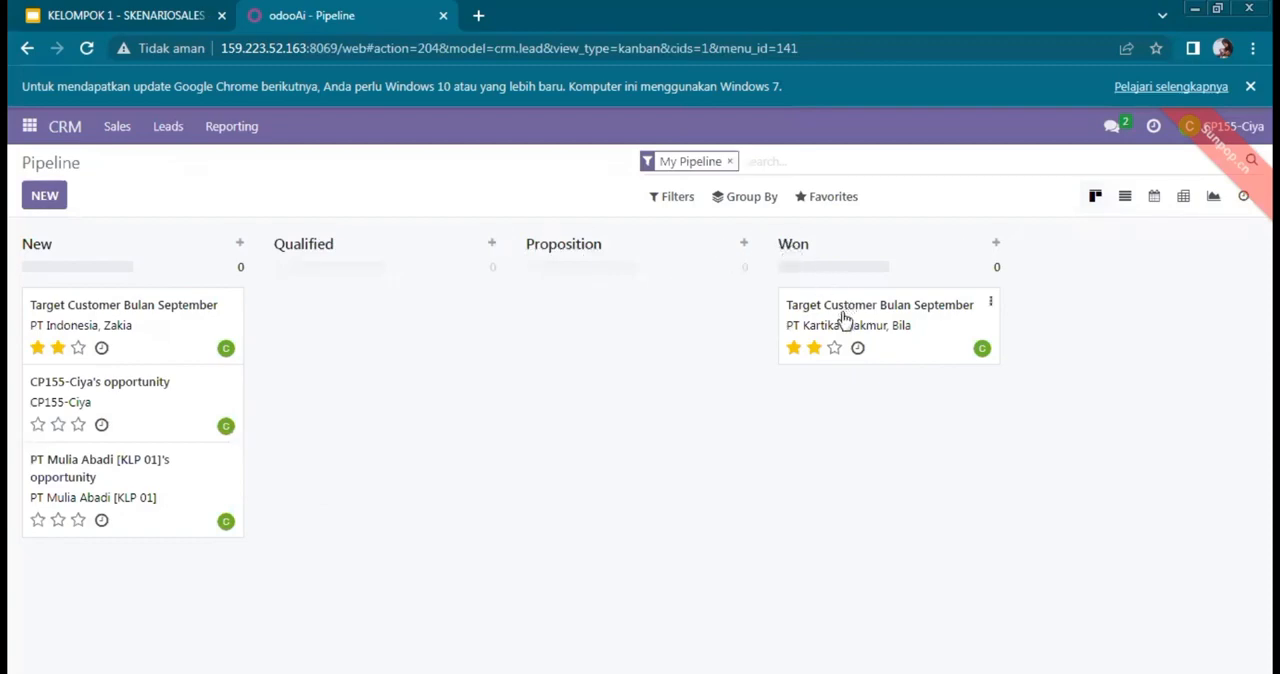
{"action": "left_click_drag", "start_coordinate": [845, 315], "coordinate": [91, 566]}
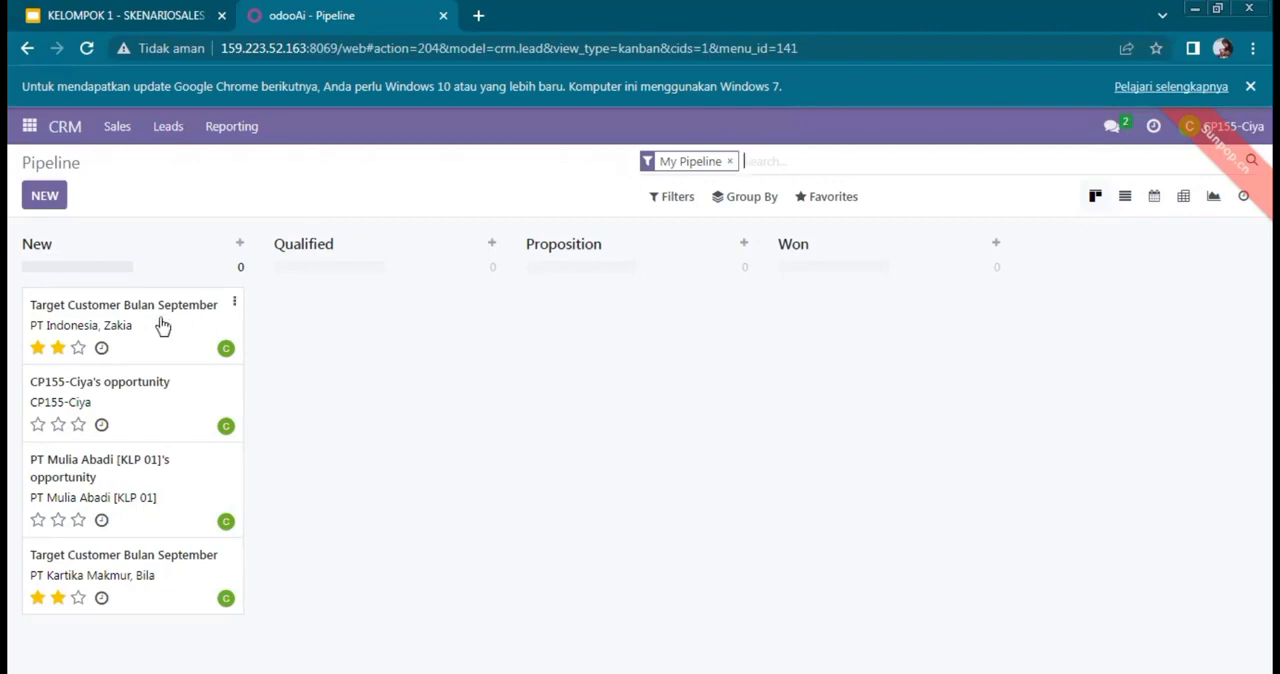
Step: Advance the PT Indonesia opportunity from New through the Qualified and Proposition stages to Won
{"action": "left_click_drag", "start_coordinate": [163, 326], "coordinate": [419, 298]}
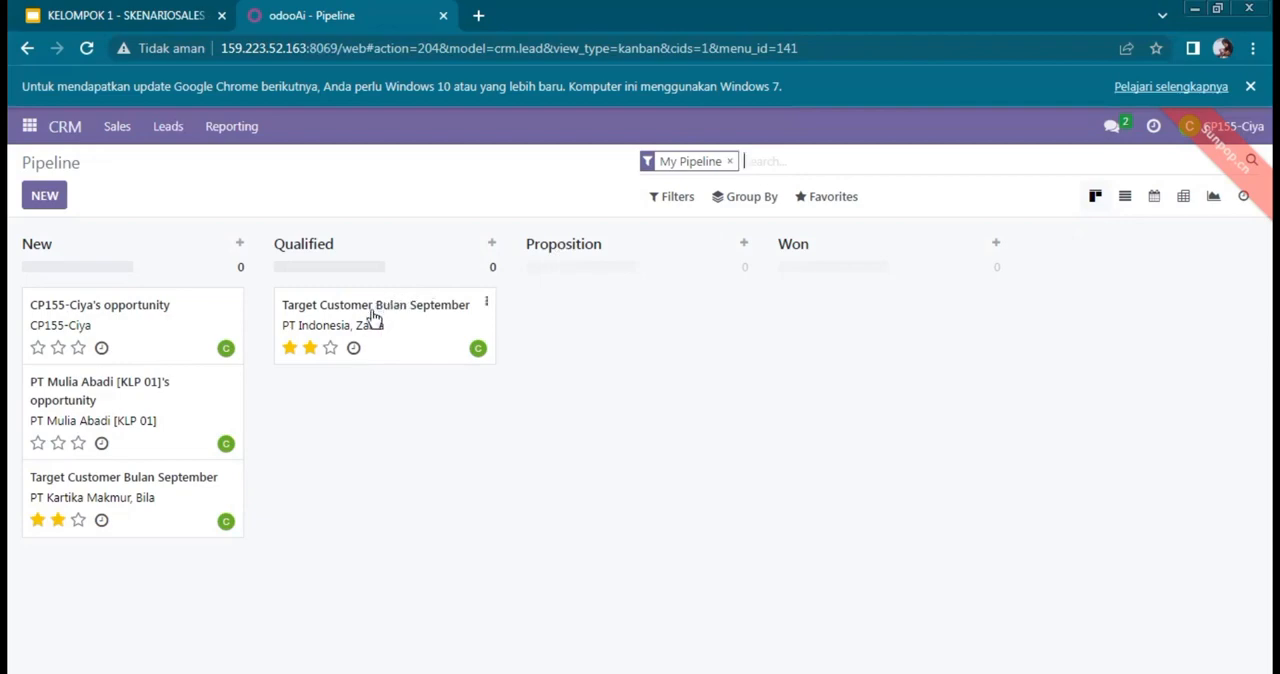
{"action": "left_click_drag", "start_coordinate": [373, 316], "coordinate": [607, 300]}
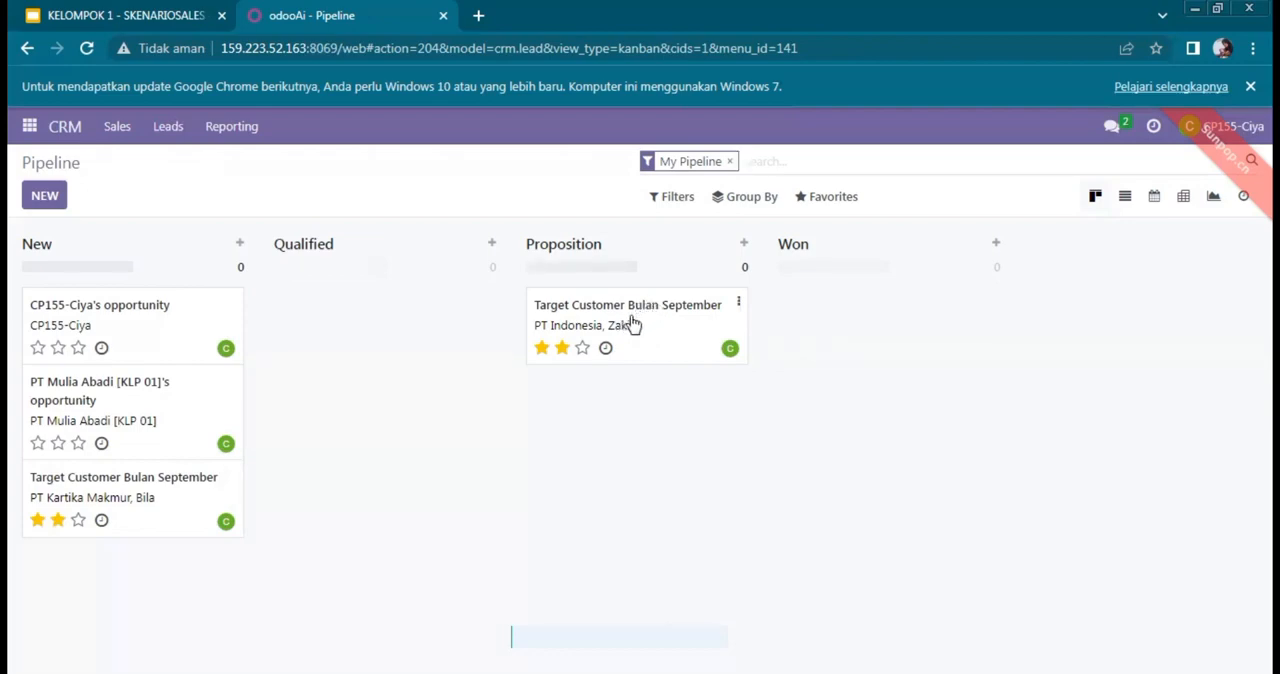
{"action": "left_click_drag", "start_coordinate": [631, 314], "coordinate": [883, 306]}
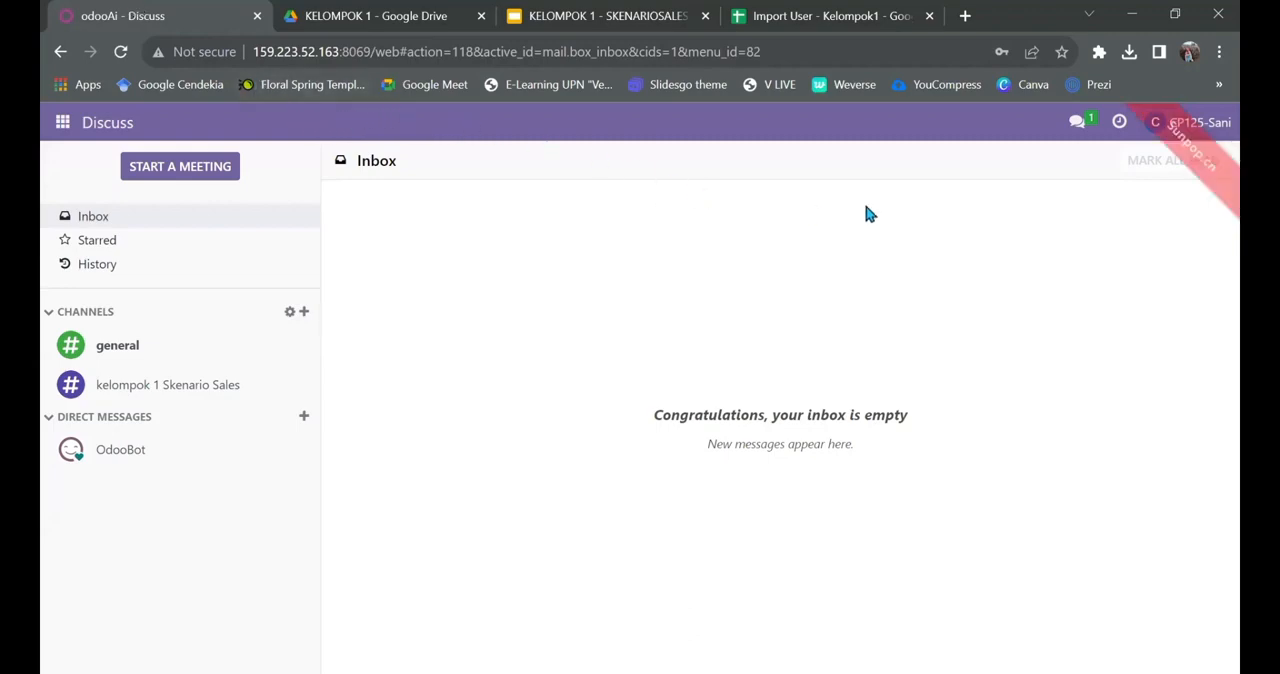
Step: View the profile of the logged-in sales user
{"action": "left_click", "coordinate": [1200, 124]}
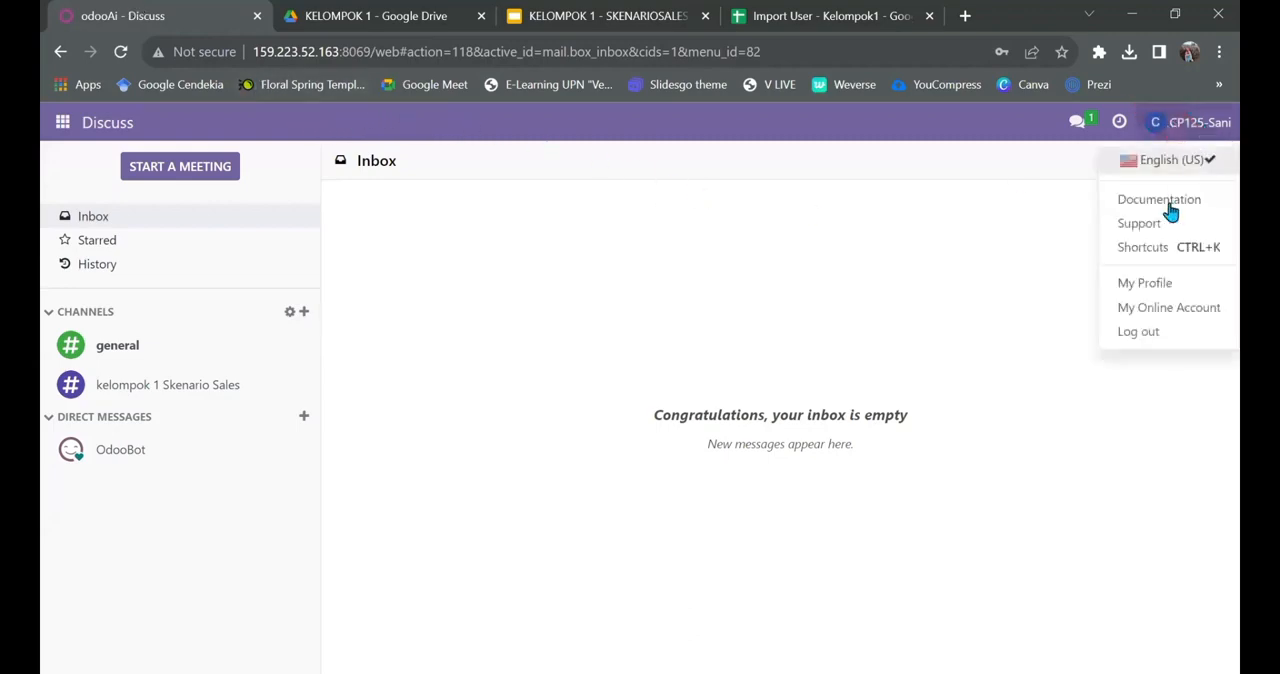
{"action": "left_click", "coordinate": [1148, 283]}
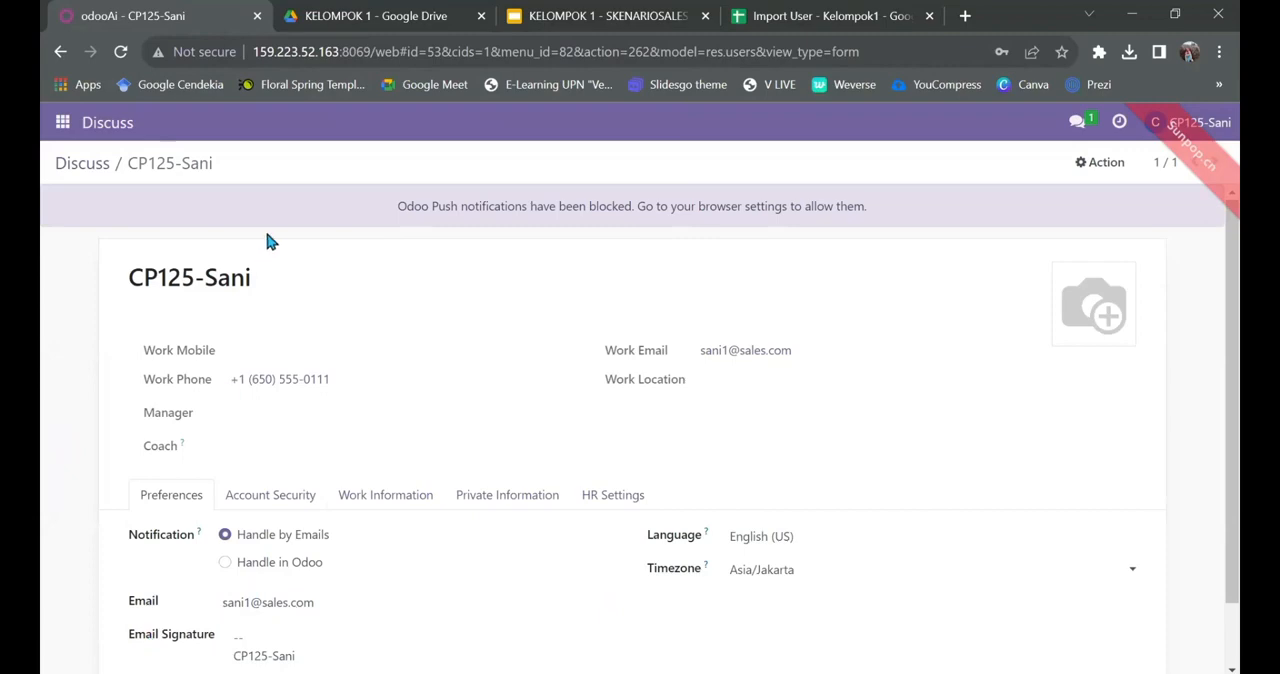
Step: Switch to the Sales app and start a new pricelist from its list of pricelists
{"action": "left_click", "coordinate": [62, 124]}
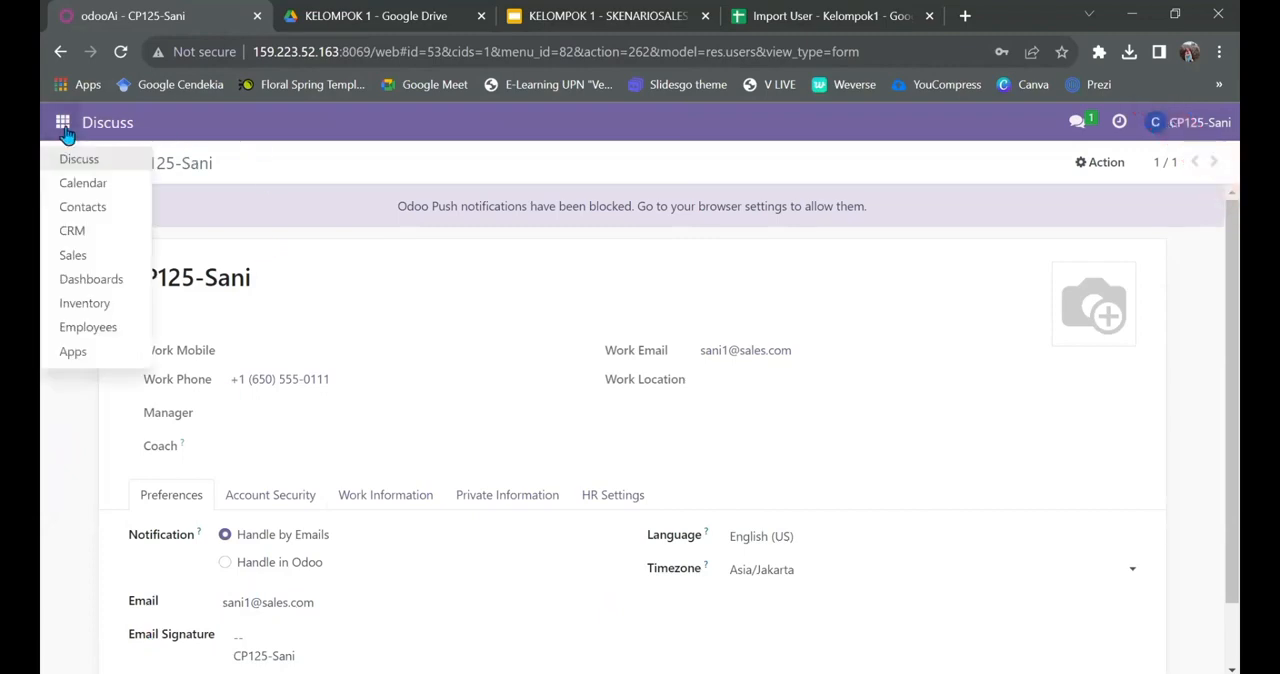
{"action": "left_click", "coordinate": [88, 258]}
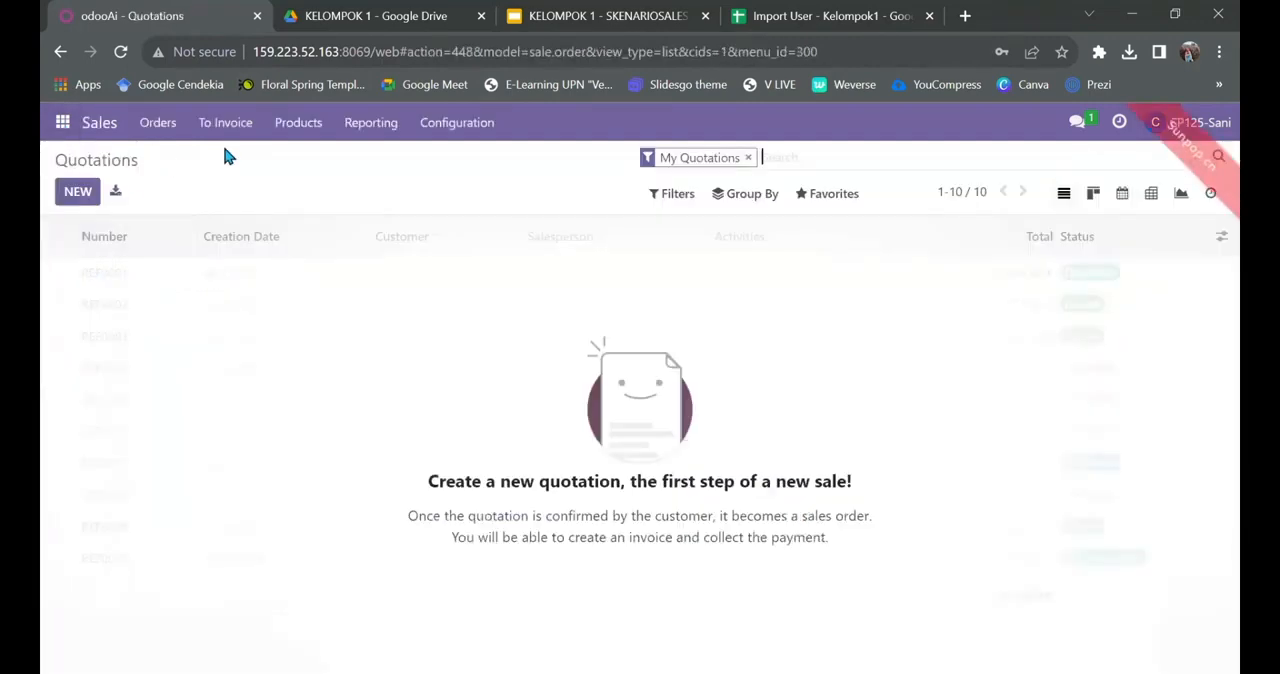
{"action": "left_click", "coordinate": [287, 140]}
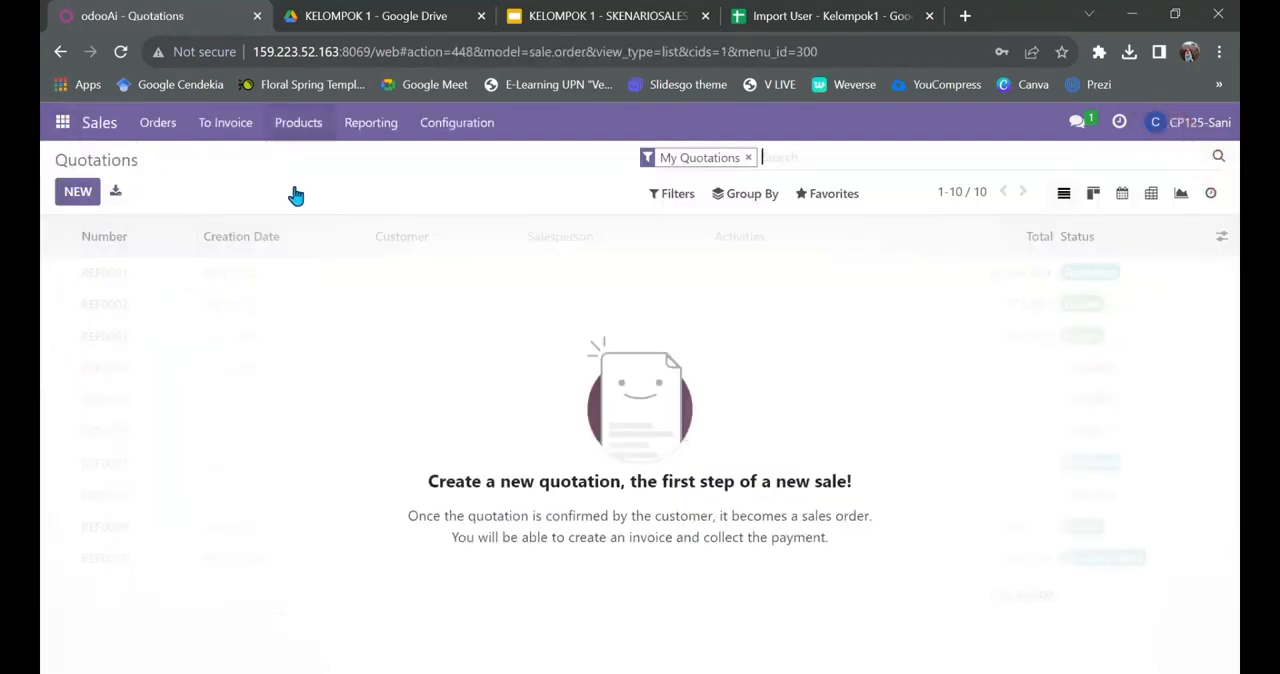
{"action": "left_click", "coordinate": [305, 212]}
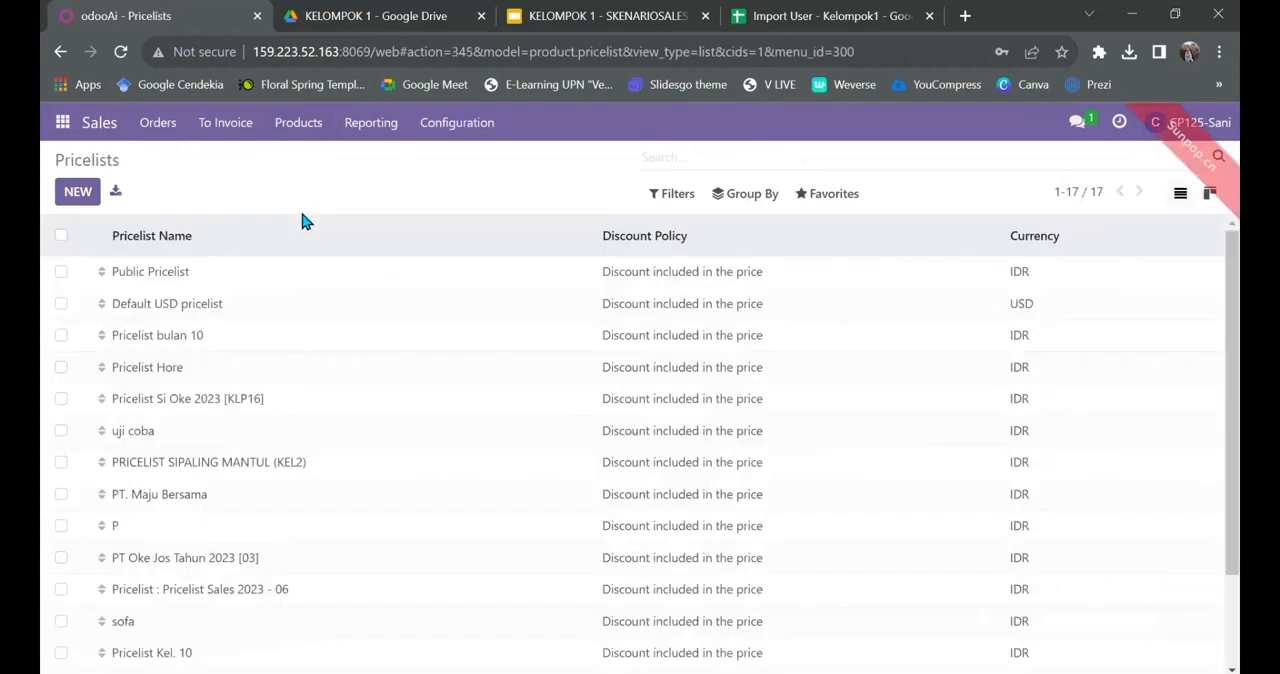
{"action": "left_click", "coordinate": [62, 206]}
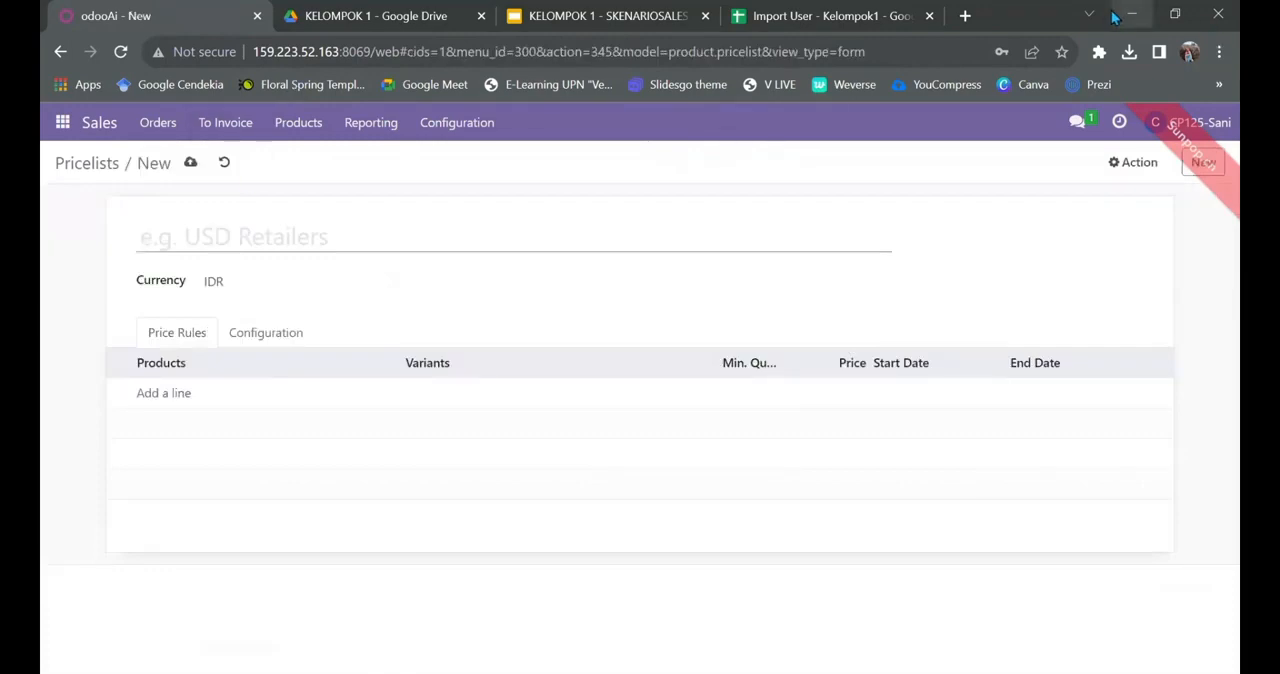
Step: Name the new pricelist "Pricelist PT. Jati Karya [KLP01]" by copying the table title from the Import User - Kelompok1 spreadsheet
{"action": "left_click", "coordinate": [1100, 18]}
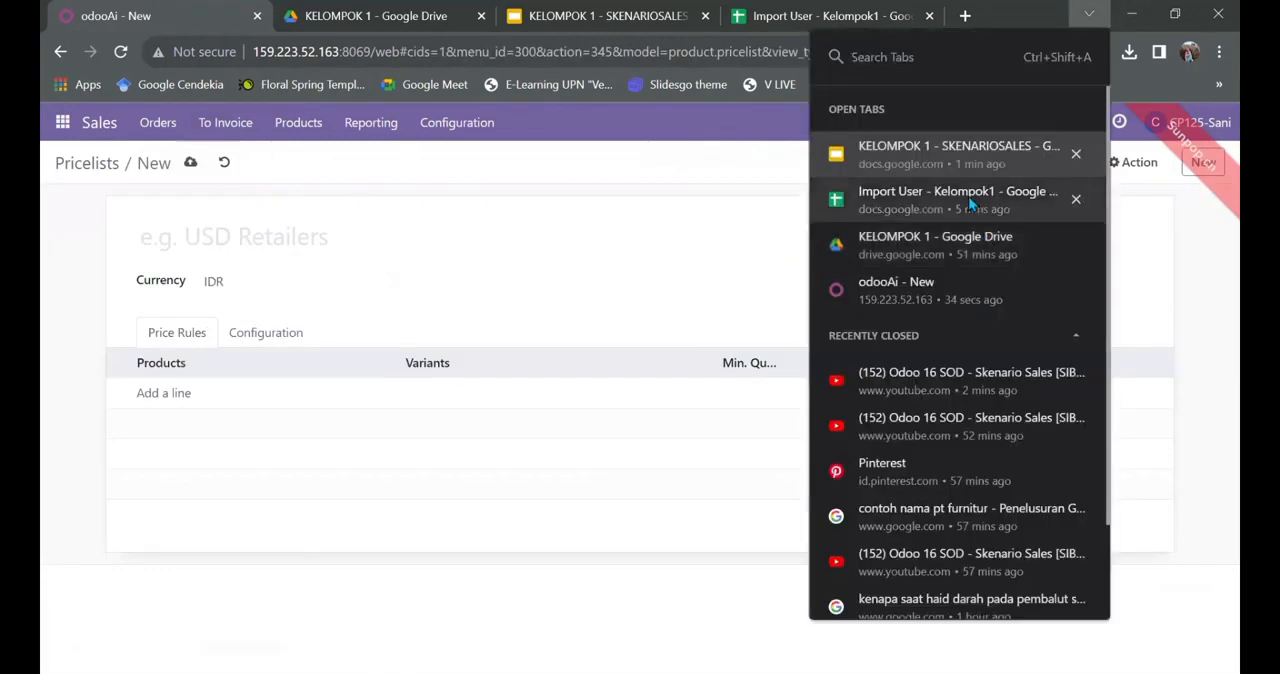
{"action": "left_click", "coordinate": [968, 196]}
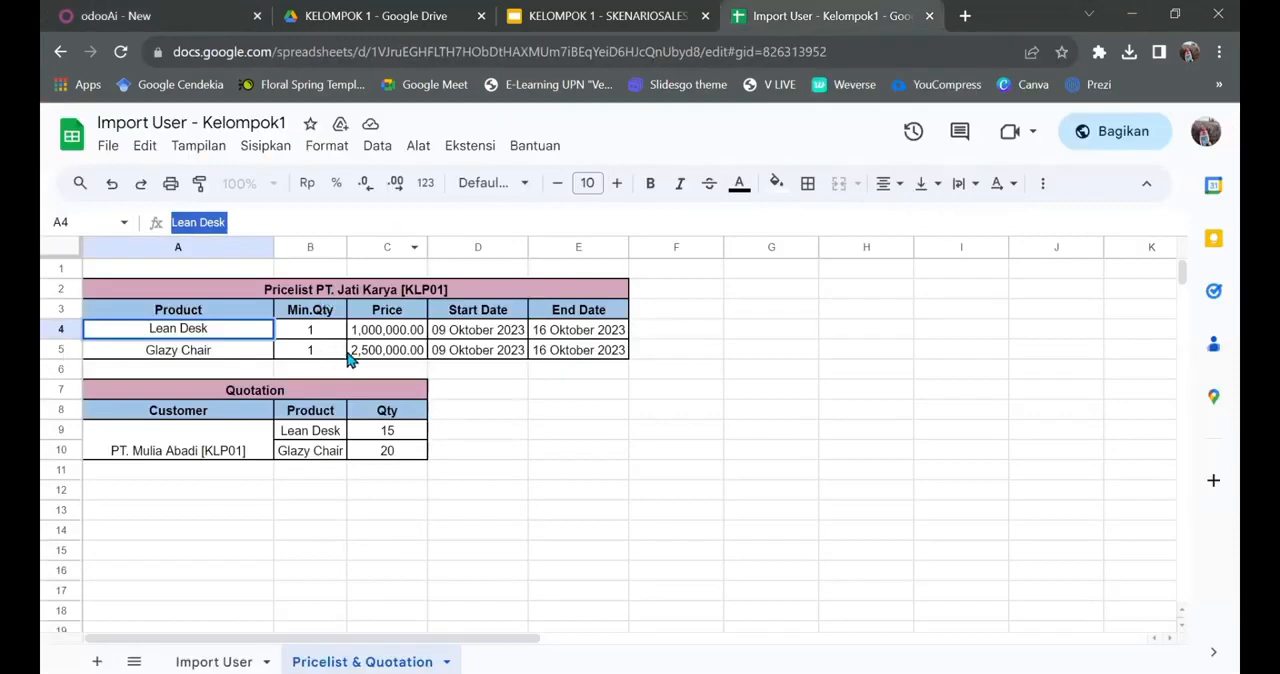
{"action": "left_click", "coordinate": [380, 293]}
{"action": "left_click_drag", "start_coordinate": [337, 221], "coordinate": [155, 229]}
{"action": "key", "text": "ctrl+c"}
{"action": "left_click", "coordinate": [50, 10]}
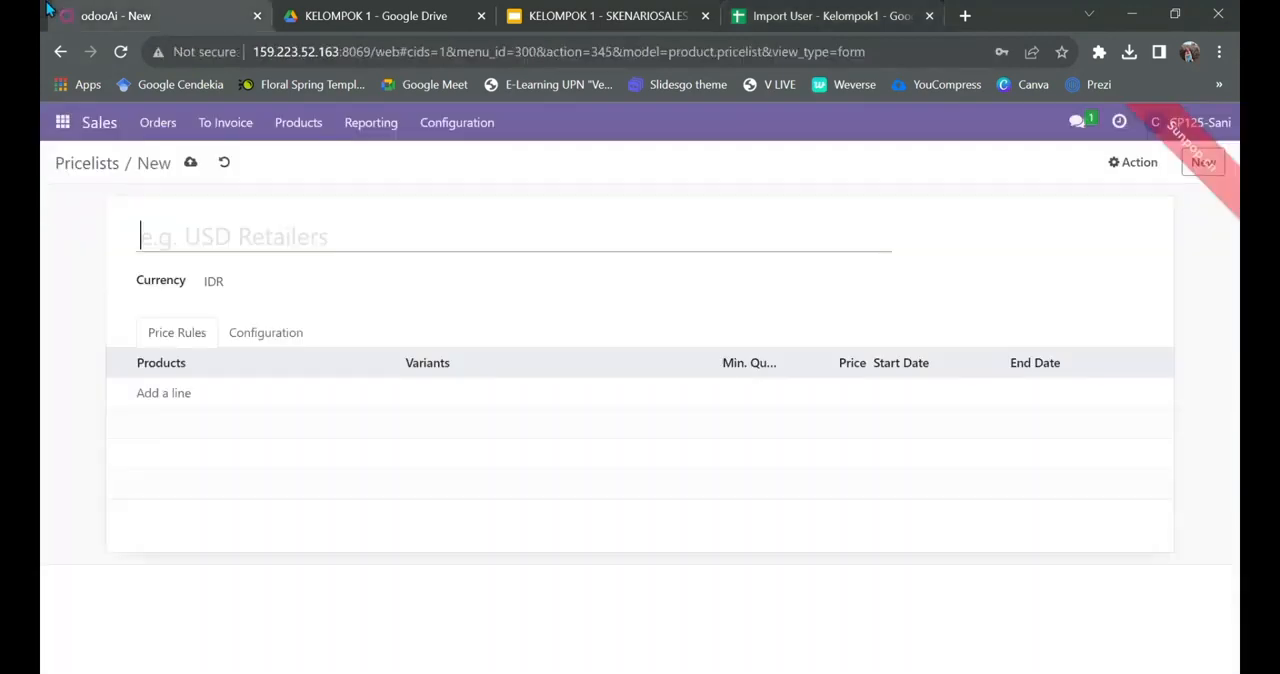
{"action": "left_click", "coordinate": [234, 237]}
{"action": "key", "text": "ctrl+v"}
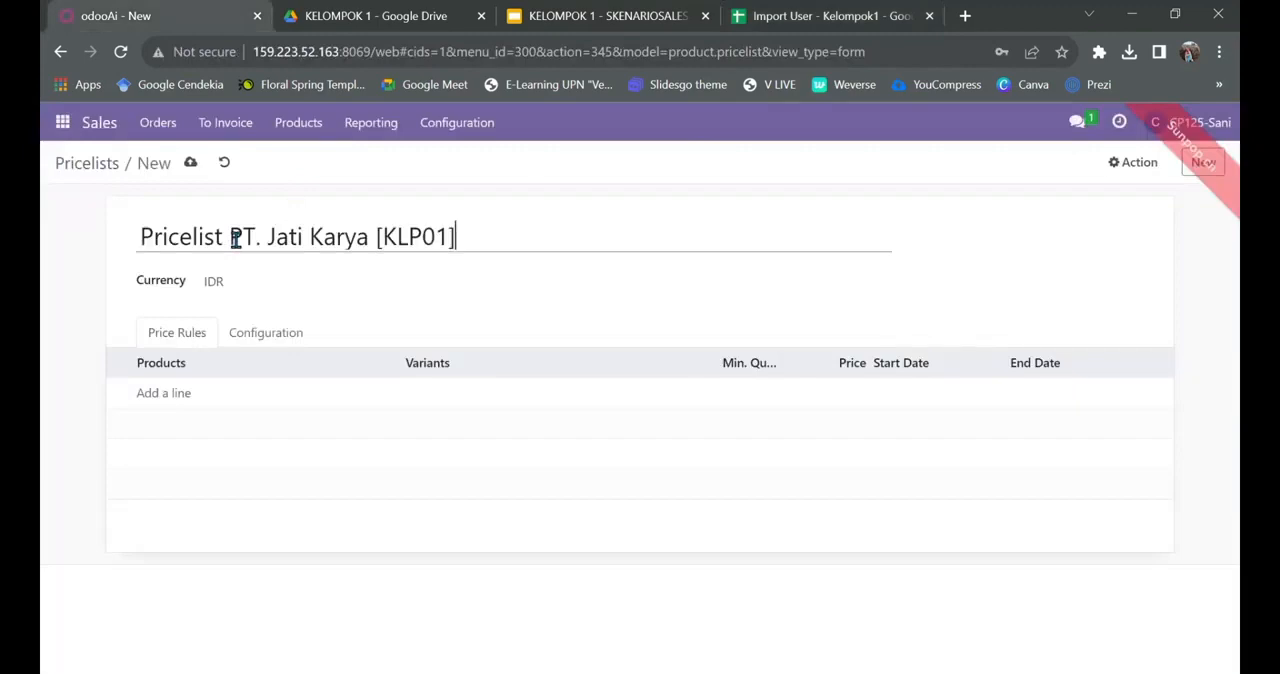
Step: Add a price rule for the product Lean Desk - 01, using the product name copied from the pricelist spreadsheet
{"action": "left_click", "coordinate": [177, 393]}
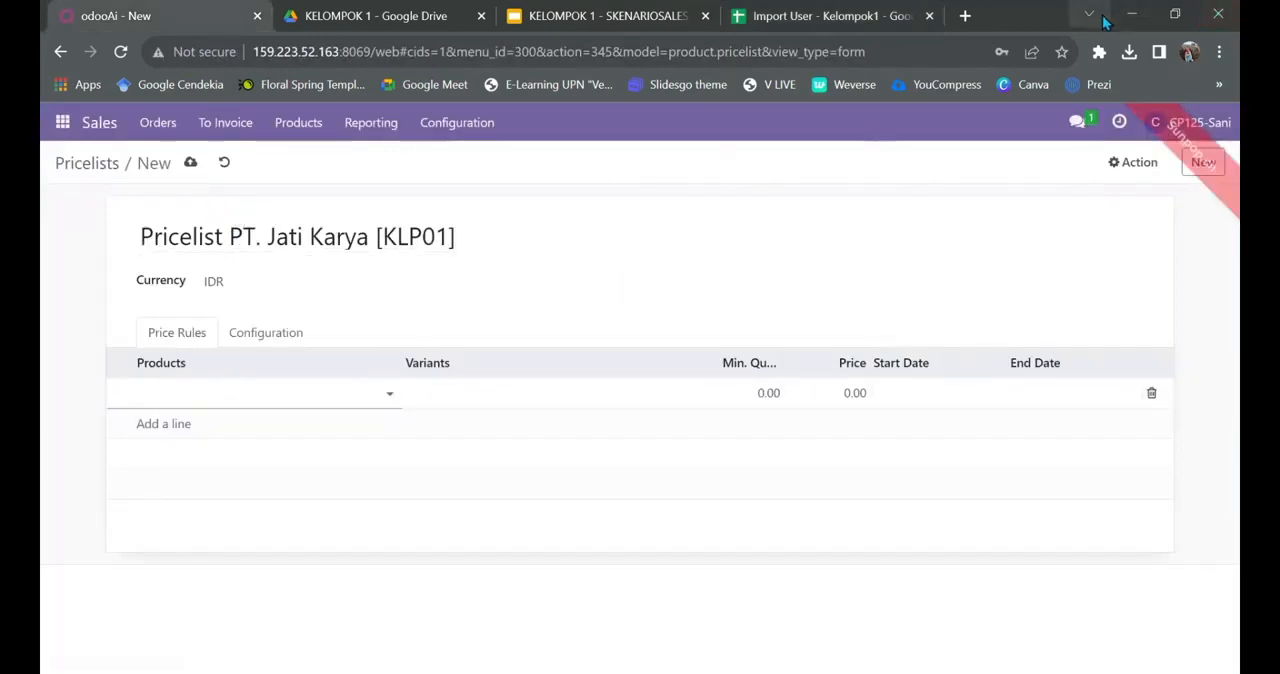
{"action": "left_click", "coordinate": [1090, 14]}
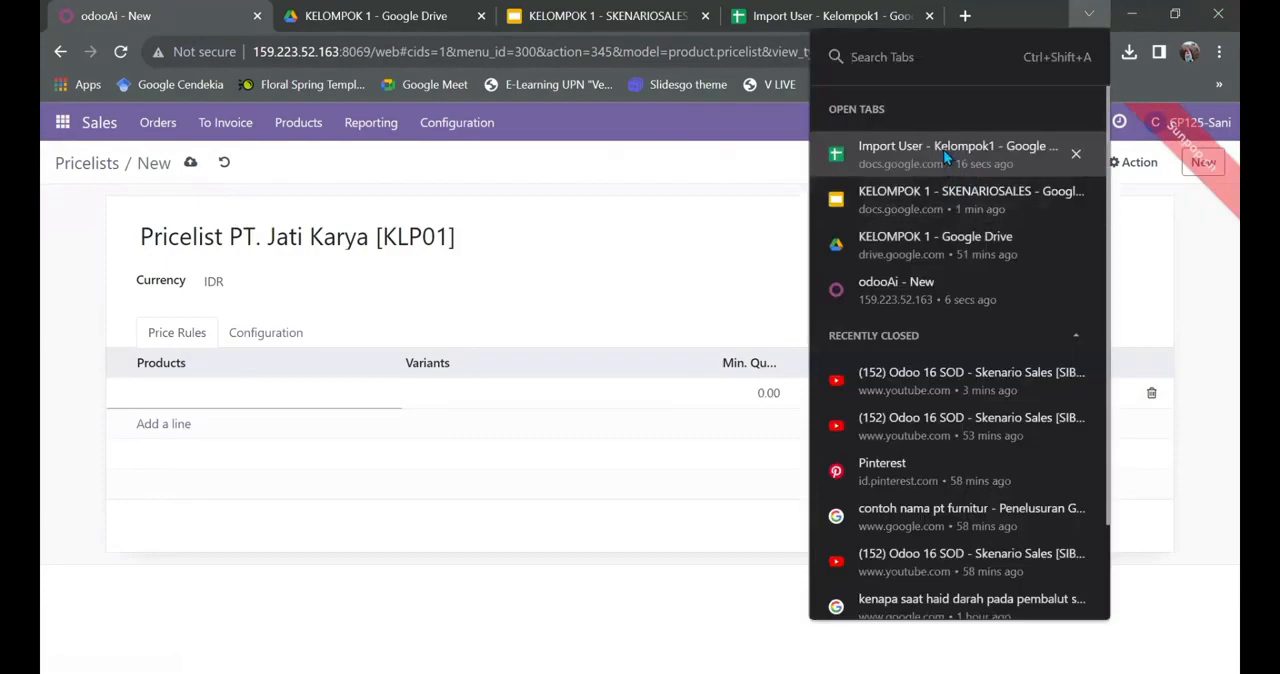
{"action": "left_click", "coordinate": [943, 150]}
{"action": "left_click", "coordinate": [200, 337]}
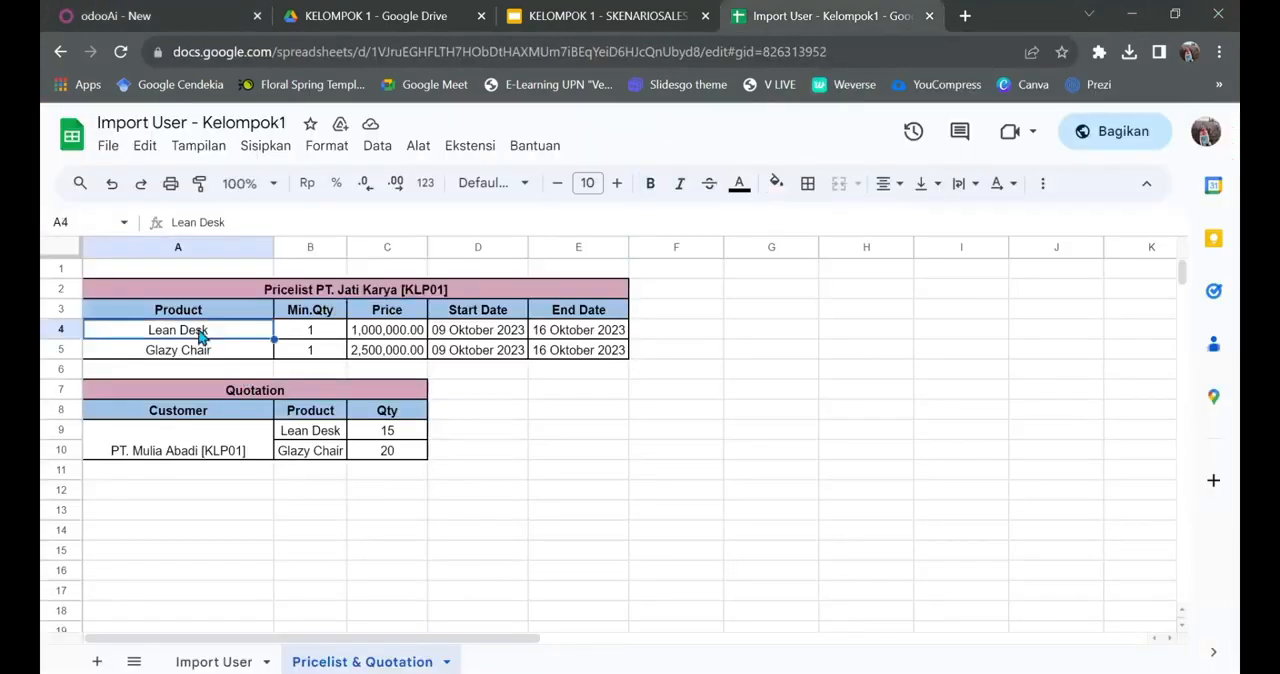
{"action": "left_click", "coordinate": [229, 223]}
{"action": "triple_click", "coordinate": [229, 223]}
{"action": "key", "text": "ctrl+c"}
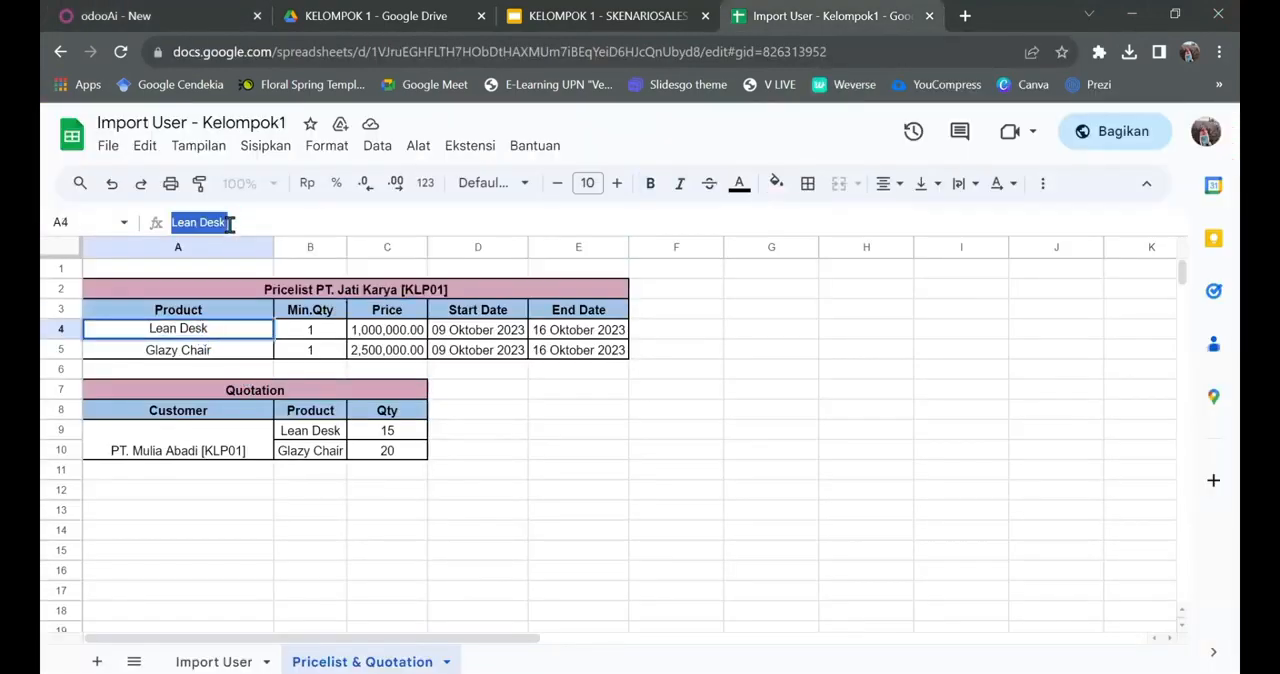
{"action": "left_click", "coordinate": [182, 15]}
{"action": "left_click", "coordinate": [174, 393]}
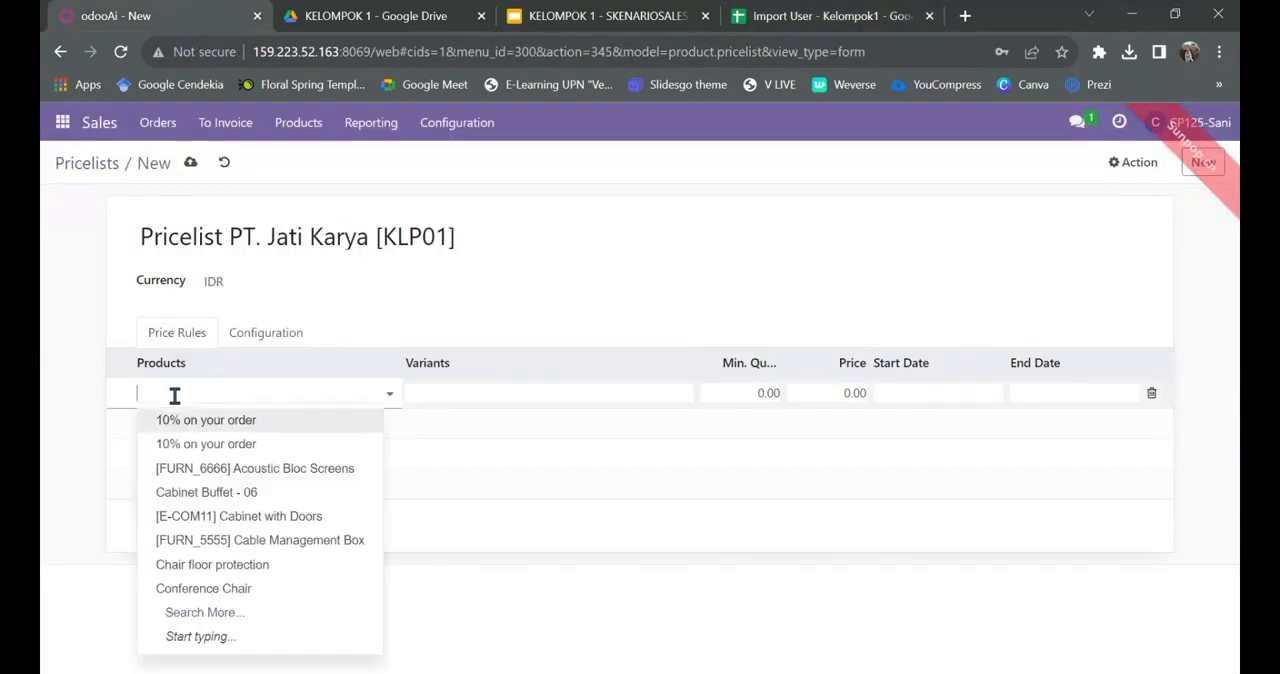
{"action": "key", "text": "ctrl+v"}
{"action": "left_click", "coordinate": [181, 428]}
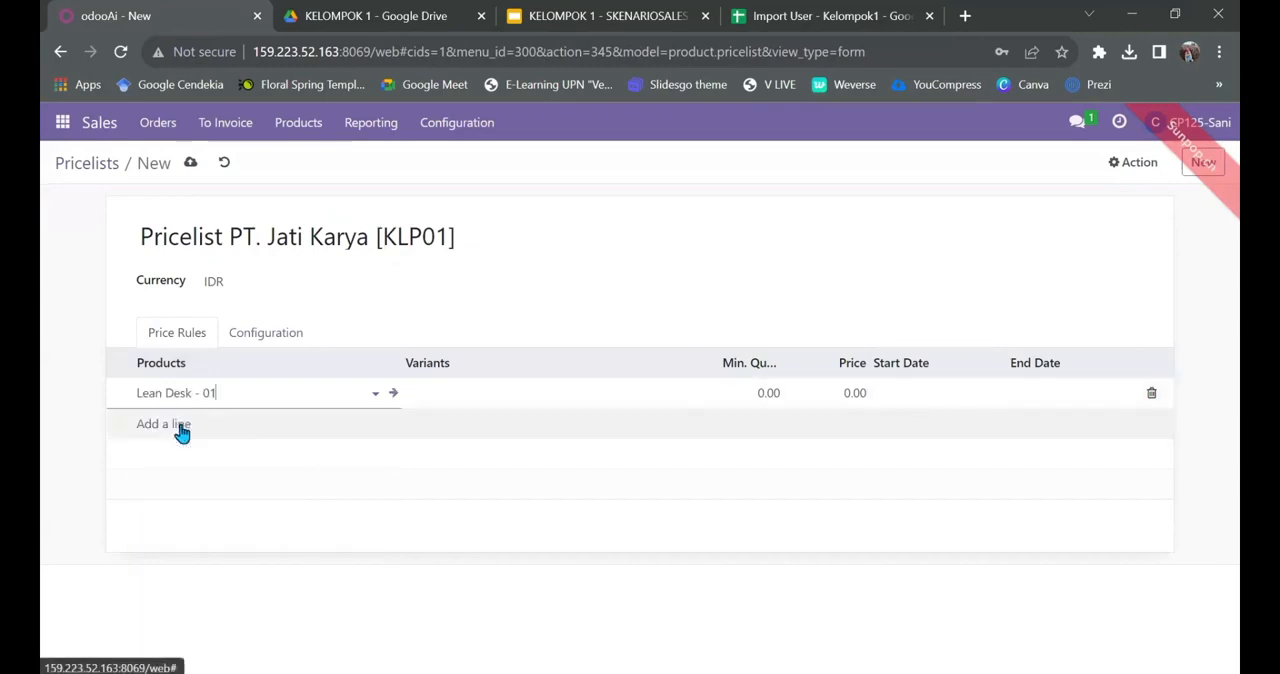
Step: Set the Lean Desk - 01 rule's minimum quantity to 1, start date to 10/09/2023 and end date to 10/16/2023
{"action": "left_click", "coordinate": [765, 394]}
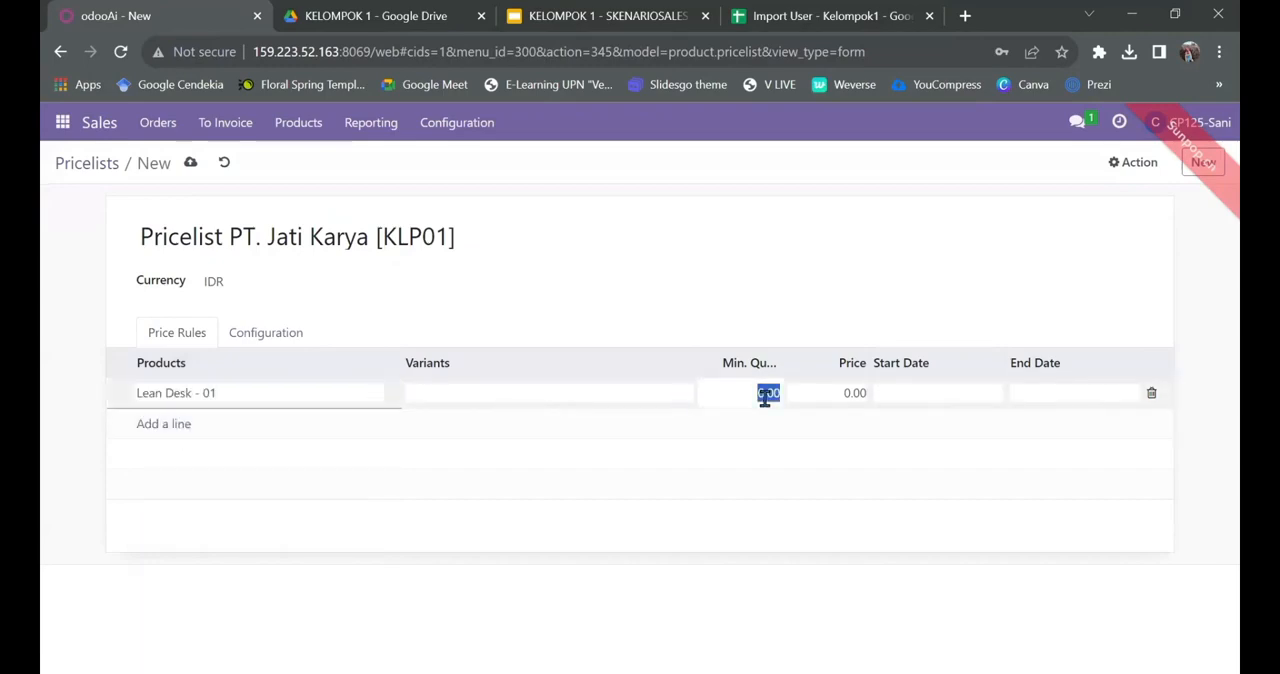
{"action": "type", "text": "1"}
{"action": "left_click", "coordinate": [917, 395]}
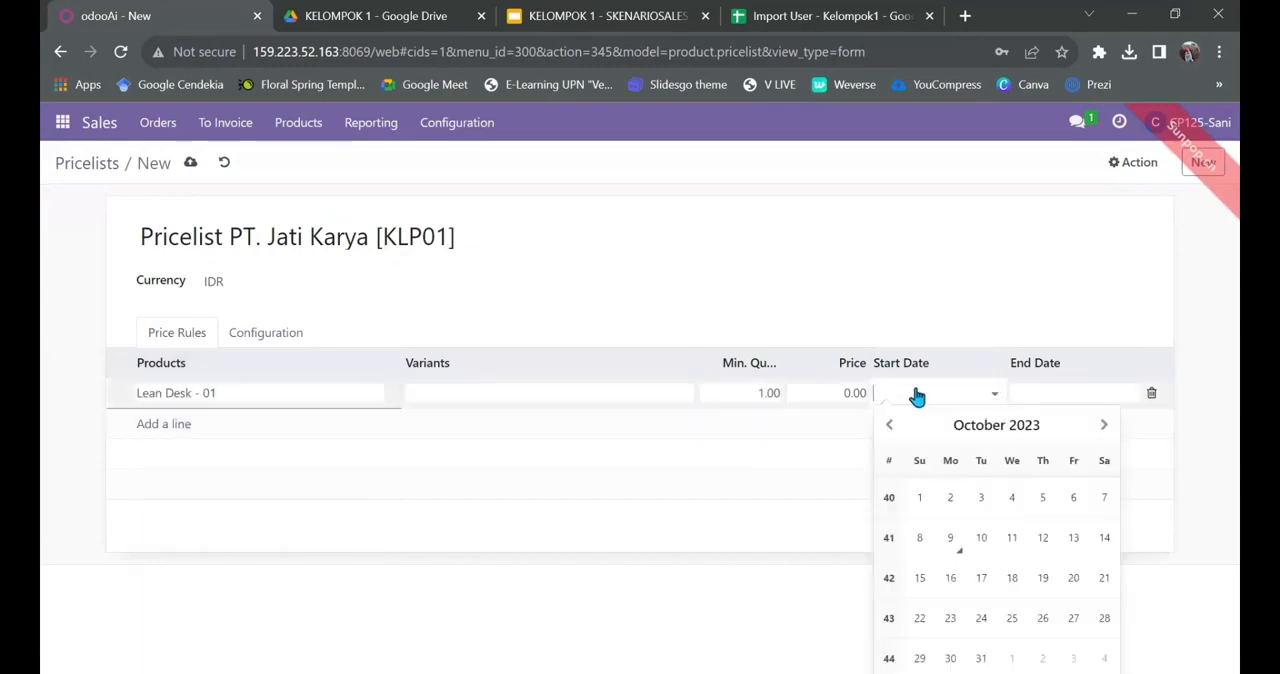
{"action": "left_click", "coordinate": [950, 537]}
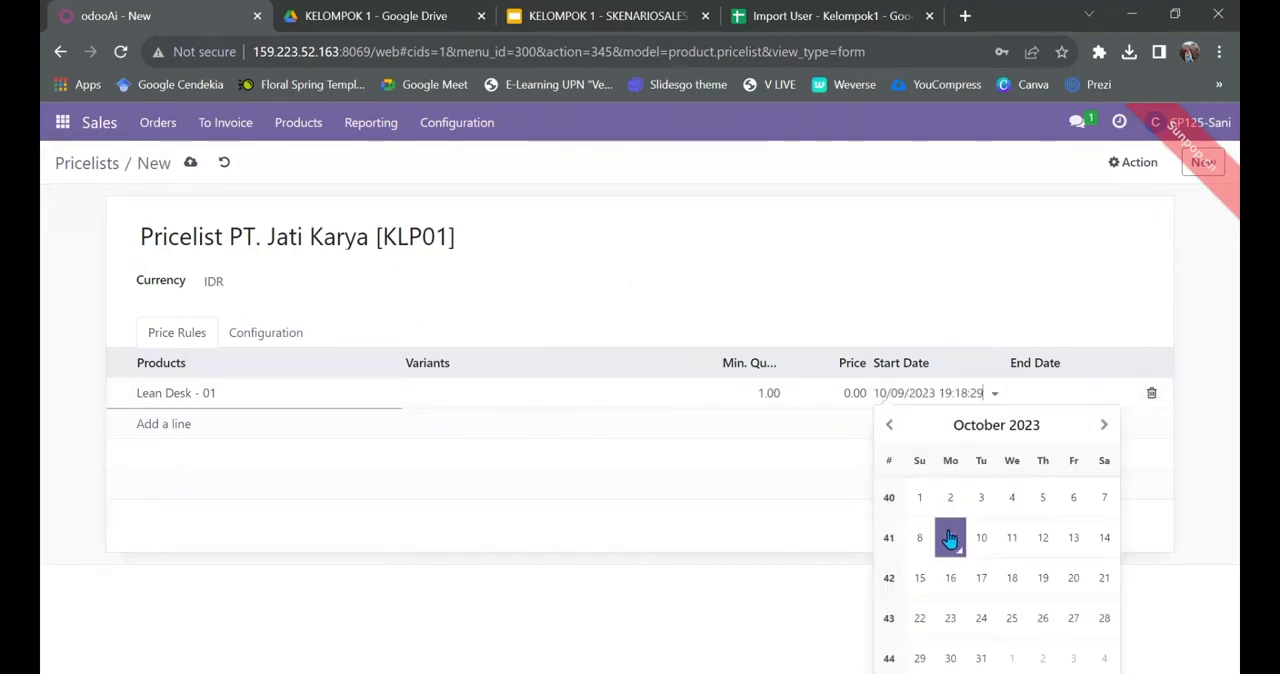
{"action": "left_click", "coordinate": [1074, 396]}
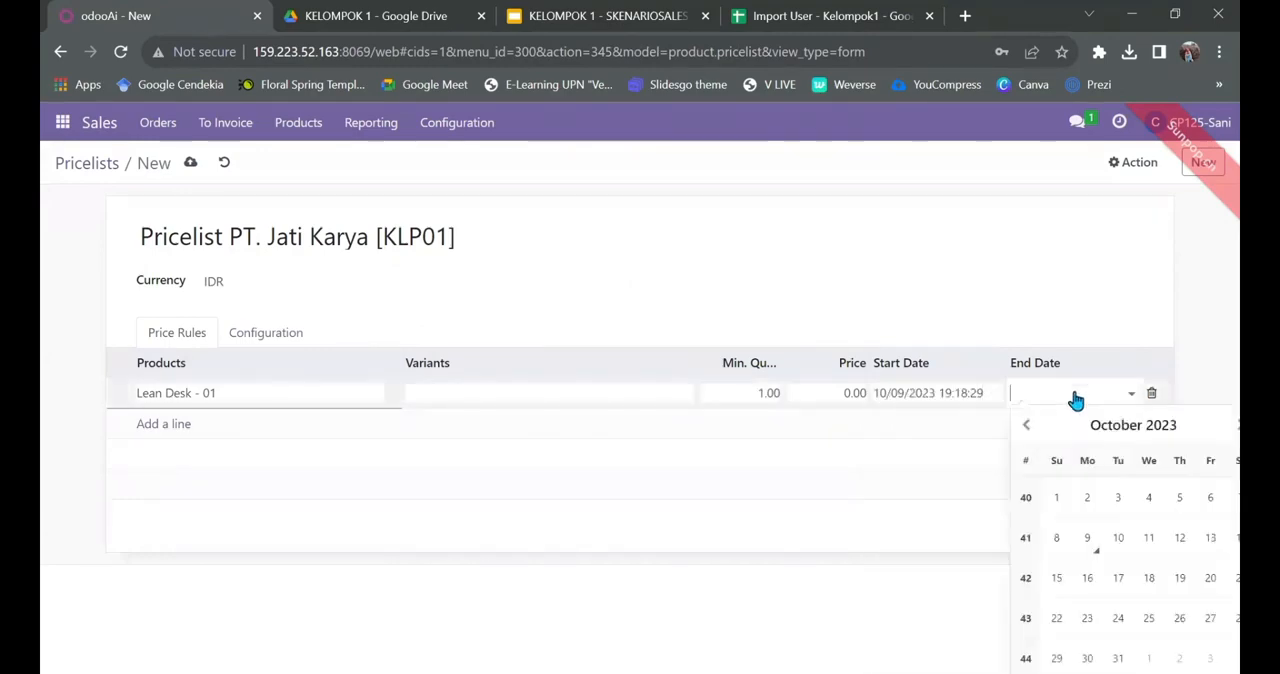
{"action": "left_click", "coordinate": [1084, 590]}
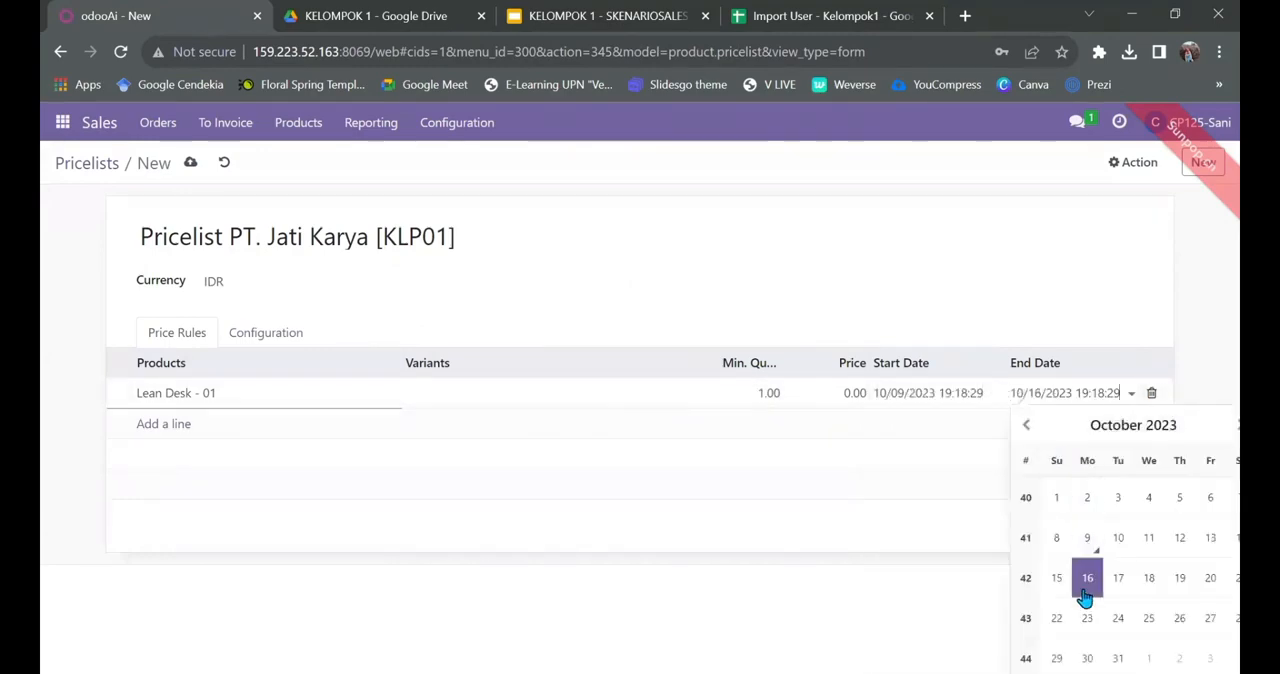
Step: Add a second price rule for the product Glazy Chair - 01, using the product name copied from the pricelist spreadsheet
{"action": "left_click", "coordinate": [162, 425]}
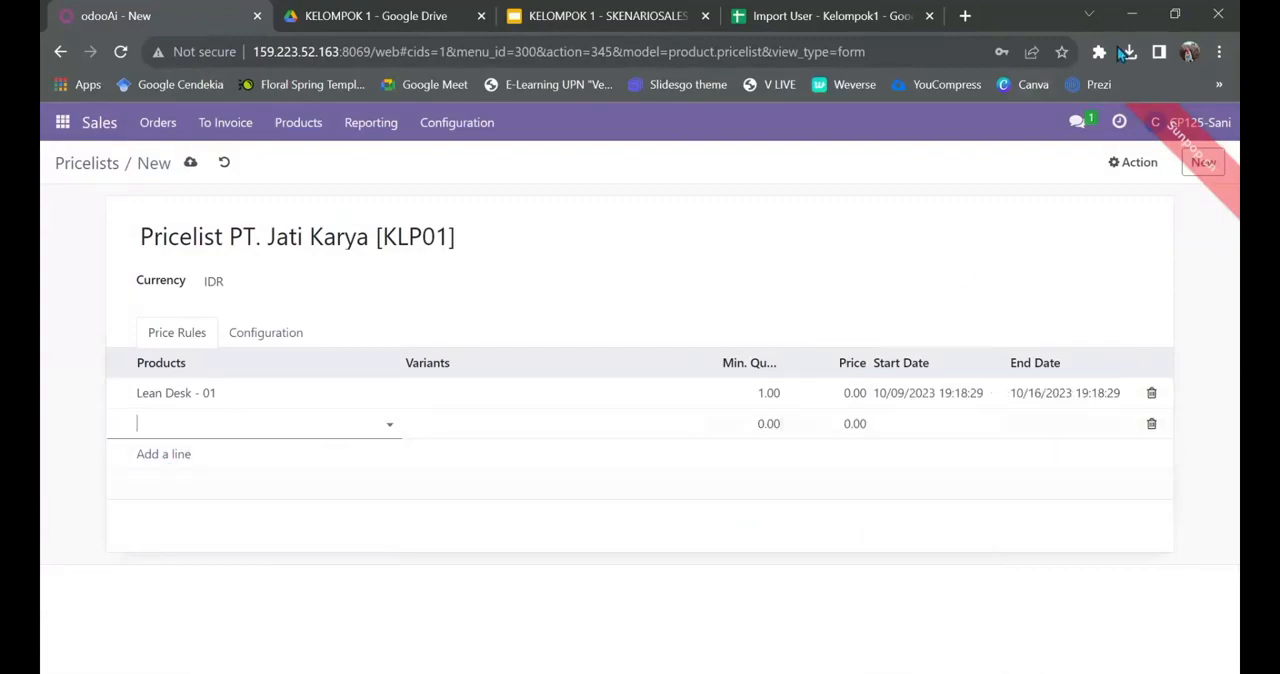
{"action": "left_click", "coordinate": [1089, 15]}
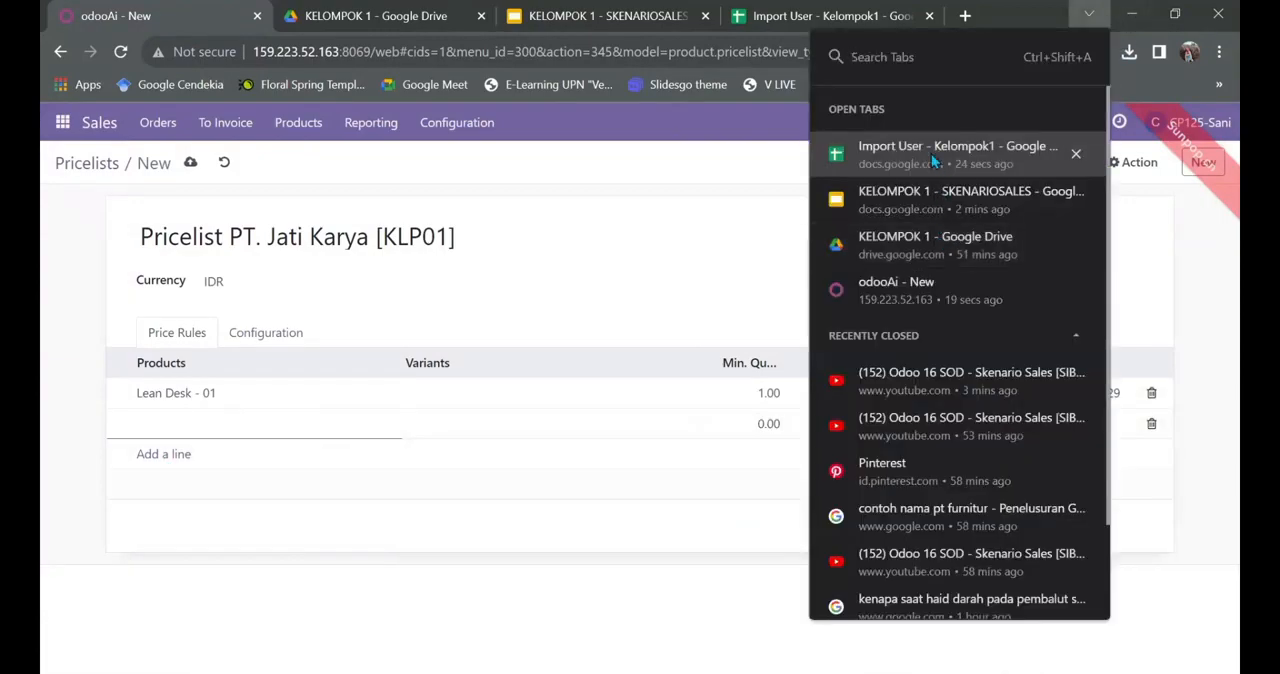
{"action": "left_click", "coordinate": [931, 152]}
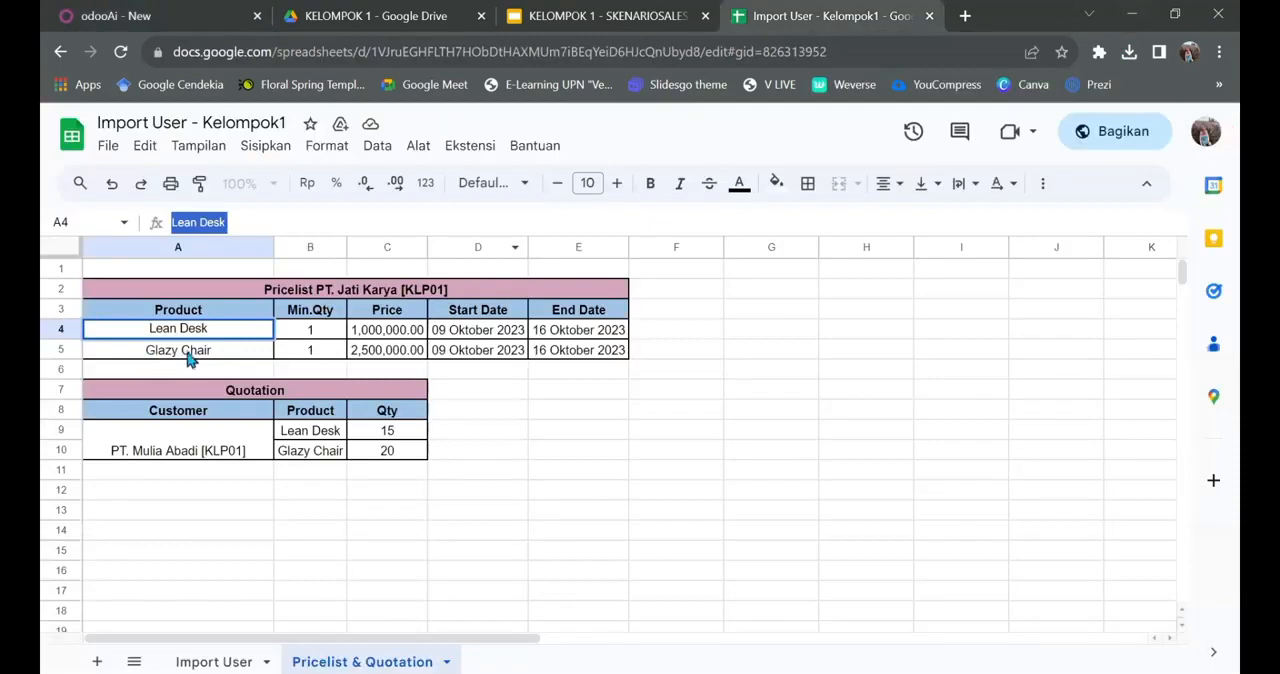
{"action": "left_click", "coordinate": [190, 358]}
{"action": "left_click", "coordinate": [203, 224]}
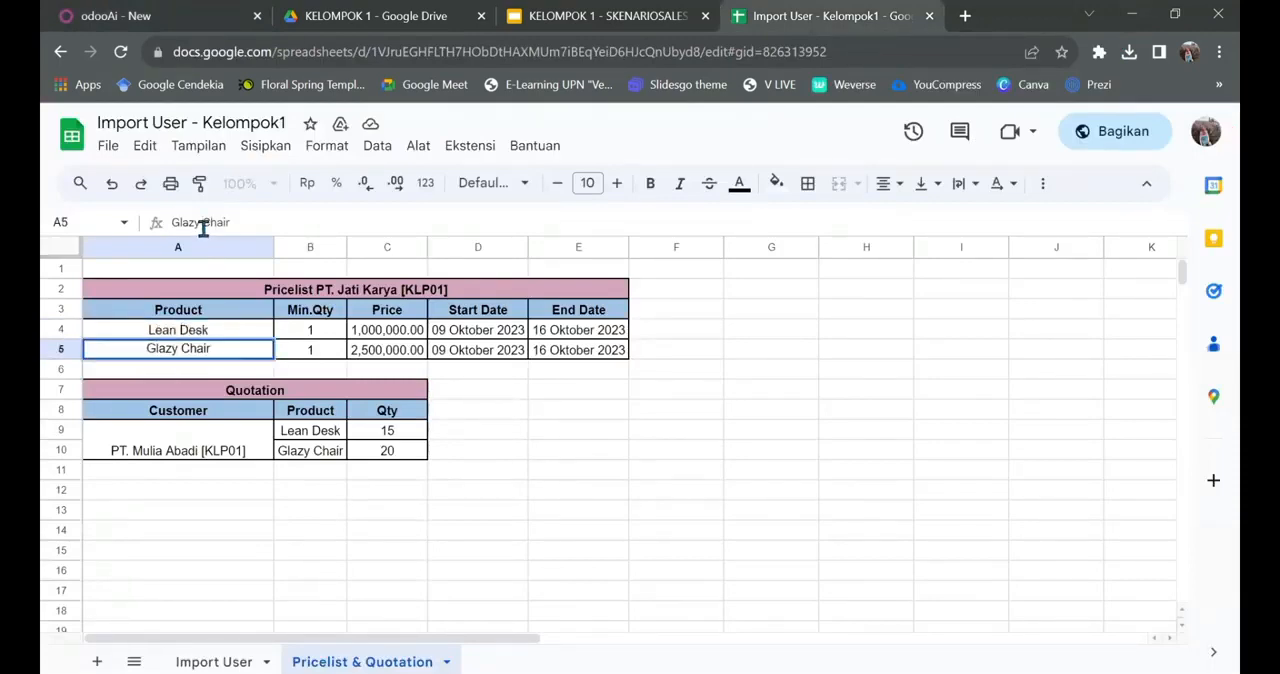
{"action": "triple_click", "coordinate": [203, 224]}
{"action": "key", "text": "ctrl+c"}
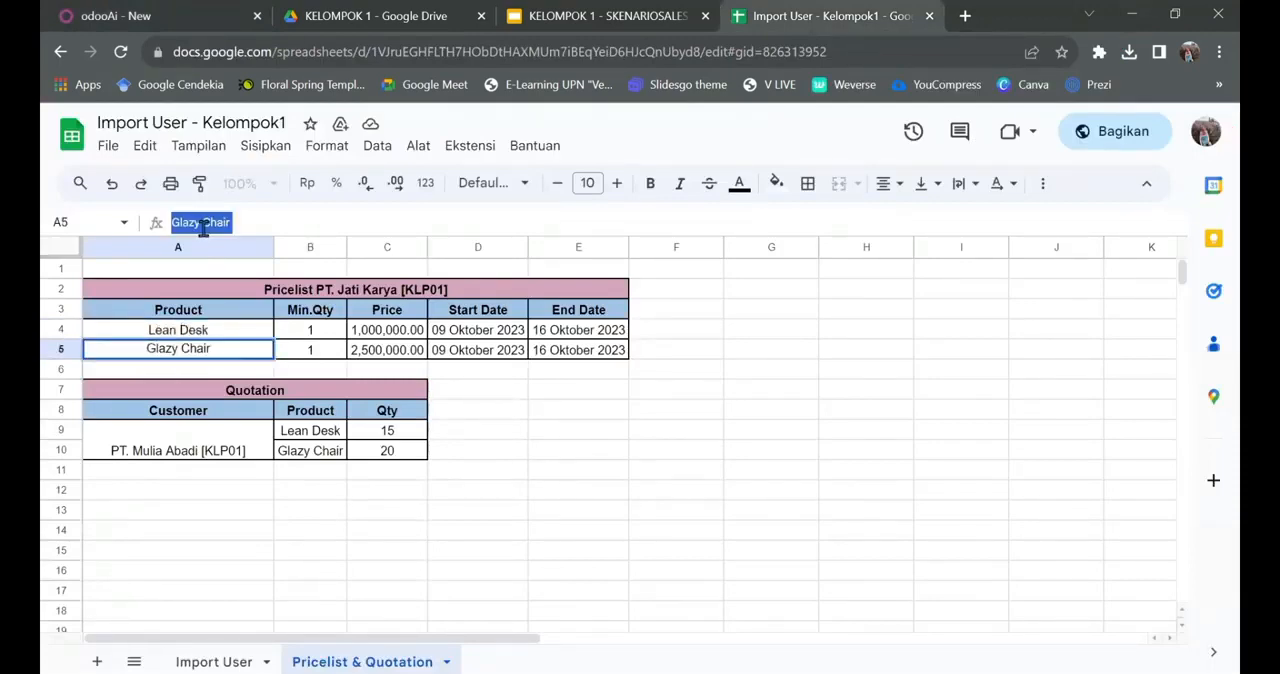
{"action": "left_click", "coordinate": [125, 12]}
{"action": "left_click", "coordinate": [157, 421]}
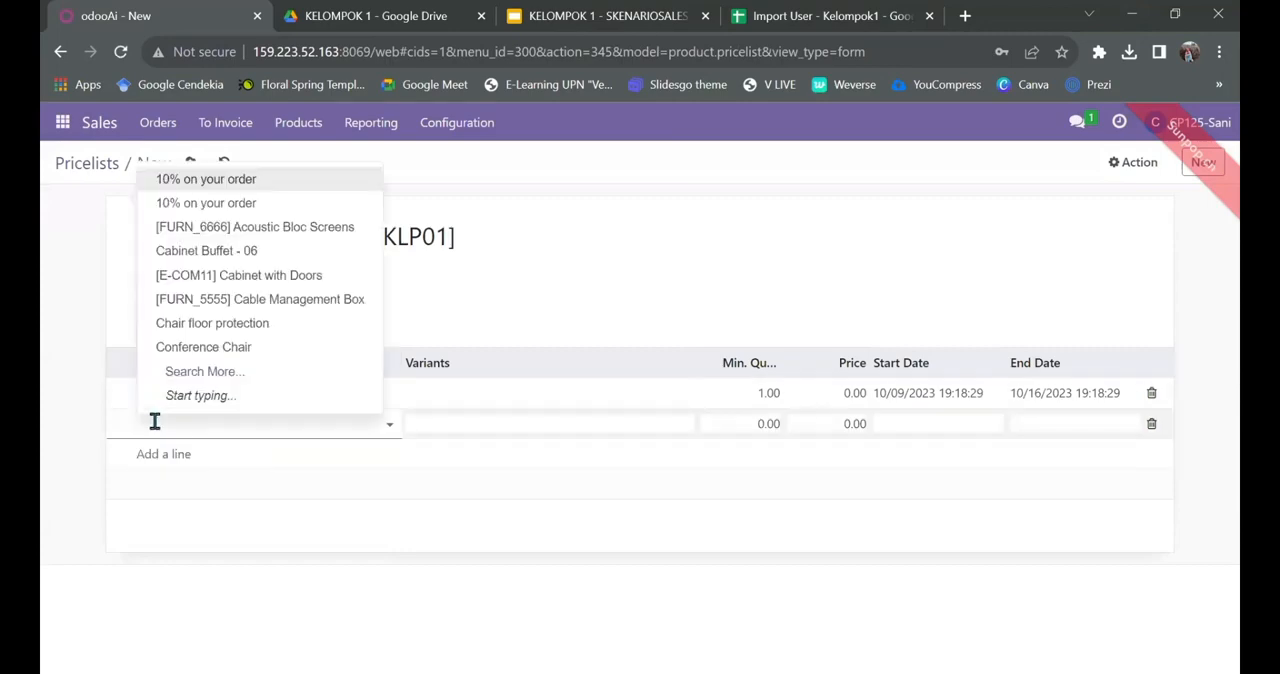
{"action": "key", "text": "ctrl+v"}
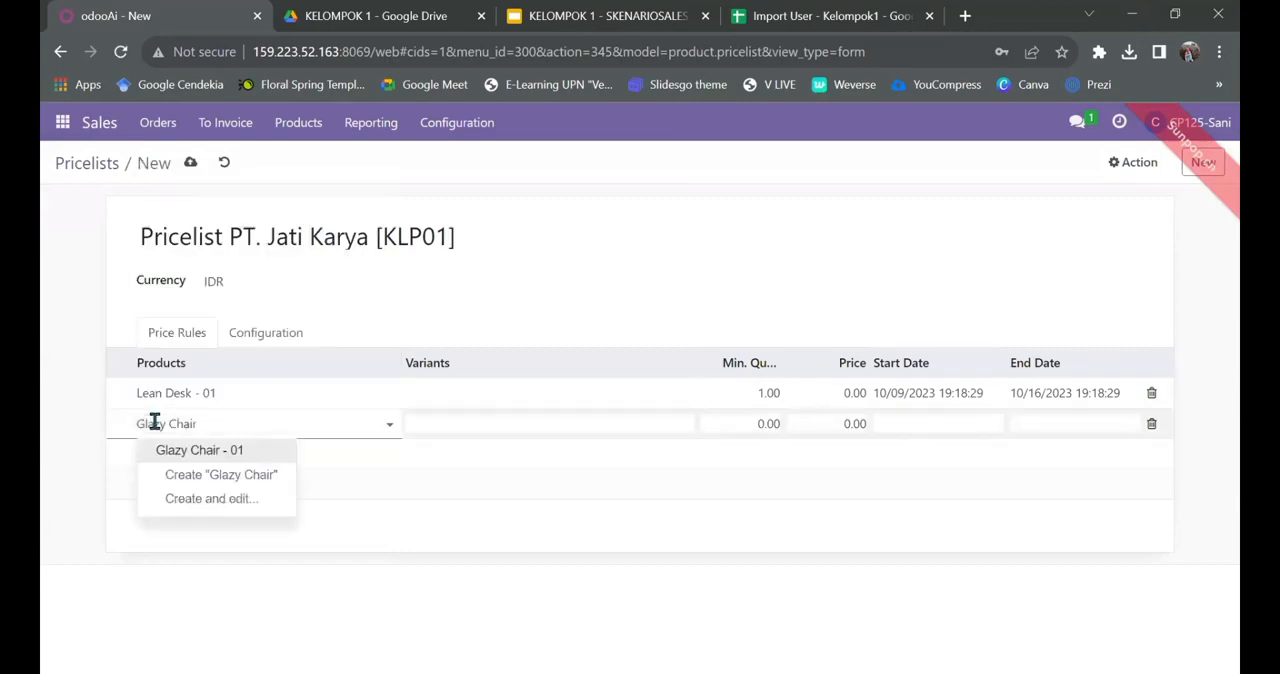
{"action": "left_click", "coordinate": [172, 448]}
Step: Give the Glazy Chair - 01 rule minimum quantity 1 and dates 10/09/2023 to 10/16/2023, and save the pricelist
{"action": "left_click", "coordinate": [768, 423]}
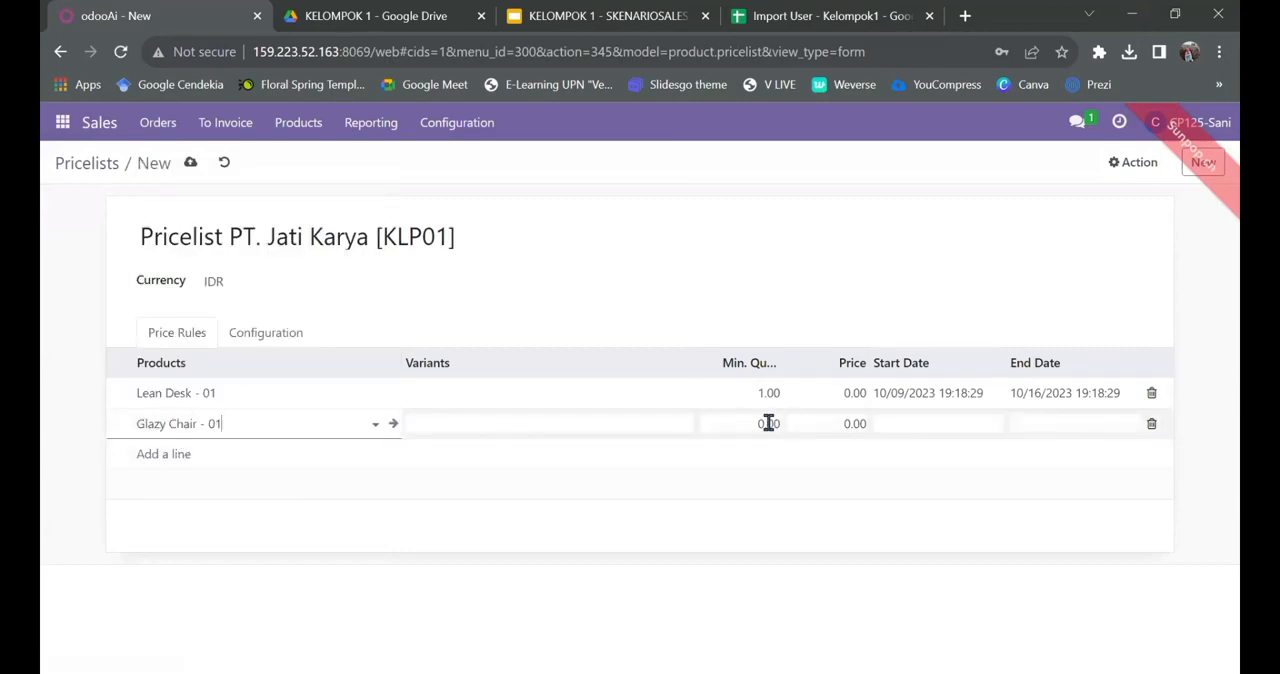
{"action": "type", "text": "1"}
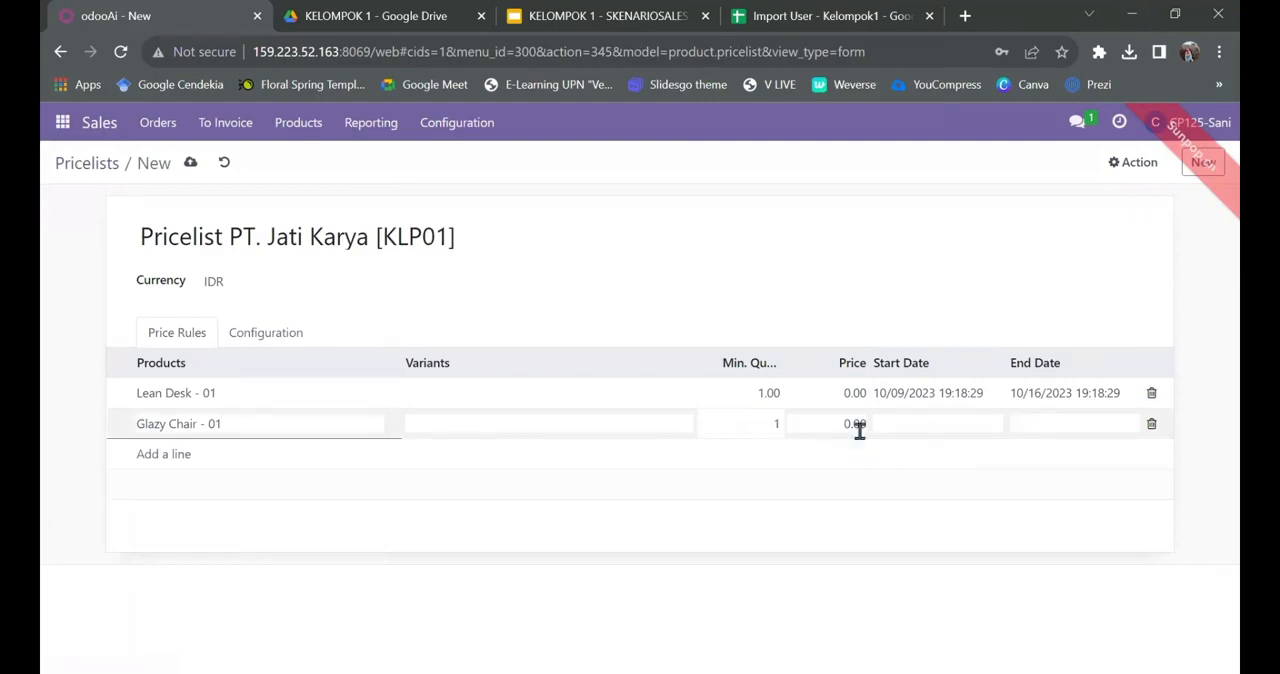
{"action": "left_click", "coordinate": [962, 424]}
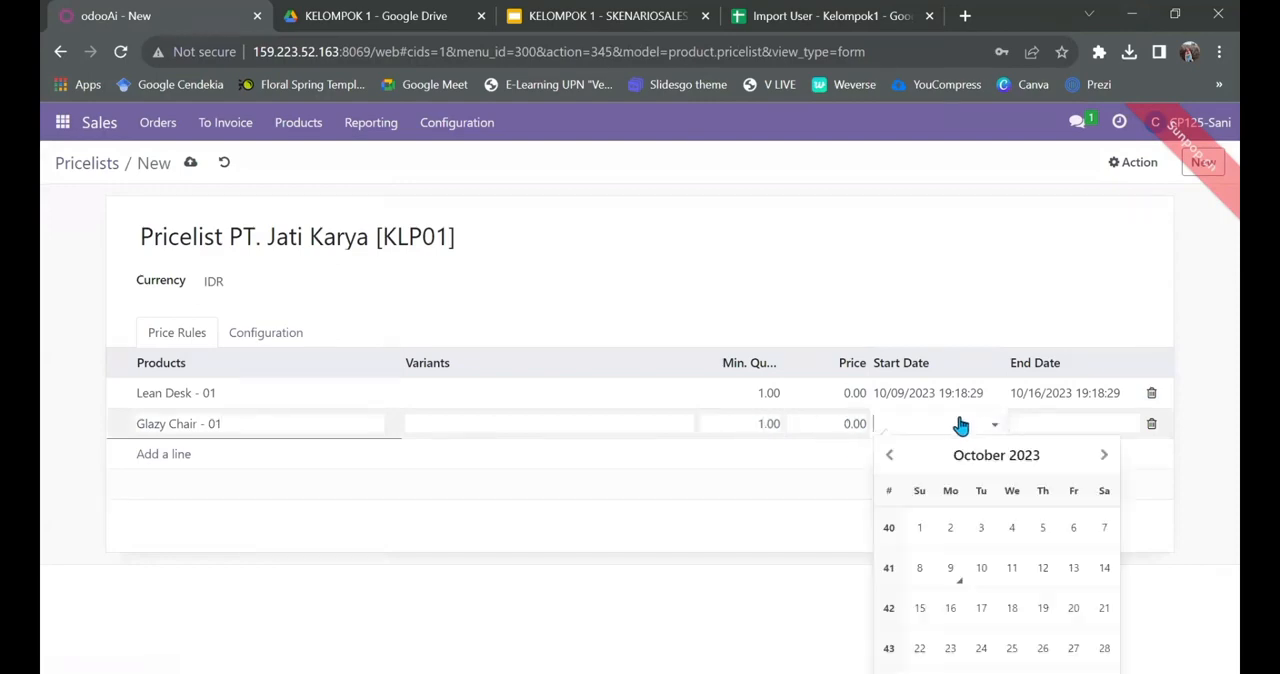
{"action": "left_click", "coordinate": [950, 567]}
{"action": "left_click", "coordinate": [1113, 425]}
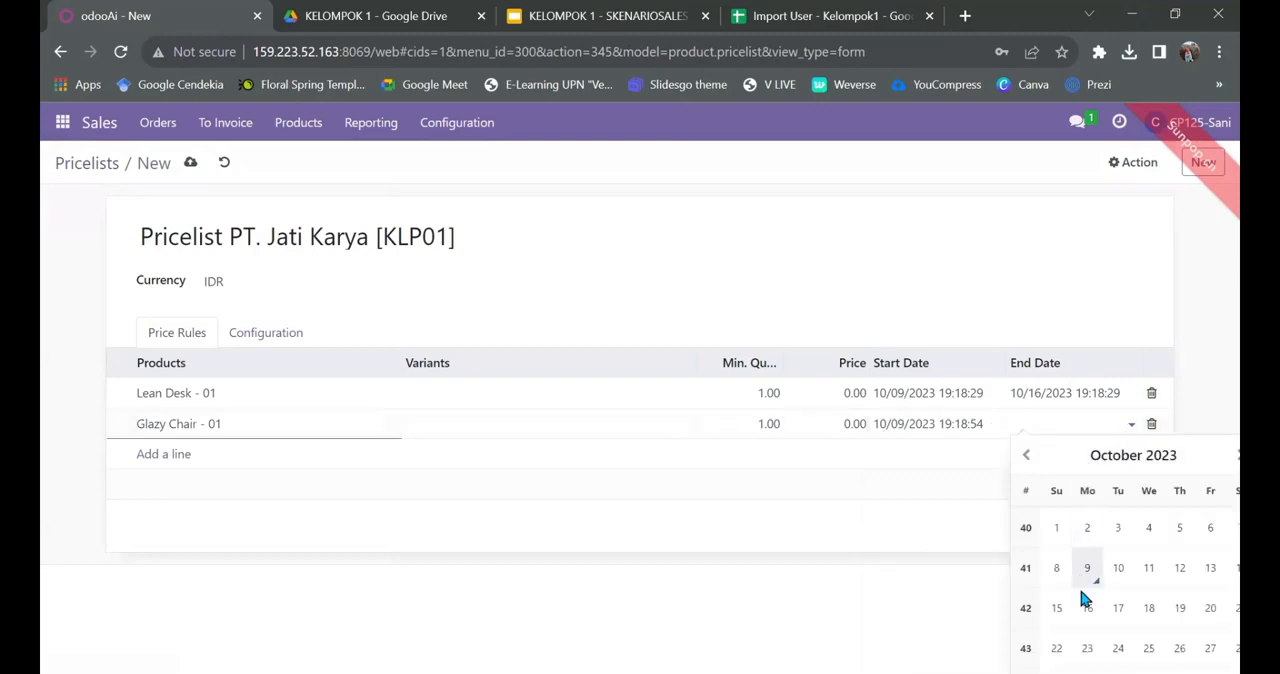
{"action": "left_click", "coordinate": [1086, 610]}
{"action": "left_click", "coordinate": [872, 614]}
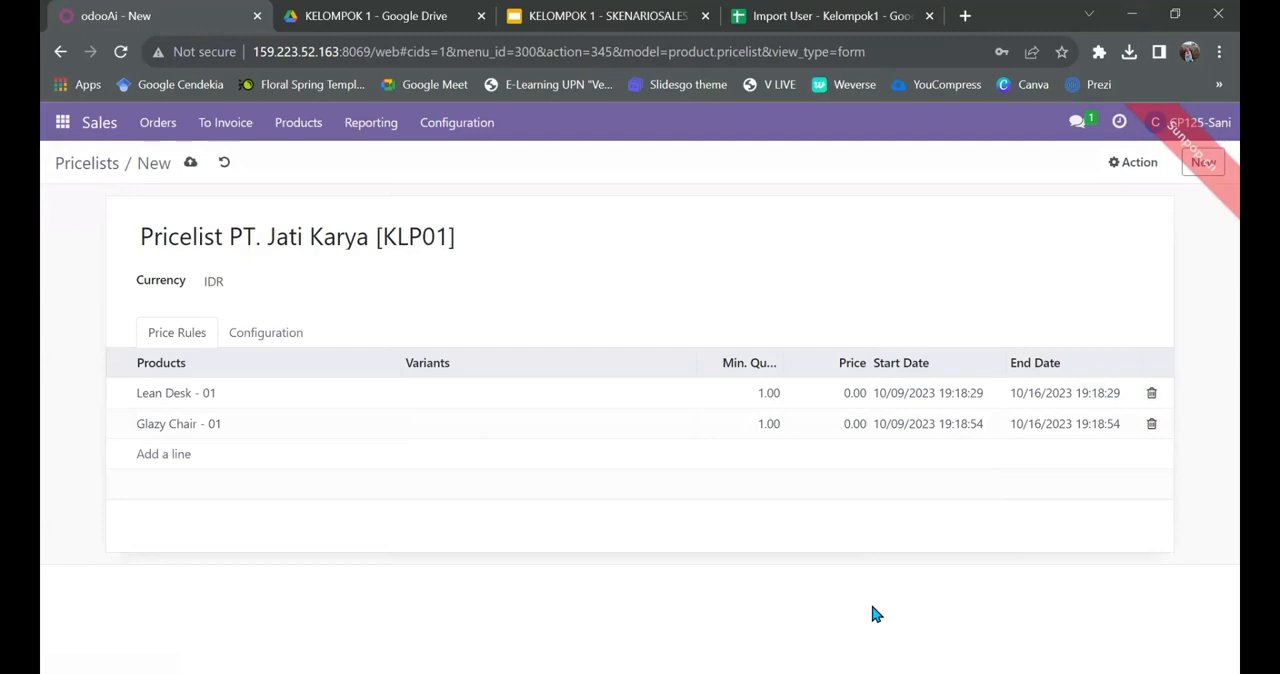
{"action": "left_click", "coordinate": [190, 163]}
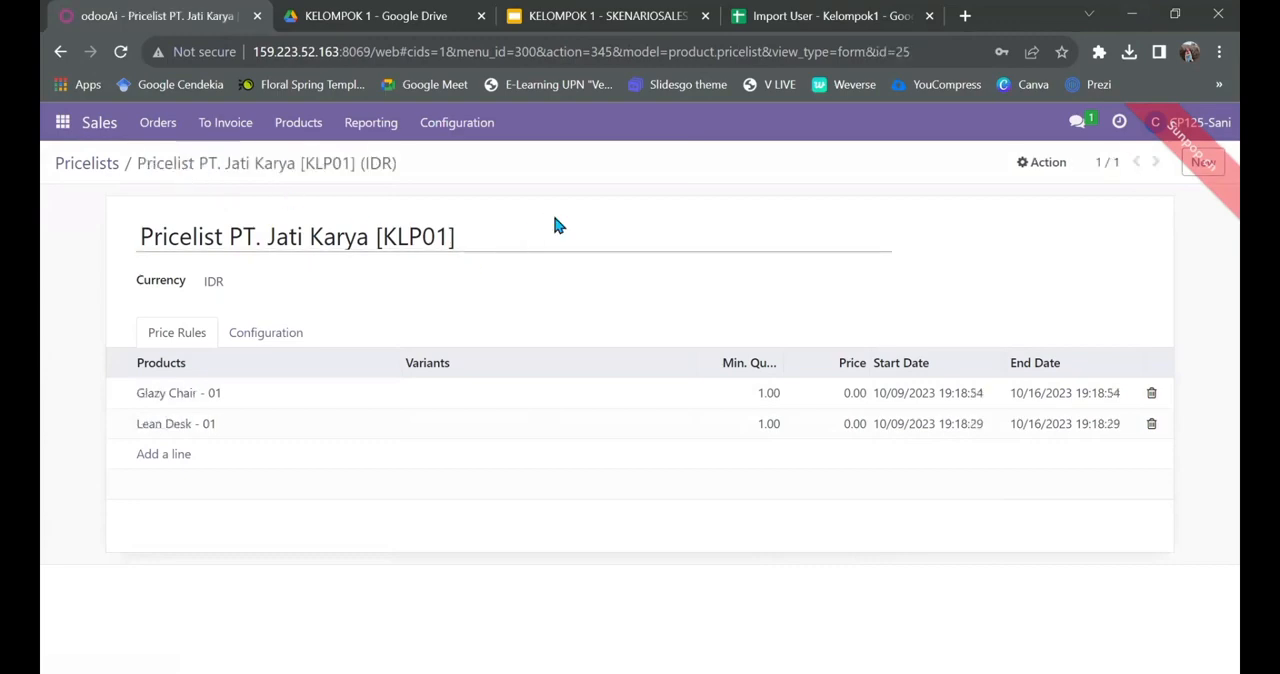
Step: Go to the sales quotations and start a new quotation
{"action": "left_click", "coordinate": [150, 122]}
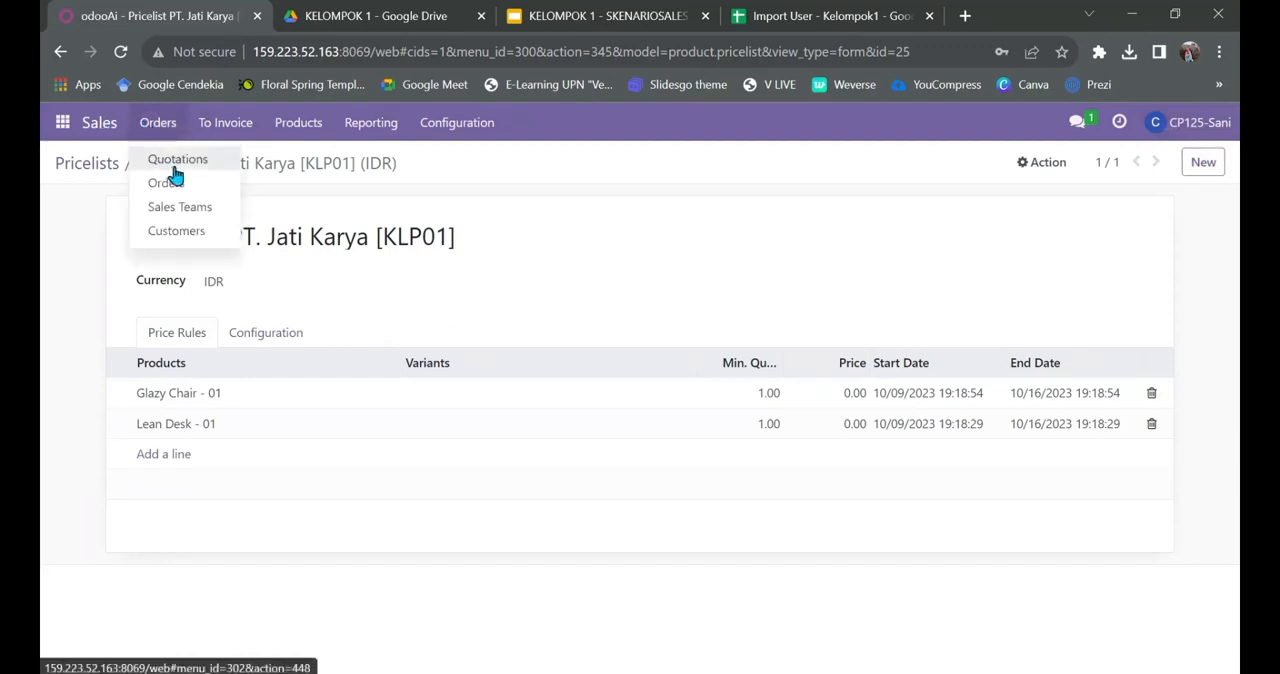
{"action": "left_click", "coordinate": [172, 160]}
{"action": "left_click", "coordinate": [75, 196]}
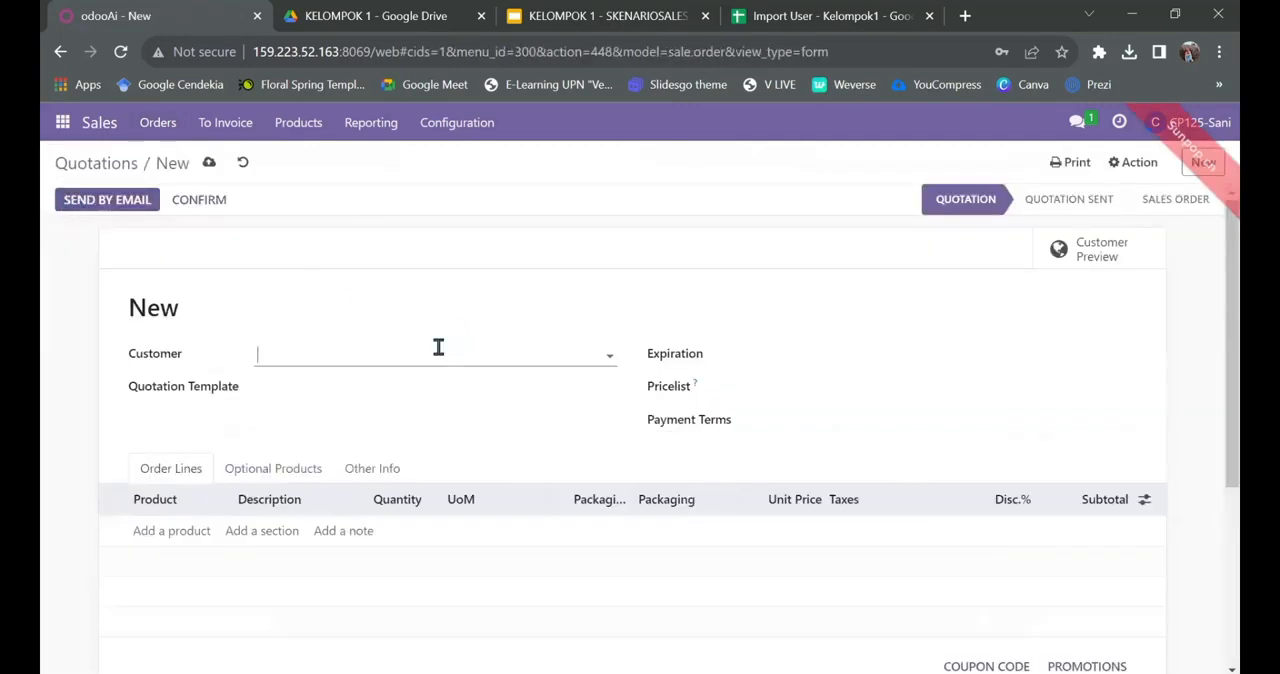
Step: Set the quotation's customer to PT. Mulia Abadi [KLP01], copying the name from the Quotation table in the Import User - Kelompok1 spreadsheet
{"action": "left_click", "coordinate": [406, 352]}
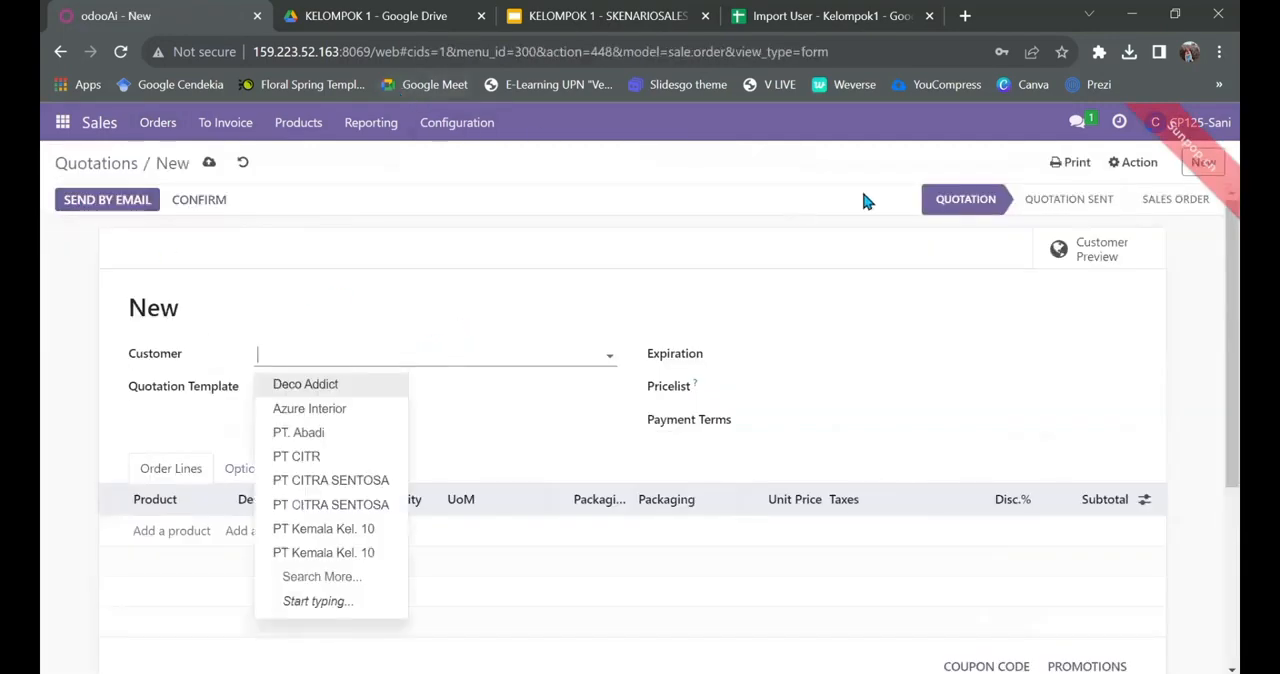
{"action": "left_click", "coordinate": [1104, 15]}
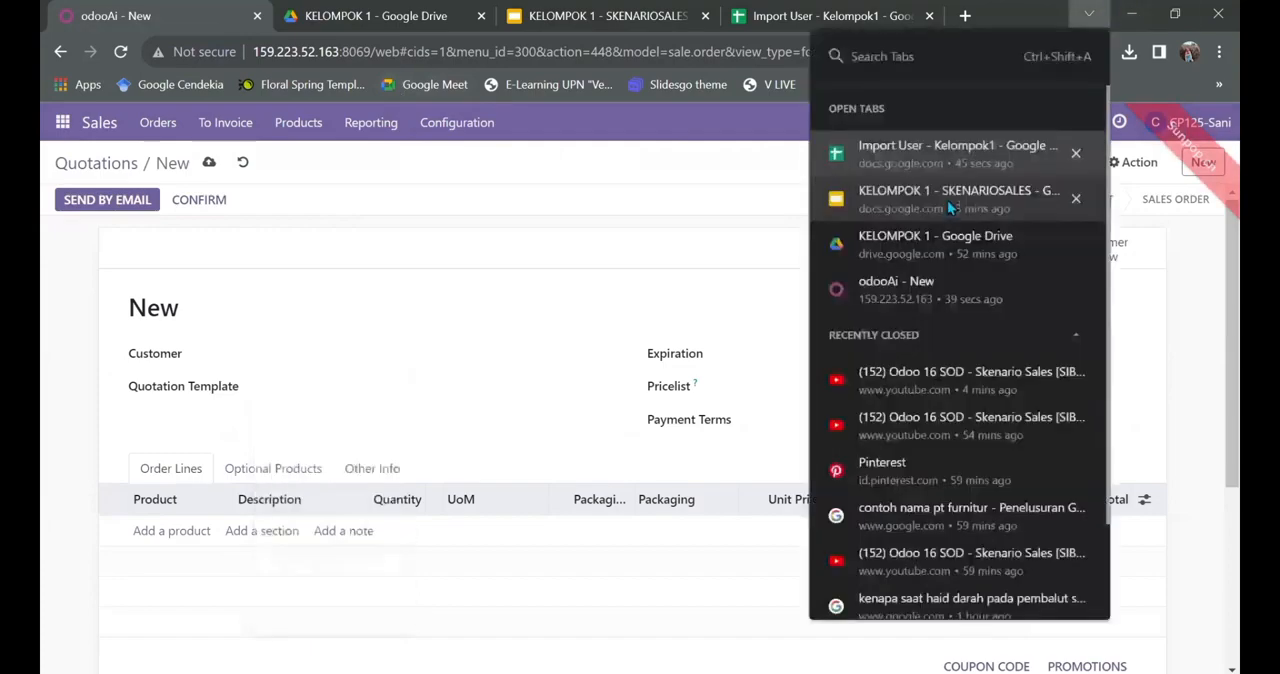
{"action": "left_click", "coordinate": [938, 165]}
{"action": "left_click", "coordinate": [171, 451]}
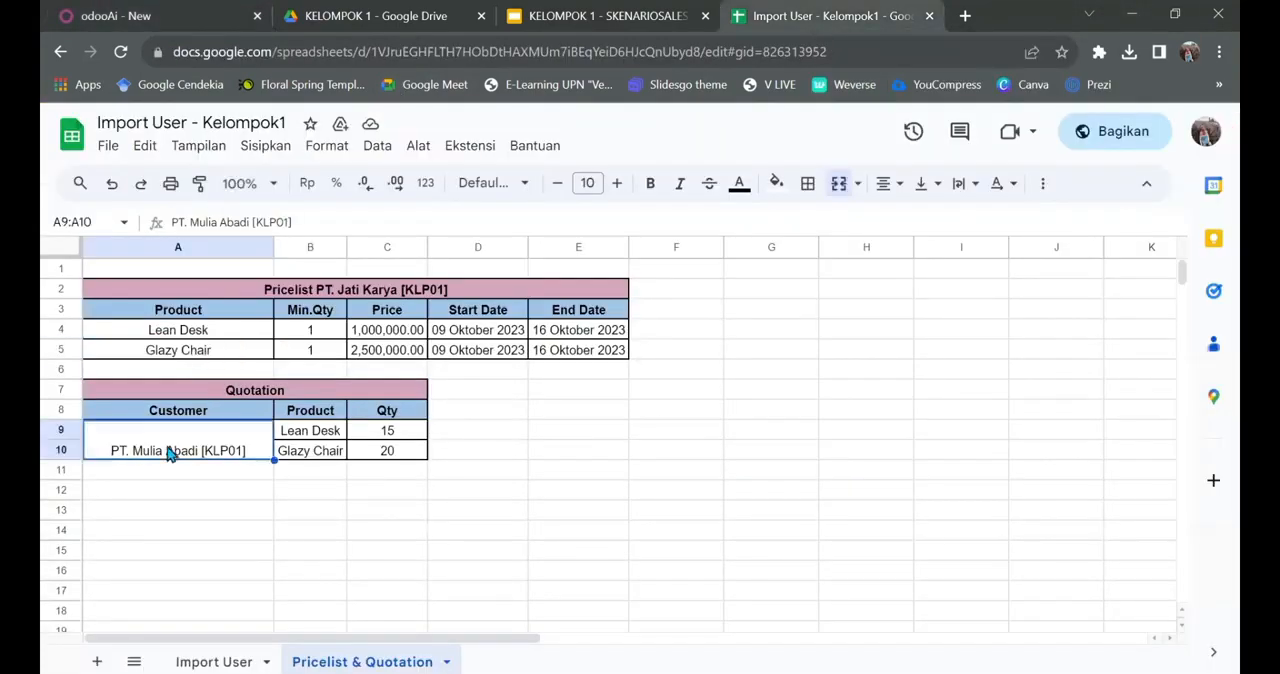
{"action": "left_click", "coordinate": [319, 226]}
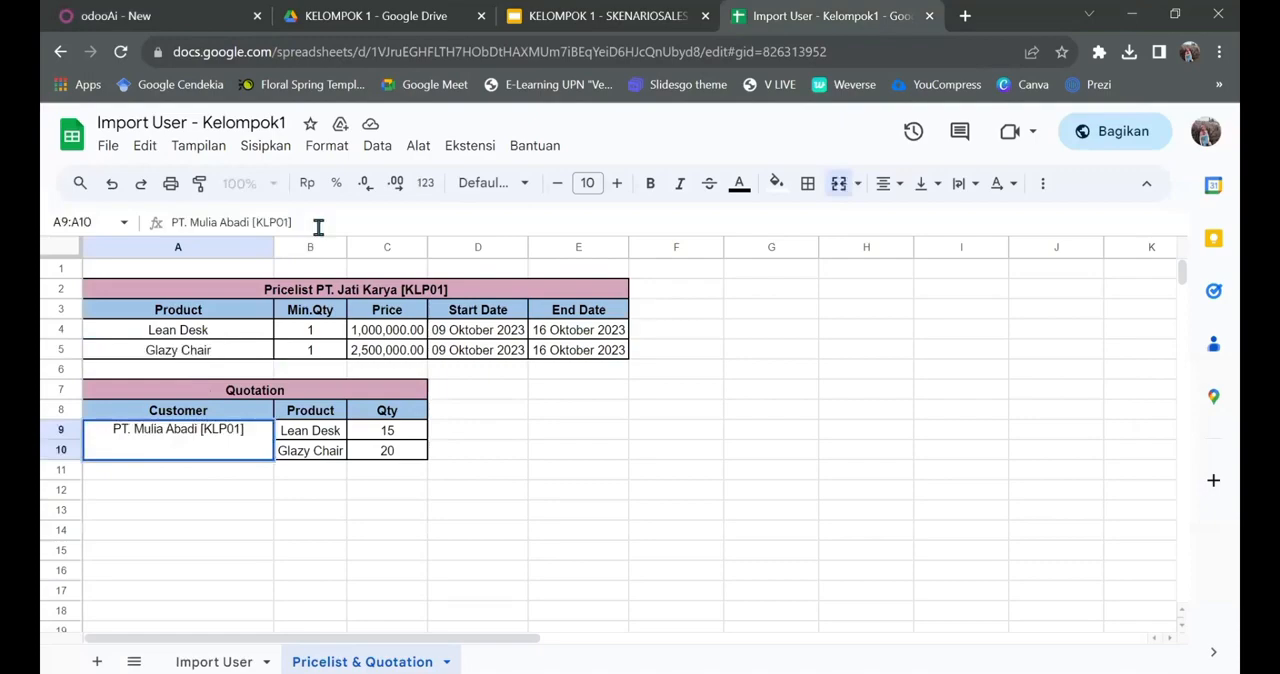
{"action": "key", "text": "ctrl+a"}
{"action": "key", "text": "ctrl+c"}
{"action": "left_click", "coordinate": [96, 12]}
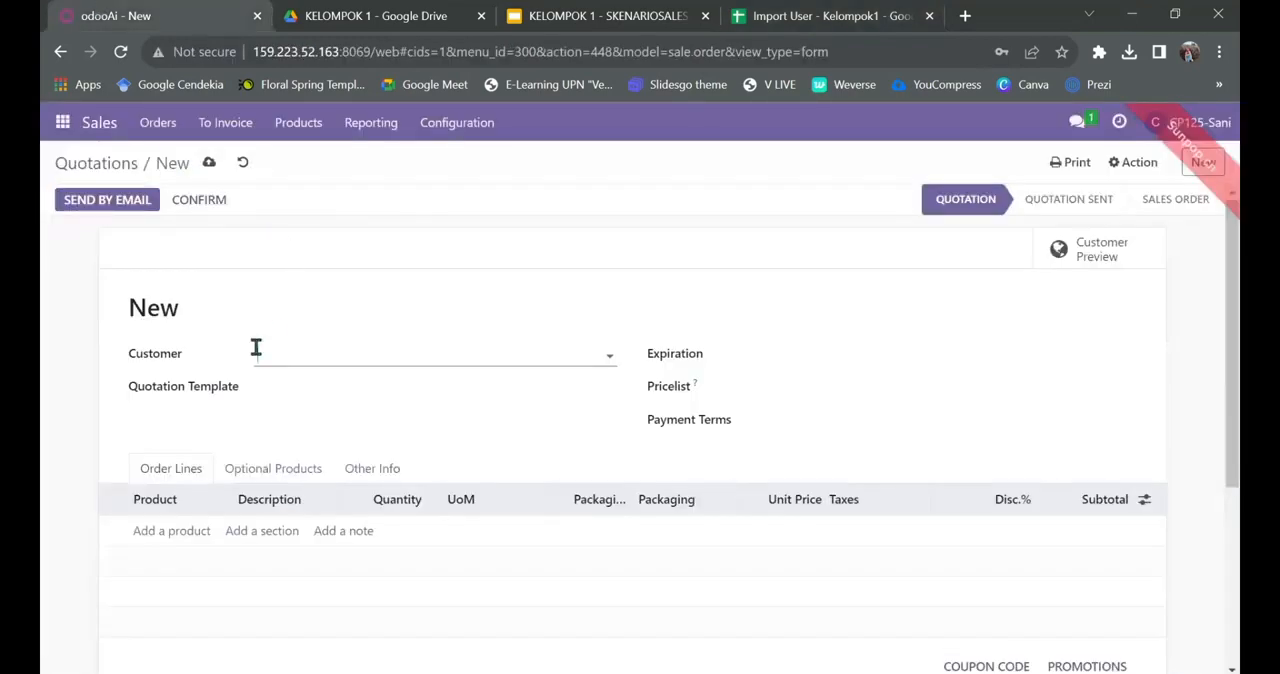
{"action": "key", "text": "ctrl+v"}
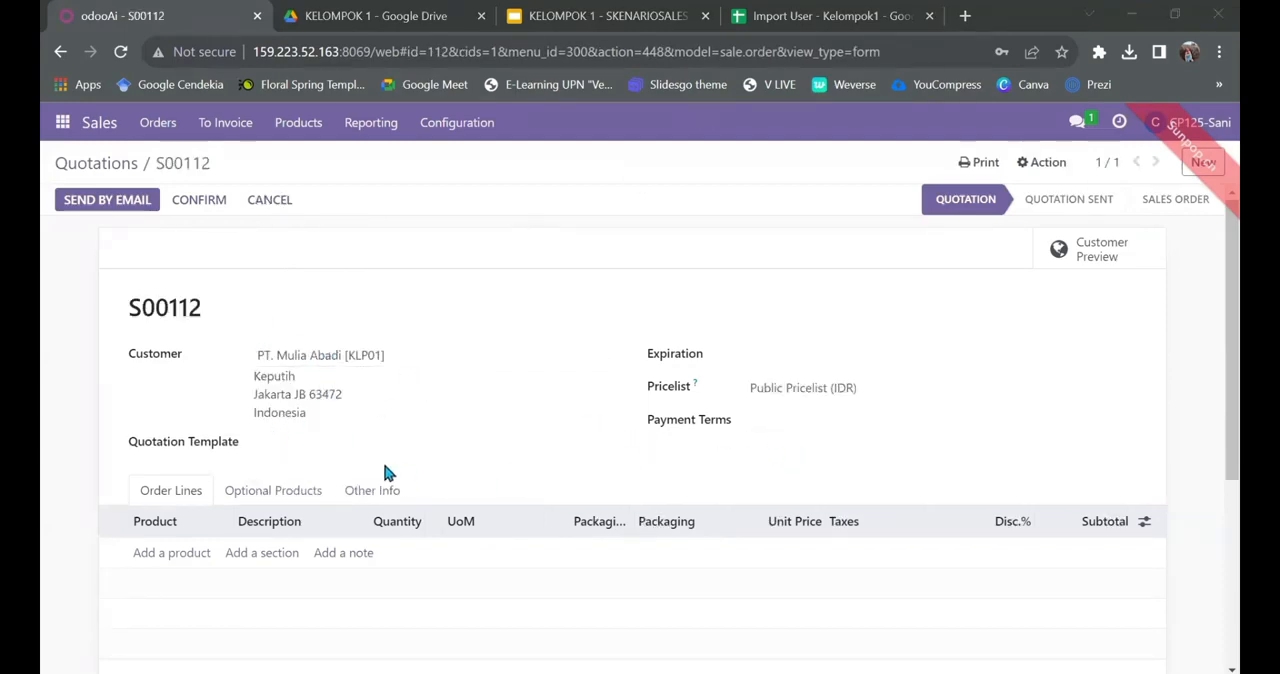
Step: Add the product Lean Desk - 01 to the quotation's order lines, checking the product name in the spreadsheet
{"action": "scroll", "coordinate": [388, 473], "scroll_direction": "down", "scroll_amount": 3}
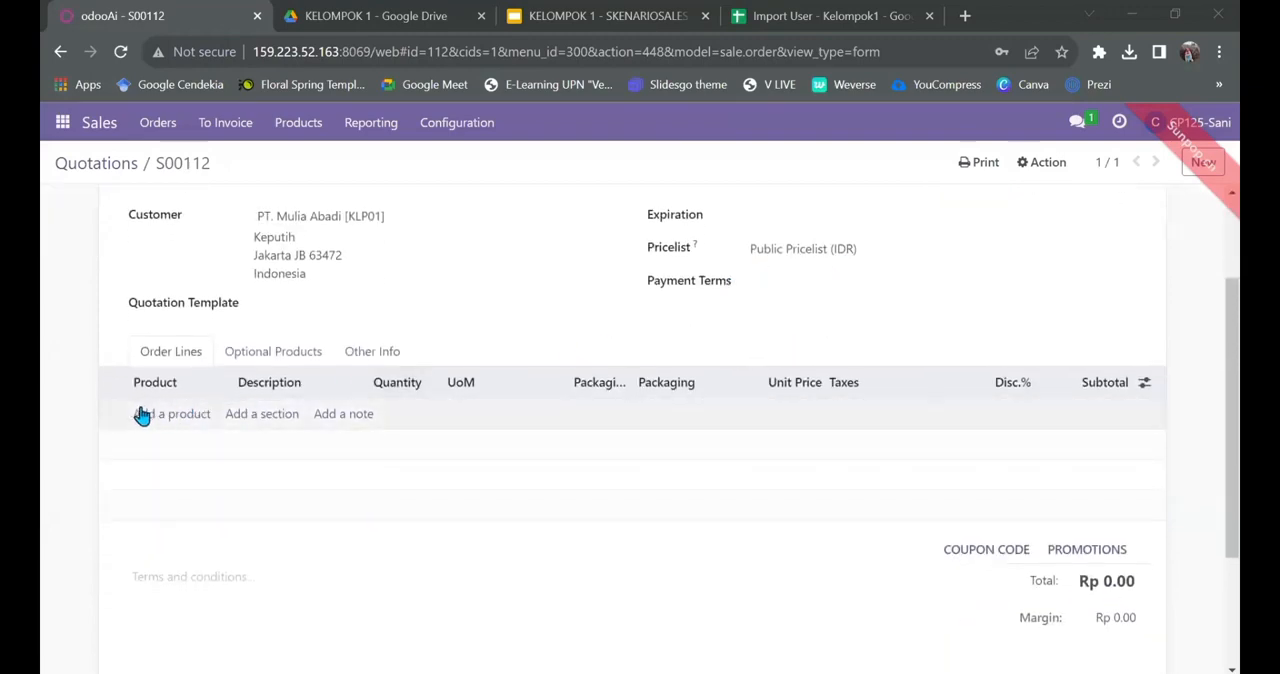
{"action": "left_click", "coordinate": [150, 422]}
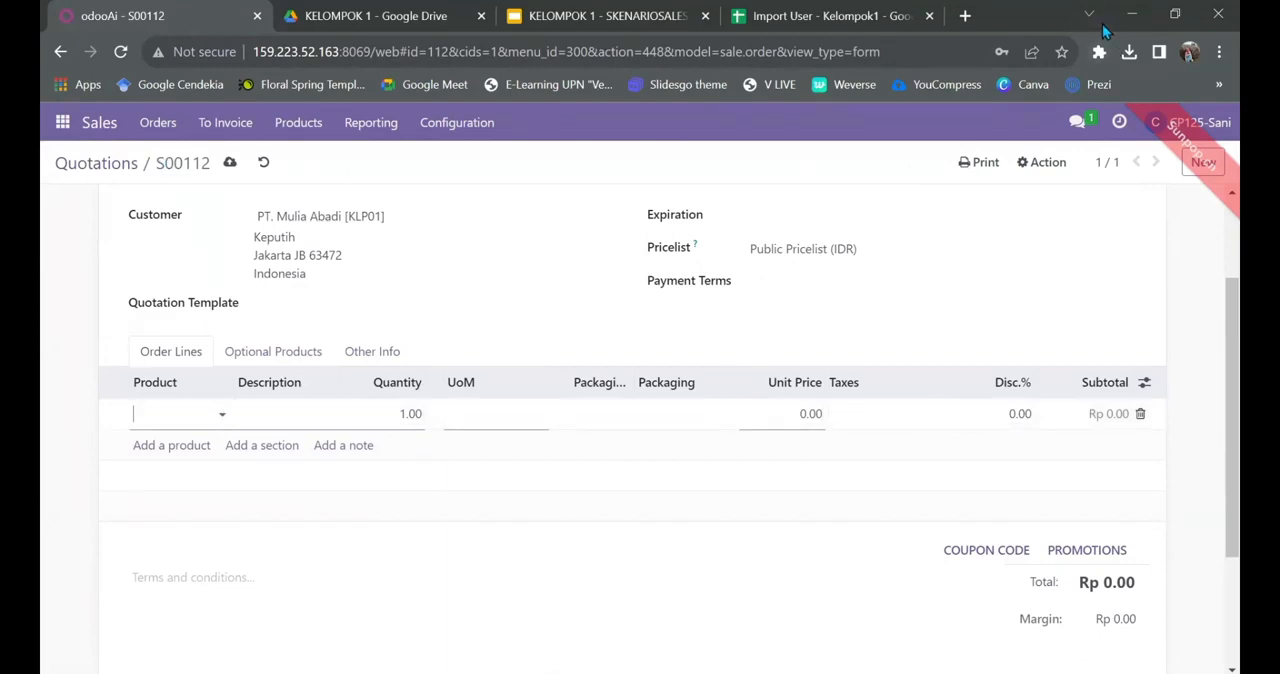
{"action": "key", "text": "alt+Tab"}
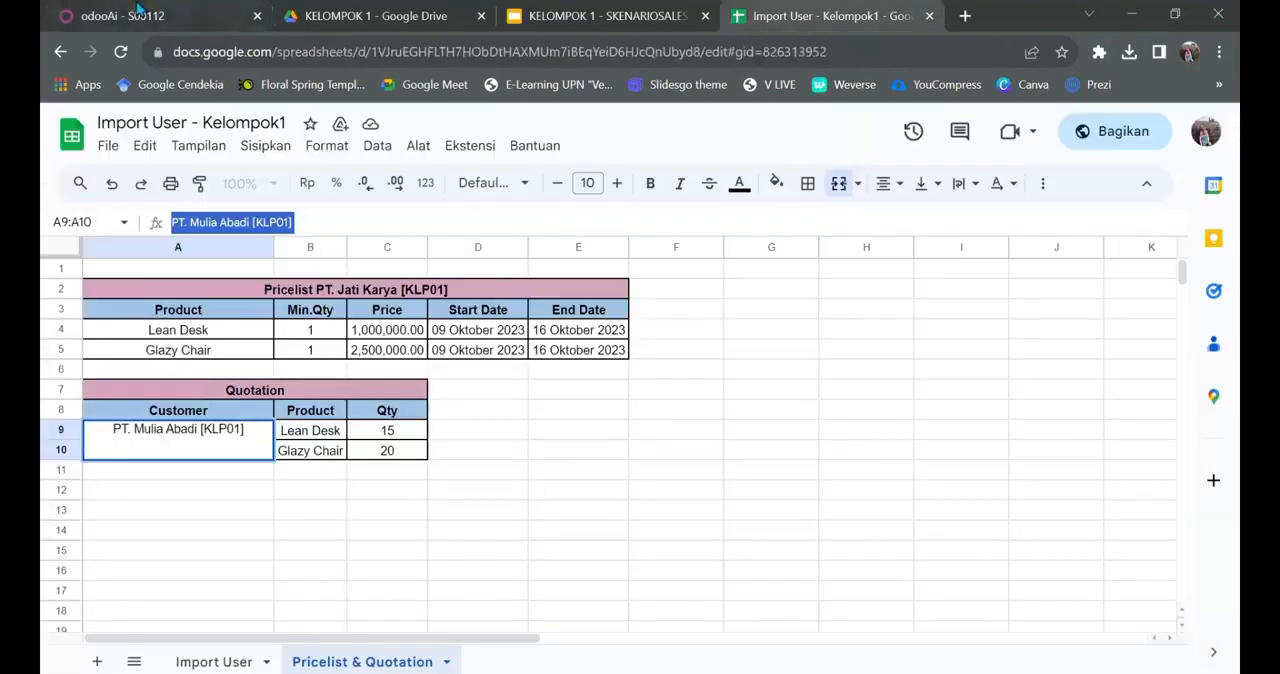
{"action": "left_click", "coordinate": [140, 15]}
{"action": "type", "text": "L"}
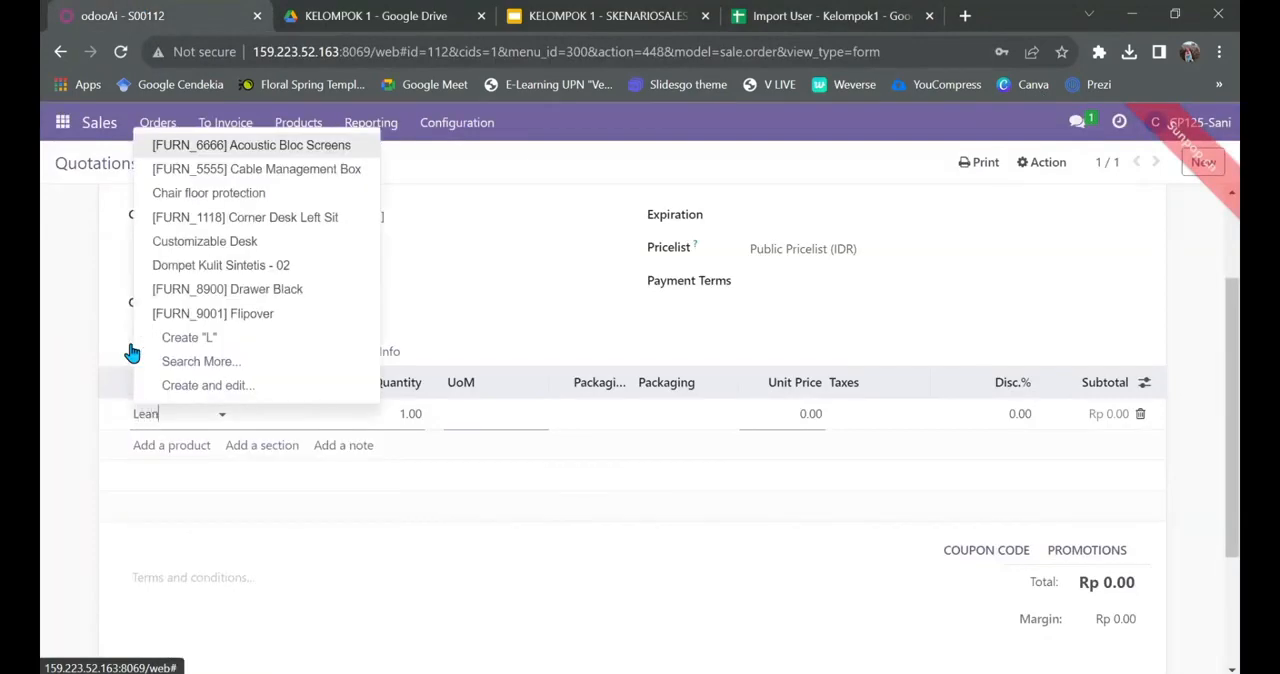
{"action": "type", "text": "ean"}
{"action": "left_click", "coordinate": [170, 443]}
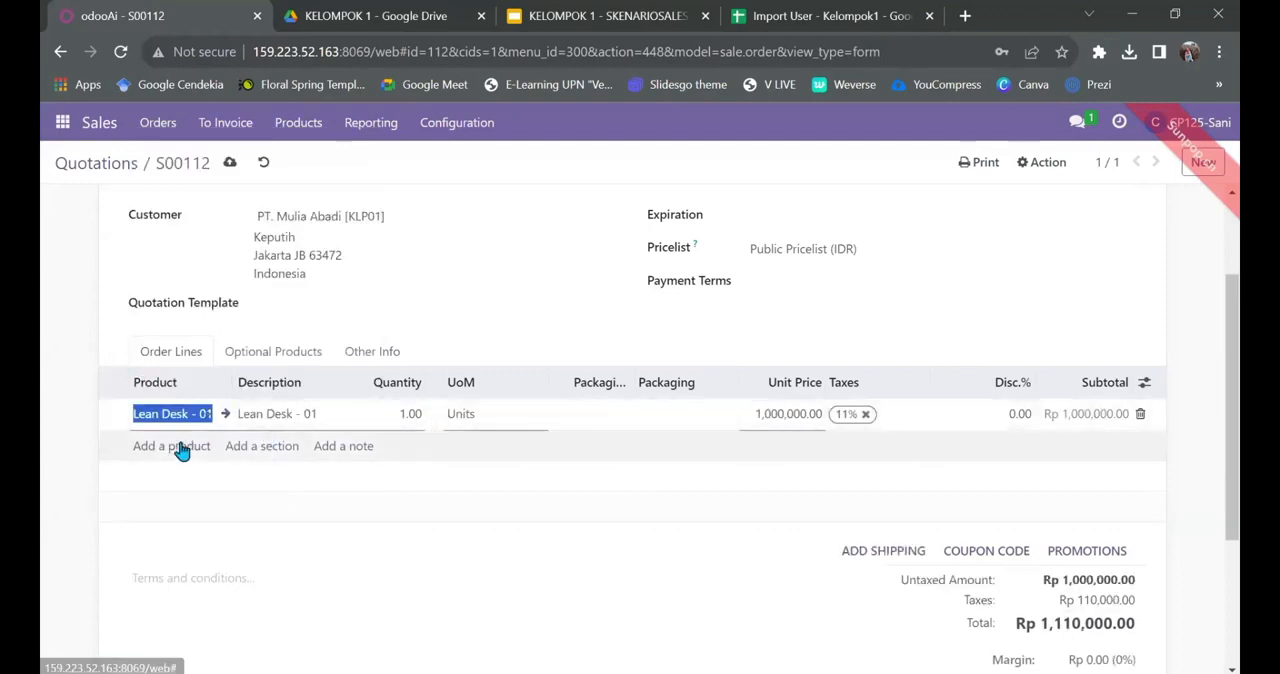
Step: Set the quantity of the Lean Desk - 01 order line to 15, checking the Quotation table in the Import User - Kelompok1 spreadsheet
{"action": "left_click", "coordinate": [180, 450]}
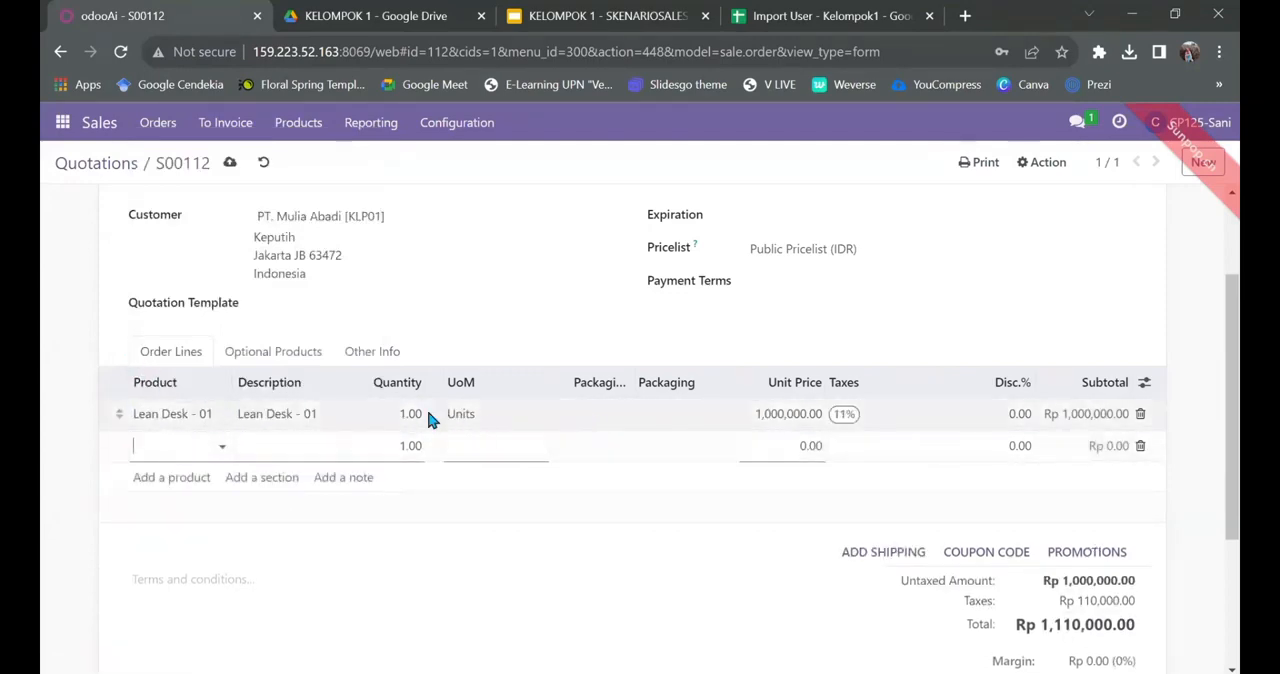
{"action": "left_click", "coordinate": [1090, 14]}
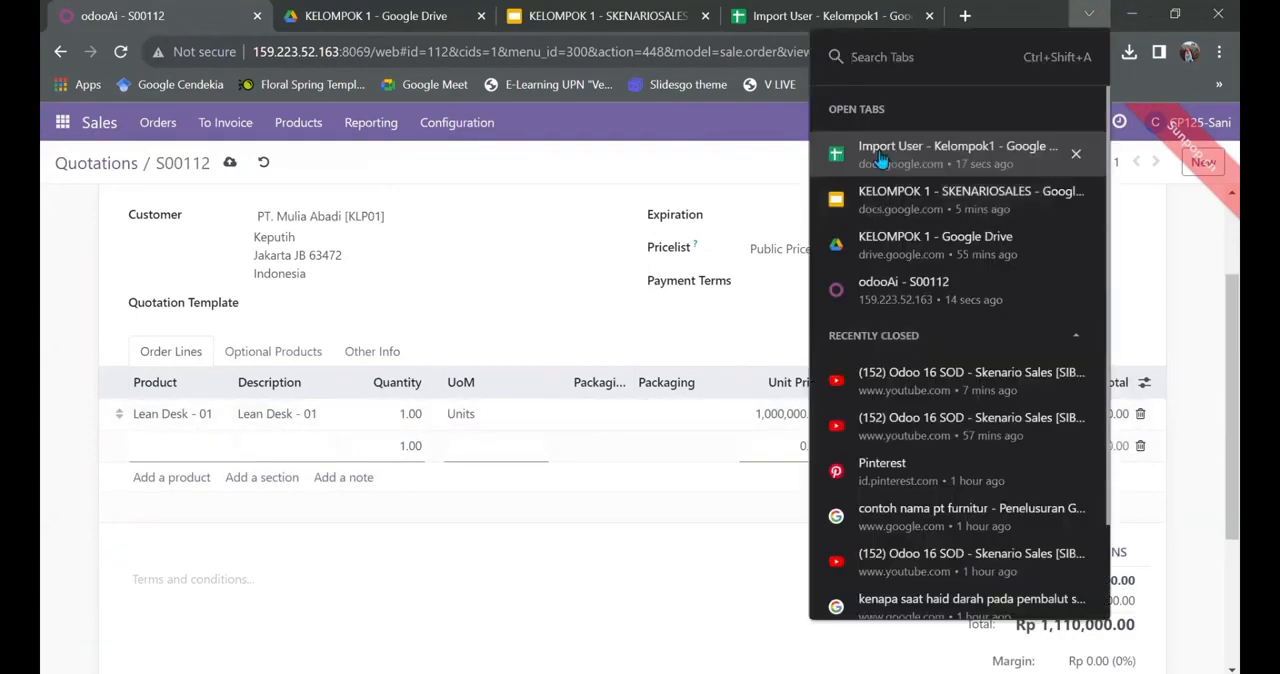
{"action": "left_click", "coordinate": [880, 160]}
{"action": "key", "text": "ctrl+1"}
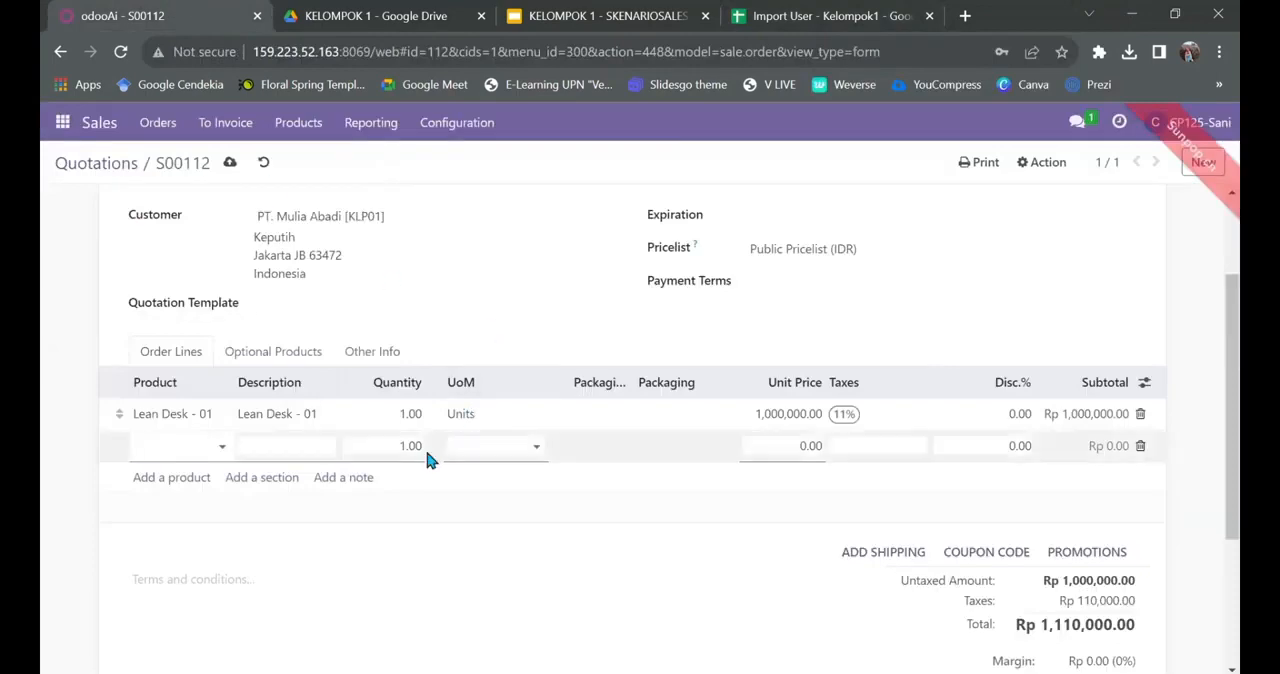
{"action": "left_click", "coordinate": [400, 413]}
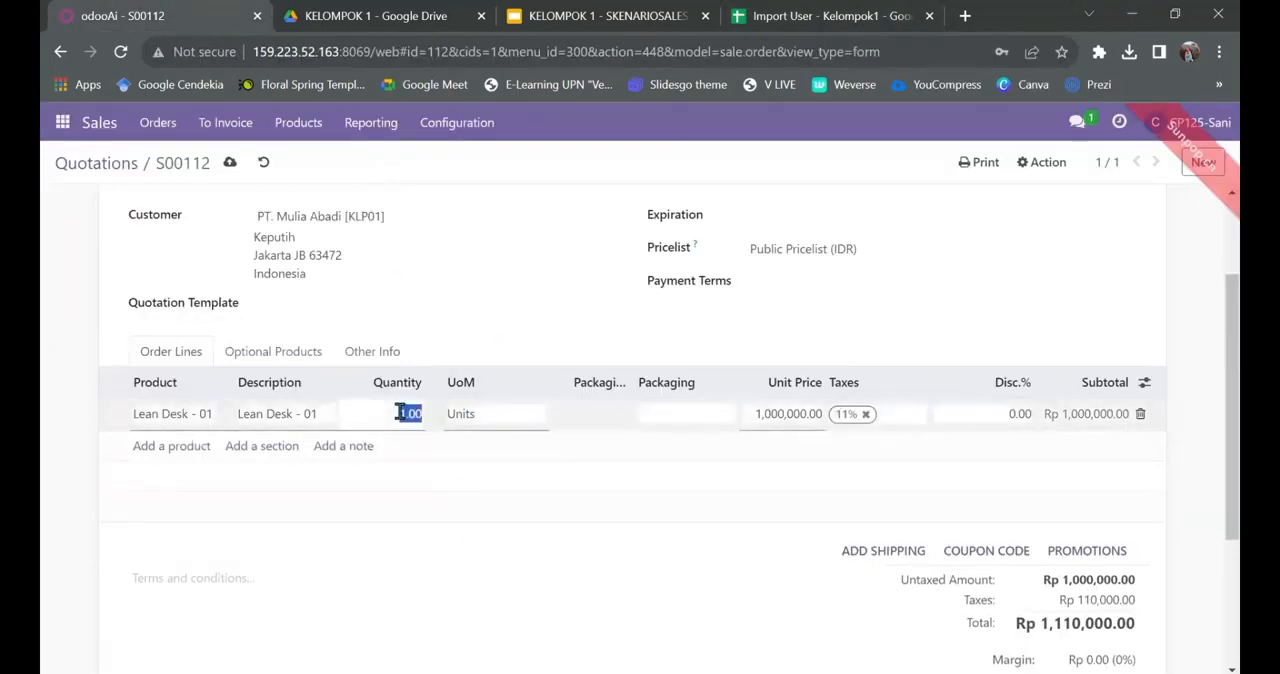
{"action": "type", "text": "15"}
Step: Add the product Glazy Chair - 01 as a second order line of the quotation
{"action": "left_click", "coordinate": [199, 447]}
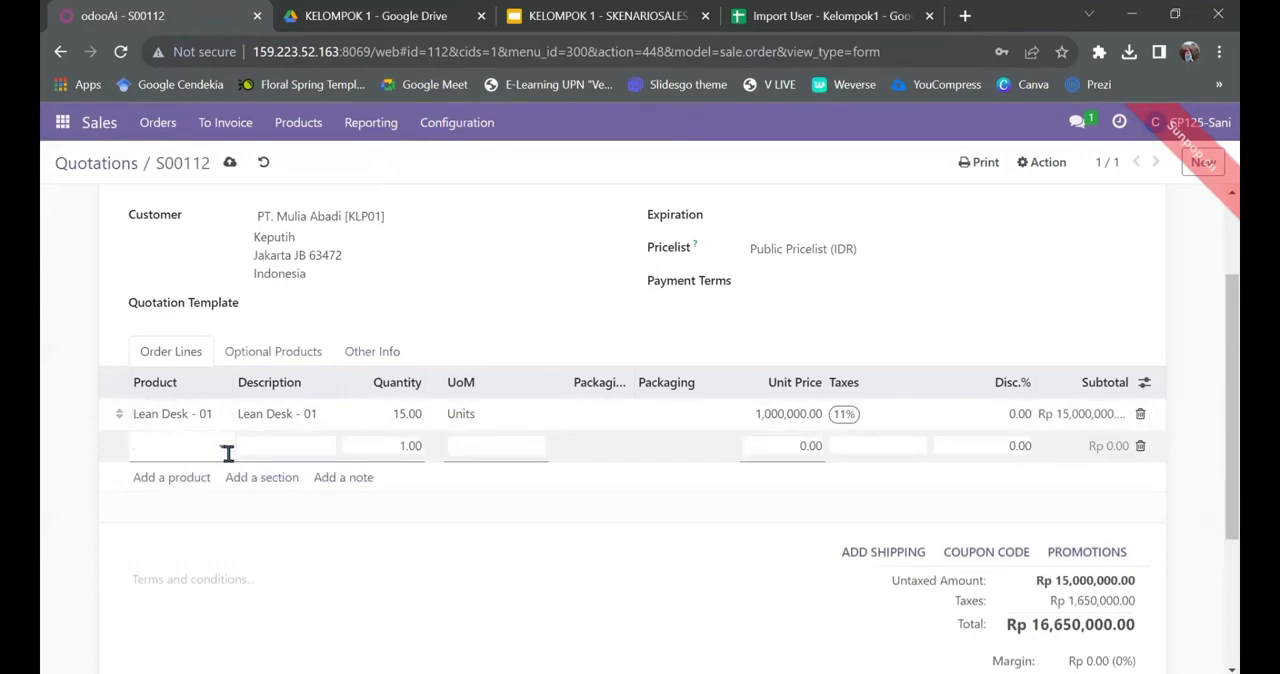
{"action": "type", "text": "G"}
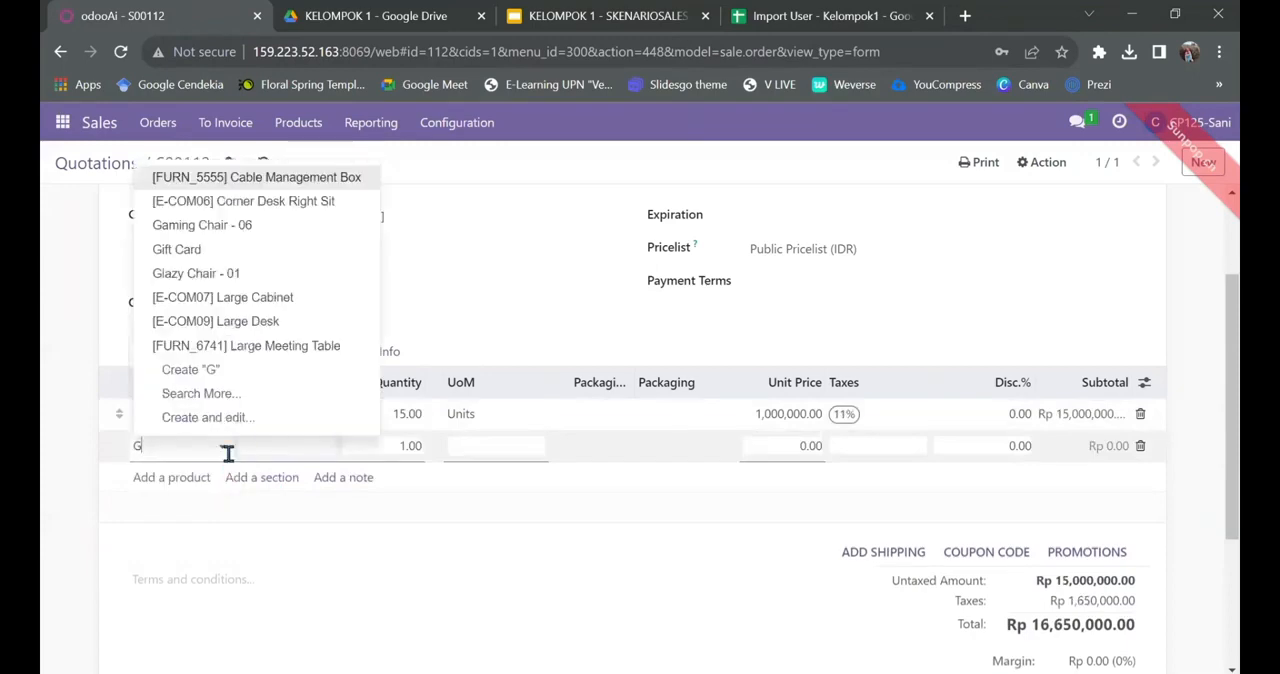
{"action": "type", "text": "la"}
{"action": "left_click", "coordinate": [215, 470]}
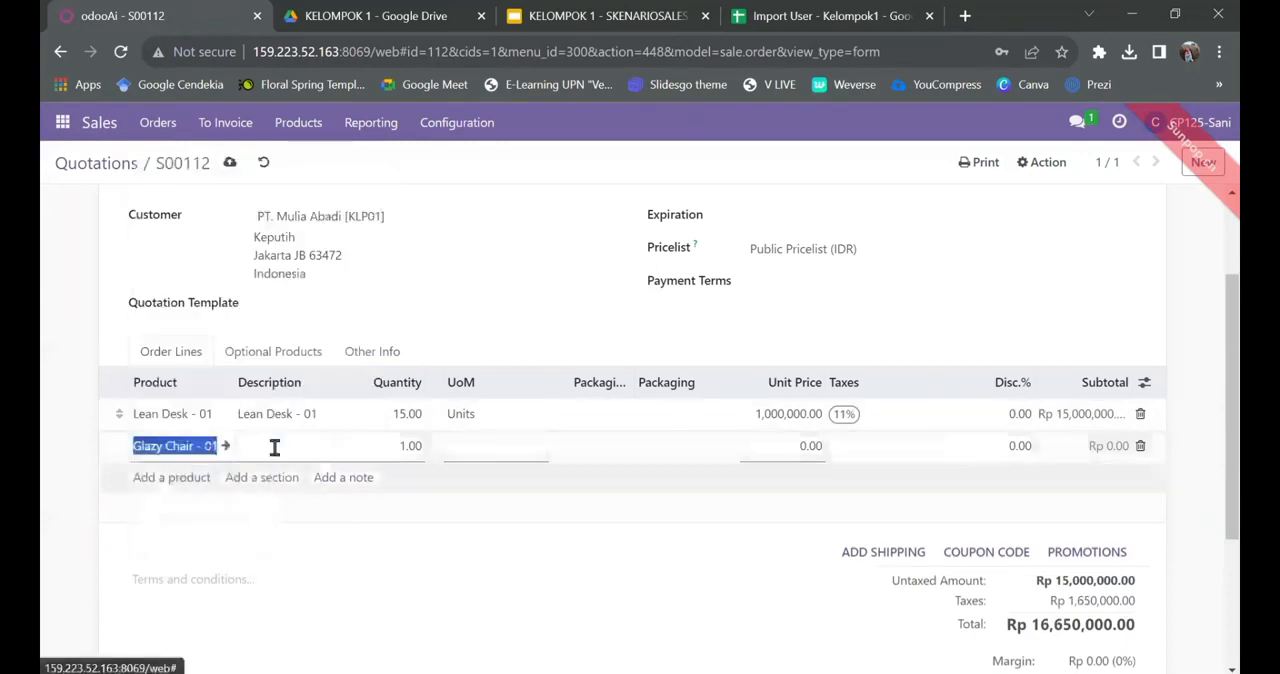
Step: Set the quantity of the Glazy Chair - 01 order line to 20, checking the value in the spreadsheet's Quotation table
{"action": "left_click", "coordinate": [408, 445]}
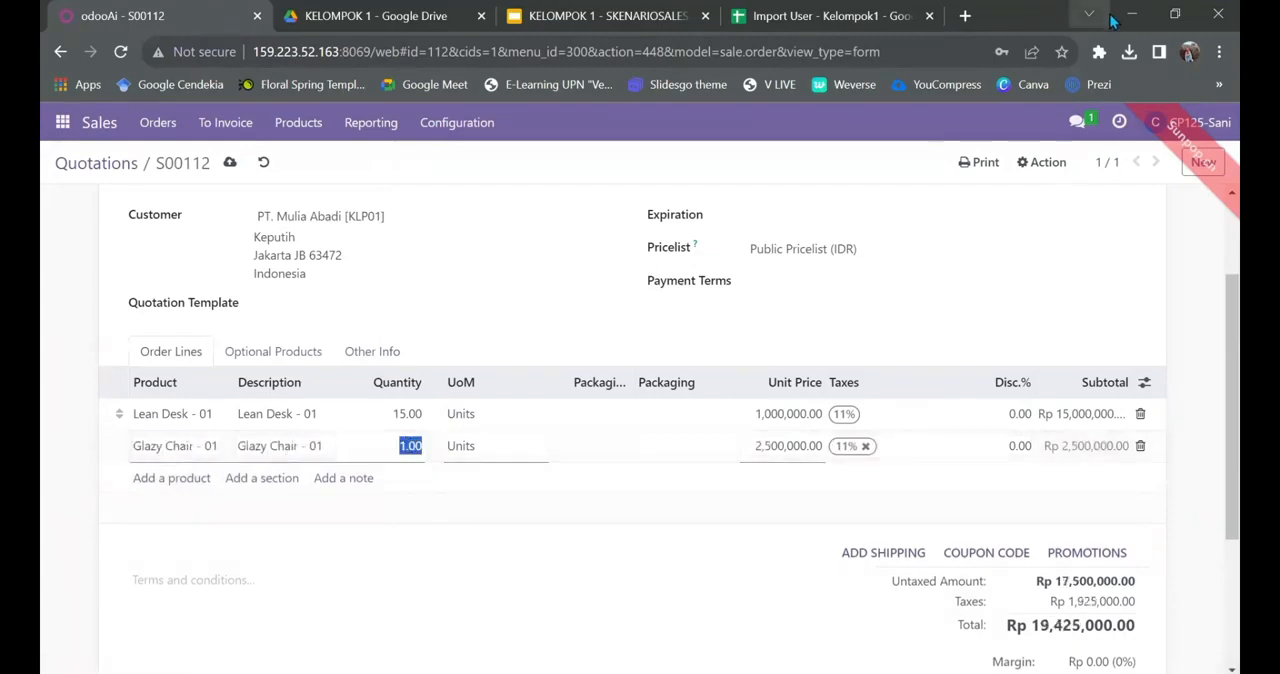
{"action": "left_click", "coordinate": [1089, 14]}
{"action": "left_click", "coordinate": [914, 164]}
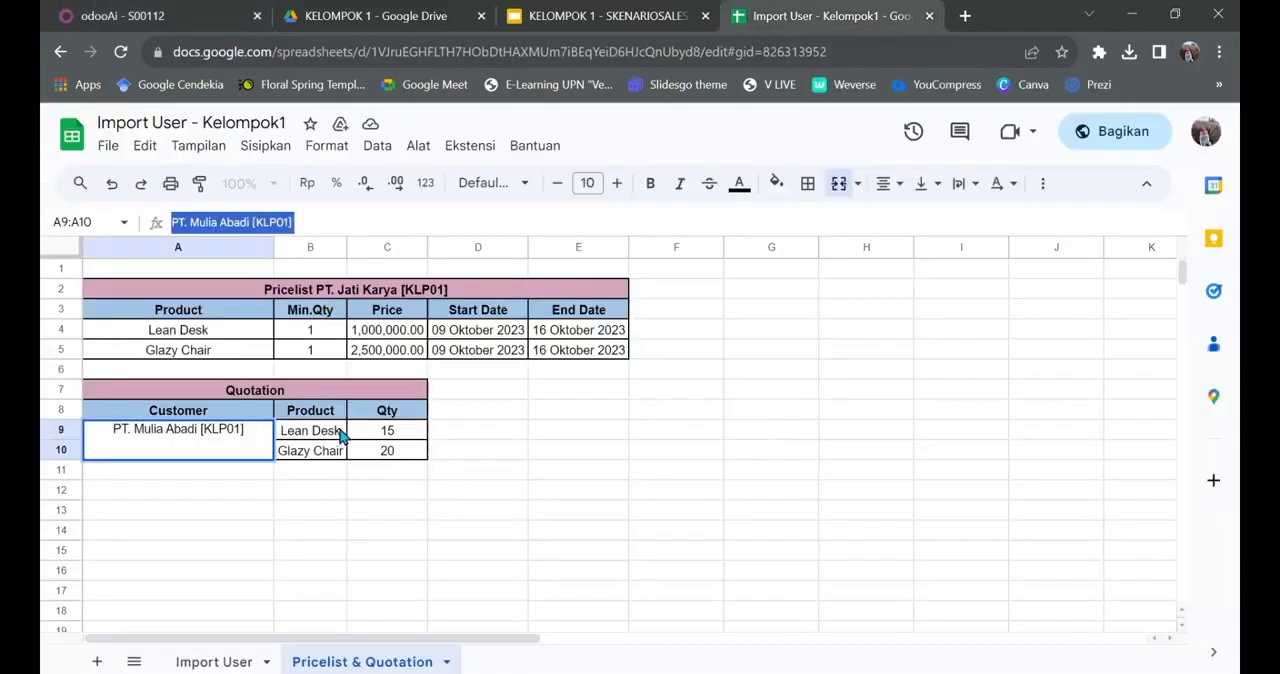
{"action": "left_click", "coordinate": [190, 10]}
{"action": "type", "text": "20"}
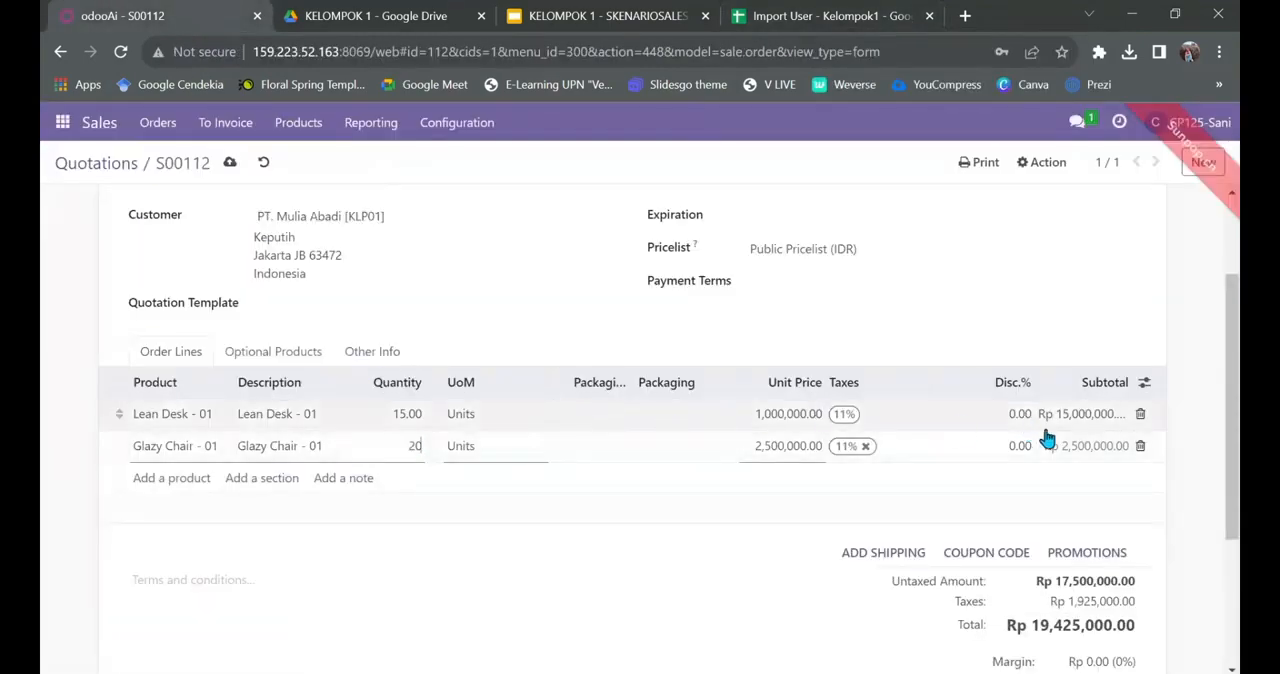
Step: Set the quotation's pricelist to Pricelist PT. Jati Karya [KLP01] (IDR)
{"action": "scroll", "coordinate": [961, 537], "scroll_direction": "down", "scroll_amount": 1}
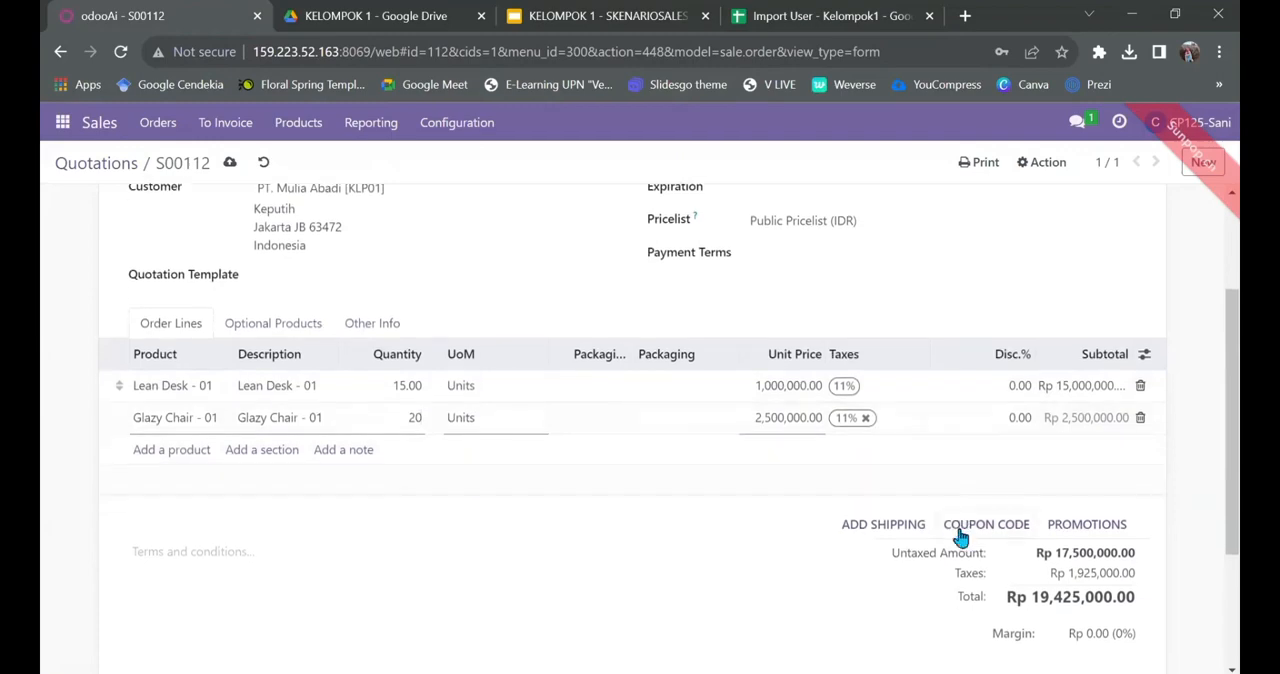
{"action": "scroll", "coordinate": [961, 537], "scroll_direction": "down", "scroll_amount": 2}
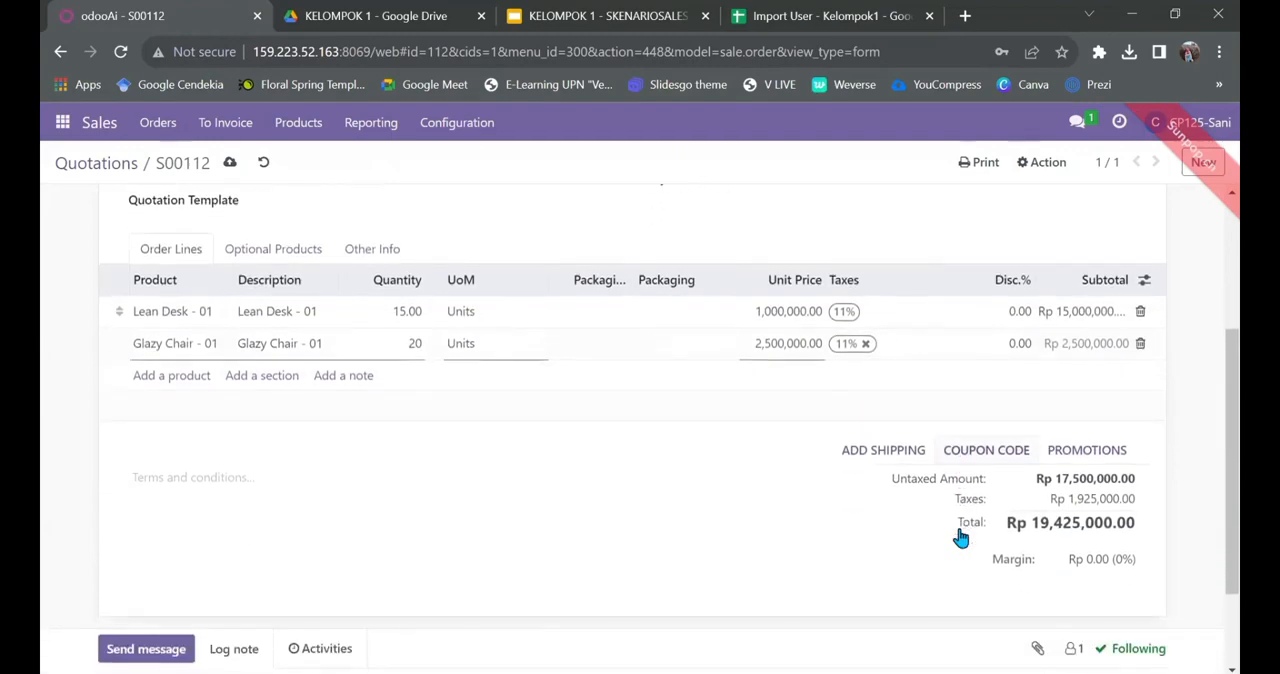
{"action": "scroll", "coordinate": [961, 537], "scroll_direction": "up", "scroll_amount": 1}
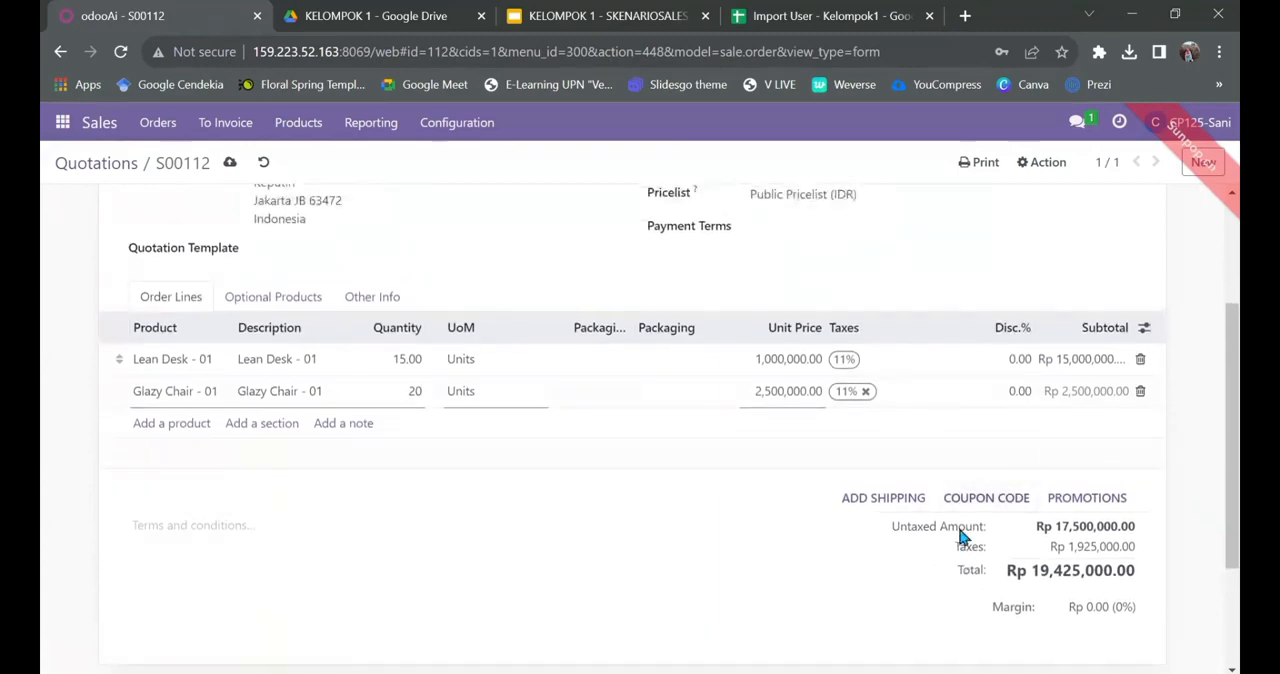
{"action": "scroll", "coordinate": [960, 537], "scroll_direction": "up", "scroll_amount": 2}
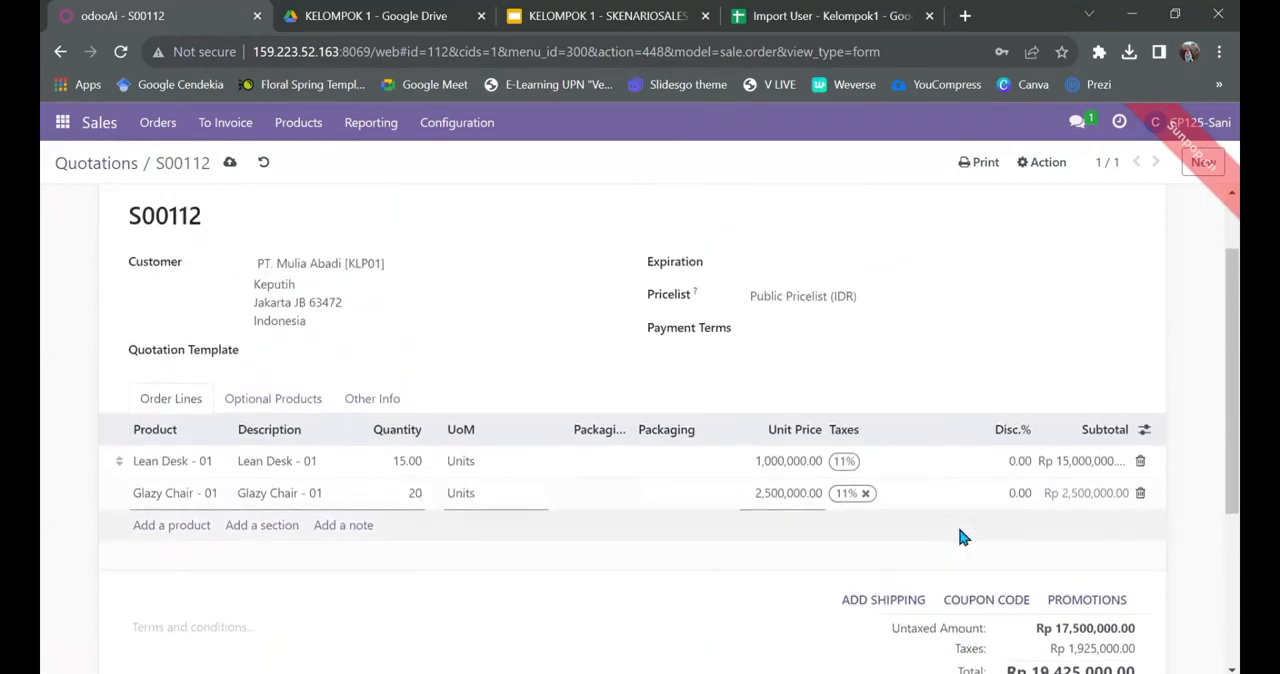
{"action": "left_click", "coordinate": [873, 297]}
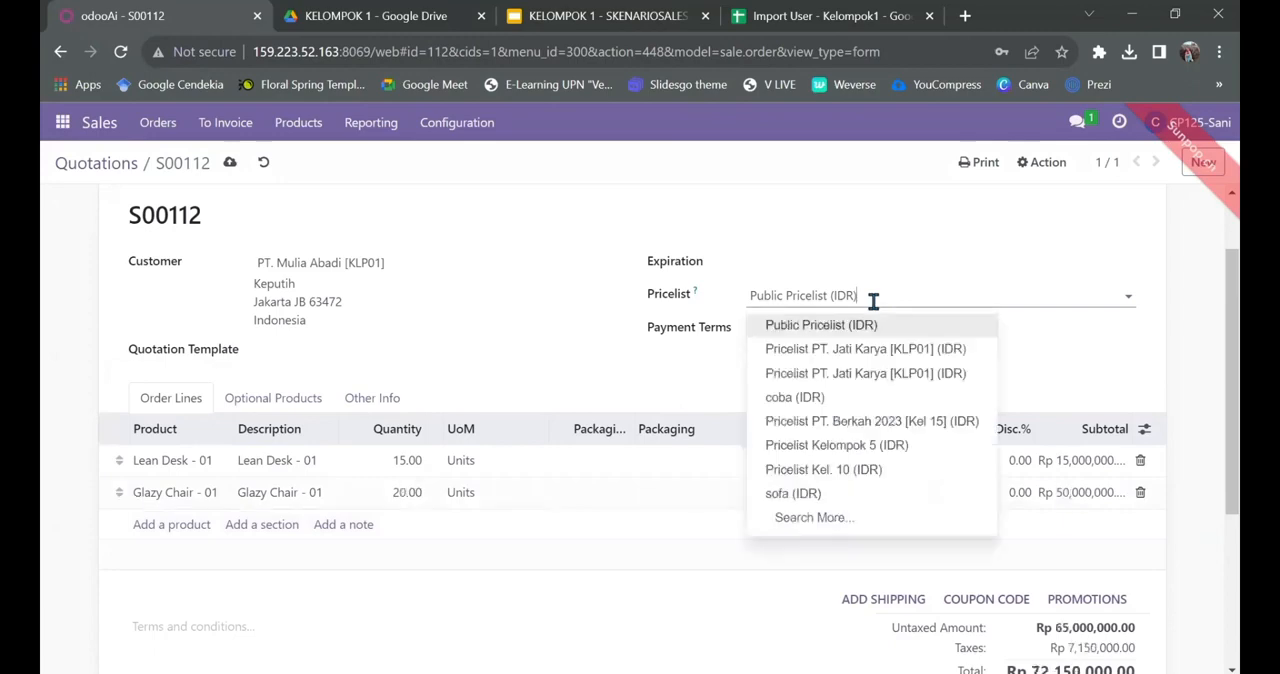
{"action": "left_click", "coordinate": [886, 352]}
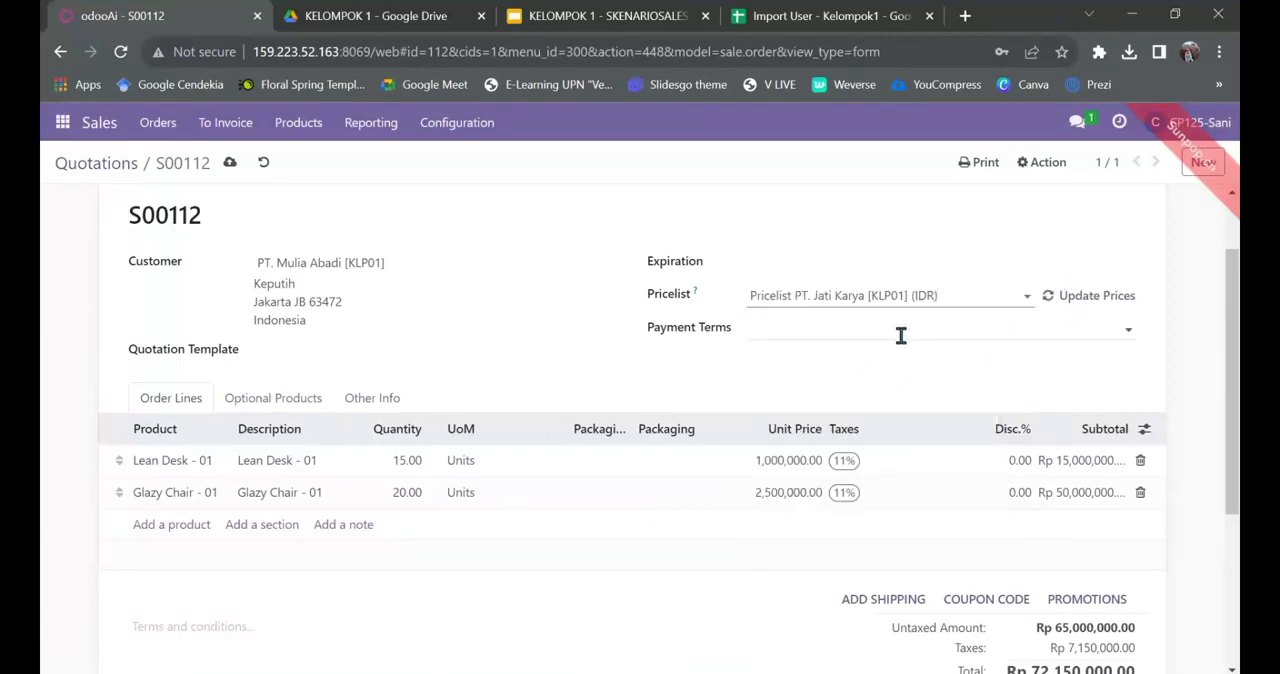
Step: Confirm the quotation and email the order confirmation with its PDF to PT. Mulia Abadi [KLP01]
{"action": "scroll", "coordinate": [892, 342], "scroll_direction": "down", "scroll_amount": 1}
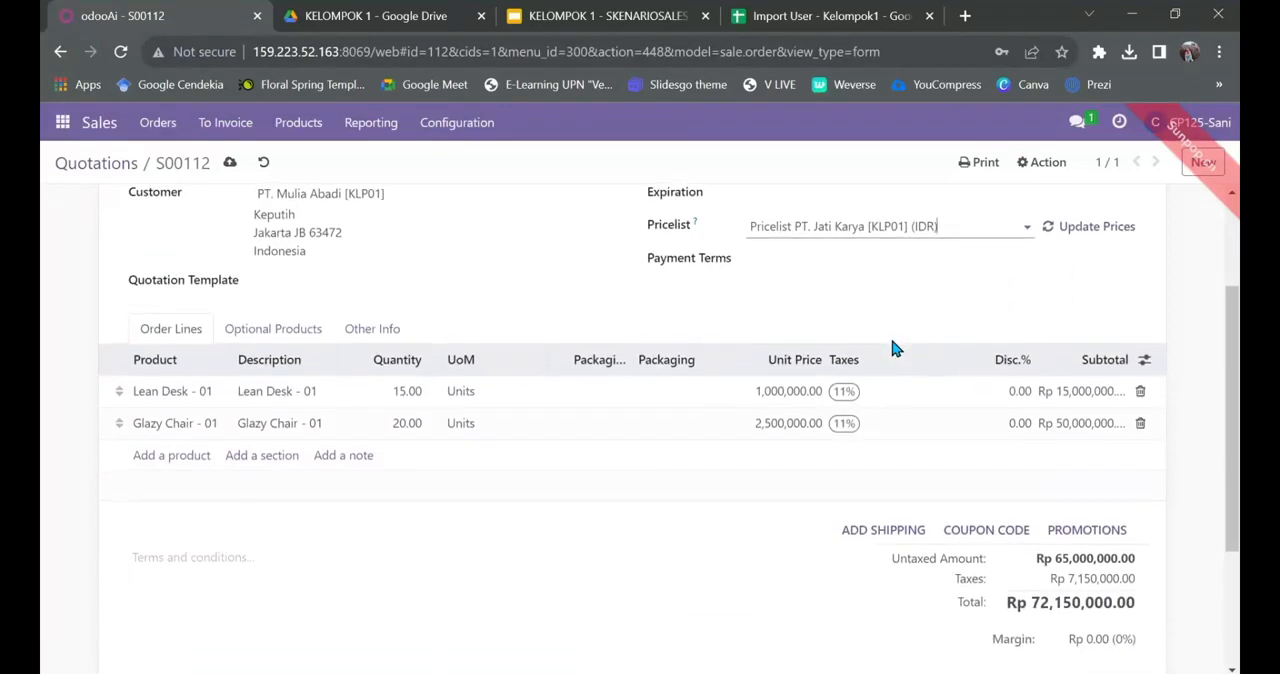
{"action": "scroll", "coordinate": [893, 343], "scroll_direction": "up", "scroll_amount": 2}
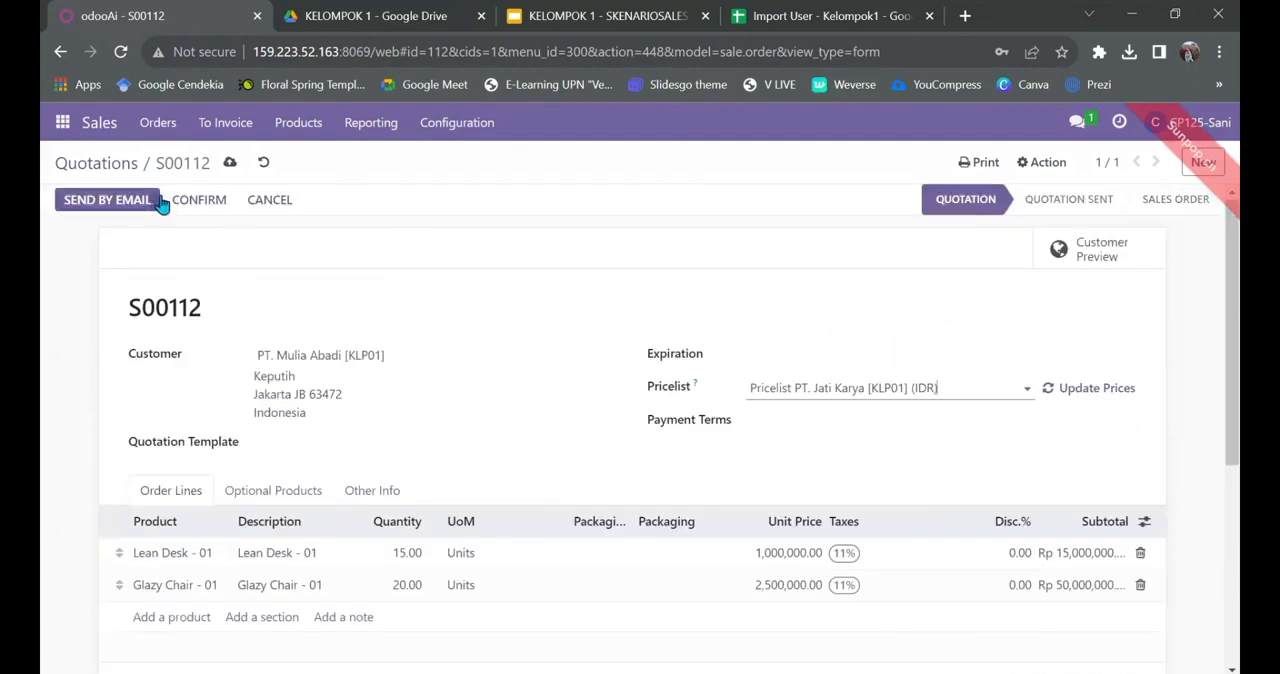
{"action": "left_click", "coordinate": [208, 202]}
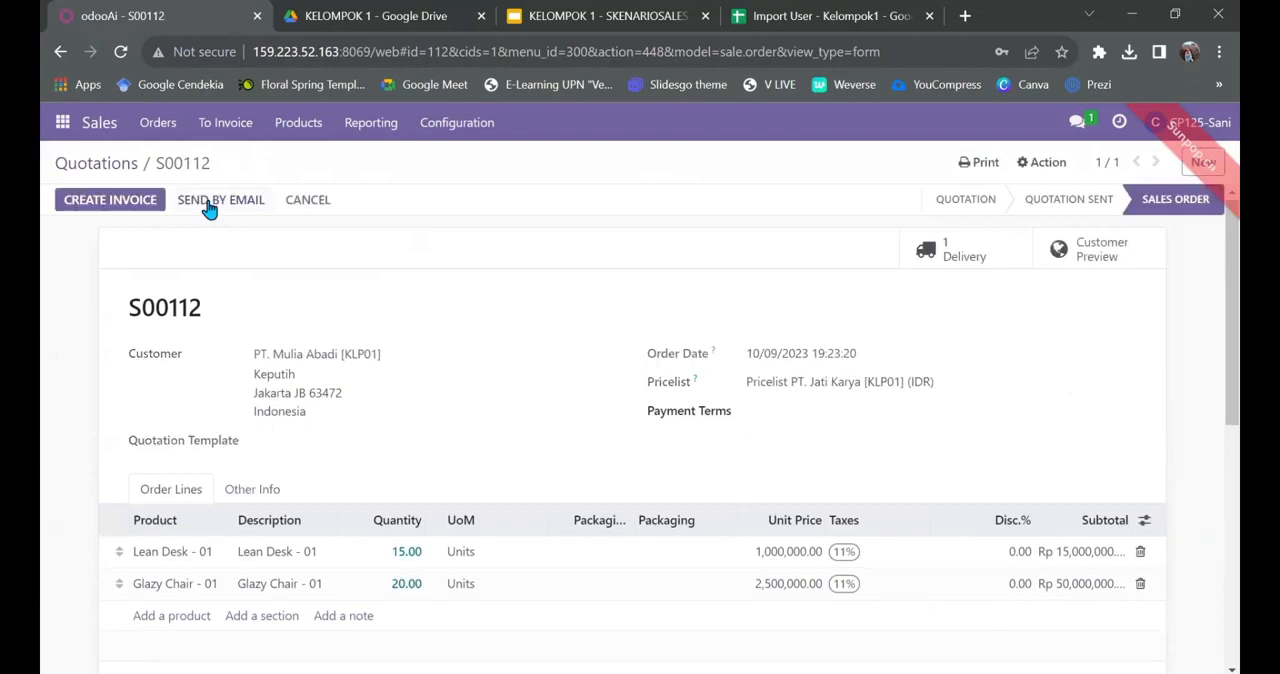
{"action": "left_click", "coordinate": [208, 204]}
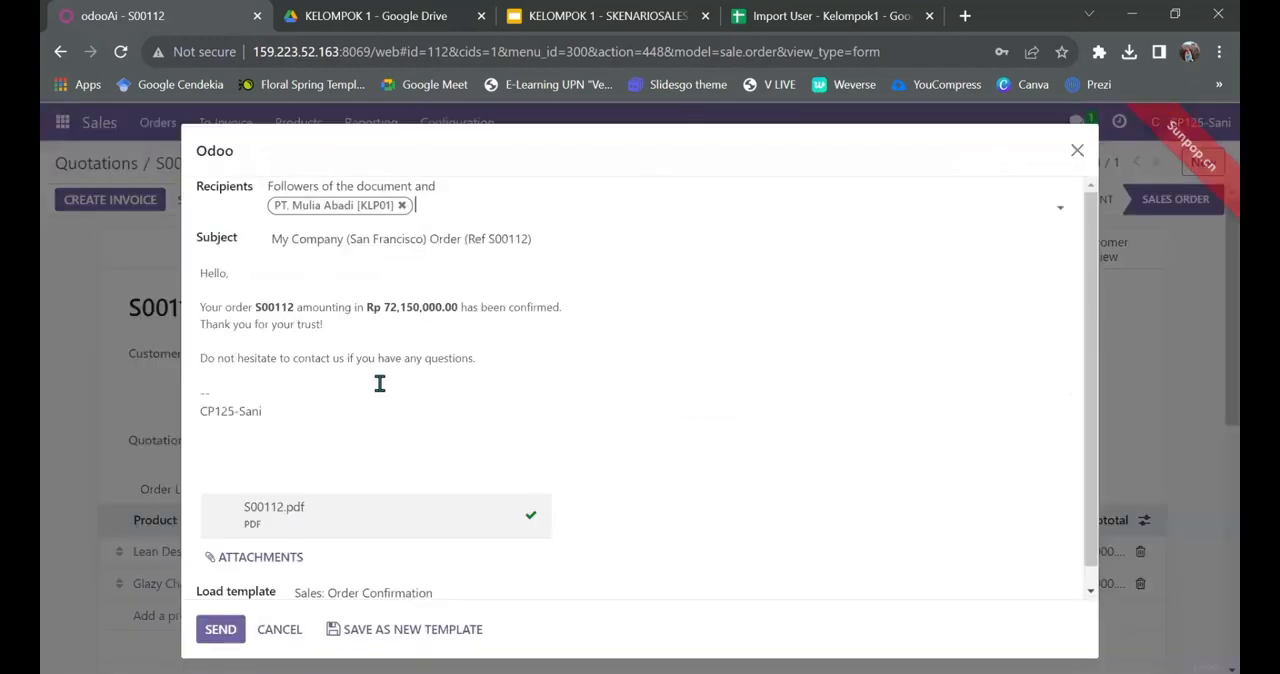
{"action": "scroll", "coordinate": [405, 510], "scroll_direction": "down", "scroll_amount": 1}
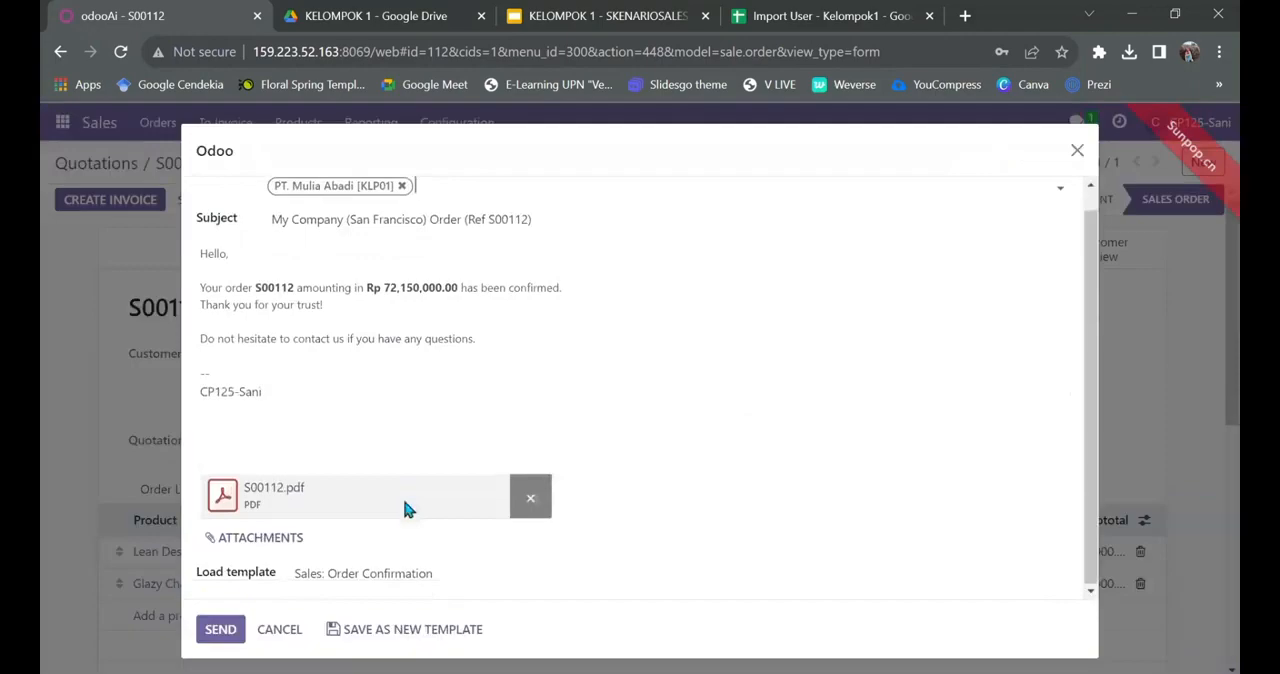
{"action": "left_click", "coordinate": [220, 630]}
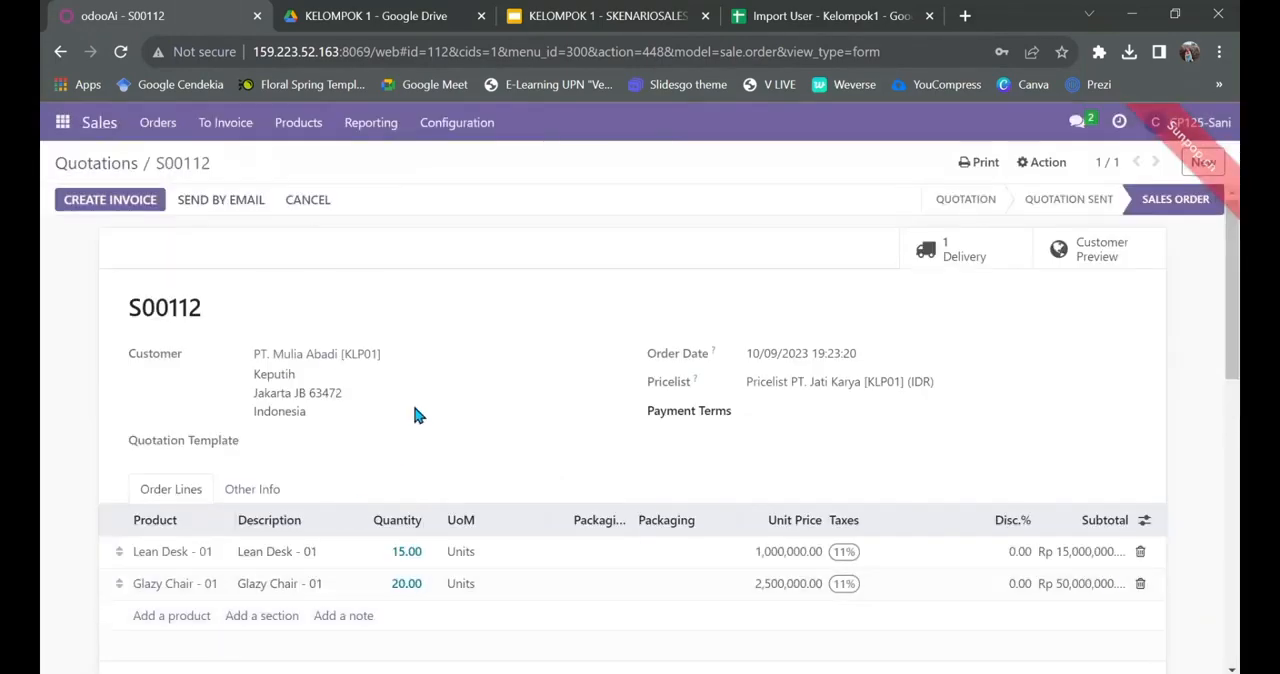
Step: Review the sales order's lines, totals and message log, including the sent confirmation email
{"action": "scroll", "coordinate": [415, 410], "scroll_direction": "down", "scroll_amount": 1}
{"action": "scroll", "coordinate": [418, 416], "scroll_direction": "down", "scroll_amount": 10}
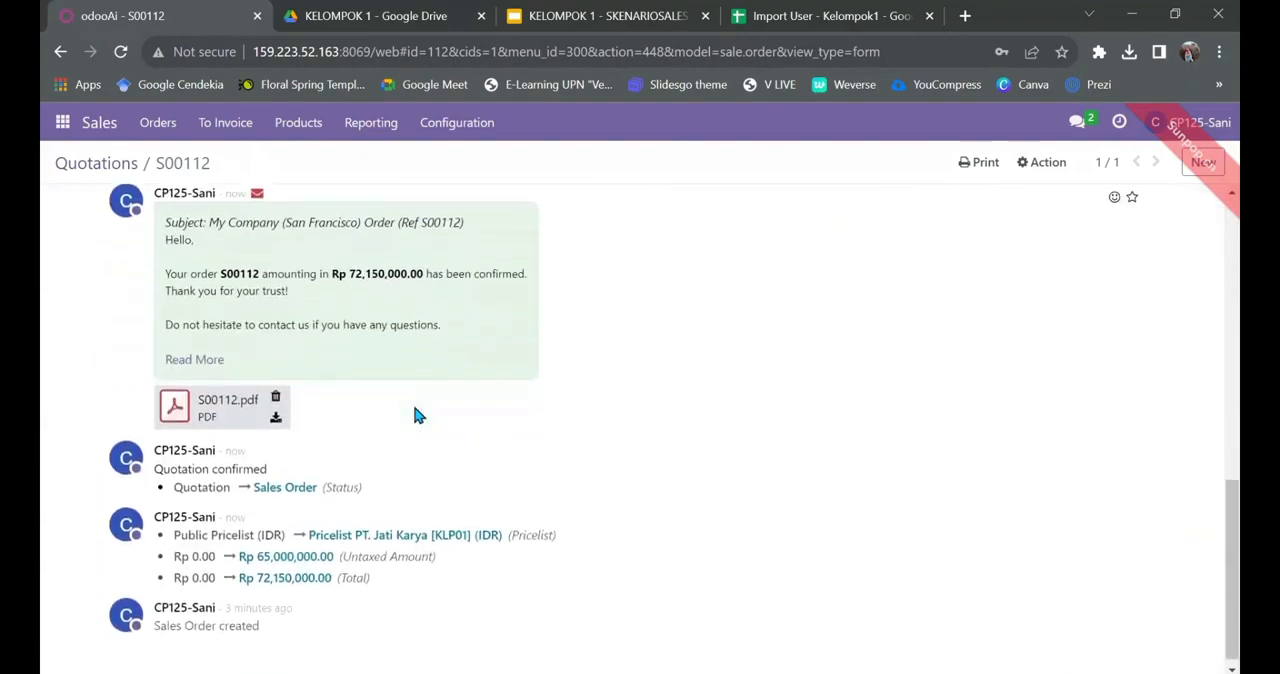
{"action": "scroll", "coordinate": [418, 416], "scroll_direction": "up", "scroll_amount": 10}
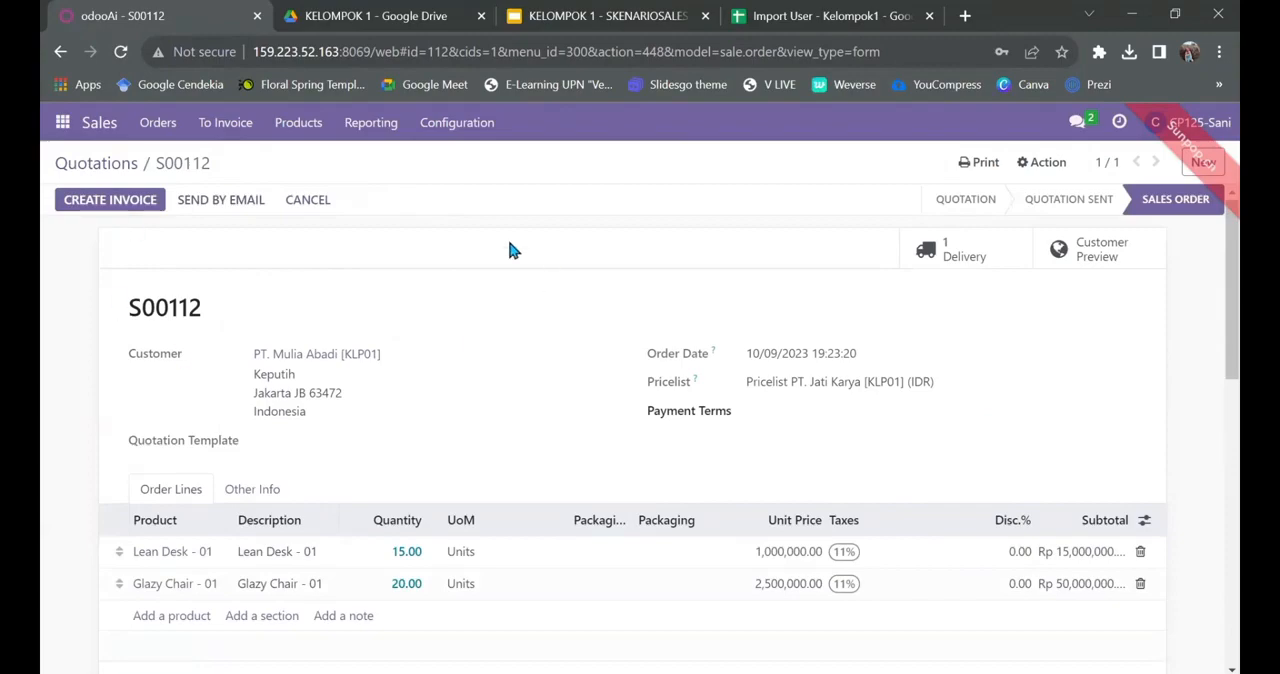
{"action": "scroll", "coordinate": [366, 338], "scroll_direction": "down", "scroll_amount": 1}
{"action": "scroll", "coordinate": [366, 338], "scroll_direction": "up", "scroll_amount": 1}
{"action": "scroll", "coordinate": [412, 436], "scroll_direction": "down", "scroll_amount": 3}
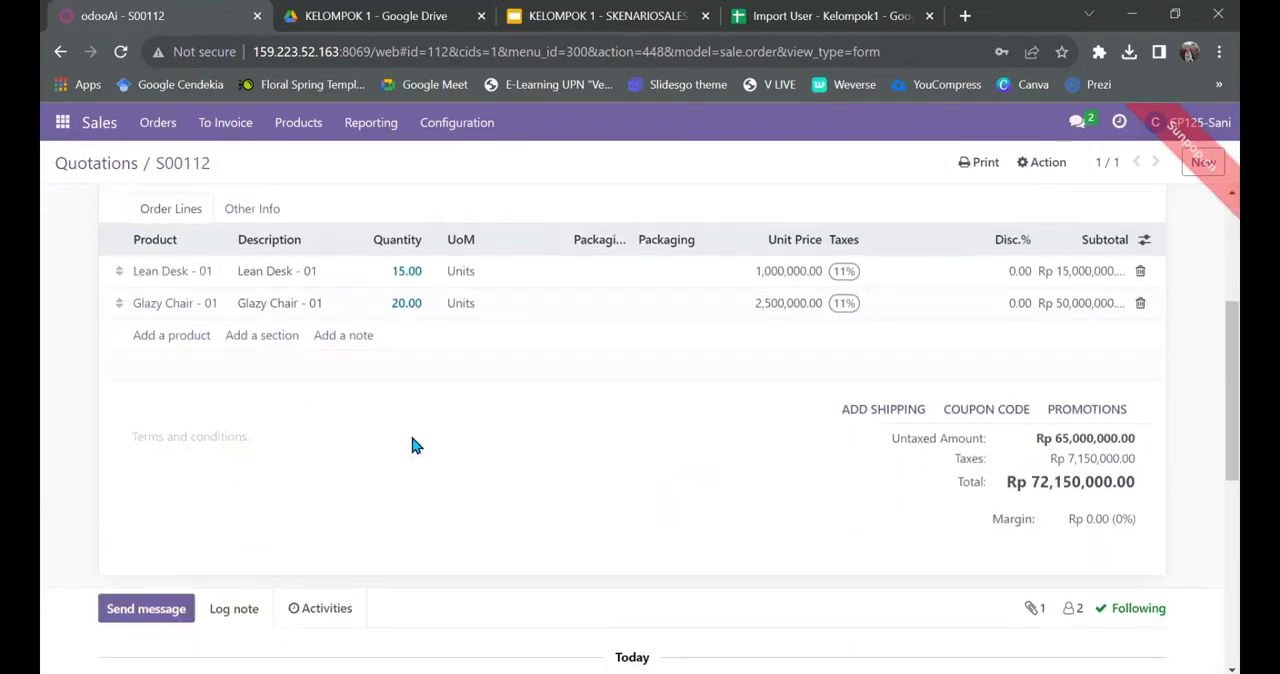
{"action": "scroll", "coordinate": [410, 432], "scroll_direction": "down", "scroll_amount": 2}
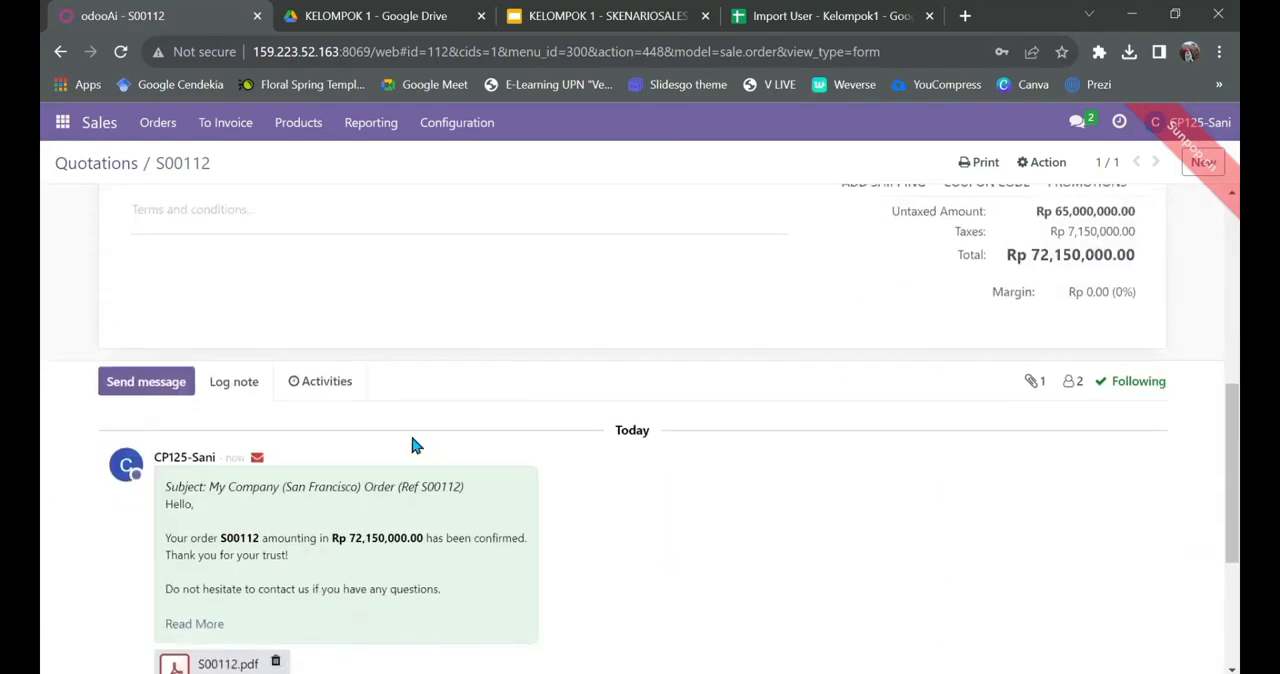
{"action": "scroll", "coordinate": [410, 432], "scroll_direction": "down", "scroll_amount": 3}
{"action": "scroll", "coordinate": [415, 444], "scroll_direction": "up", "scroll_amount": 10}
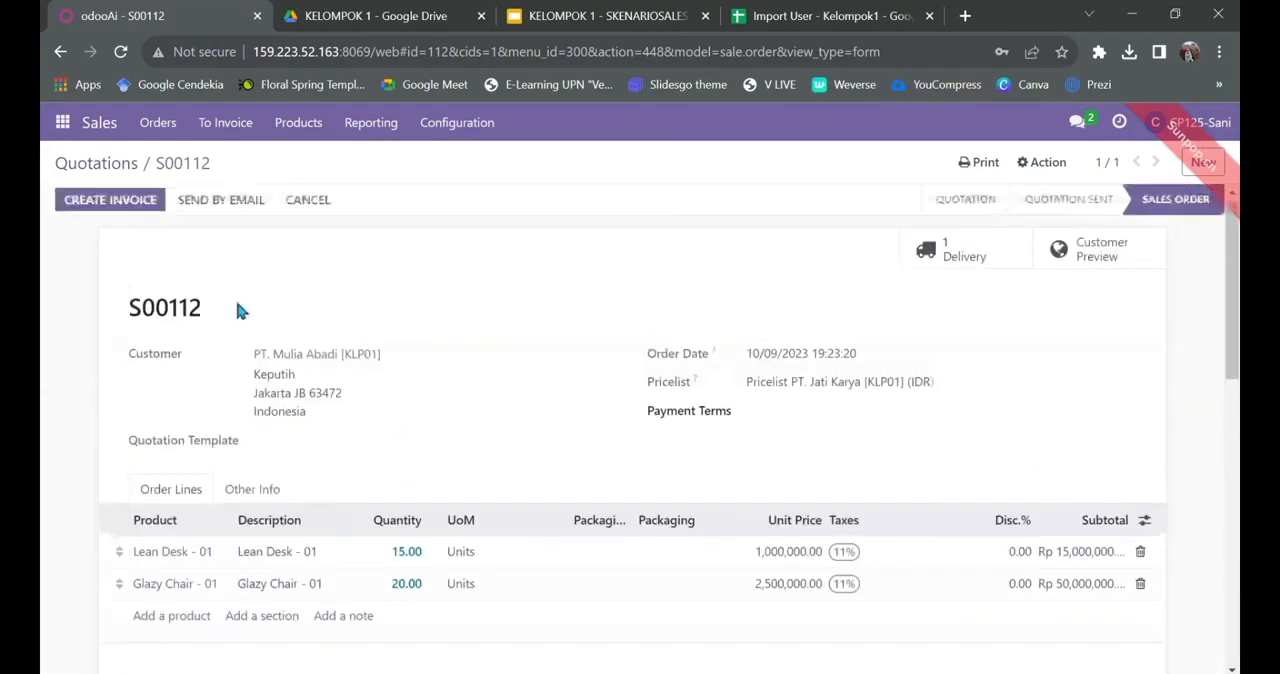
Step: Switch to Discuss and open the kelompok 1 Skenario Sales channel
{"action": "left_click", "coordinate": [62, 124]}
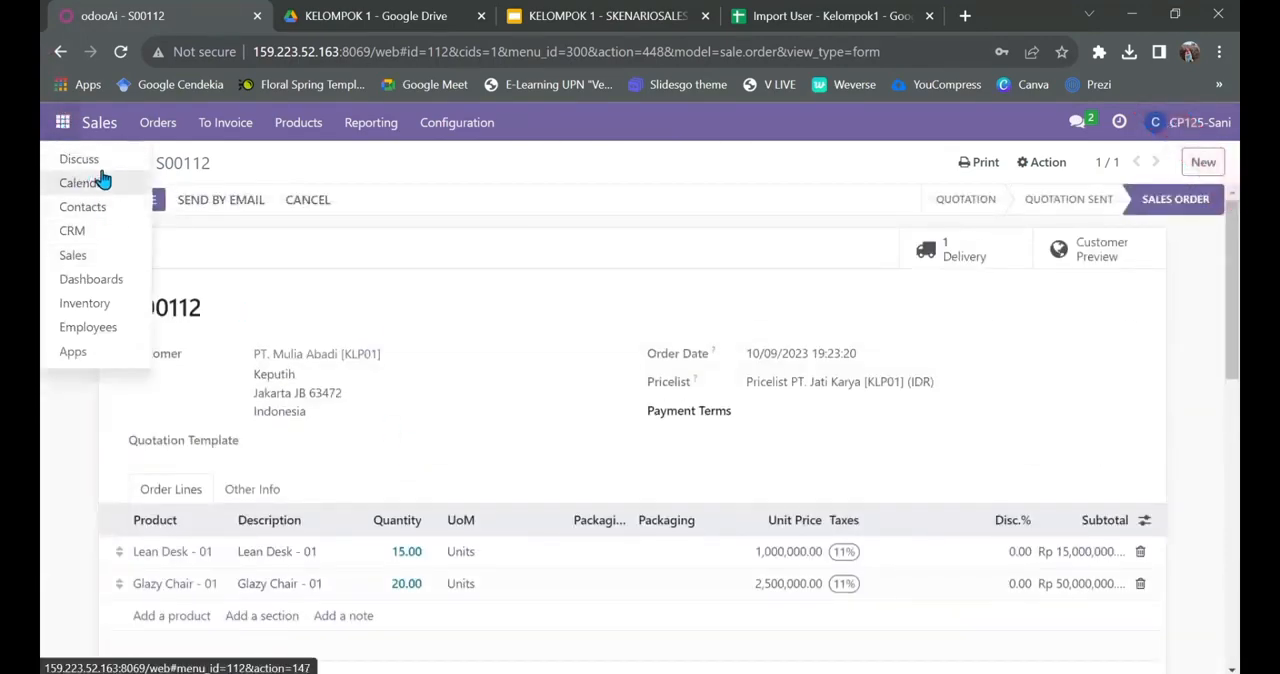
{"action": "left_click", "coordinate": [80, 160]}
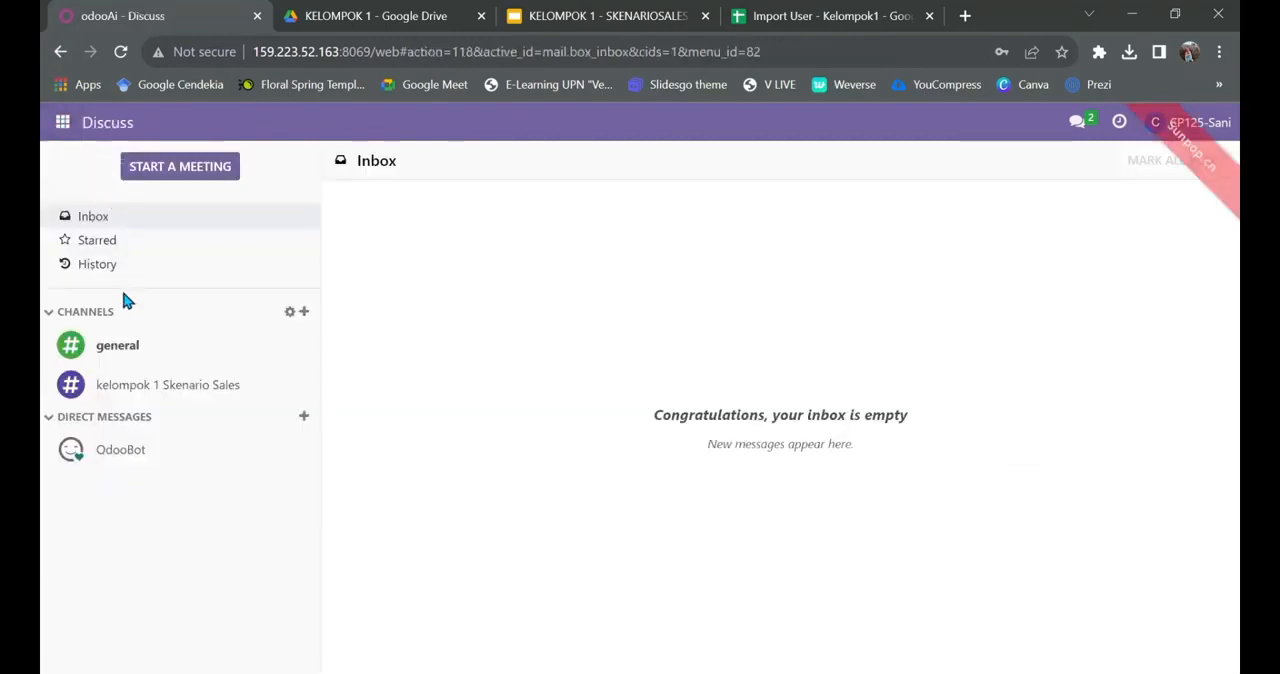
{"action": "left_click", "coordinate": [125, 378]}
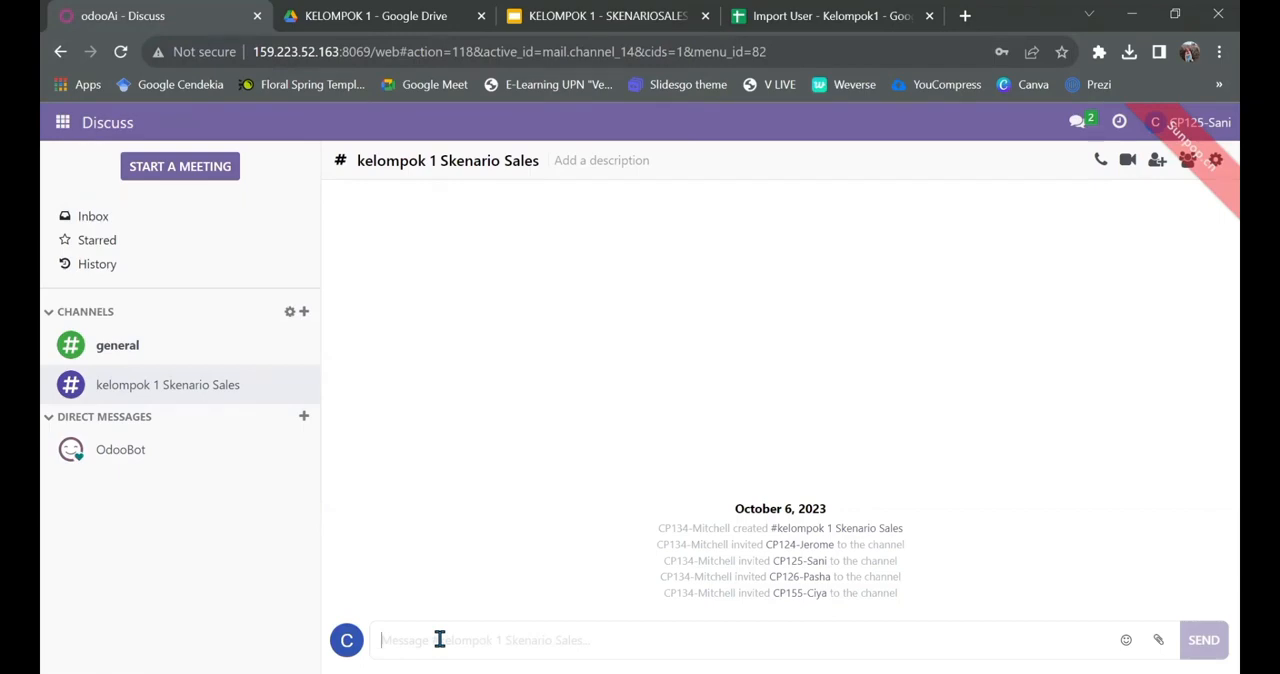
Step: Send the message "Halo pak, tolong validate quotation yang sudah dibuat. Terima kasih" in the kelompok 1 Skenario Sales channel
{"action": "type", "text": "Ha"}
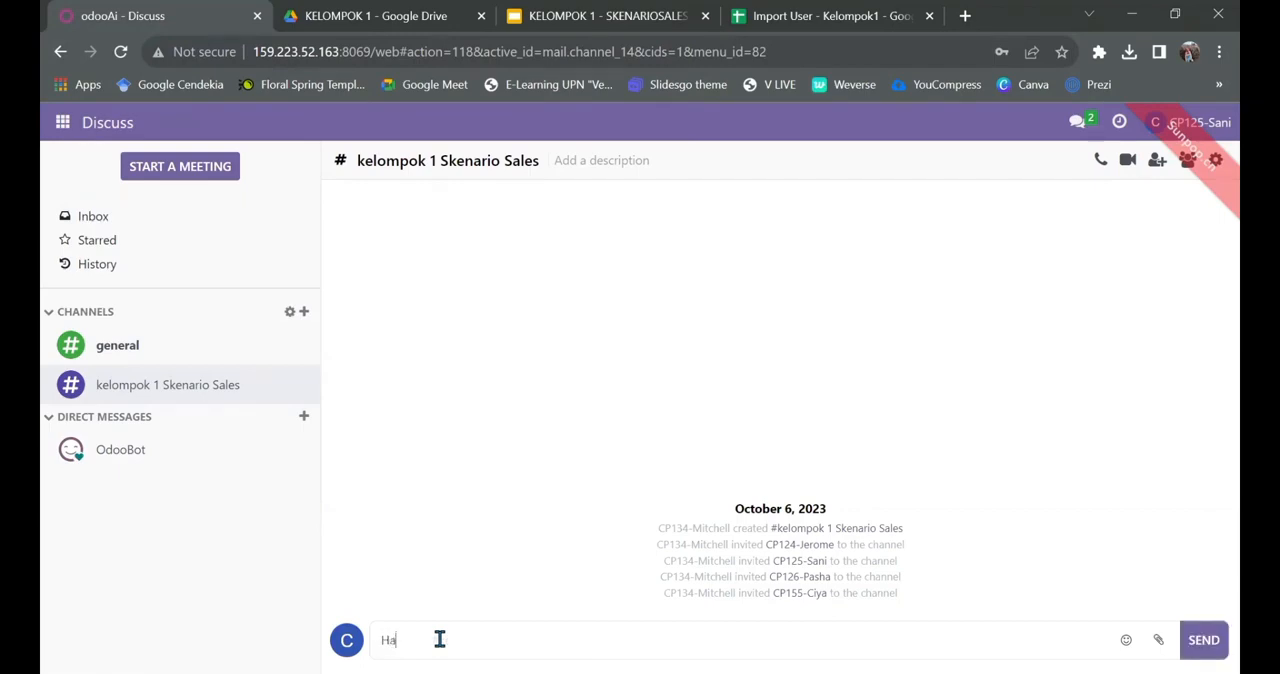
{"action": "type", "text": "lo pak, tolong validate"}
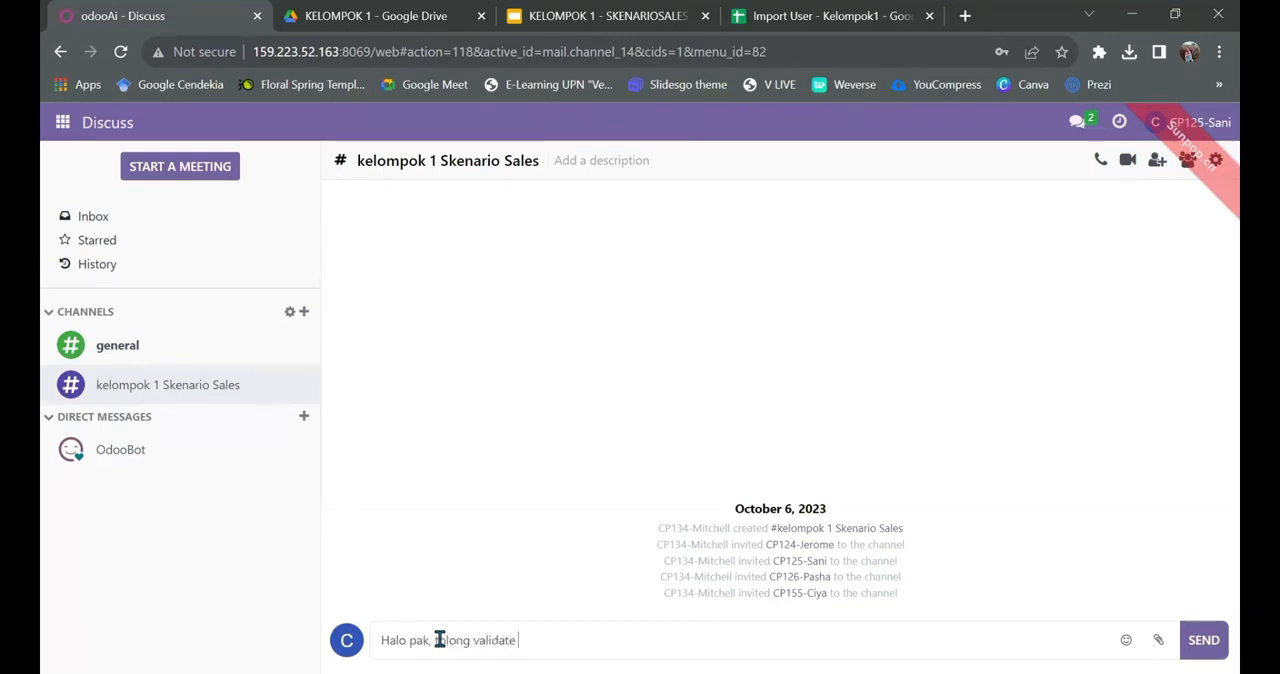
{"action": "type", "text": " quotation yang sudah di"}
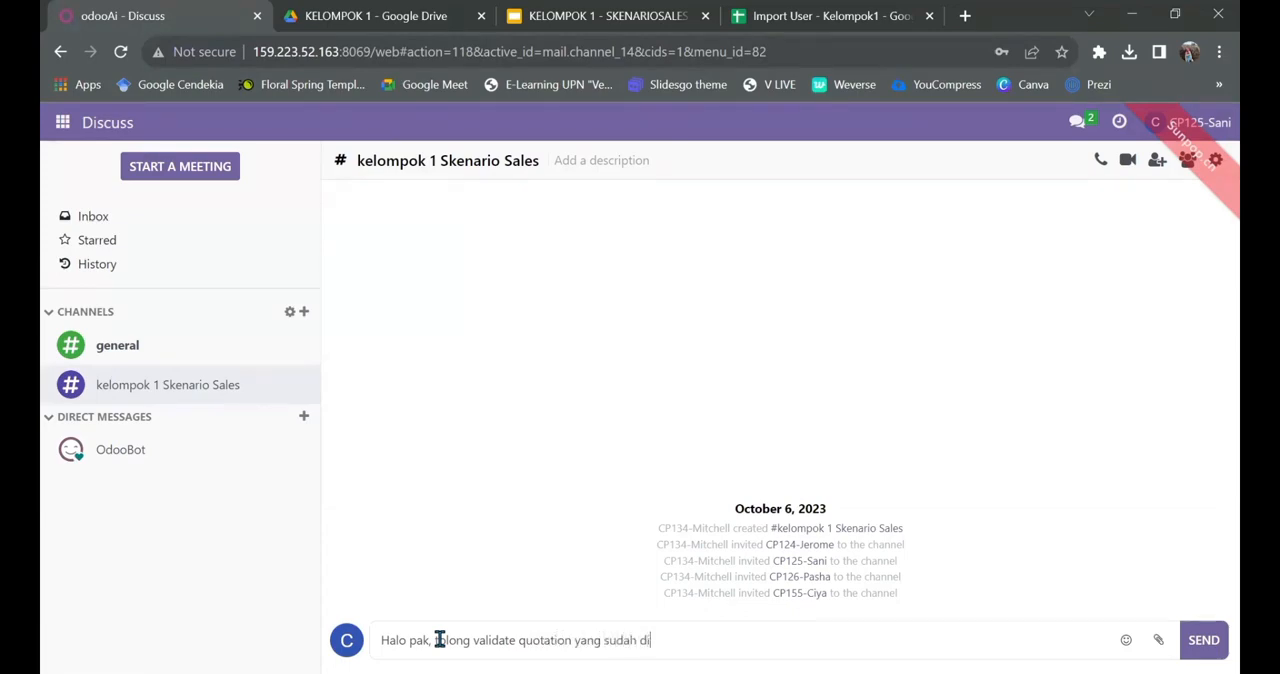
{"action": "type", "text": "buat. Terima kasih"}
{"action": "key", "text": "Return"}
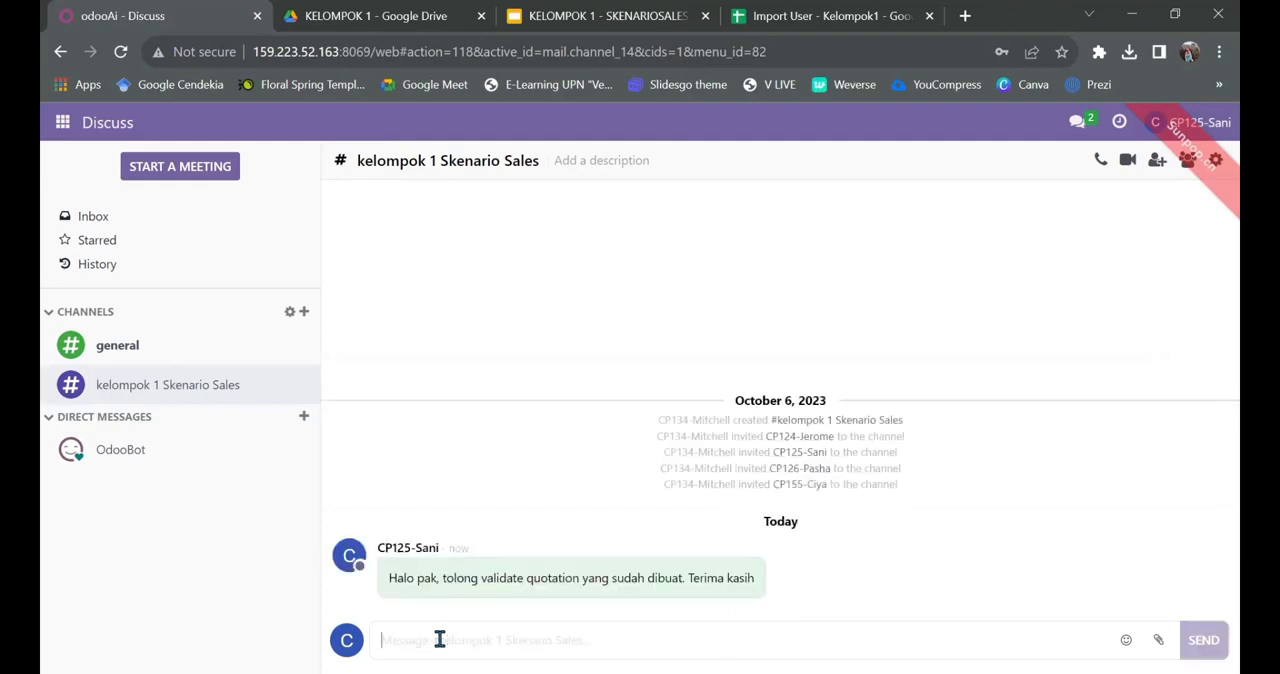
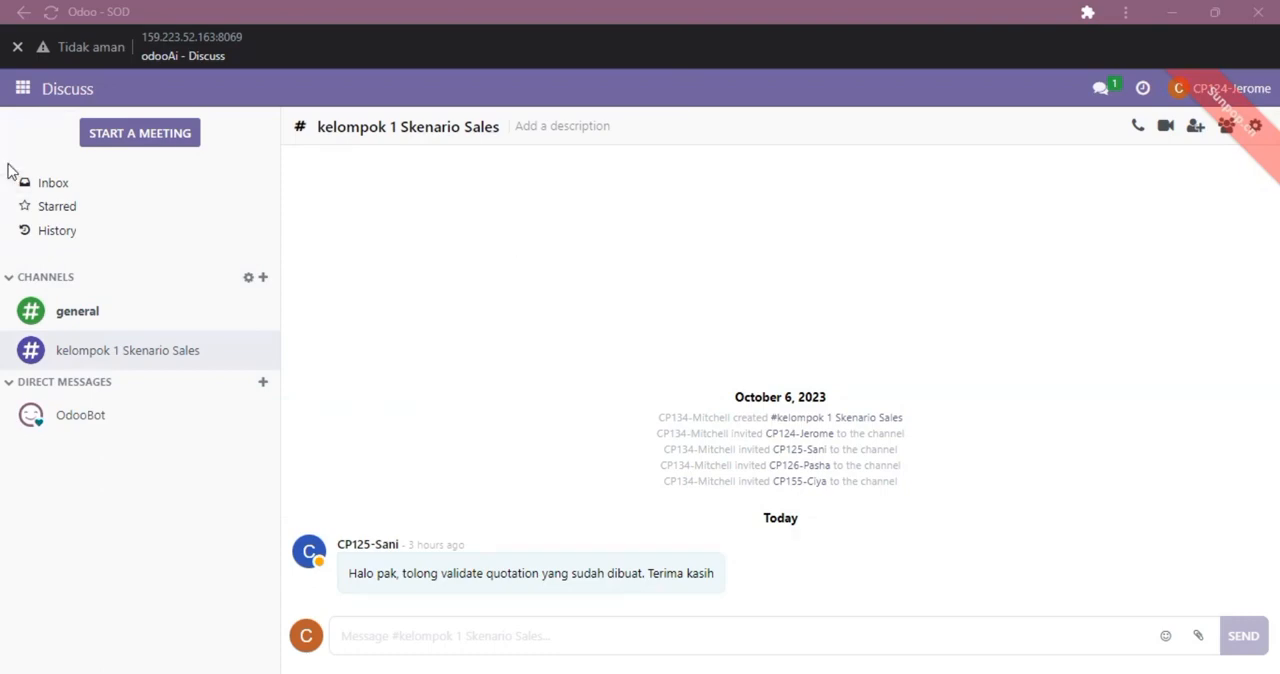
Step: Switch to Sales and remove the My Quotations filter from the quotations list
{"action": "left_click", "coordinate": [22, 88]}
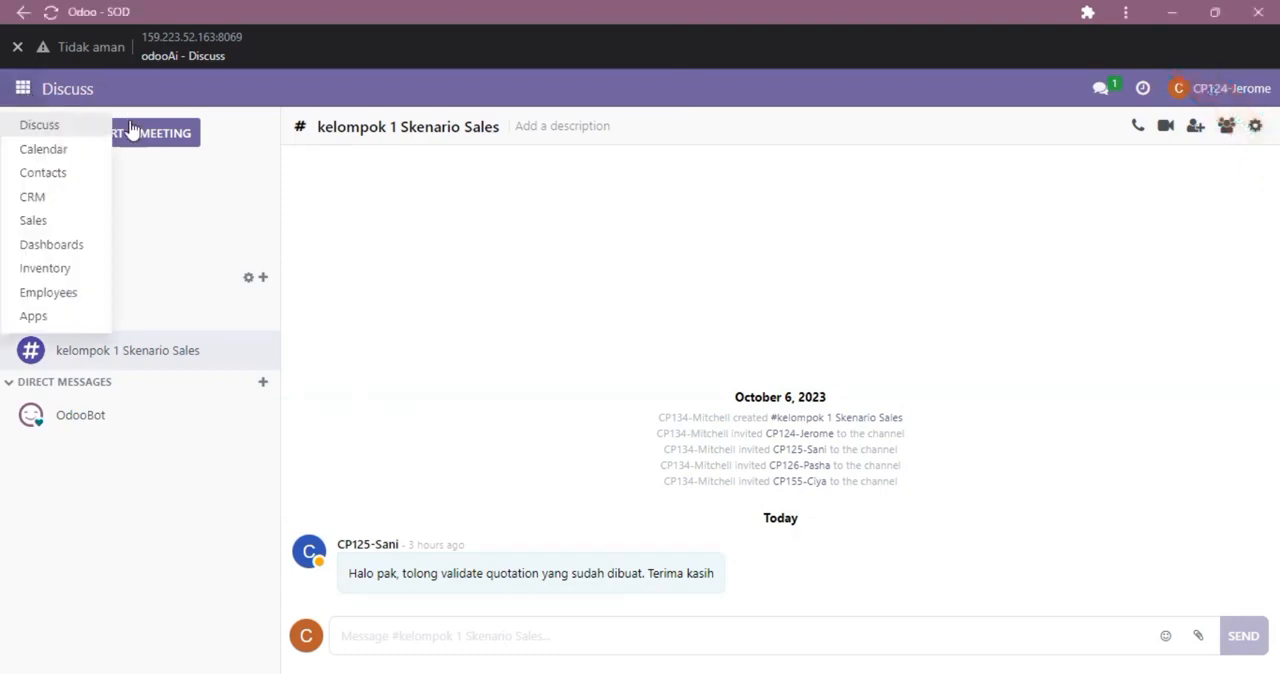
{"action": "left_click", "coordinate": [84, 229]}
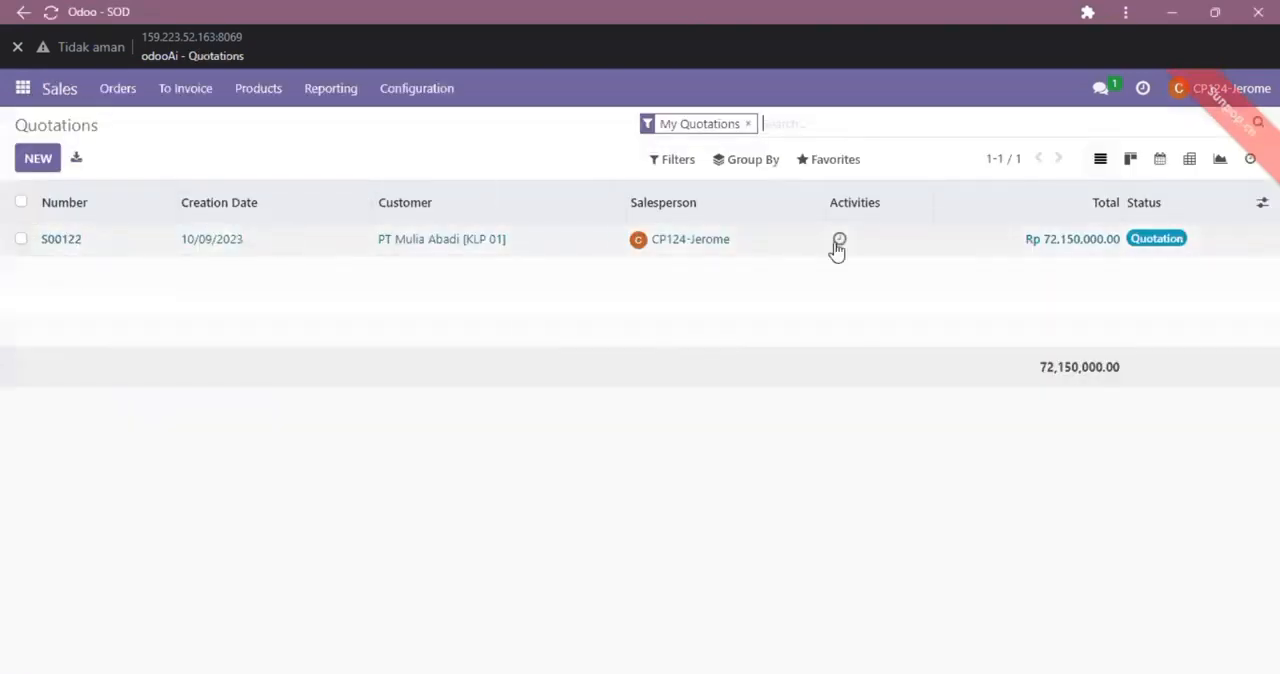
{"action": "left_click", "coordinate": [747, 125]}
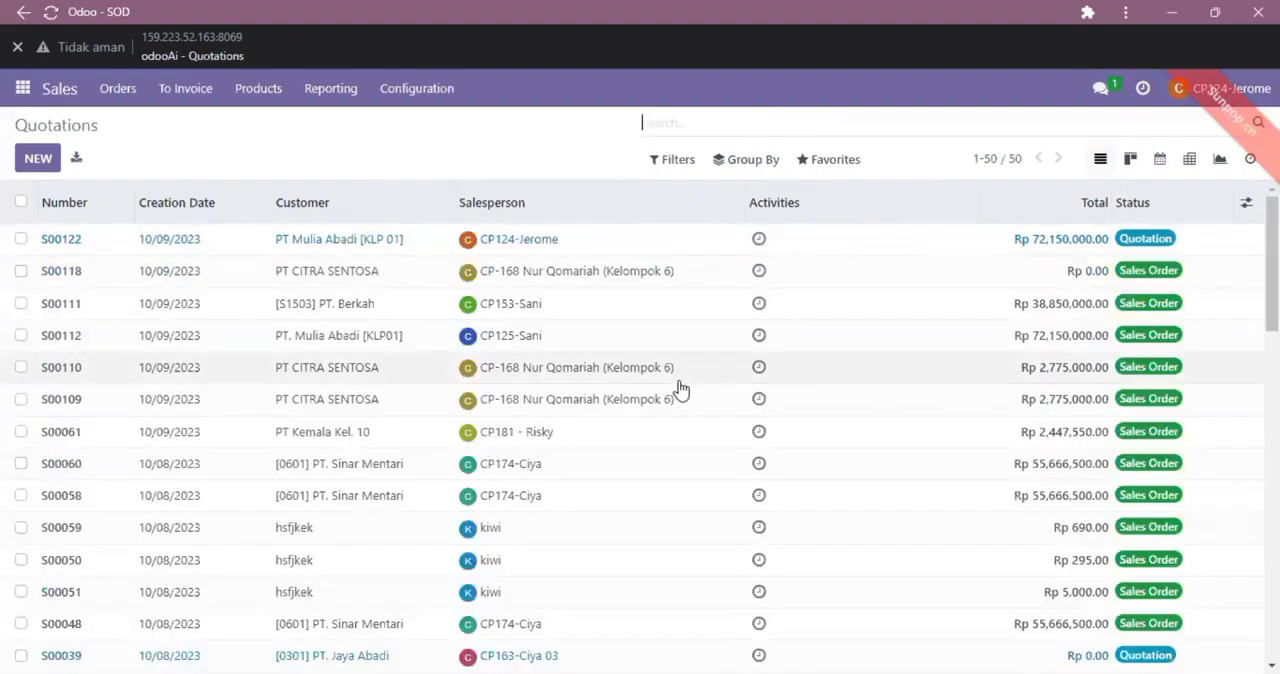
Step: Look through the full quotations list, checking the customers, salespersons, totals and statuses
{"action": "scroll", "coordinate": [683, 370], "scroll_direction": "down", "scroll_amount": 2}
{"action": "scroll", "coordinate": [684, 361], "scroll_direction": "down", "scroll_amount": 6}
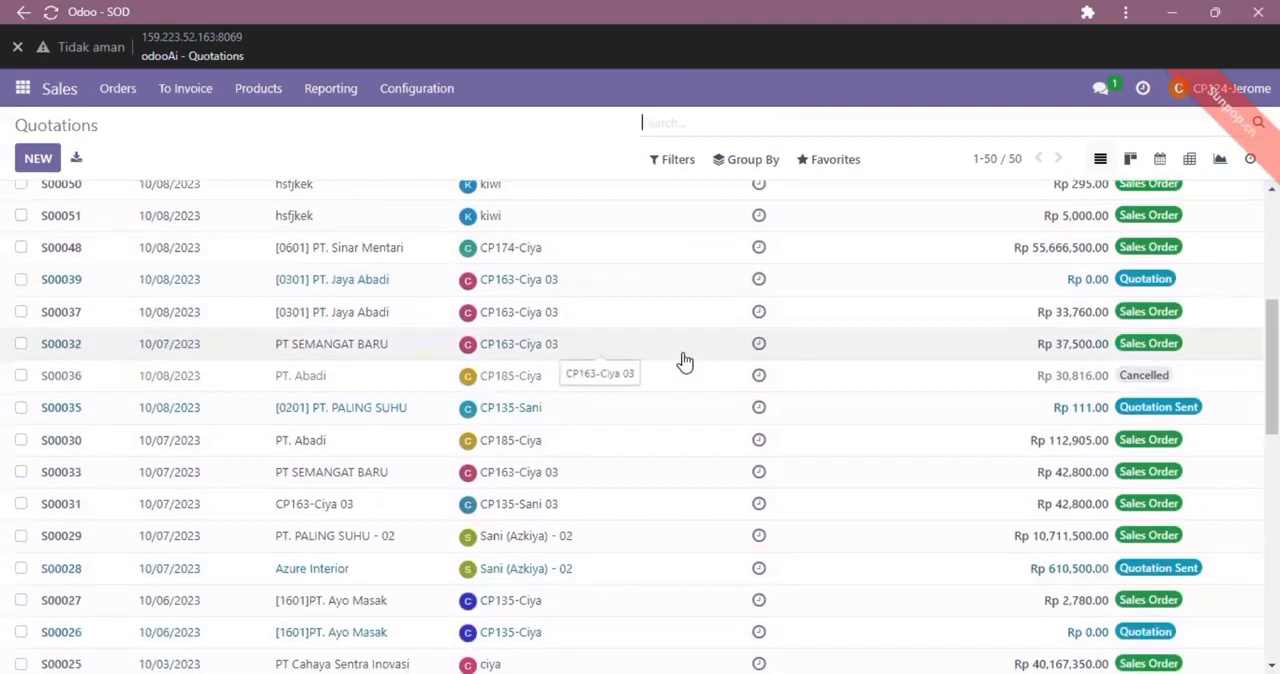
{"action": "scroll", "coordinate": [684, 361], "scroll_direction": "down", "scroll_amount": 1}
{"action": "scroll", "coordinate": [684, 361], "scroll_direction": "down", "scroll_amount": 6}
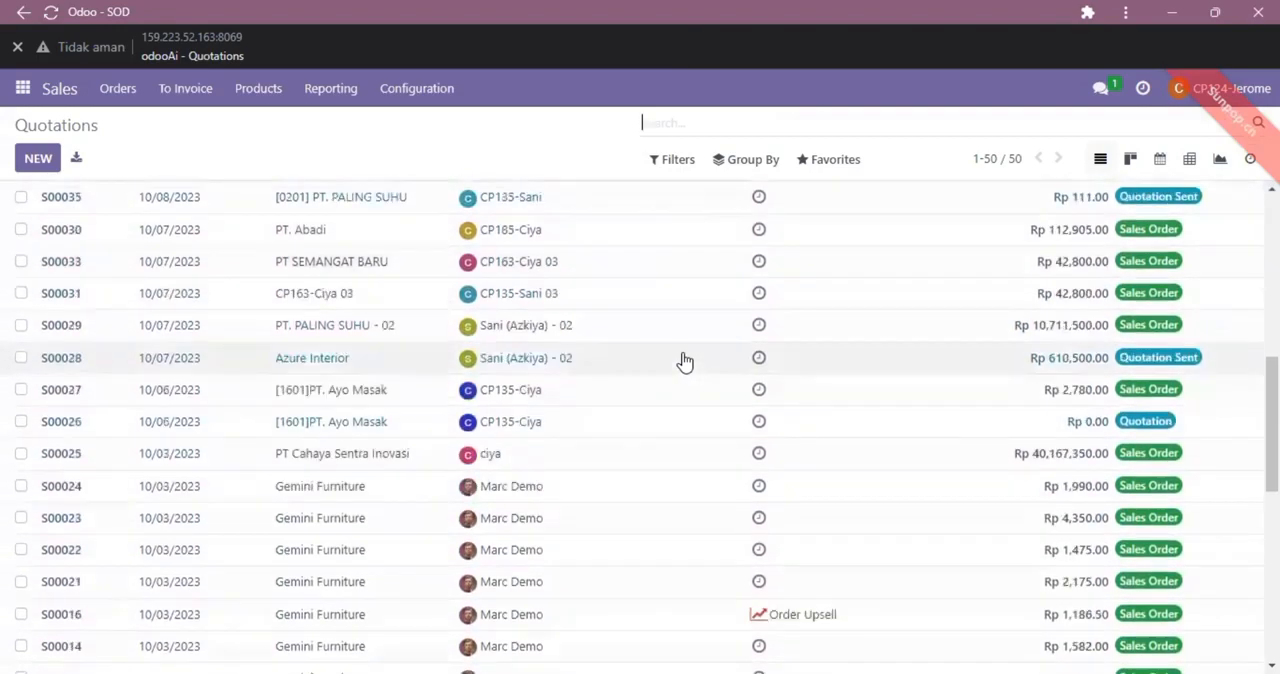
{"action": "scroll", "coordinate": [684, 361], "scroll_direction": "down", "scroll_amount": 8}
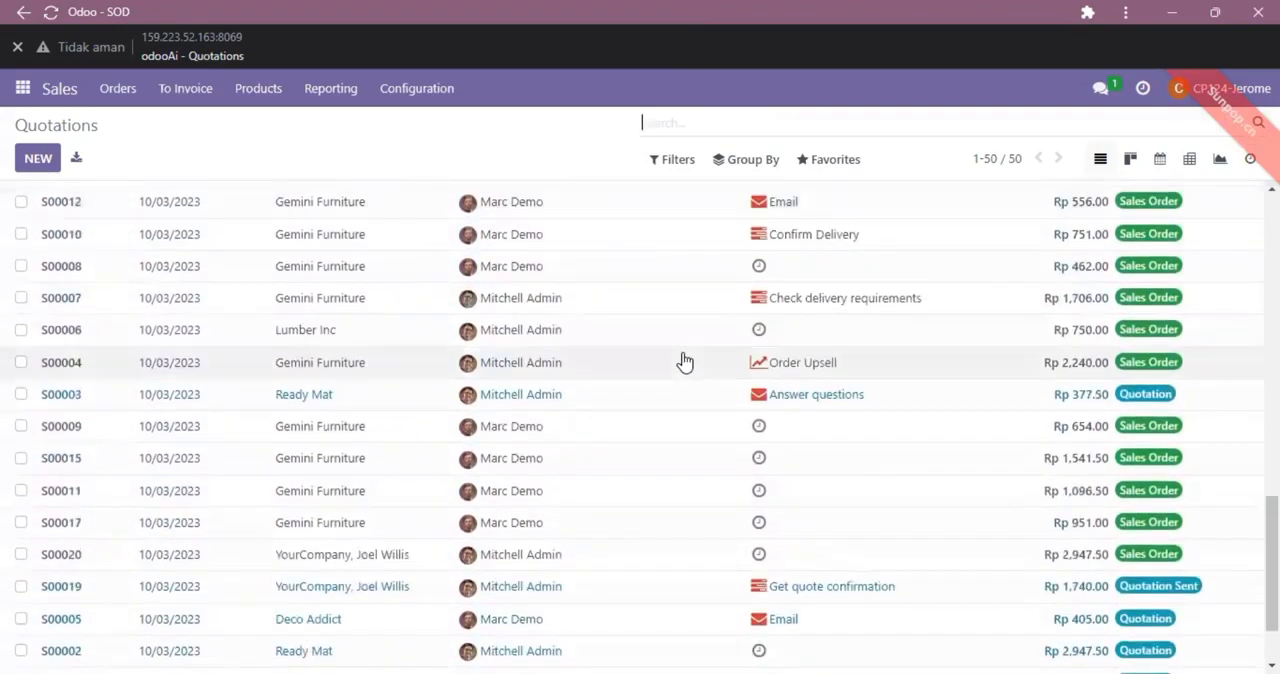
{"action": "scroll", "coordinate": [684, 361], "scroll_direction": "up", "scroll_amount": 4}
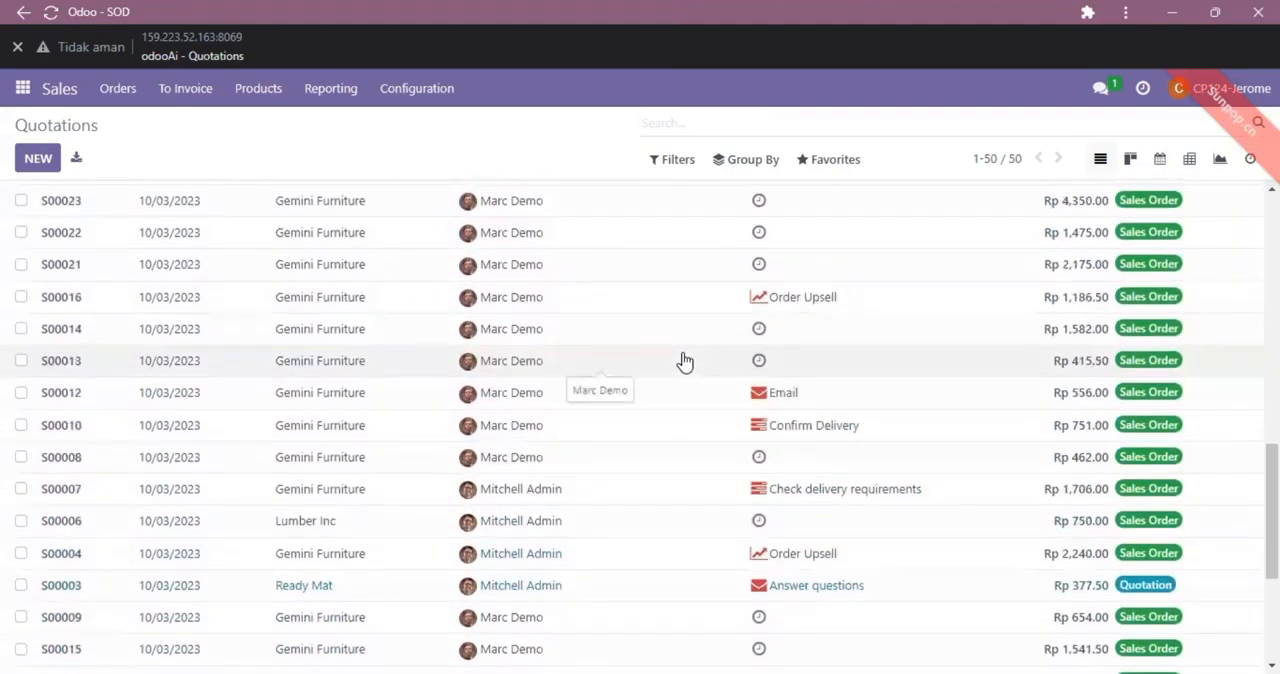
{"action": "scroll", "coordinate": [684, 361], "scroll_direction": "up", "scroll_amount": 3}
{"action": "scroll", "coordinate": [684, 361], "scroll_direction": "up", "scroll_amount": 2}
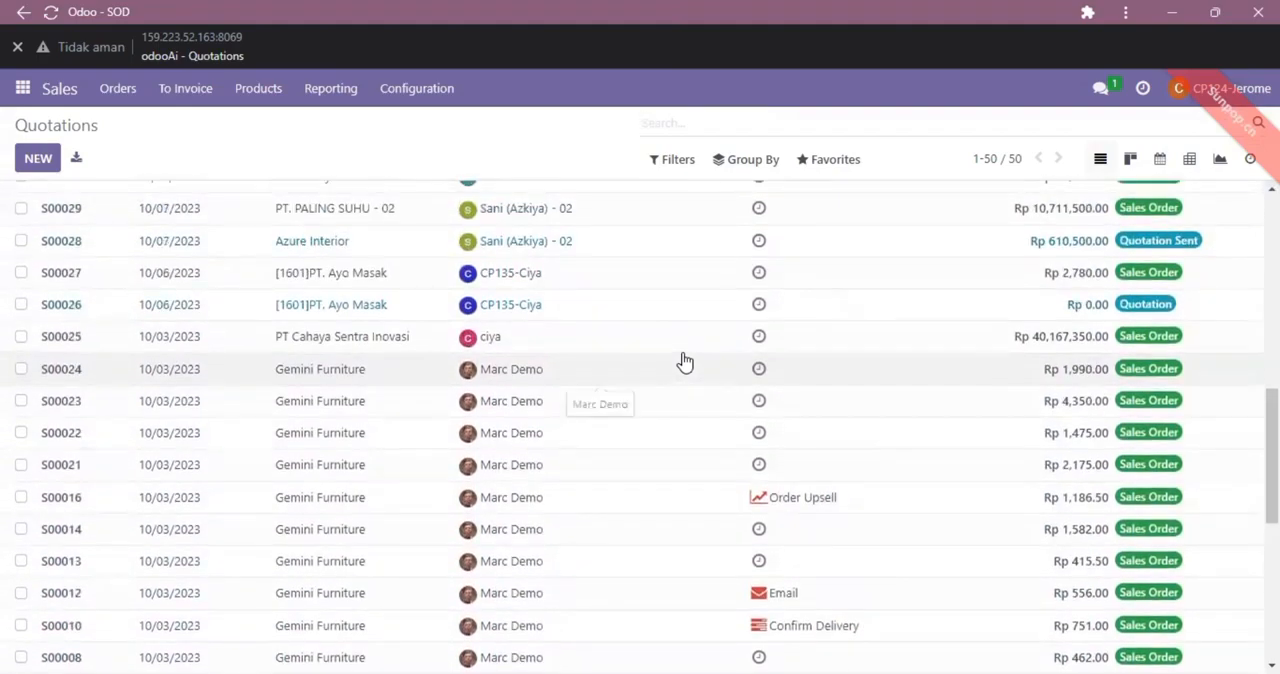
{"action": "scroll", "coordinate": [684, 361], "scroll_direction": "up", "scroll_amount": 2}
{"action": "scroll", "coordinate": [684, 361], "scroll_direction": "up", "scroll_amount": 6}
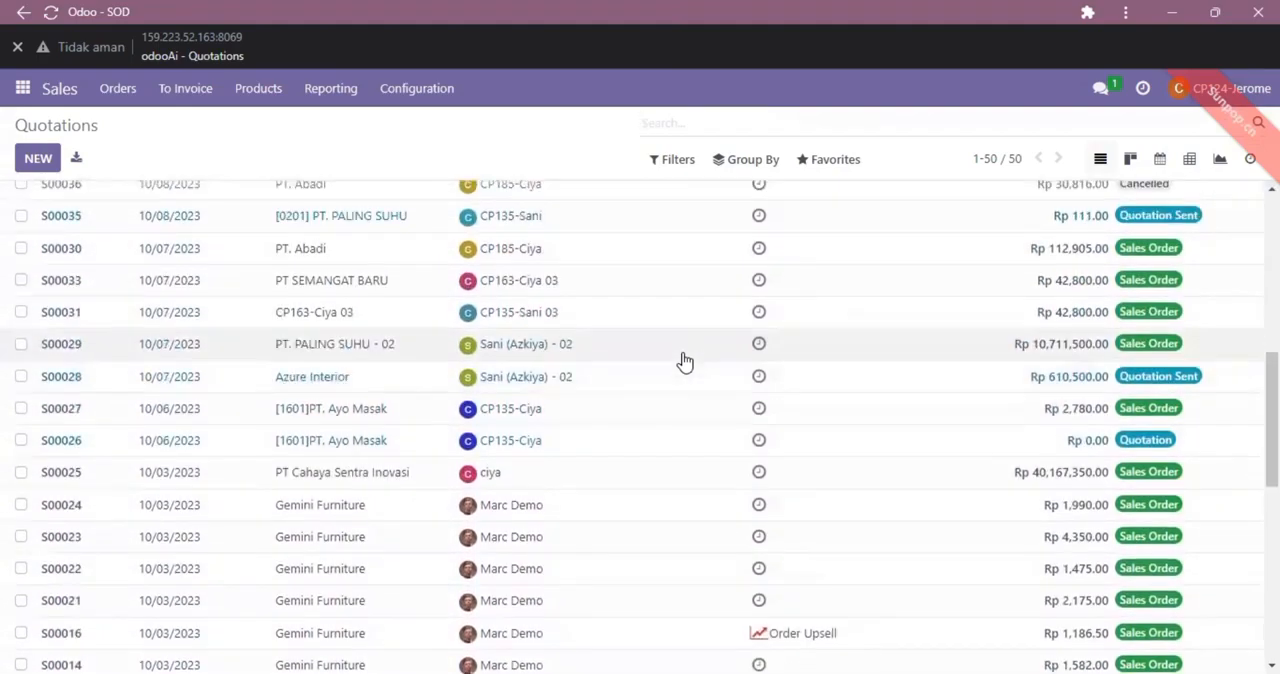
{"action": "scroll", "coordinate": [684, 361], "scroll_direction": "up", "scroll_amount": 5}
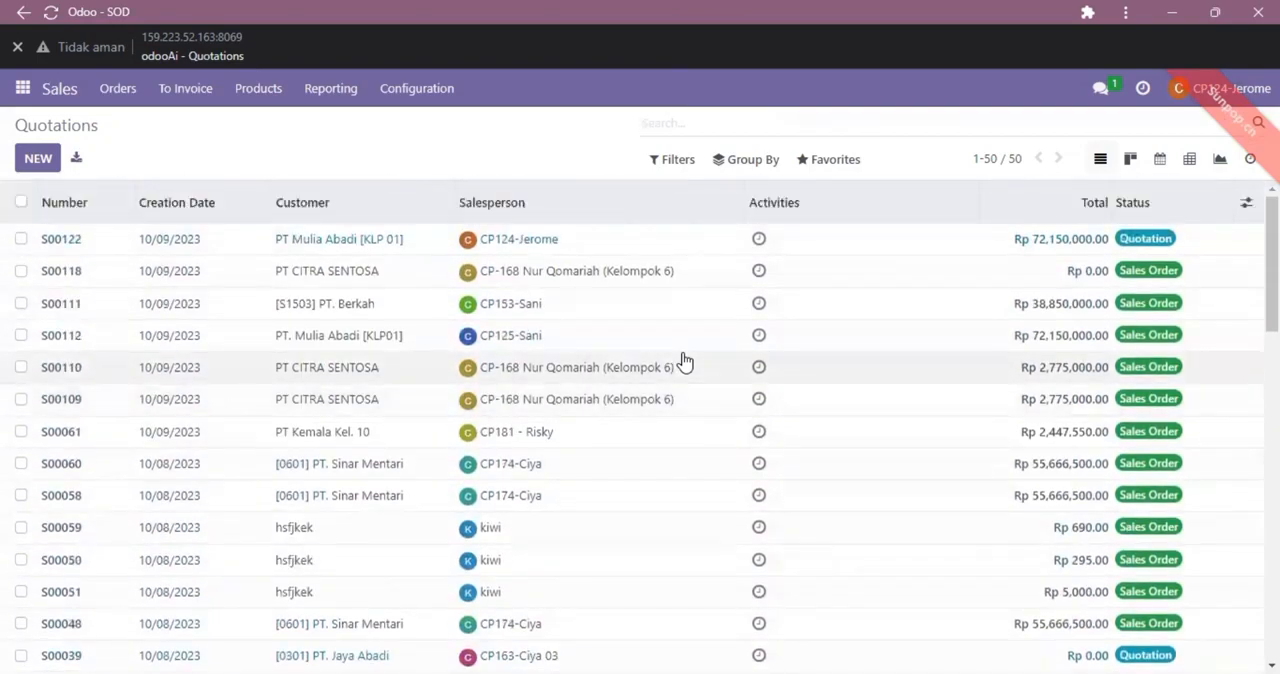
Step: Open PT Mulia Abadi [KLP 01]'s unconfirmed quotation and review its pricelist, order lines and totals
{"action": "left_click", "coordinate": [47, 240]}
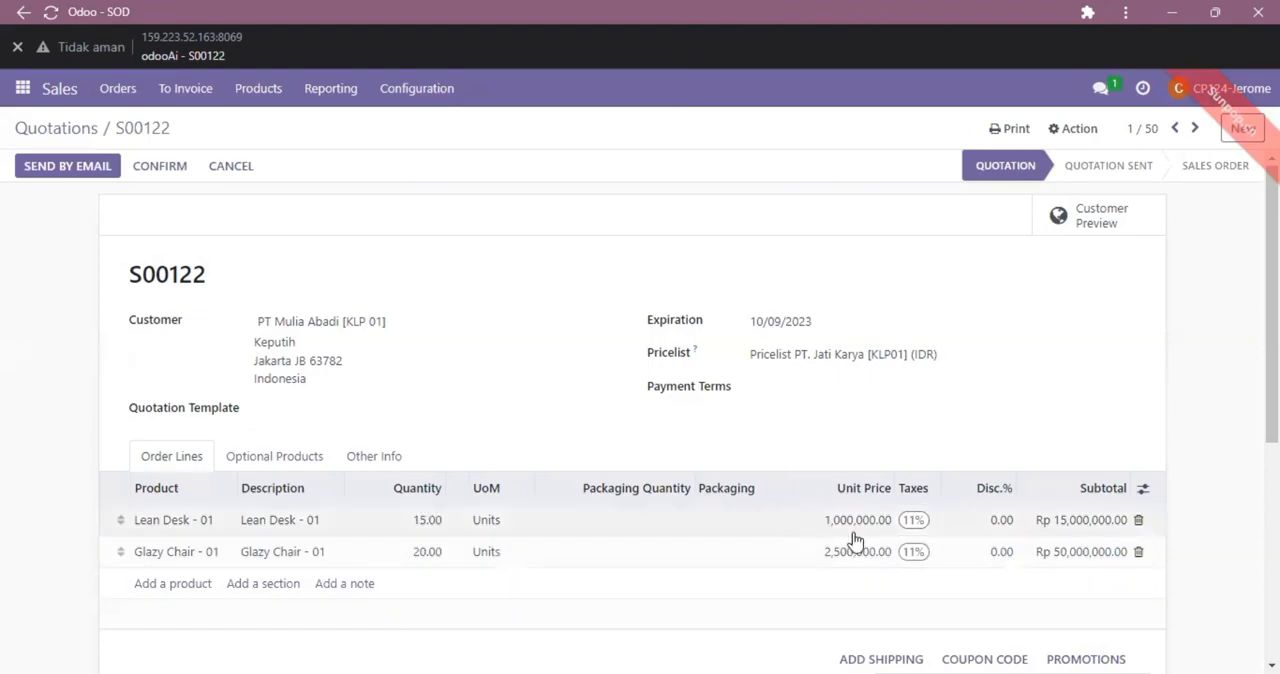
{"action": "scroll", "coordinate": [864, 558], "scroll_direction": "down", "scroll_amount": 1}
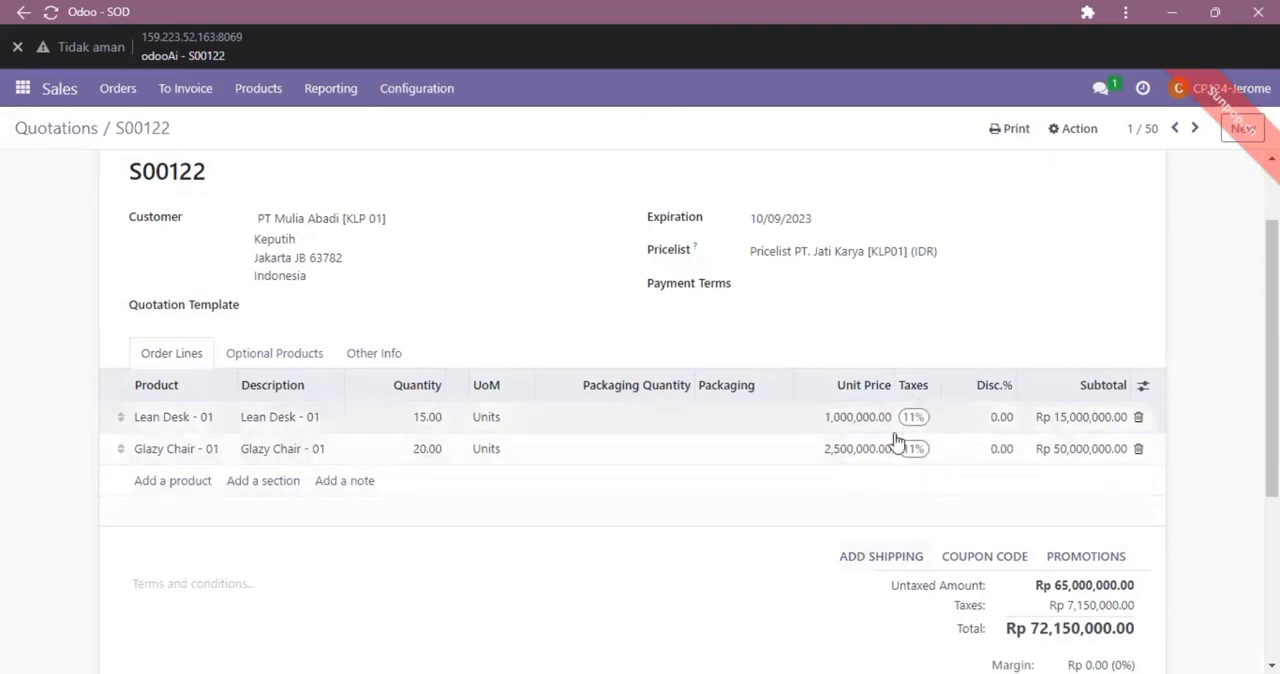
{"action": "scroll", "coordinate": [929, 497], "scroll_direction": "down", "scroll_amount": 2}
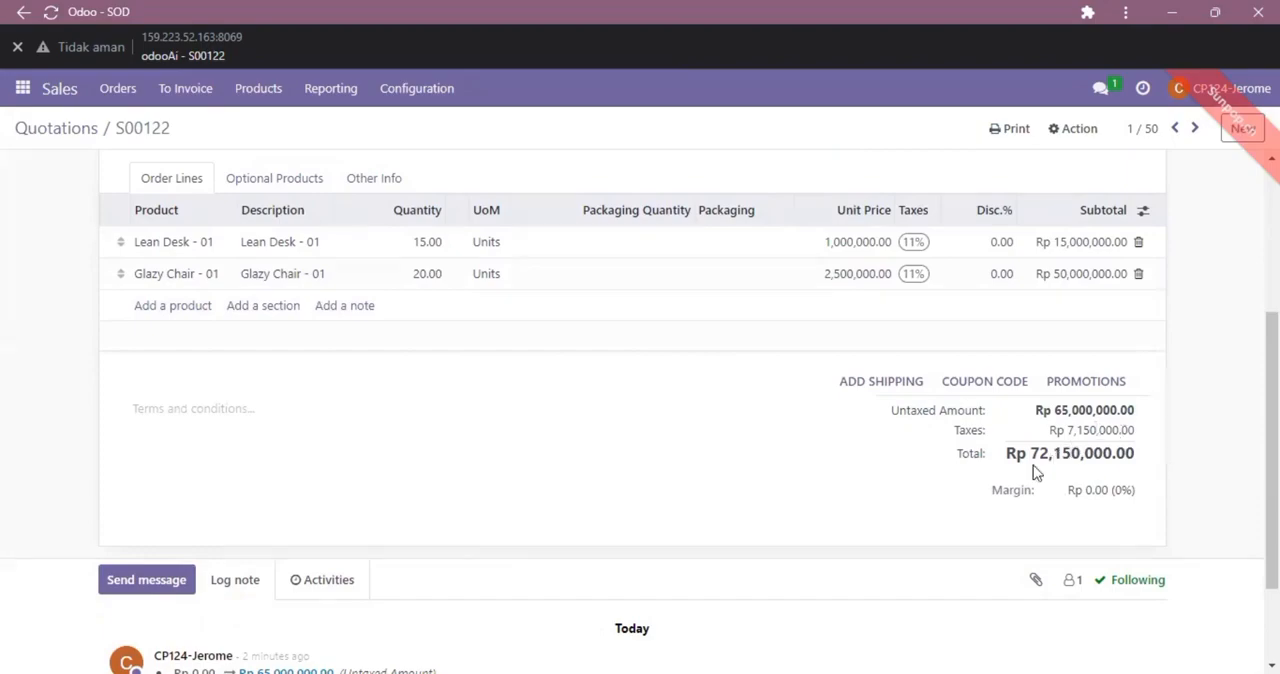
{"action": "scroll", "coordinate": [1033, 465], "scroll_direction": "down", "scroll_amount": 2}
{"action": "scroll", "coordinate": [1033, 465], "scroll_direction": "up", "scroll_amount": 2}
{"action": "scroll", "coordinate": [1033, 465], "scroll_direction": "up", "scroll_amount": 3}
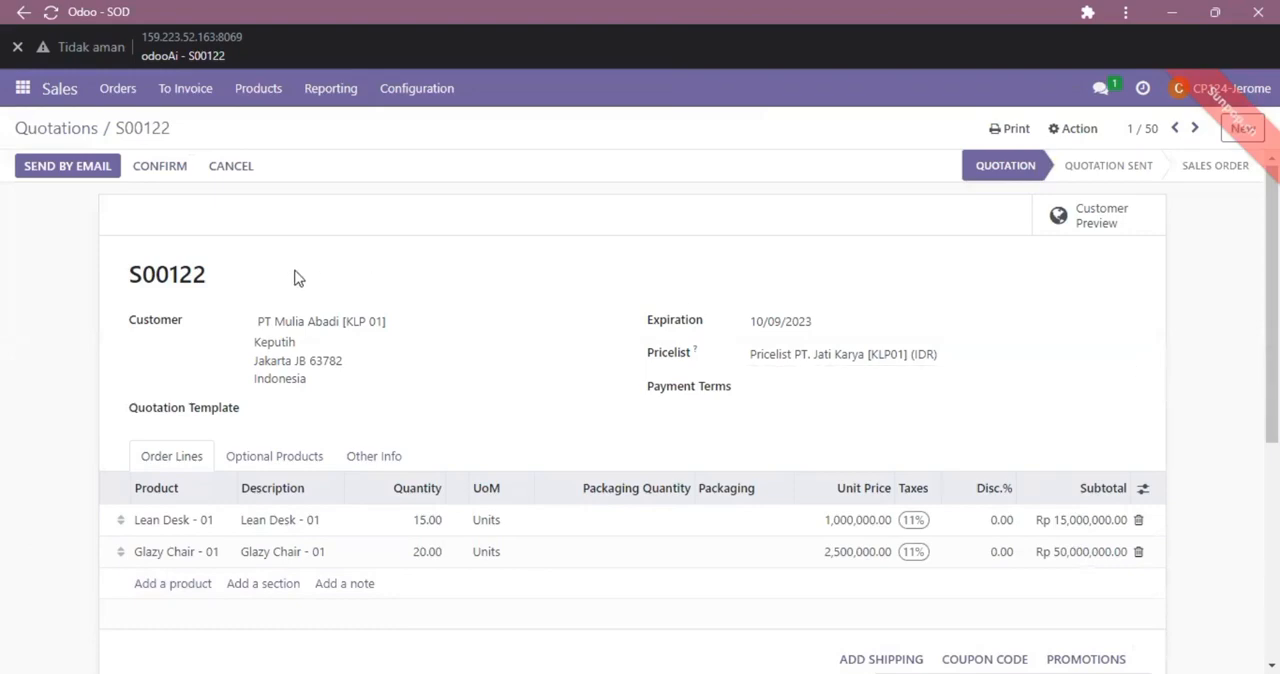
Step: Try to email the quotation PDF to PT Mulia Abadi [KLP 01] with the Sales: Send Quotation template
{"action": "left_click", "coordinate": [96, 175]}
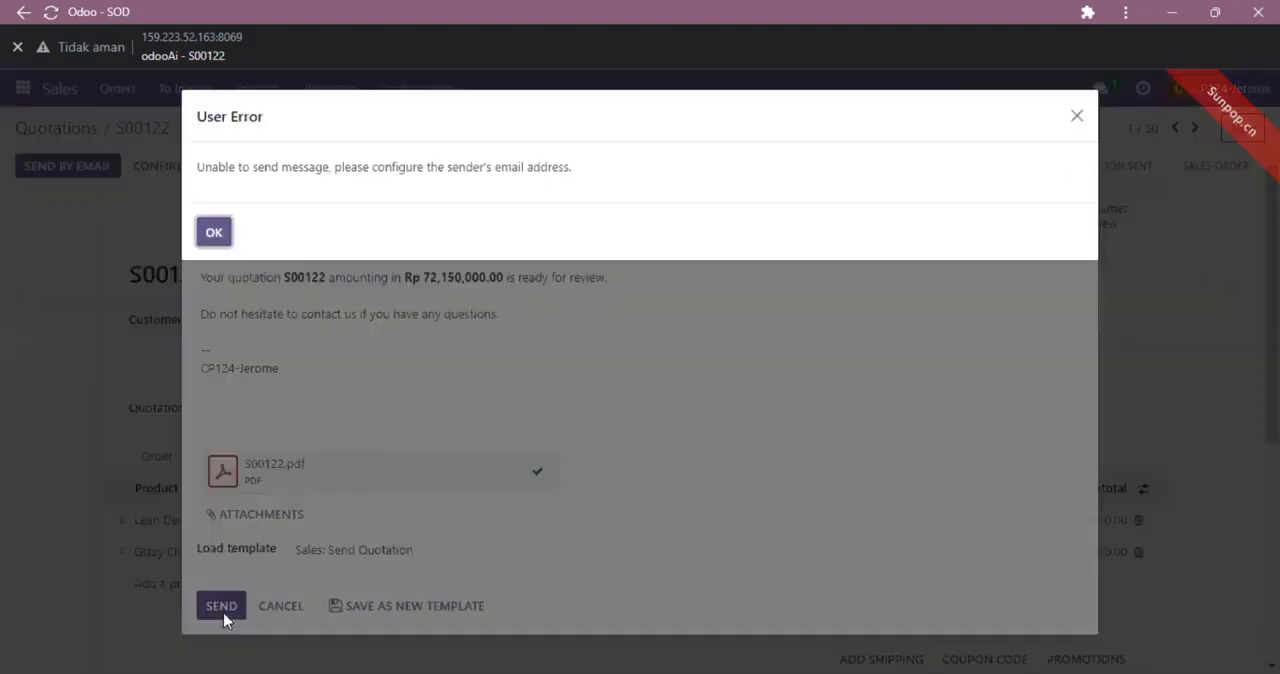
{"action": "left_click", "coordinate": [213, 233]}
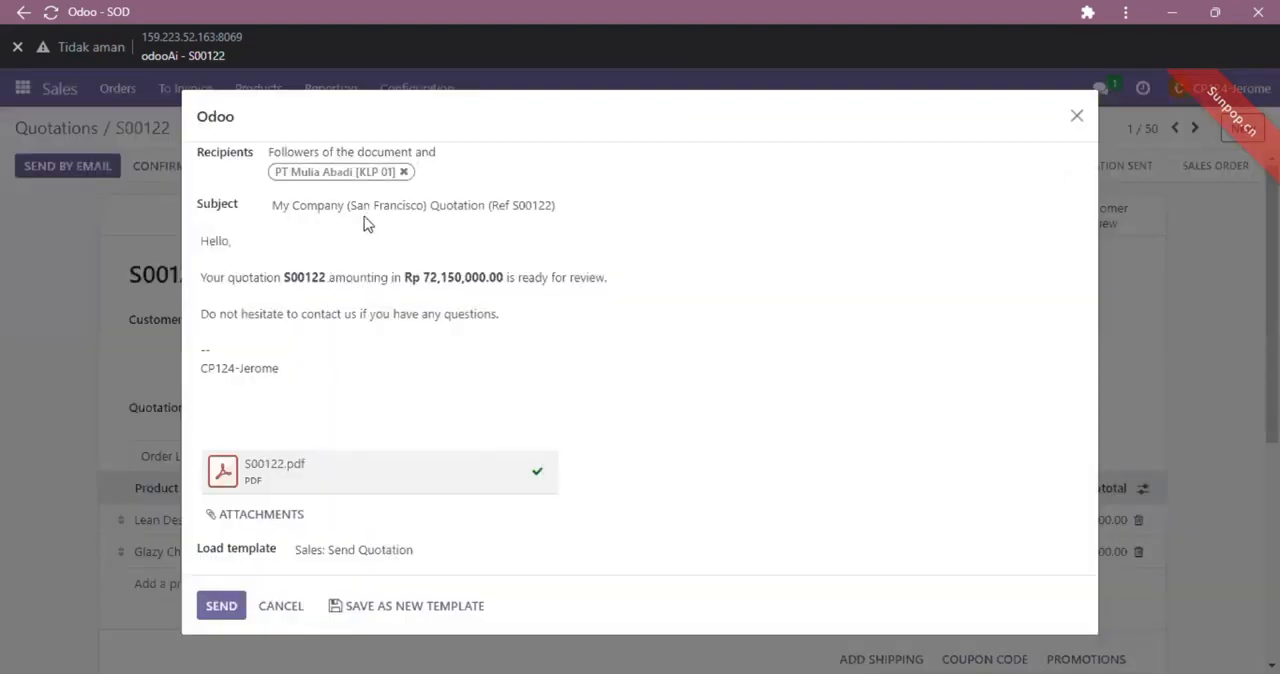
{"action": "left_click", "coordinate": [283, 607]}
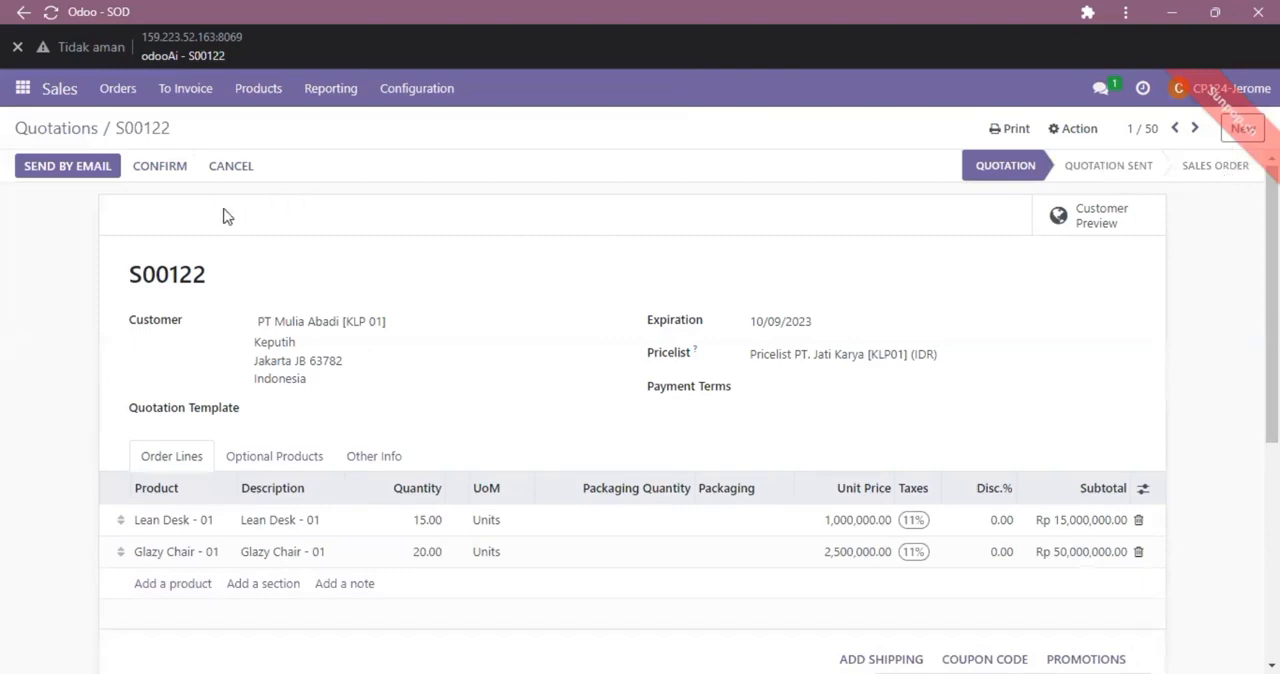
Step: Confirm the quotation as a sales order and review its lines, totals and message log
{"action": "left_click", "coordinate": [157, 170]}
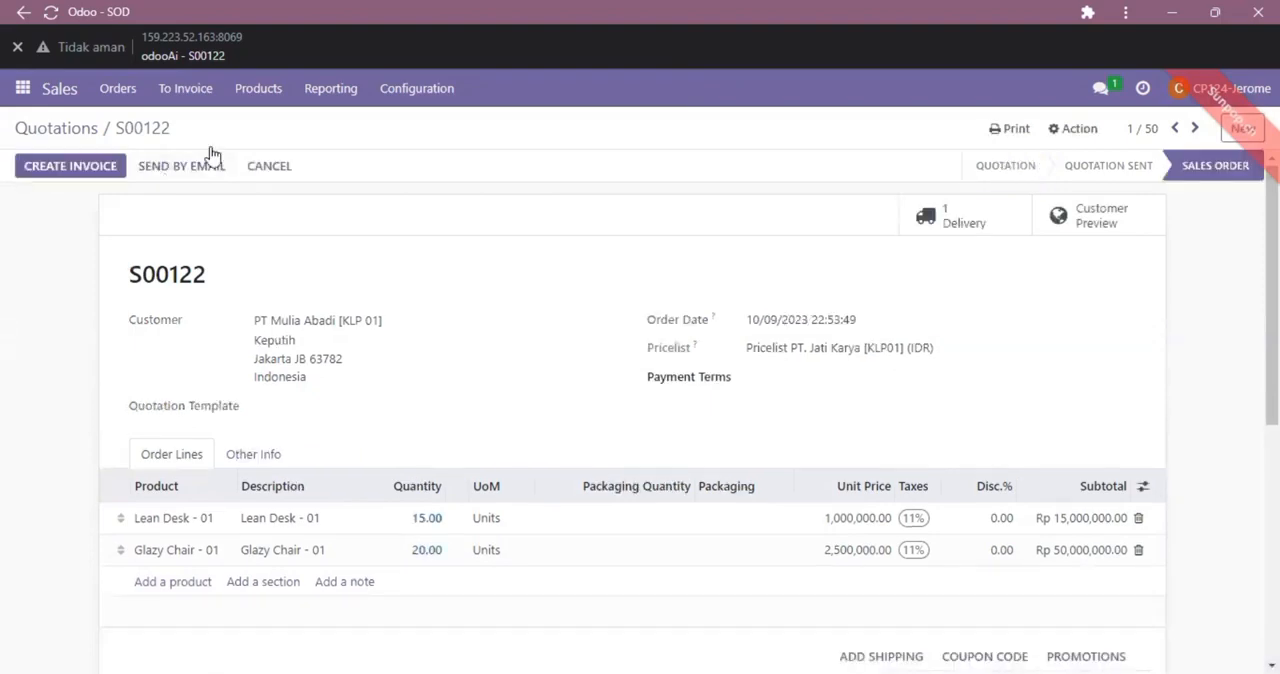
{"action": "scroll", "coordinate": [585, 308], "scroll_direction": "down", "scroll_amount": 1}
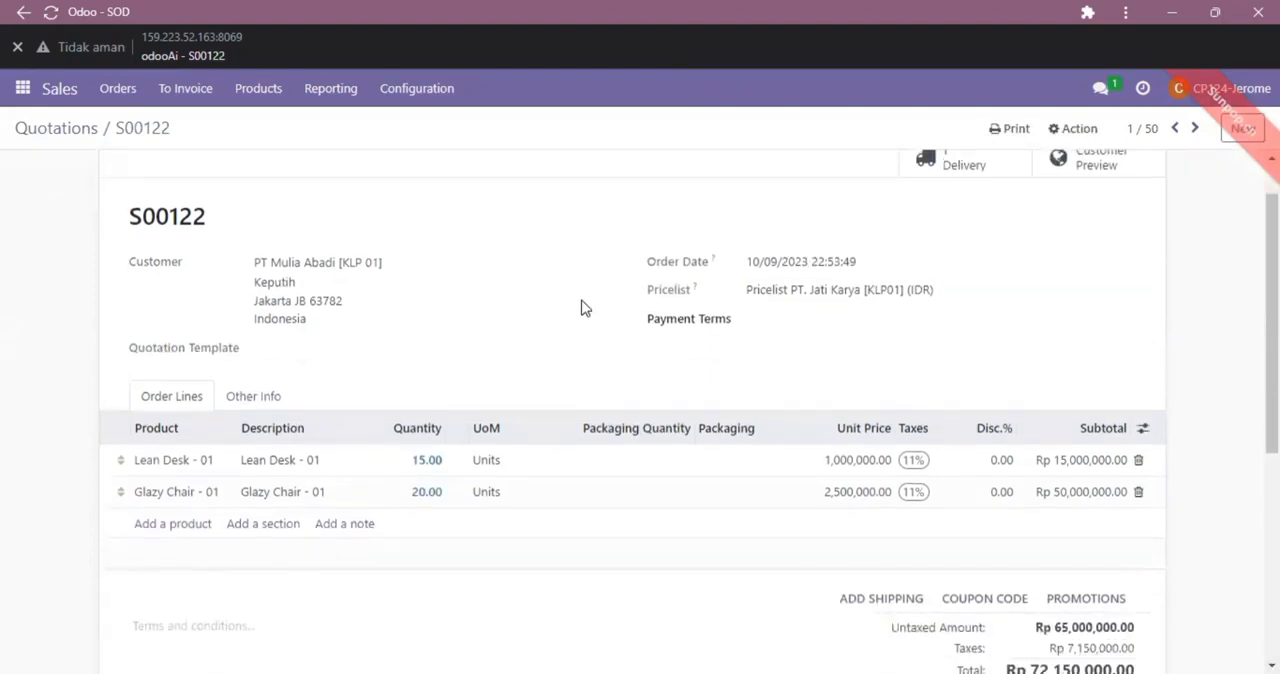
{"action": "scroll", "coordinate": [585, 308], "scroll_direction": "up", "scroll_amount": 1}
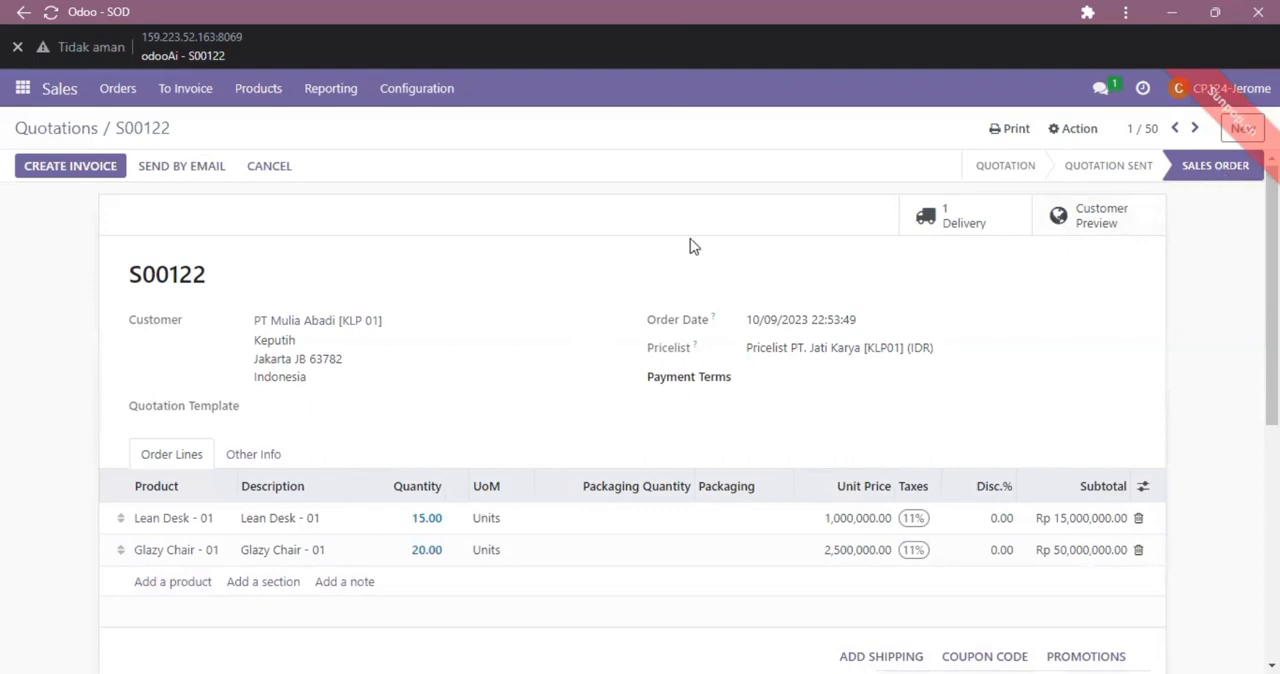
{"action": "scroll", "coordinate": [373, 300], "scroll_direction": "down", "scroll_amount": 3}
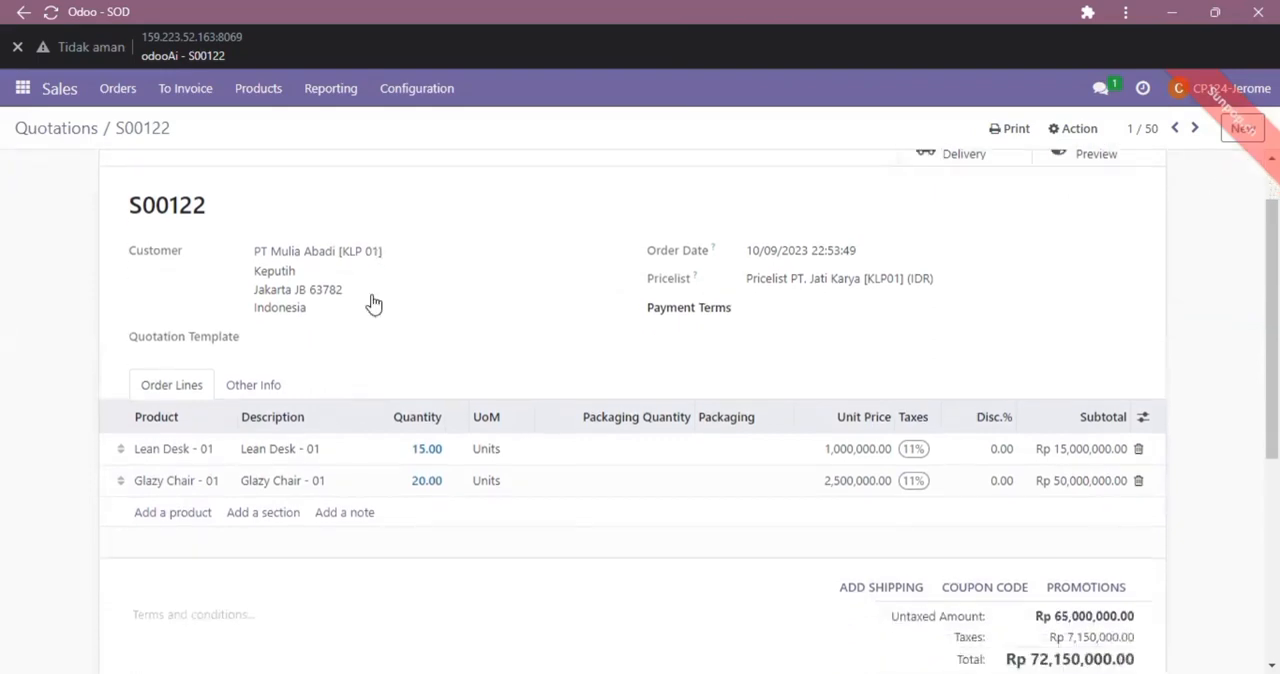
{"action": "scroll", "coordinate": [373, 303], "scroll_direction": "down", "scroll_amount": 2}
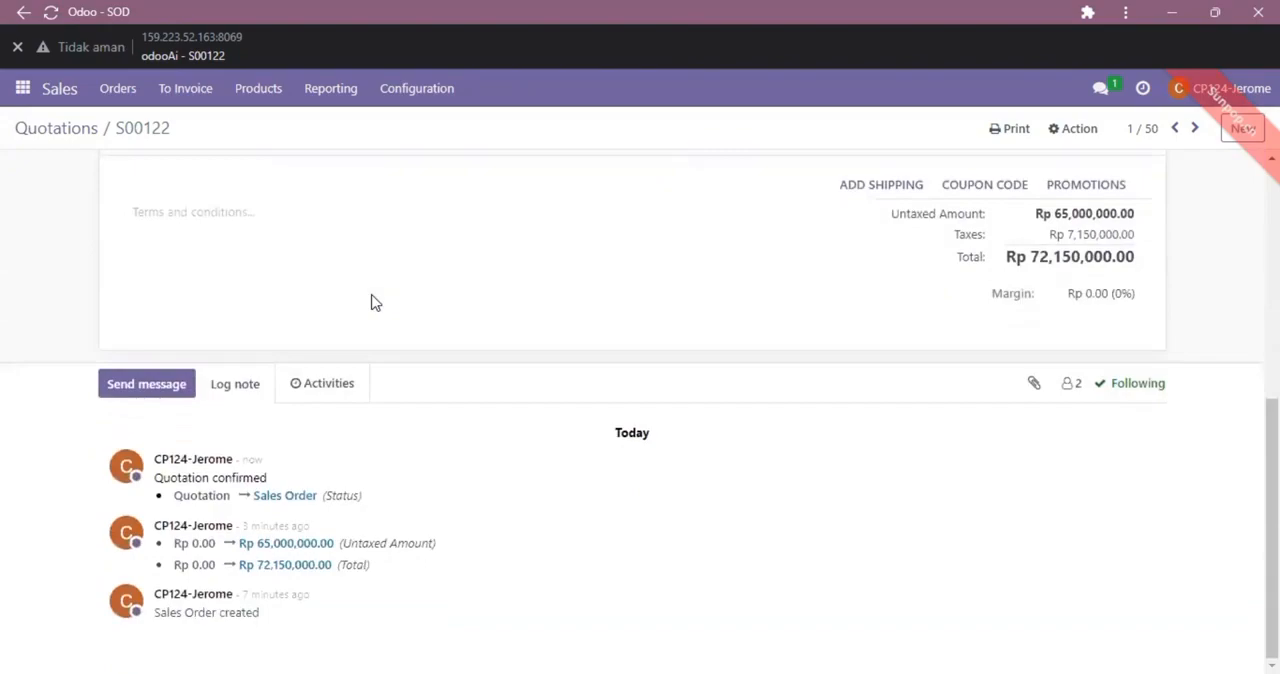
{"action": "scroll", "coordinate": [373, 303], "scroll_direction": "up", "scroll_amount": 5}
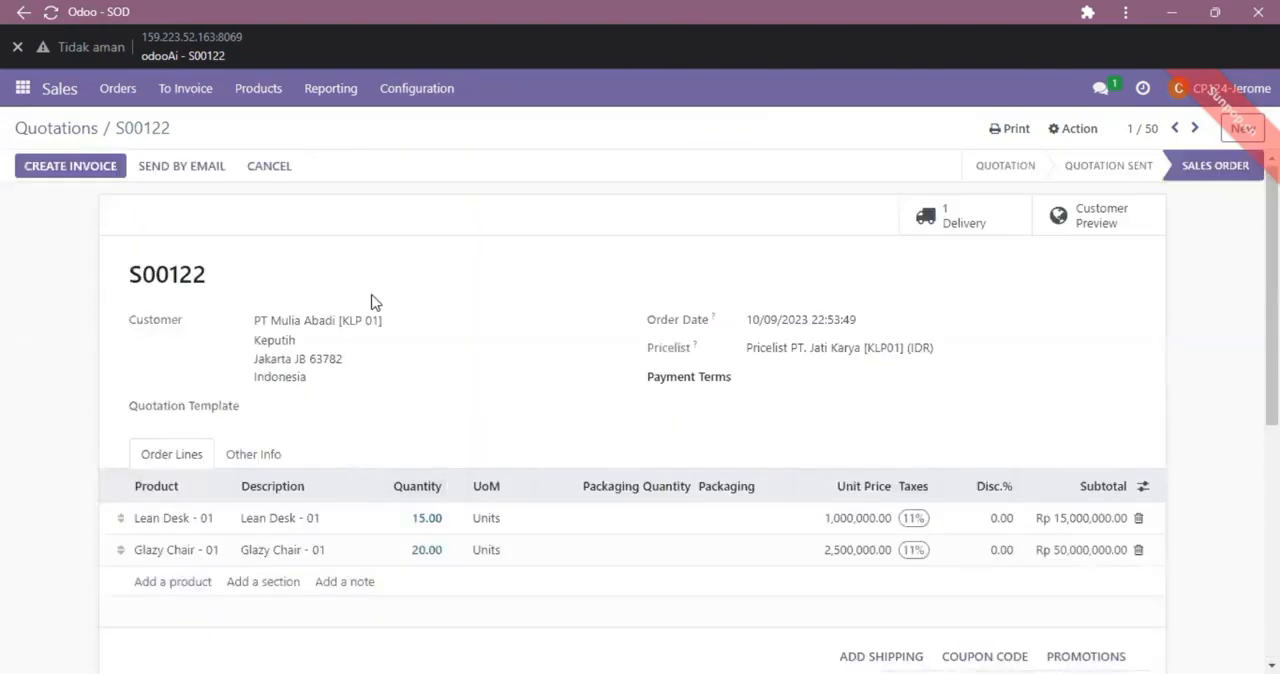
Step: Start a Discuss message in kelompok 1 Skenario Sales that mentions and greets member CP126, adding "tolong cek" and the first characters of the order number
{"action": "left_click", "coordinate": [24, 94]}
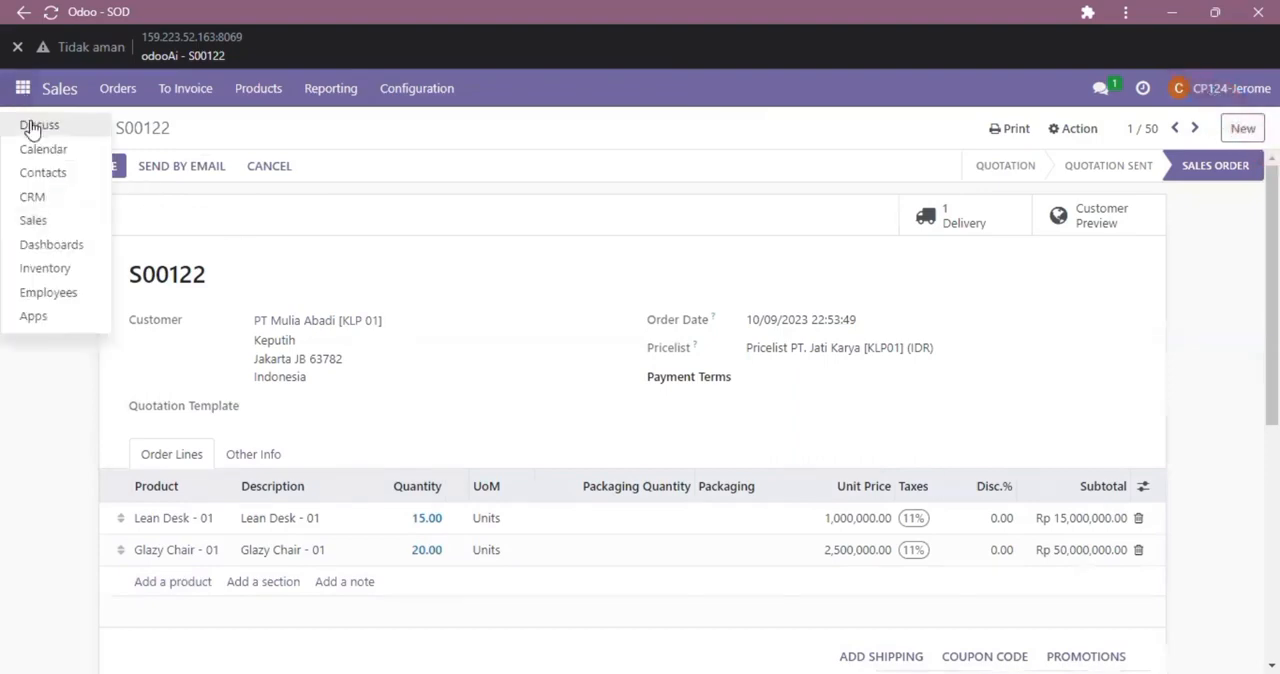
{"action": "left_click", "coordinate": [30, 125]}
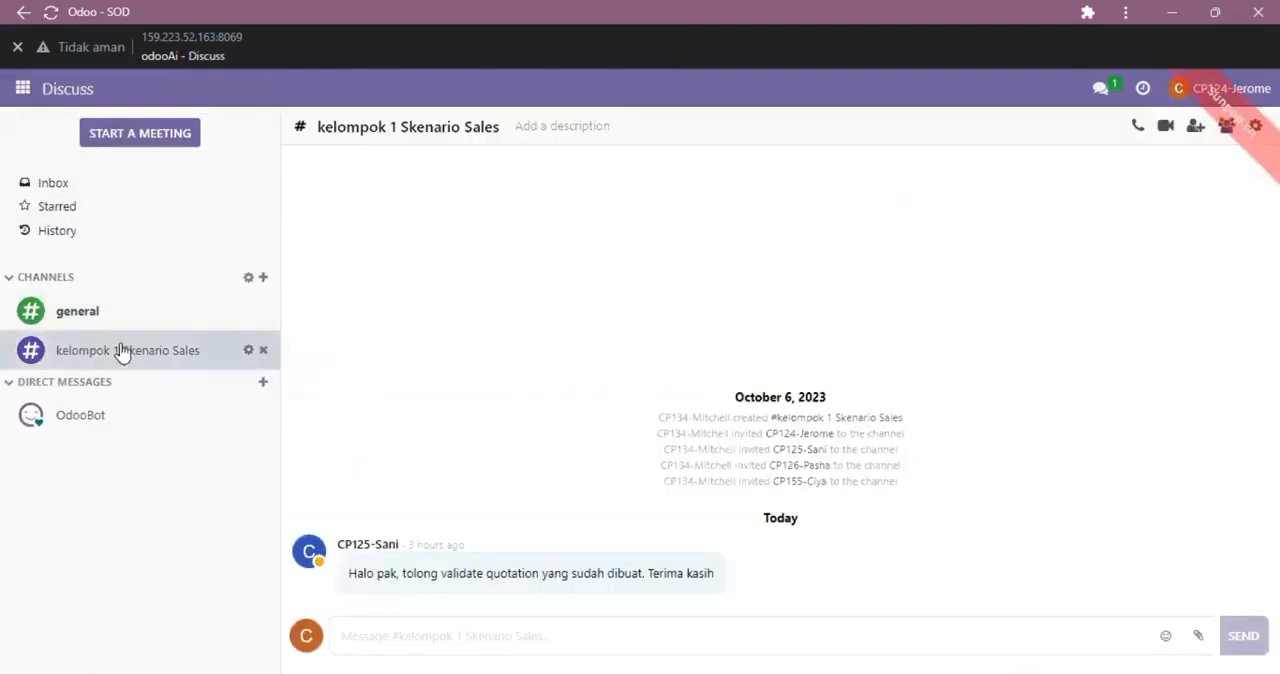
{"action": "left_click", "coordinate": [446, 640]}
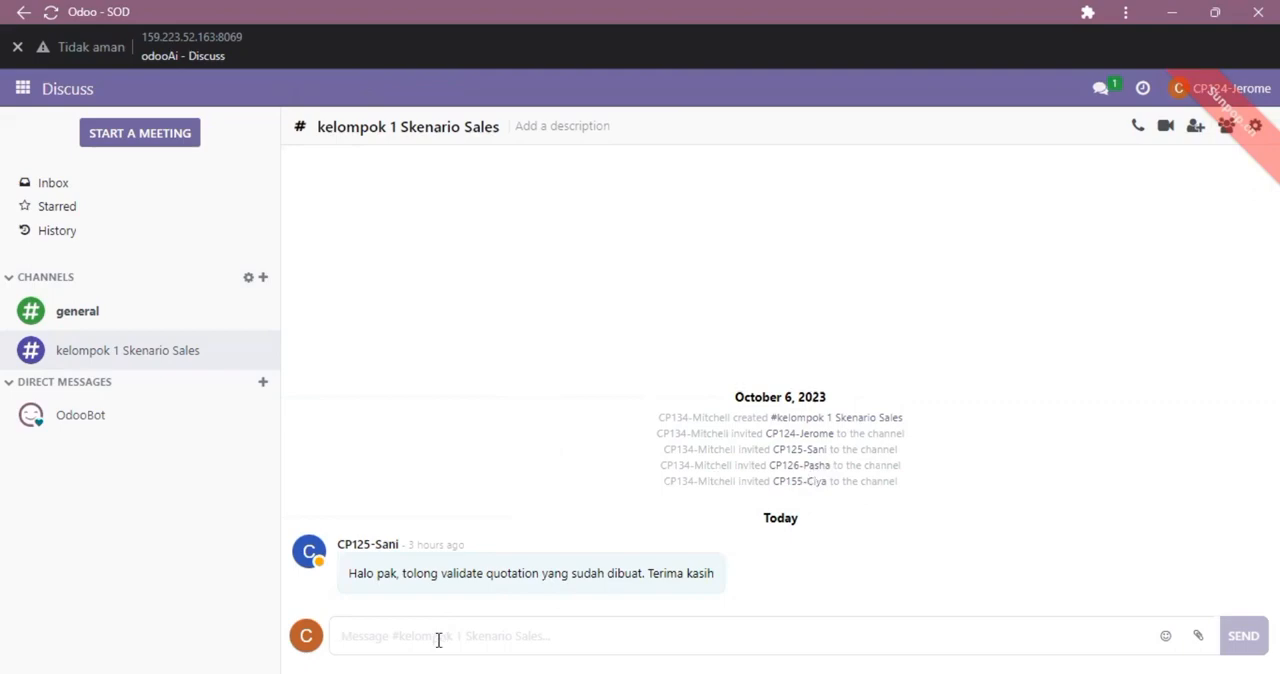
{"action": "type", "text": "@"}
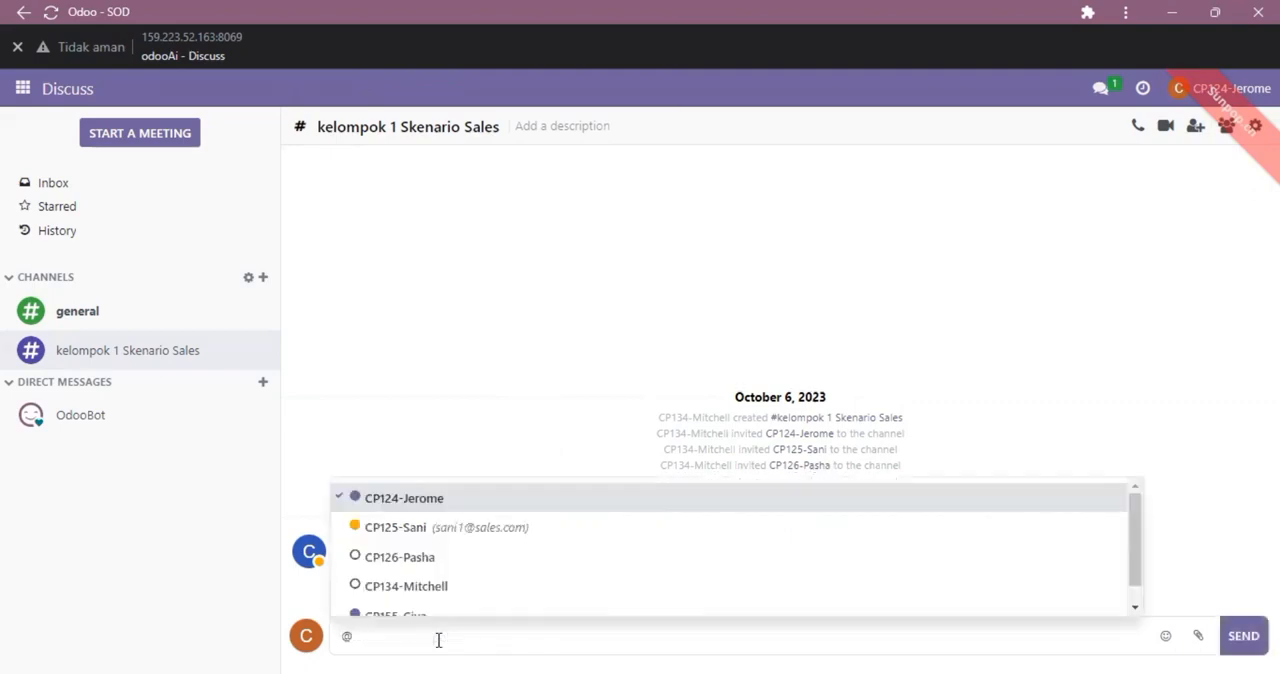
{"action": "left_click", "coordinate": [443, 568]}
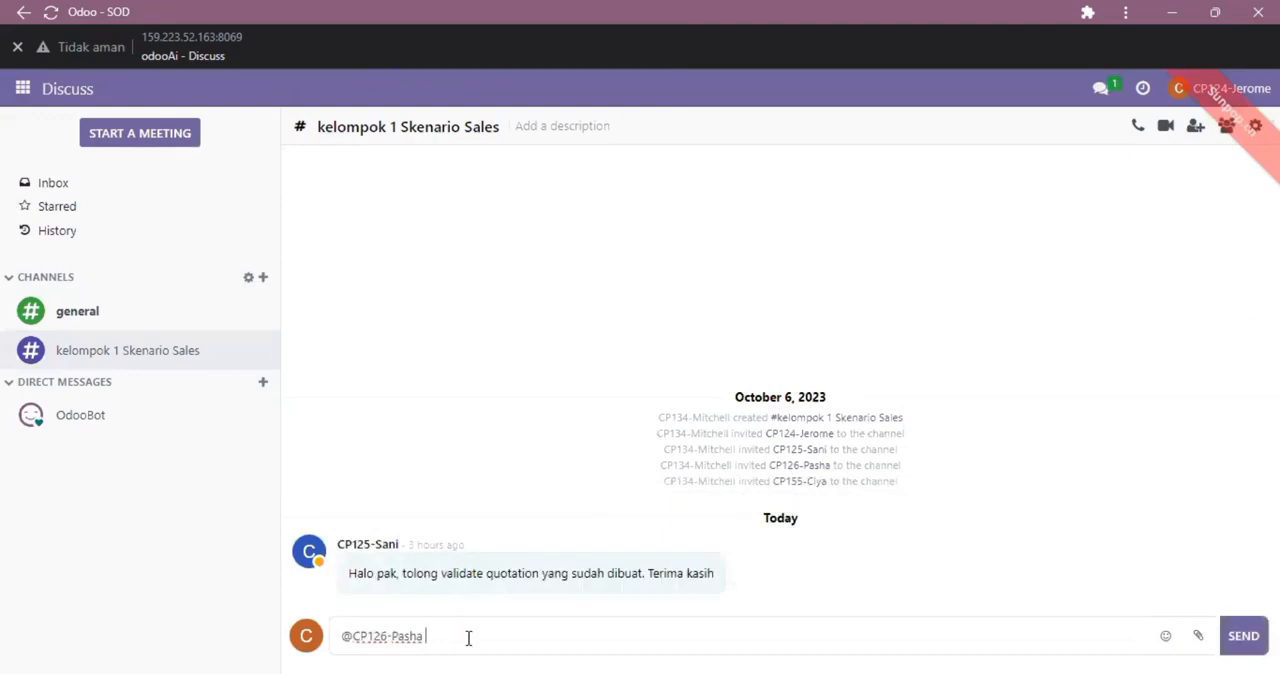
{"action": "type", "text": "Halo Pasha, to"}
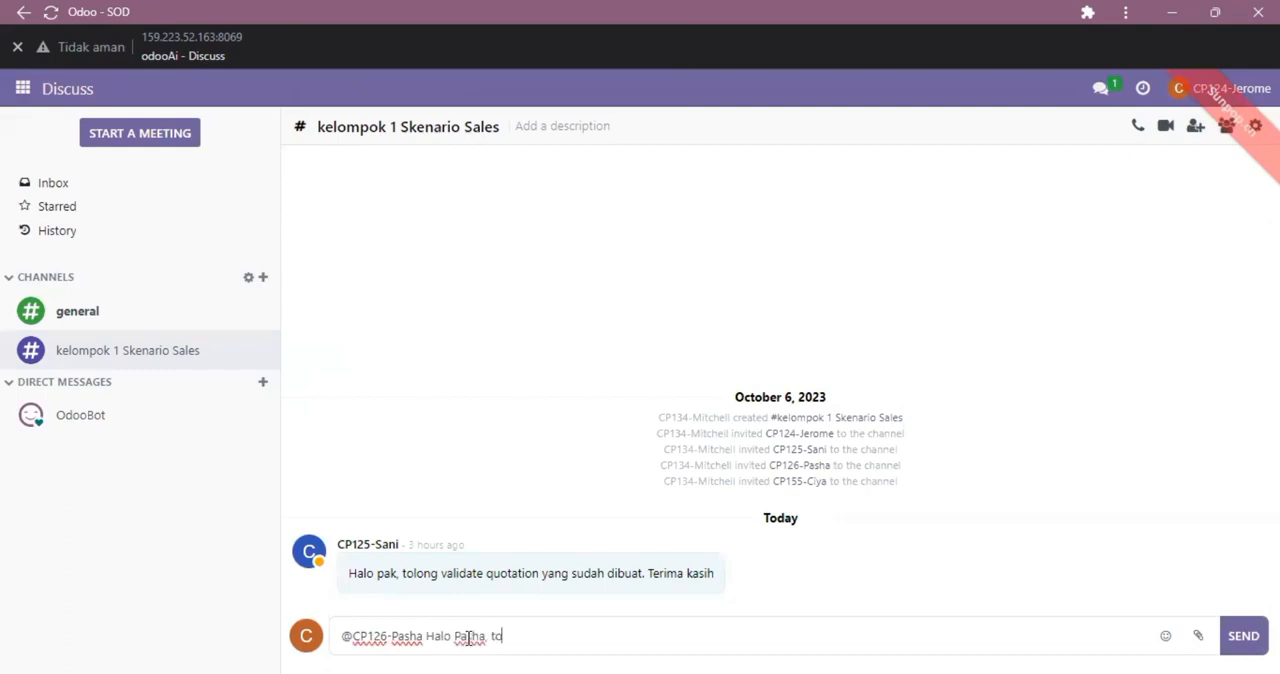
{"action": "type", "text": "long cek S00"}
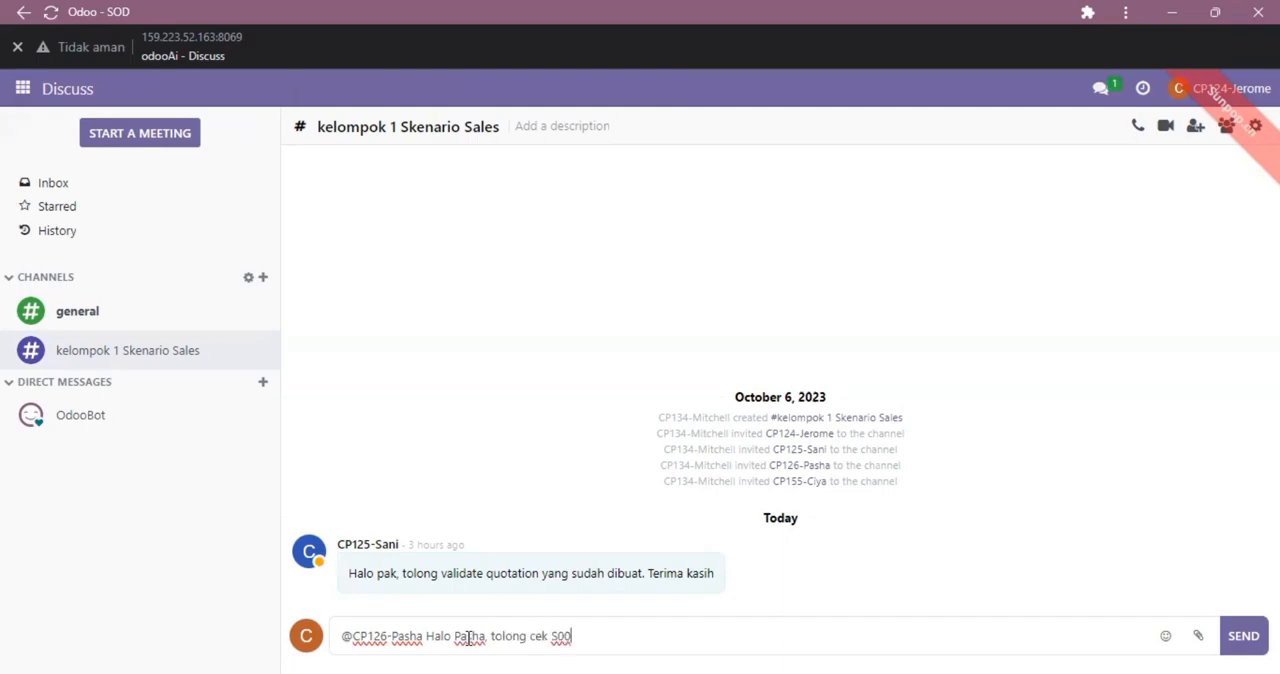
Step: Look up the order's number in the Sales quotations list and return to the Discuss message draft
{"action": "left_click", "coordinate": [22, 89]}
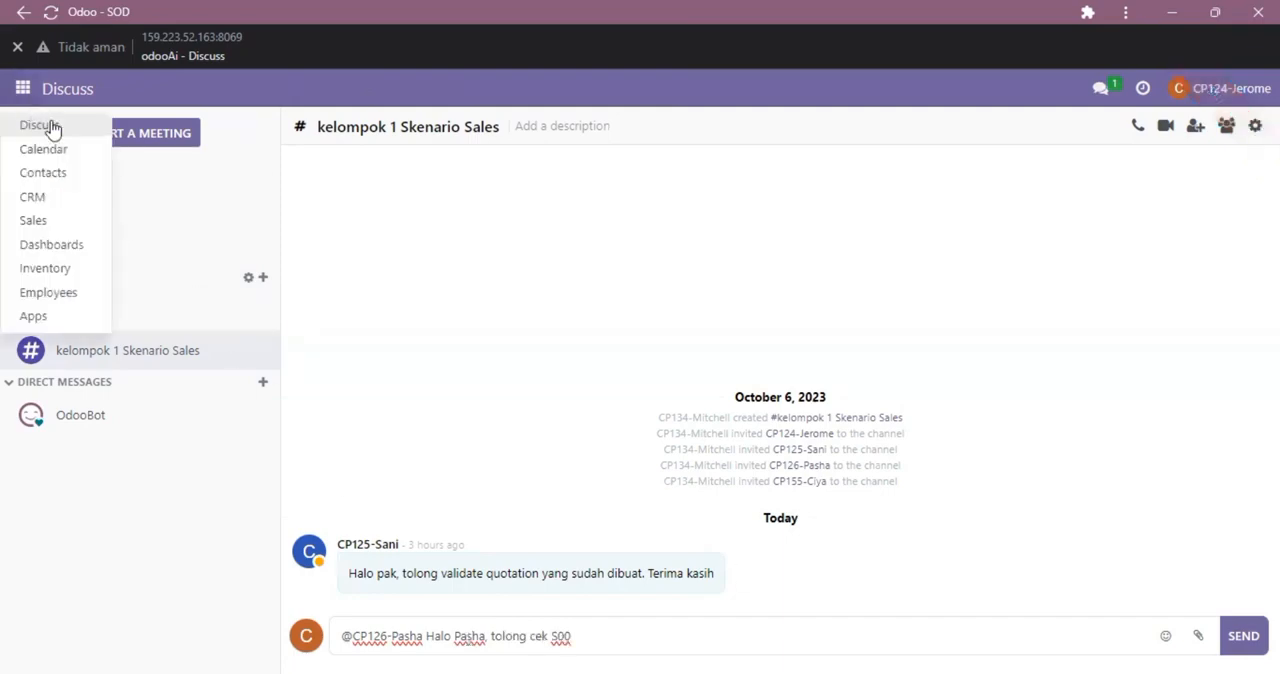
{"action": "left_click", "coordinate": [55, 226]}
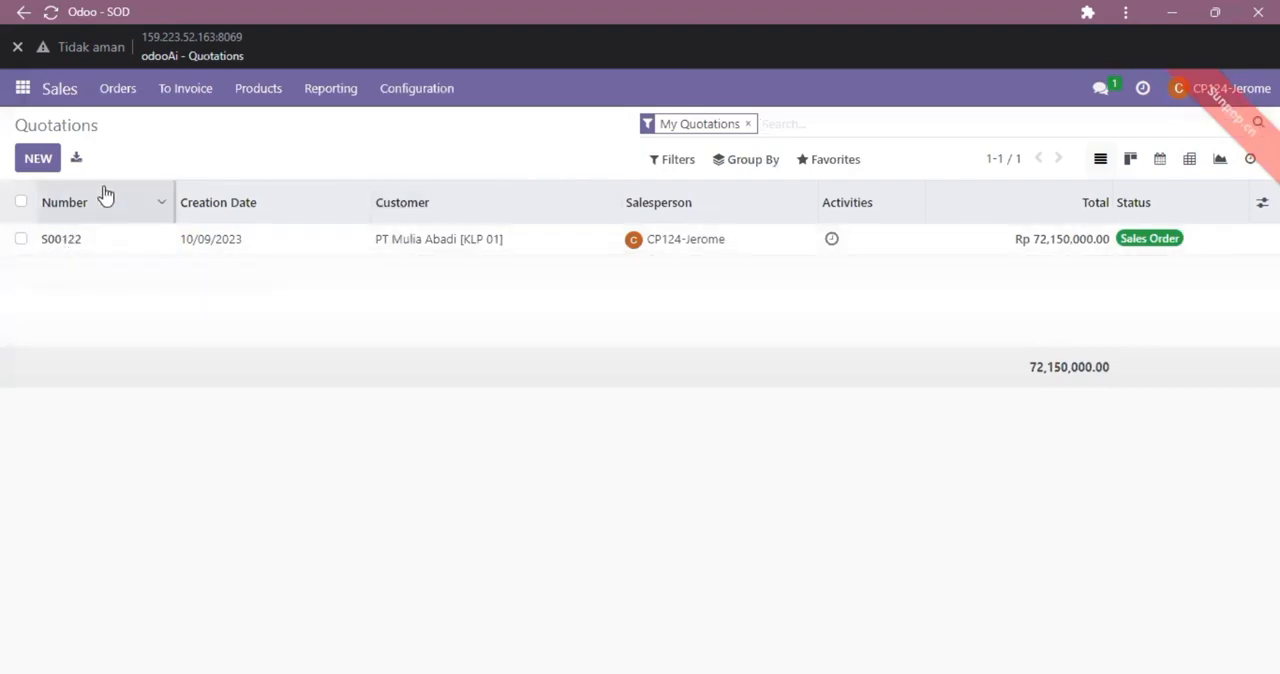
{"action": "left_click", "coordinate": [23, 90]}
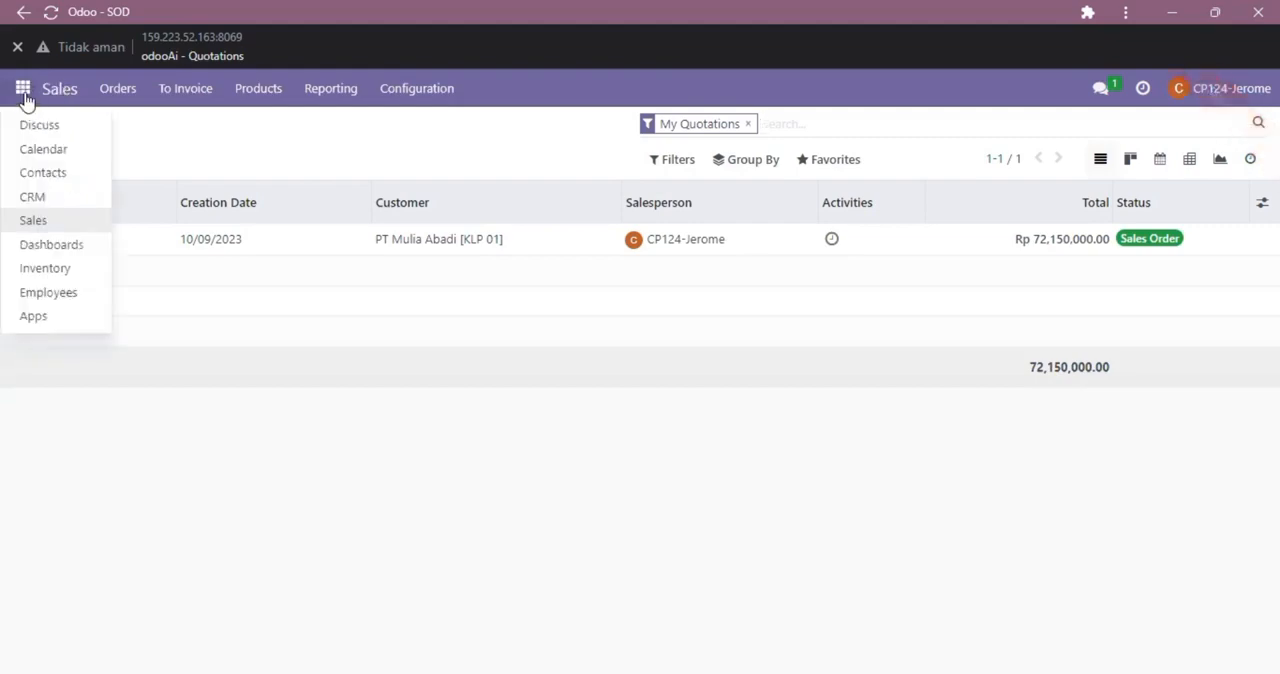
{"action": "left_click", "coordinate": [23, 90]}
{"action": "left_click", "coordinate": [23, 90]}
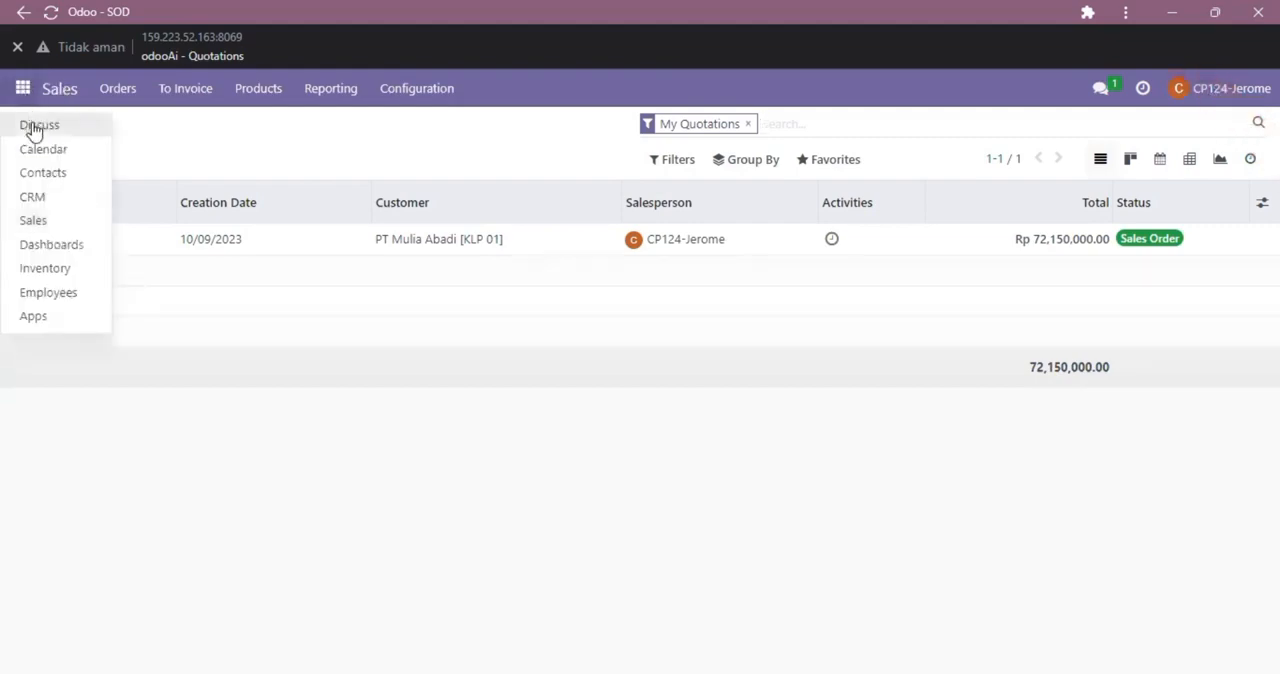
{"action": "left_click", "coordinate": [33, 127]}
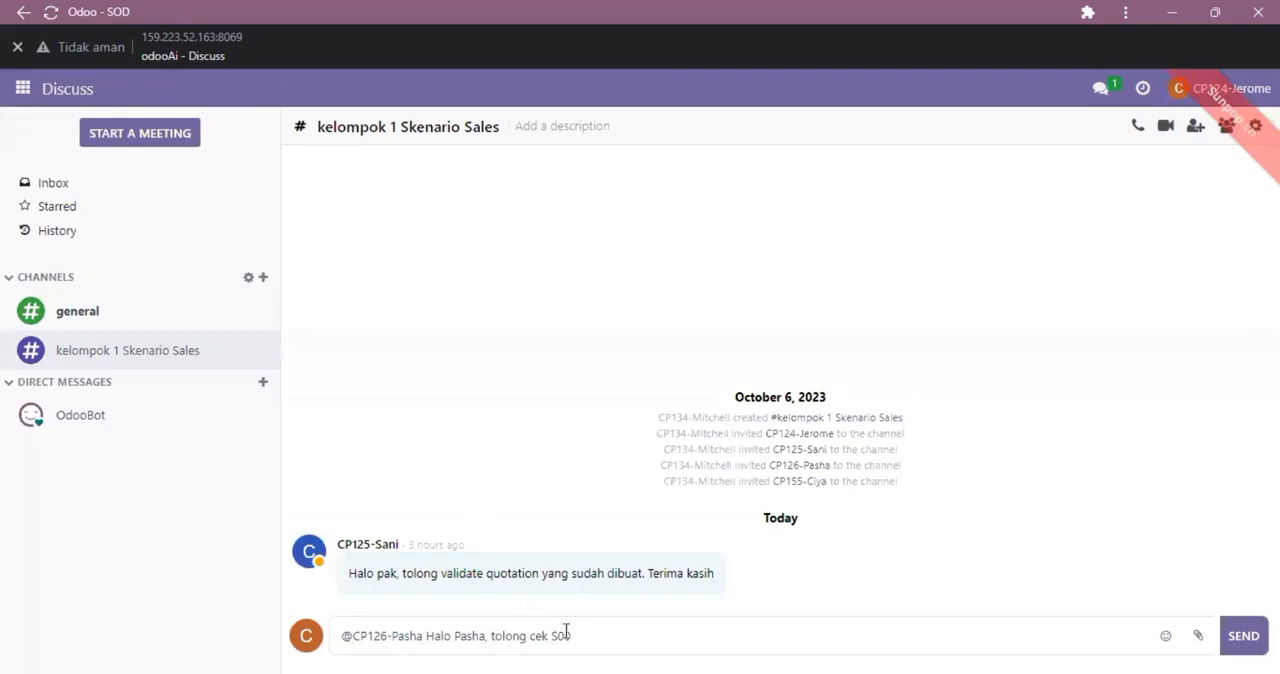
Step: Complete the Discuss message with the order number, insert "delivery untuk" before it, and send it to the channel
{"action": "left_click", "coordinate": [611, 638]}
{"action": "type", "text": "122"}
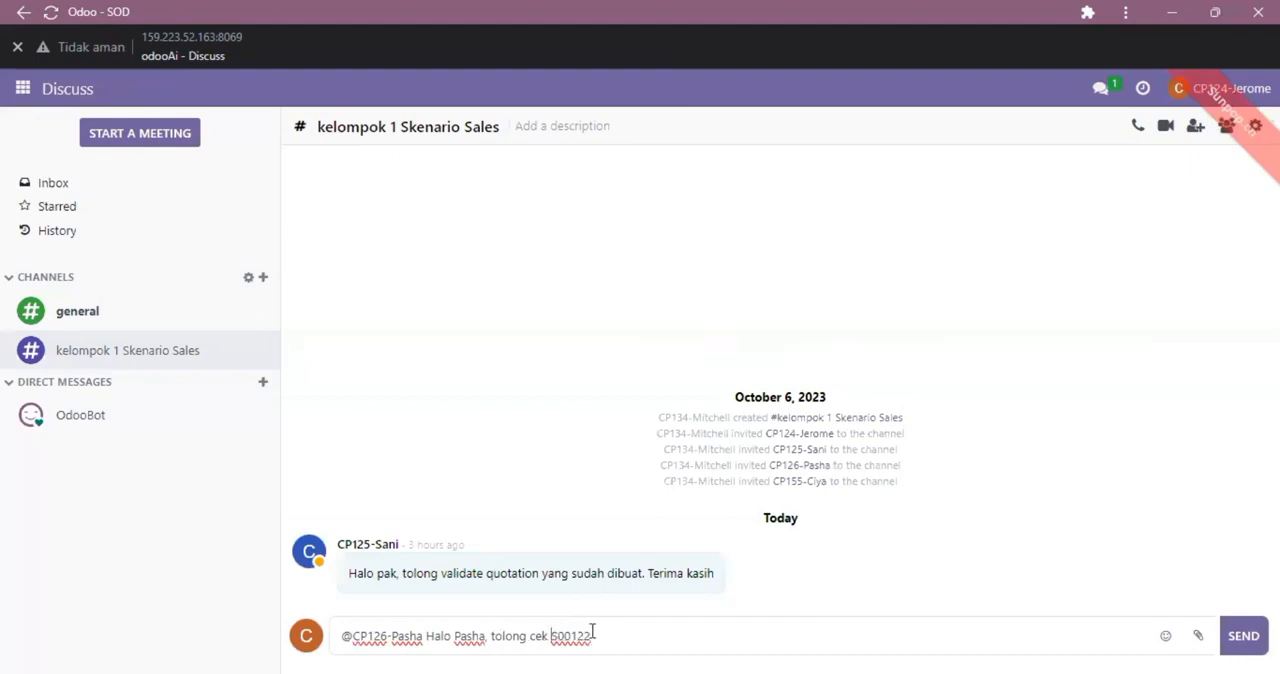
{"action": "left_click", "coordinate": [634, 635]}
{"action": "left_click", "coordinate": [554, 642]}
{"action": "type", "text": "delivery "}
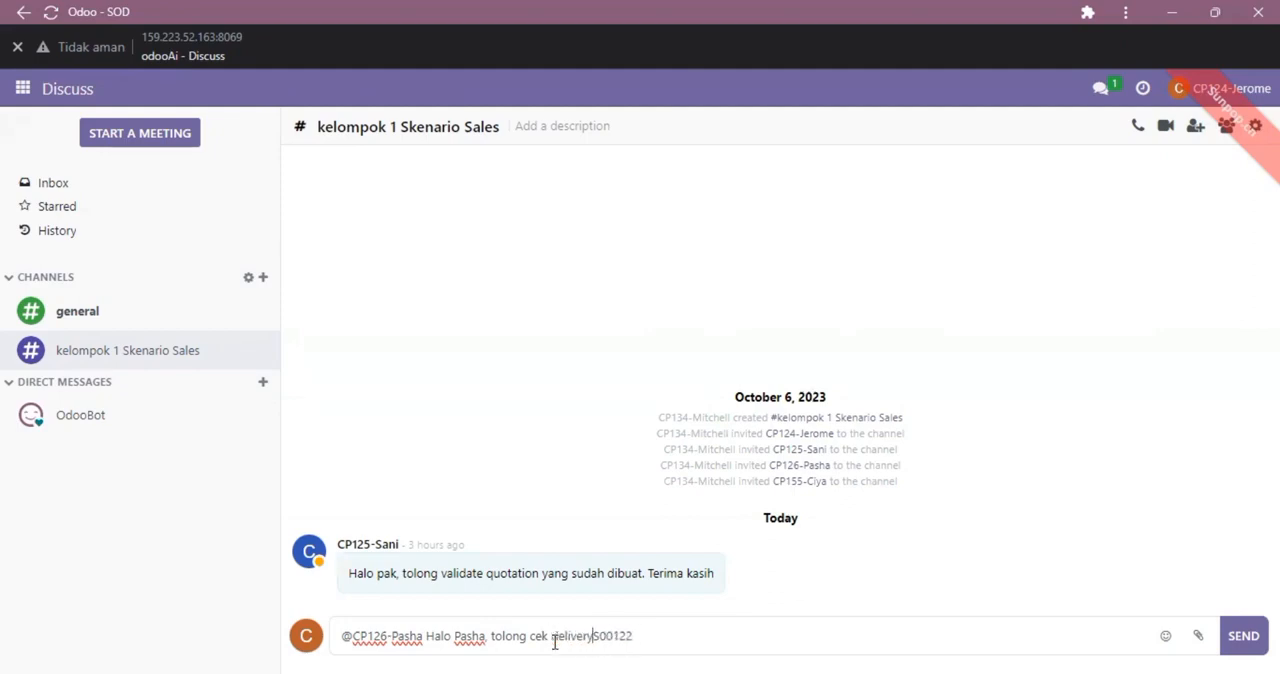
{"action": "type", "text": "untuk"}
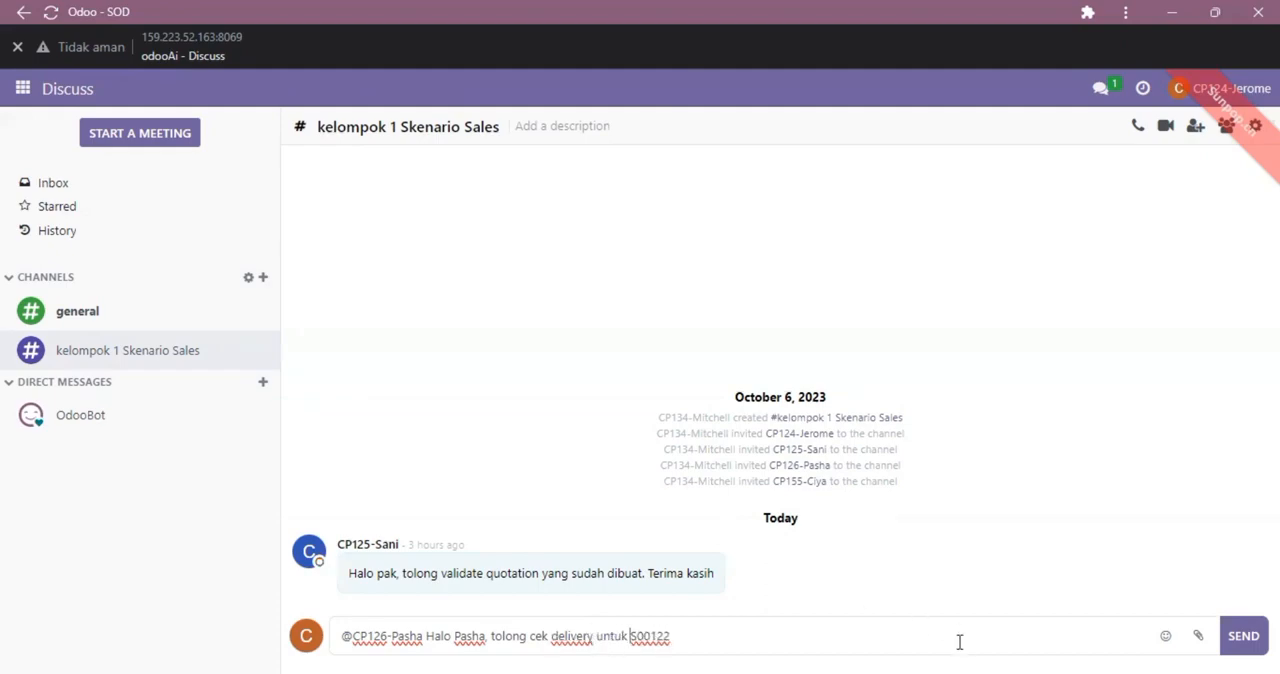
{"action": "left_click", "coordinate": [1237, 640]}
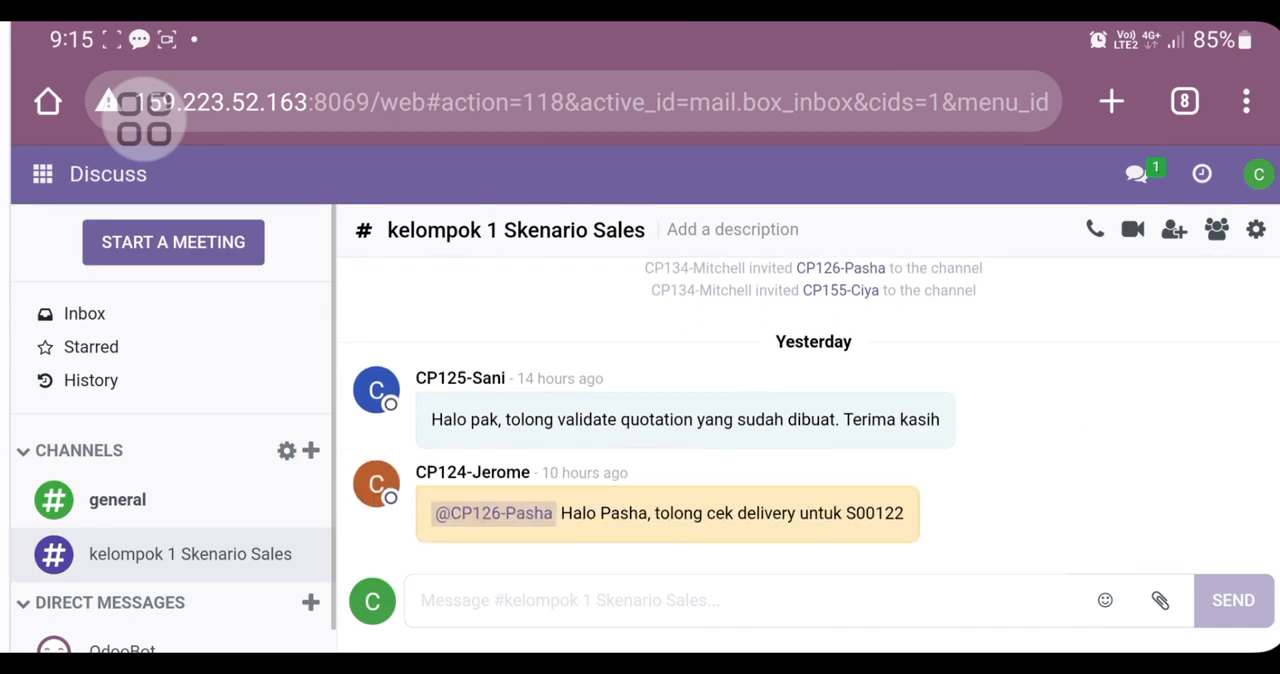
Step: On the phone session, copy the sales order number from the delivery request in kelompok 1 Skenario Sales
{"action": "left_click_drag", "start_coordinate": [983, 435], "coordinate": [1004, 371]}
{"action": "left_click_drag", "start_coordinate": [134, 372], "coordinate": [134, 346]}
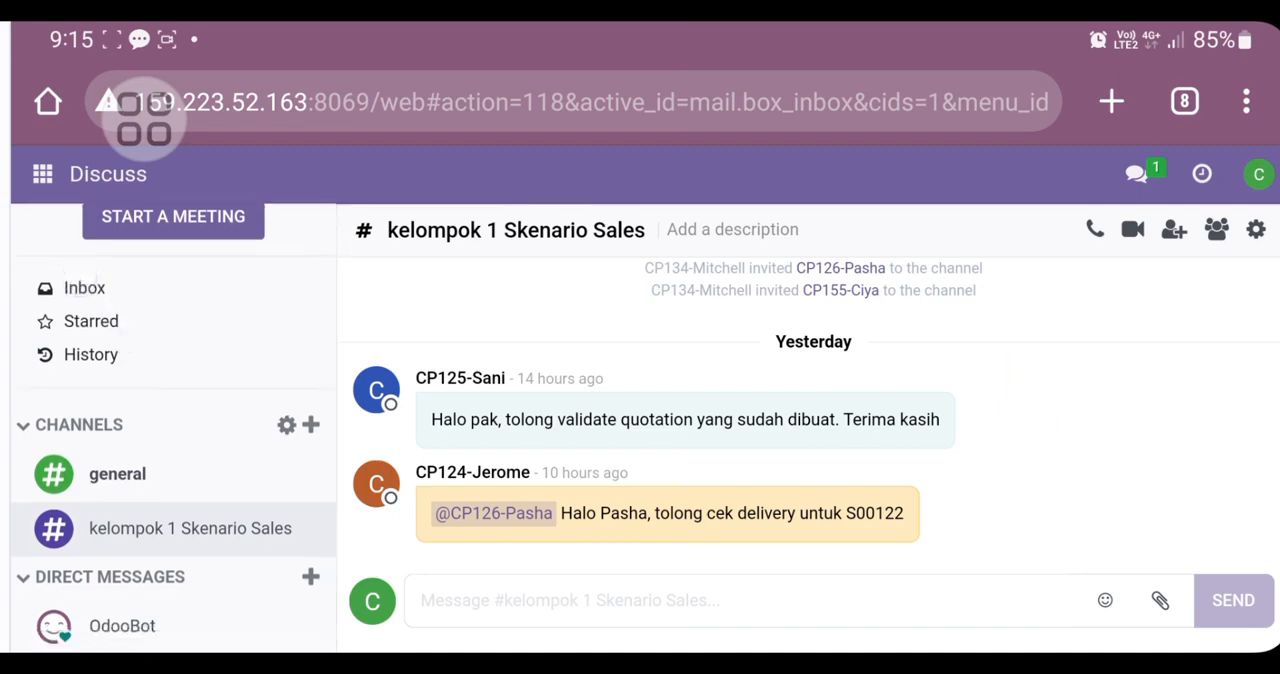
{"action": "mouse_move", "coordinate": [491, 431]}
{"action": "left_mouse_down"}
{"action": "mouse_move", "coordinate": [485, 544]}
{"action": "mouse_move", "coordinate": [545, 512]}
{"action": "left_mouse_up"}
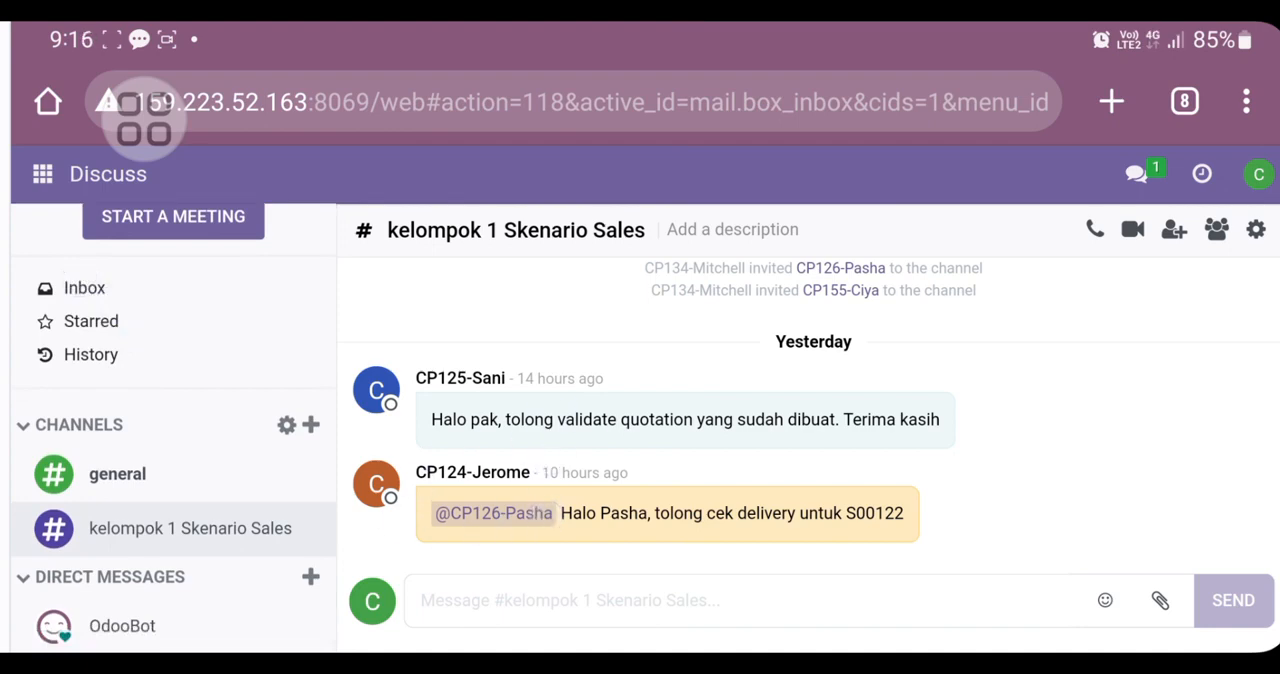
{"action": "mouse_move", "coordinate": [859, 493]}
{"action": "left_mouse_down"}
{"action": "mouse_move", "coordinate": [869, 561]}
{"action": "mouse_move", "coordinate": [938, 543]}
{"action": "left_mouse_up"}
{"action": "left_click_drag", "start_coordinate": [871, 513], "coordinate": [873, 513]}
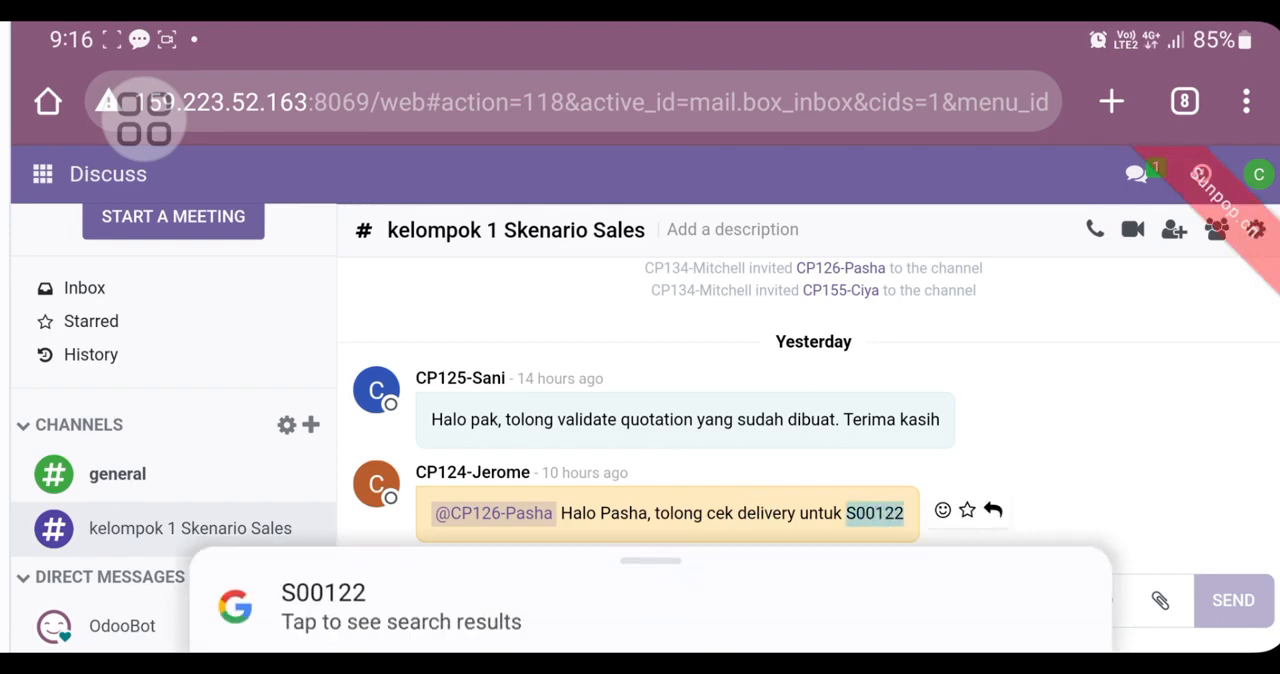
{"action": "left_click", "coordinate": [866, 522]}
{"action": "left_click", "coordinate": [886, 516]}
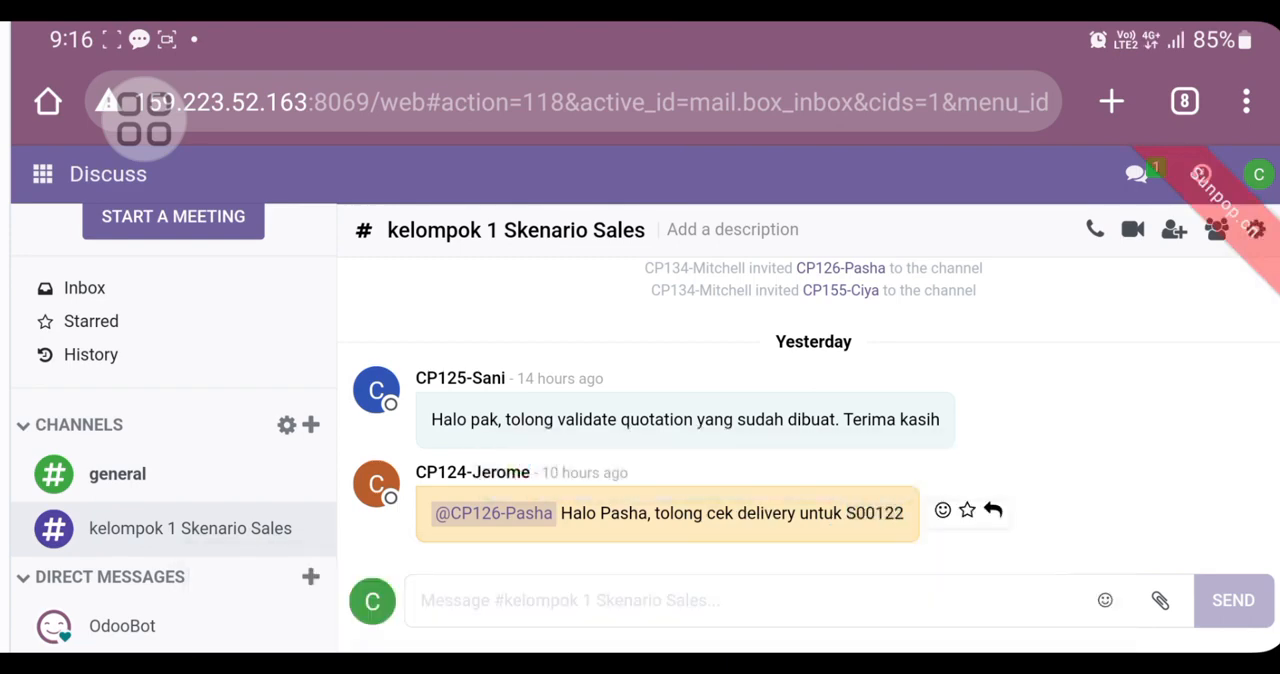
{"action": "left_click_drag", "start_coordinate": [874, 513], "coordinate": [874, 513]}
{"action": "left_click", "coordinate": [908, 463]}
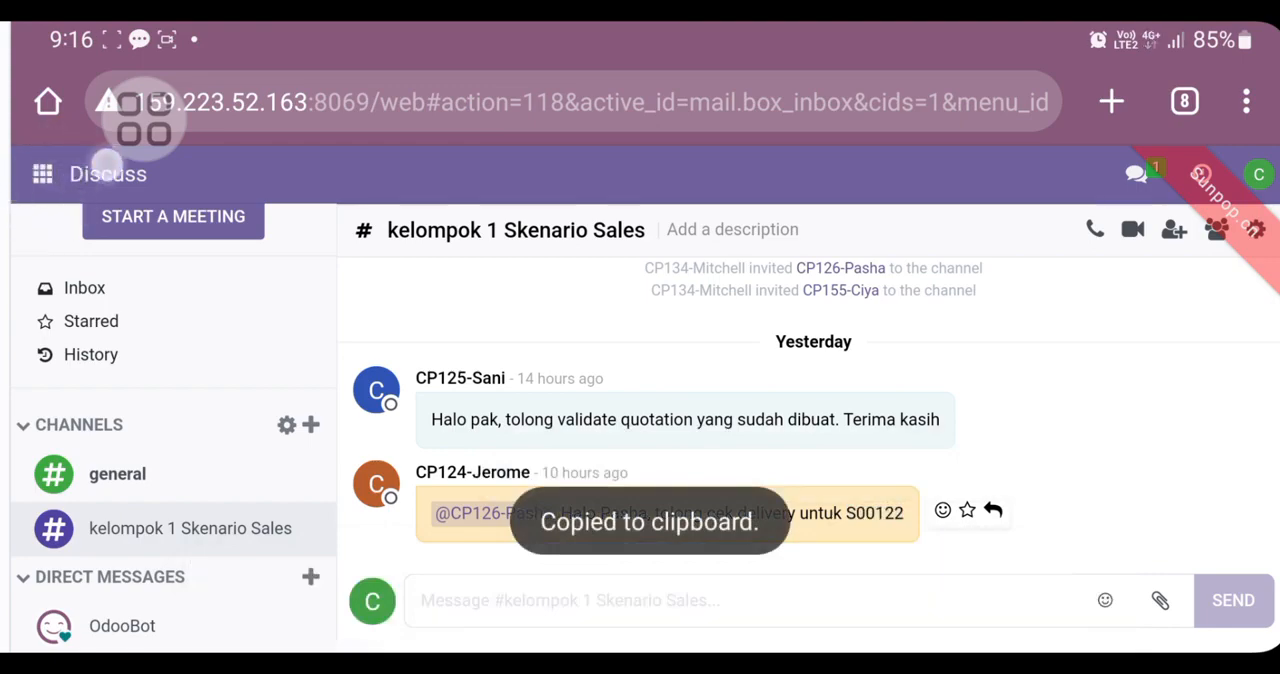
Step: Open the Delivery Orders to process in Inventory and look through the Ready transfers
{"action": "left_click", "coordinate": [42, 174]}
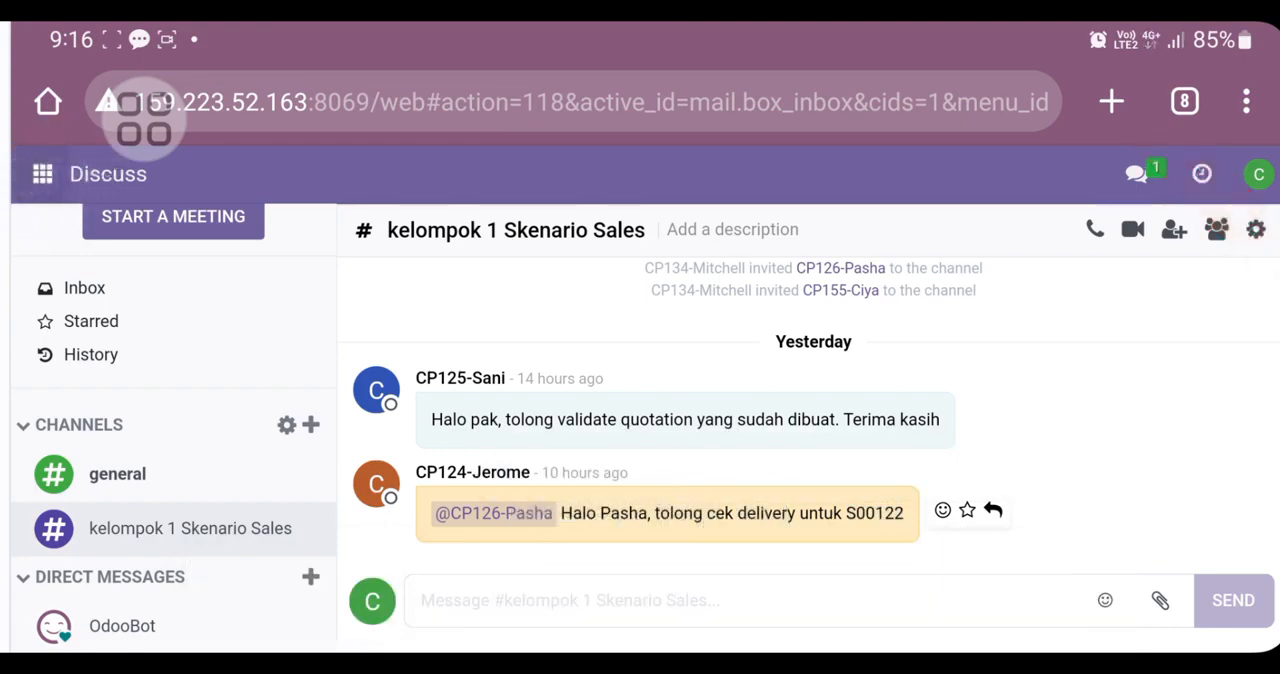
{"action": "left_click", "coordinate": [114, 366]}
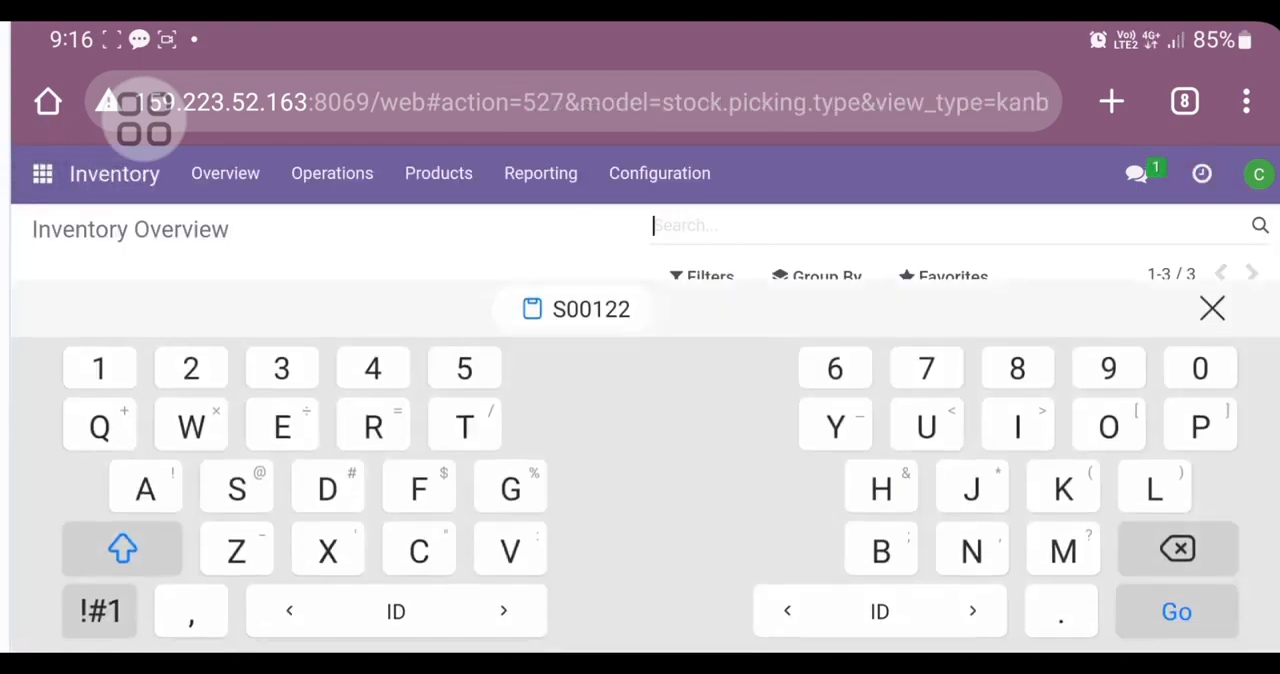
{"action": "key", "text": "Escape"}
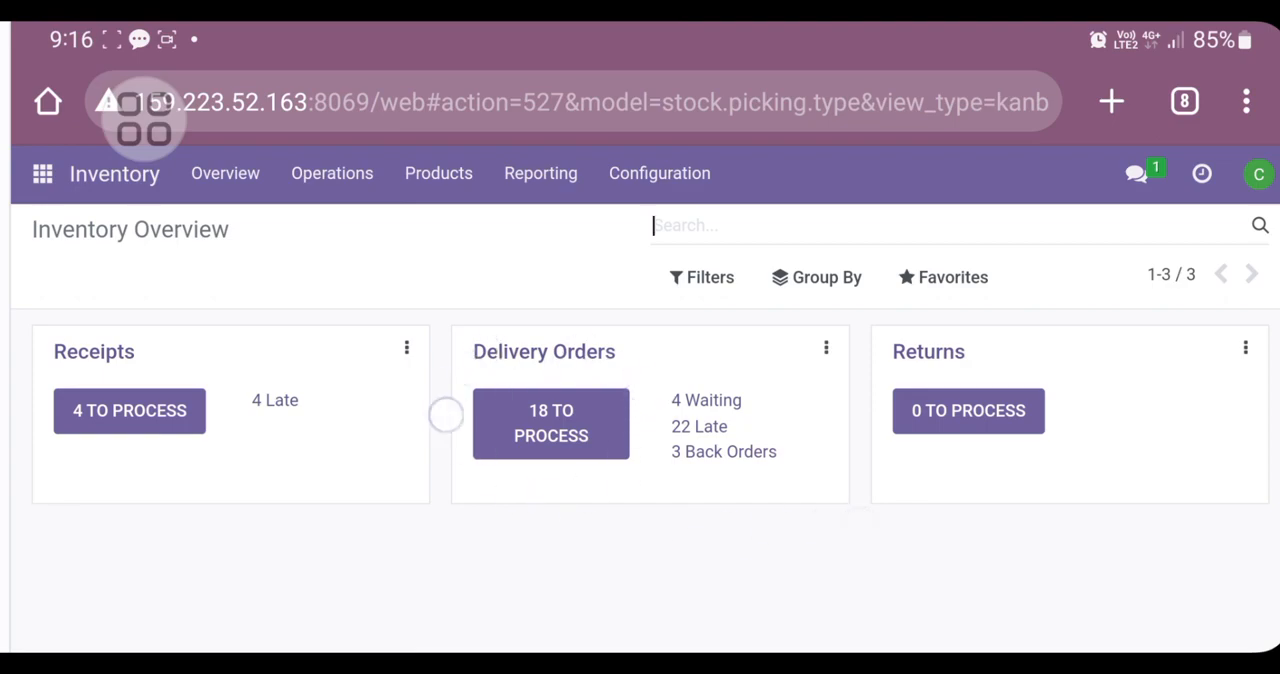
{"action": "left_click", "coordinate": [551, 423]}
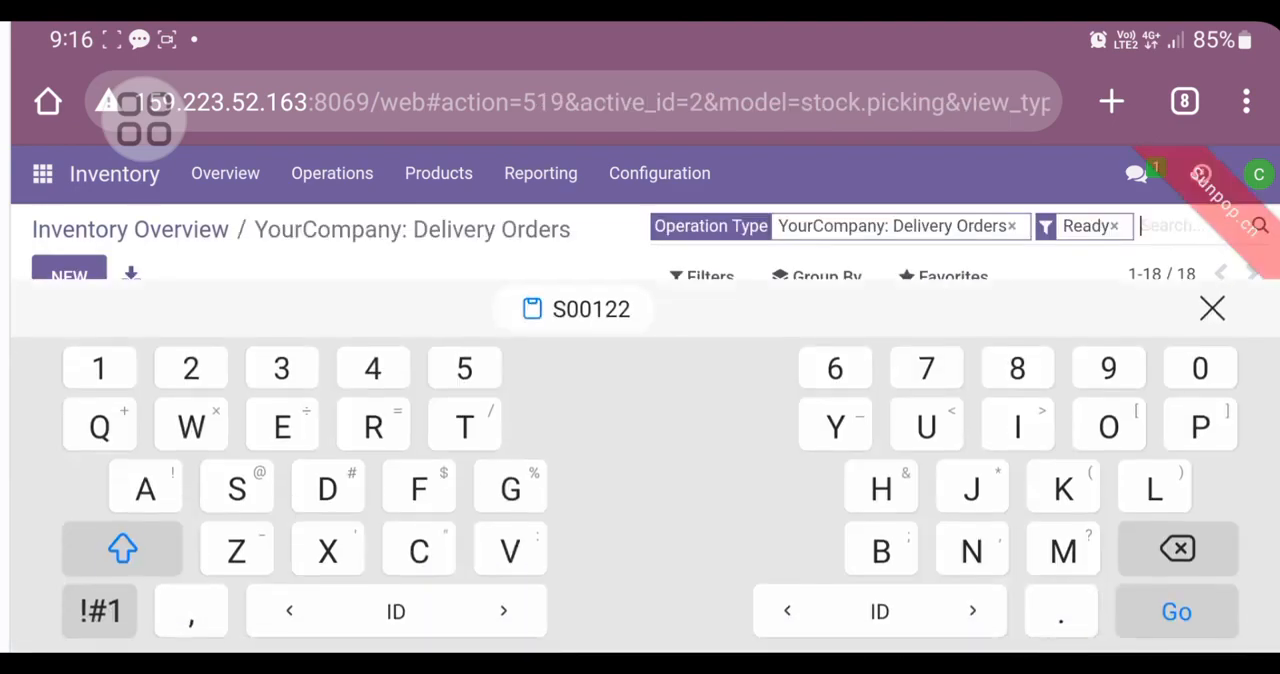
{"action": "left_click", "coordinate": [6, 514]}
{"action": "scroll", "coordinate": [947, 385], "scroll_direction": "down", "scroll_amount": 1}
{"action": "scroll", "coordinate": [951, 281], "scroll_direction": "up", "scroll_amount": 1}
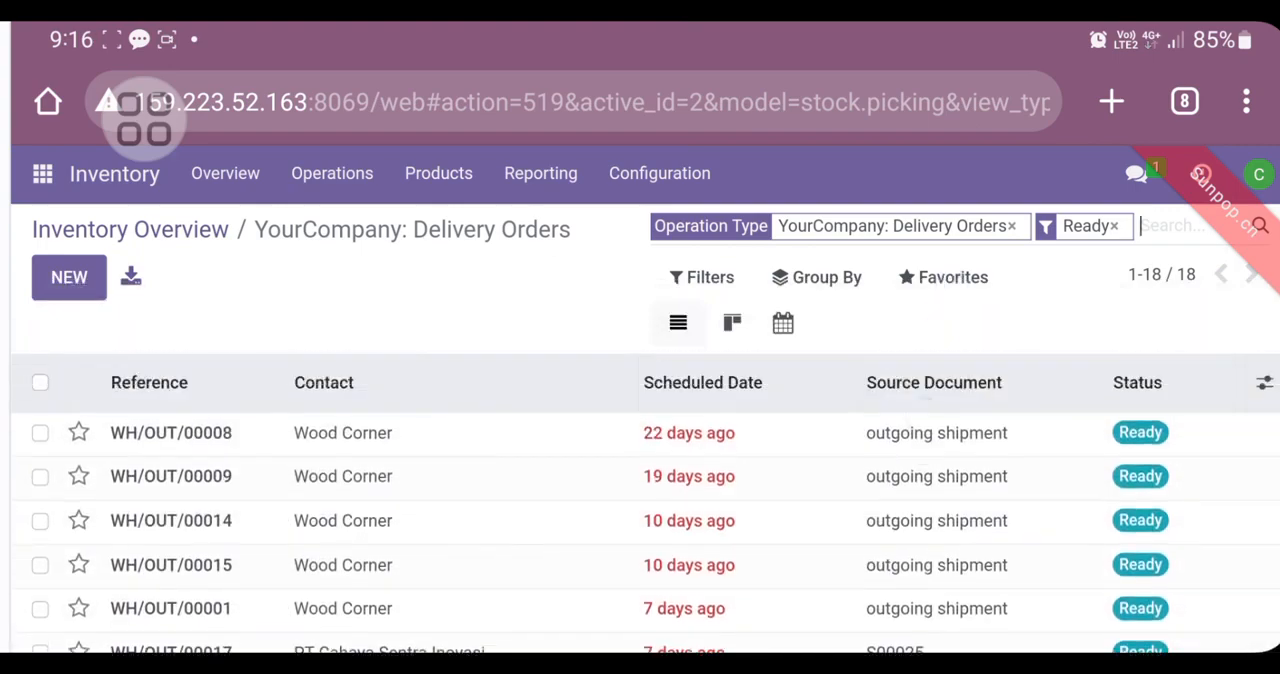
{"action": "scroll", "coordinate": [645, 500], "scroll_direction": "down", "scroll_amount": 3}
{"action": "scroll", "coordinate": [951, 449], "scroll_direction": "up", "scroll_amount": 3}
Step: Filter the delivery orders by the copied order number as Transfer and open PT Mulia Abadi [KLP 01]'s delivery
{"action": "left_click", "coordinate": [1165, 226]}
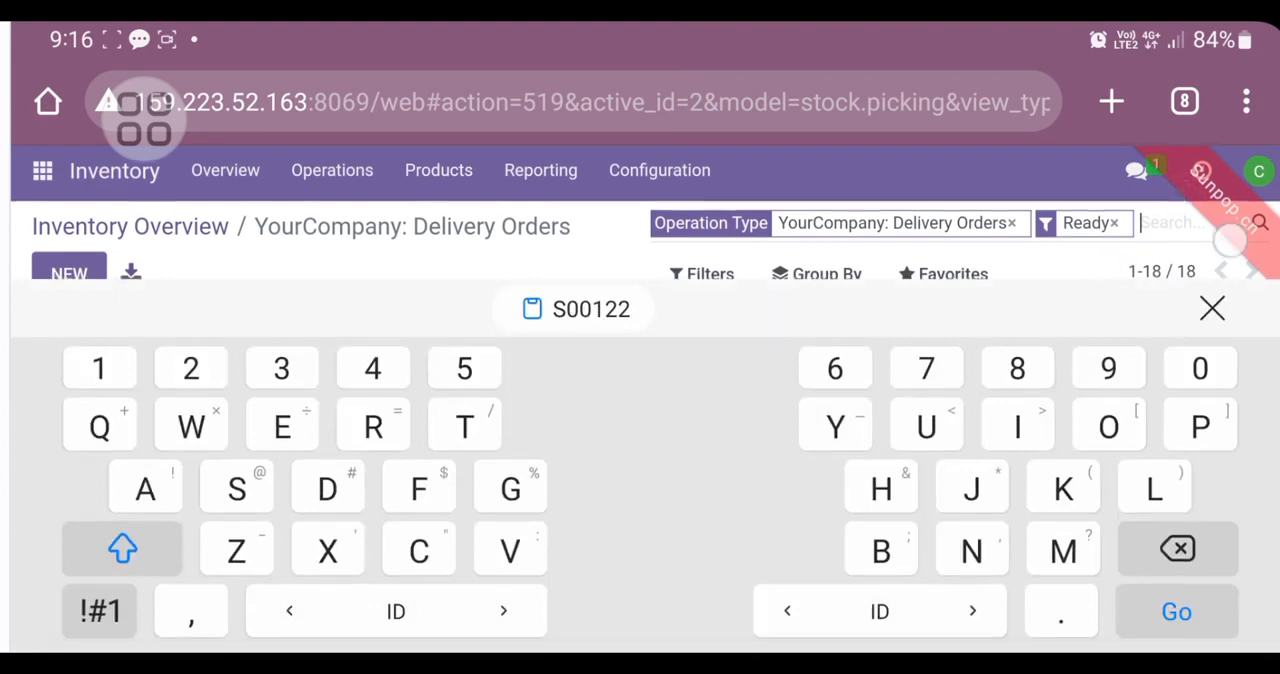
{"action": "left_click", "coordinate": [591, 309]}
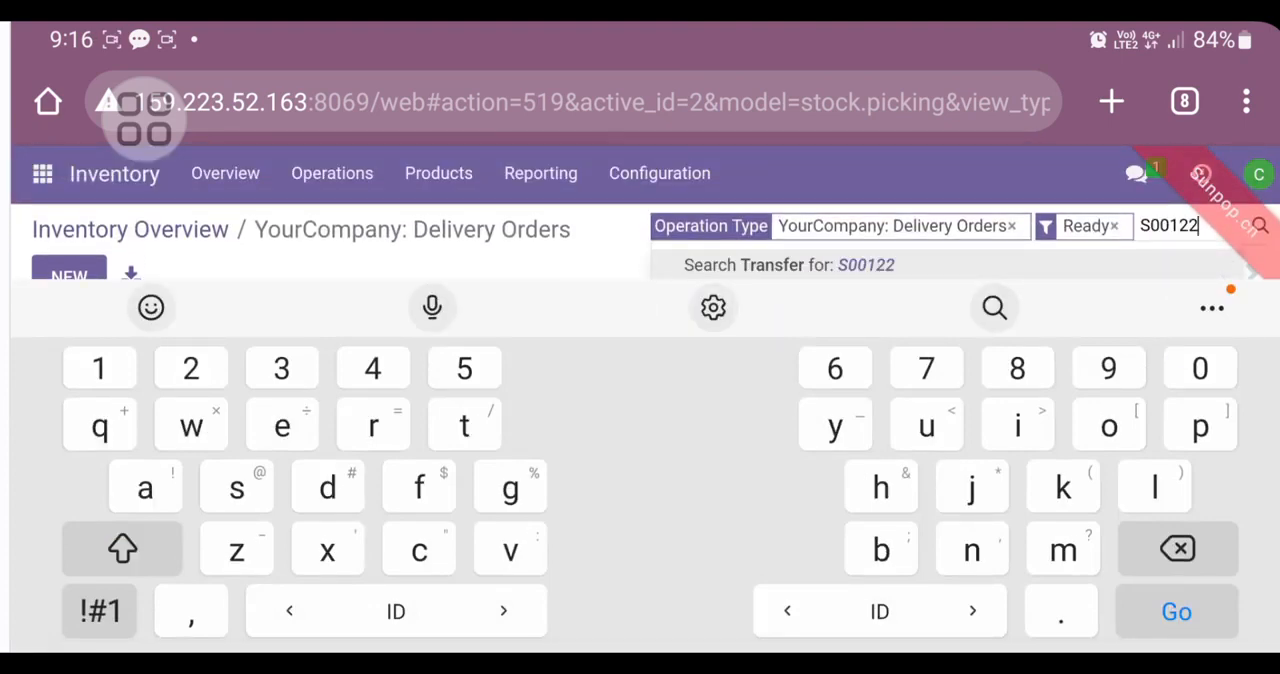
{"action": "key", "text": "Return"}
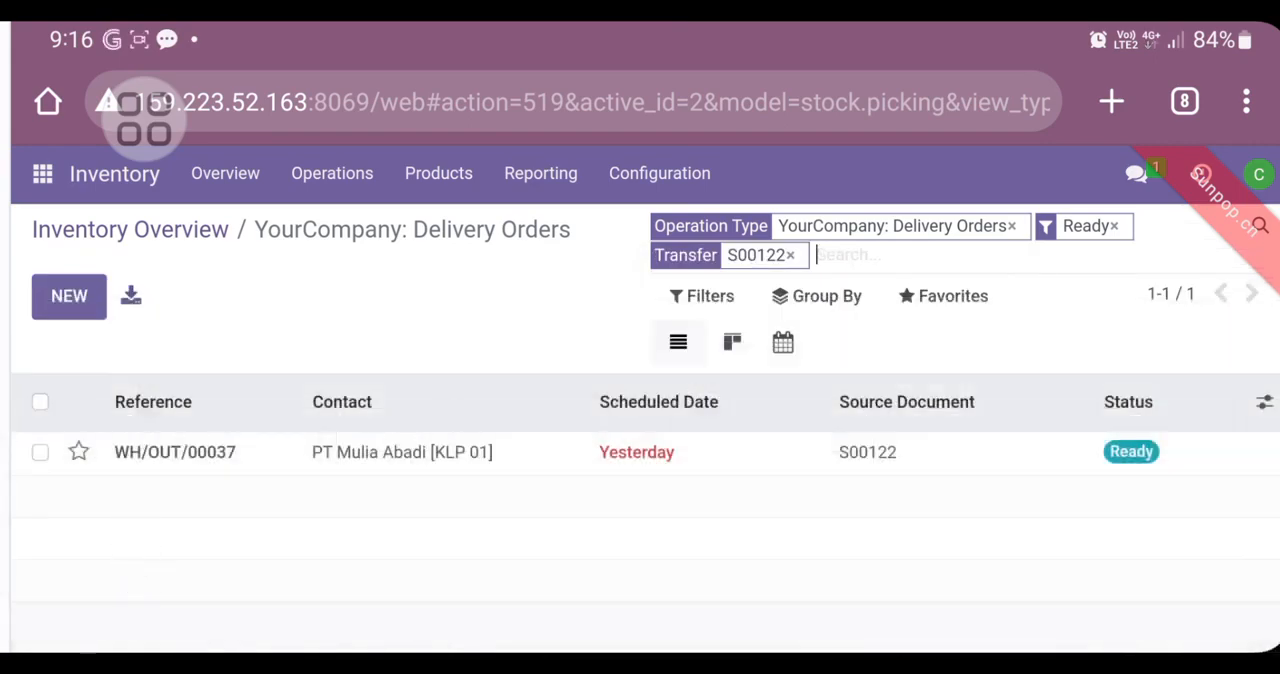
{"action": "left_click", "coordinate": [729, 459]}
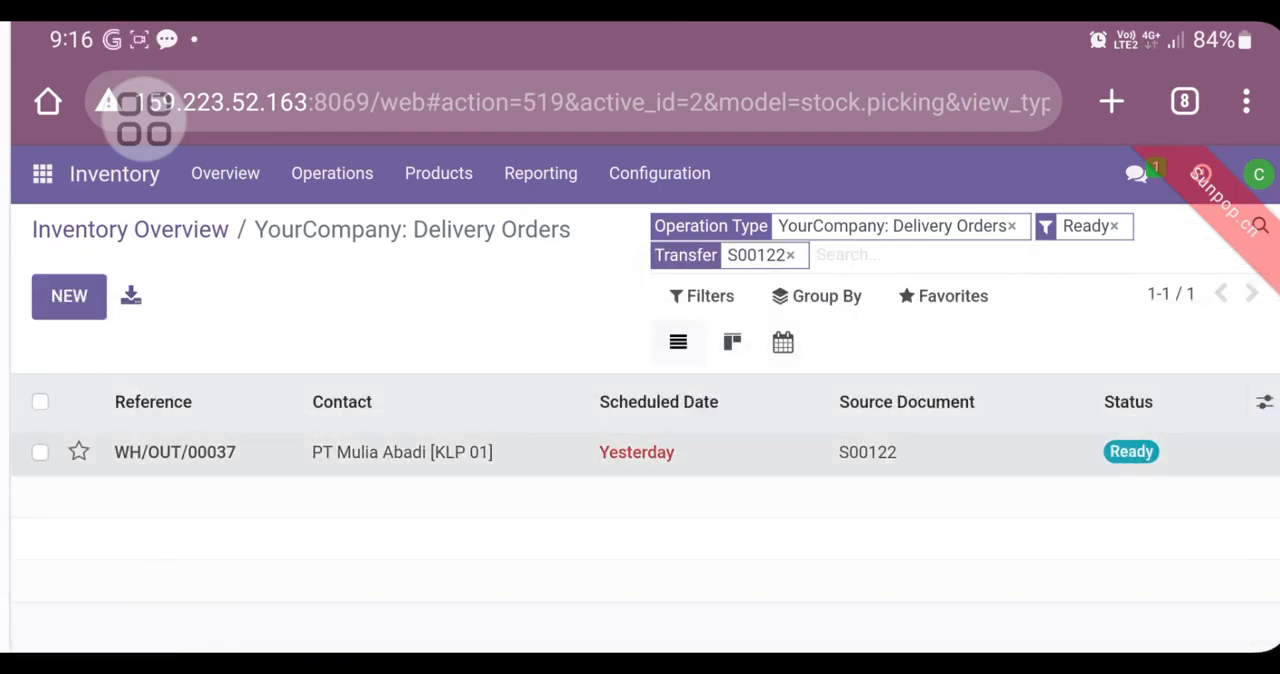
Step: Review the delivery's address, dates, availability, source document and the demand, reserved and done quantities of its product lines
{"action": "scroll", "coordinate": [796, 403], "scroll_direction": "down", "scroll_amount": 8}
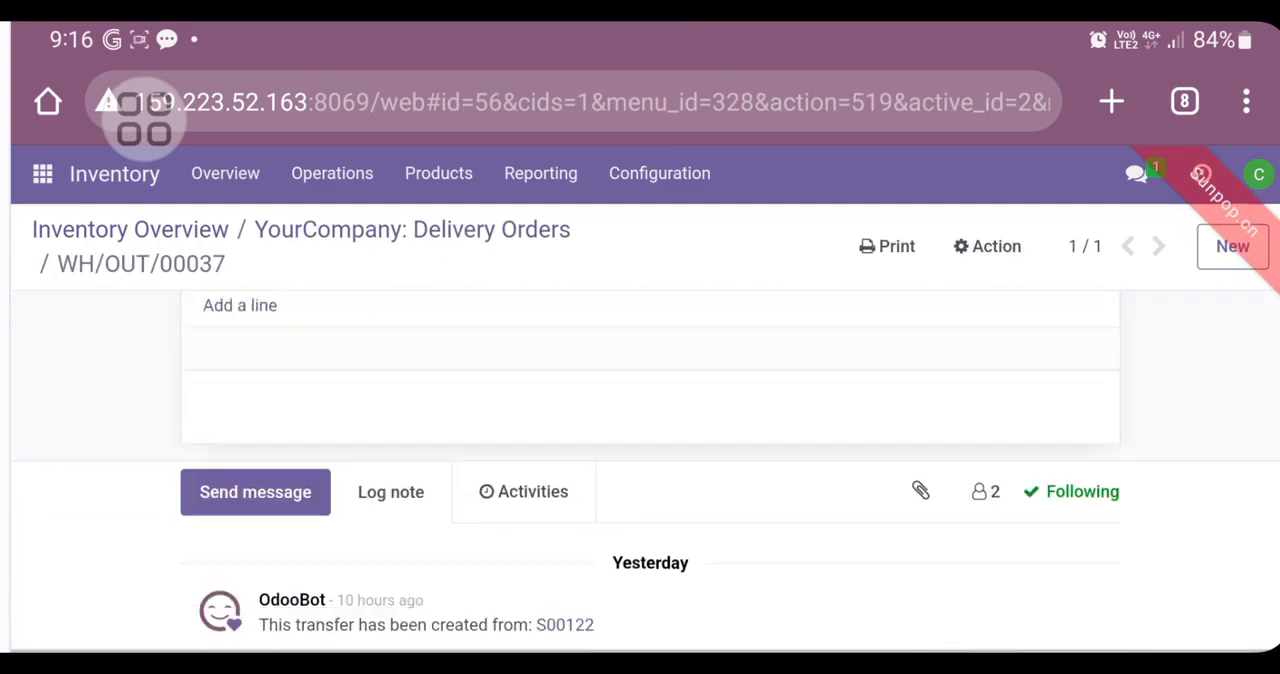
{"action": "scroll", "coordinate": [966, 526], "scroll_direction": "up", "scroll_amount": 10}
{"action": "scroll", "coordinate": [55, 342], "scroll_direction": "down", "scroll_amount": 2}
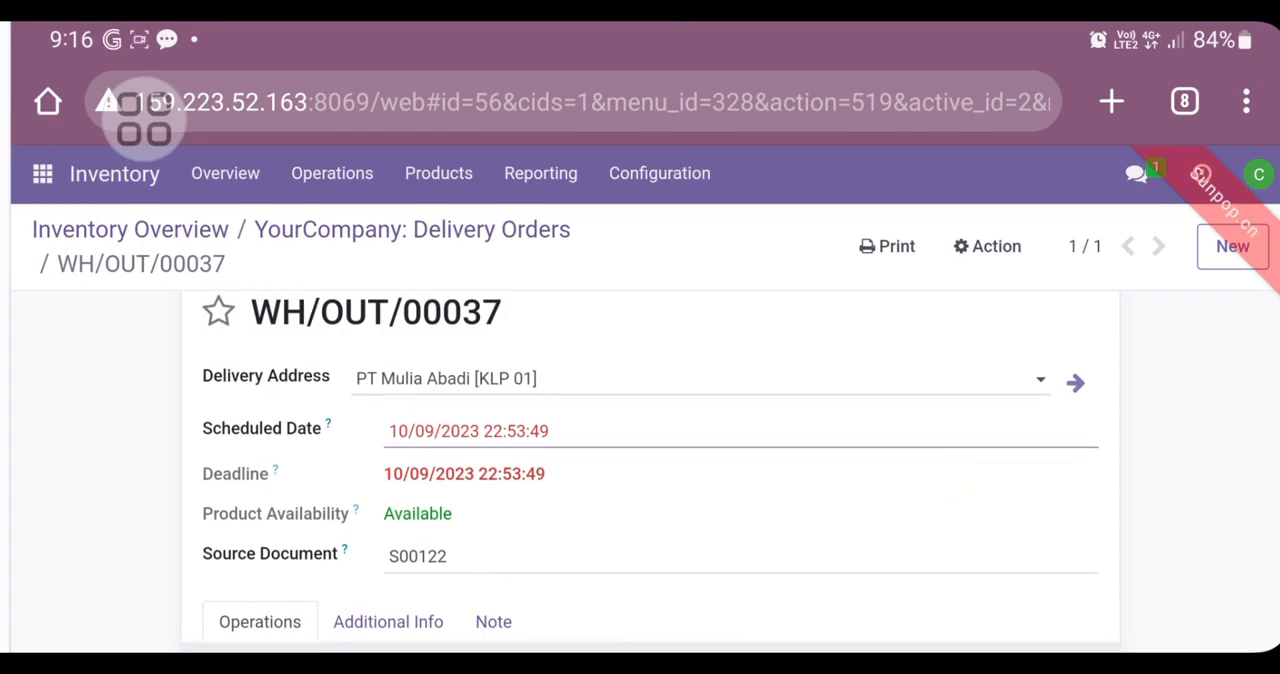
{"action": "scroll", "coordinate": [857, 393], "scroll_direction": "down", "scroll_amount": 3}
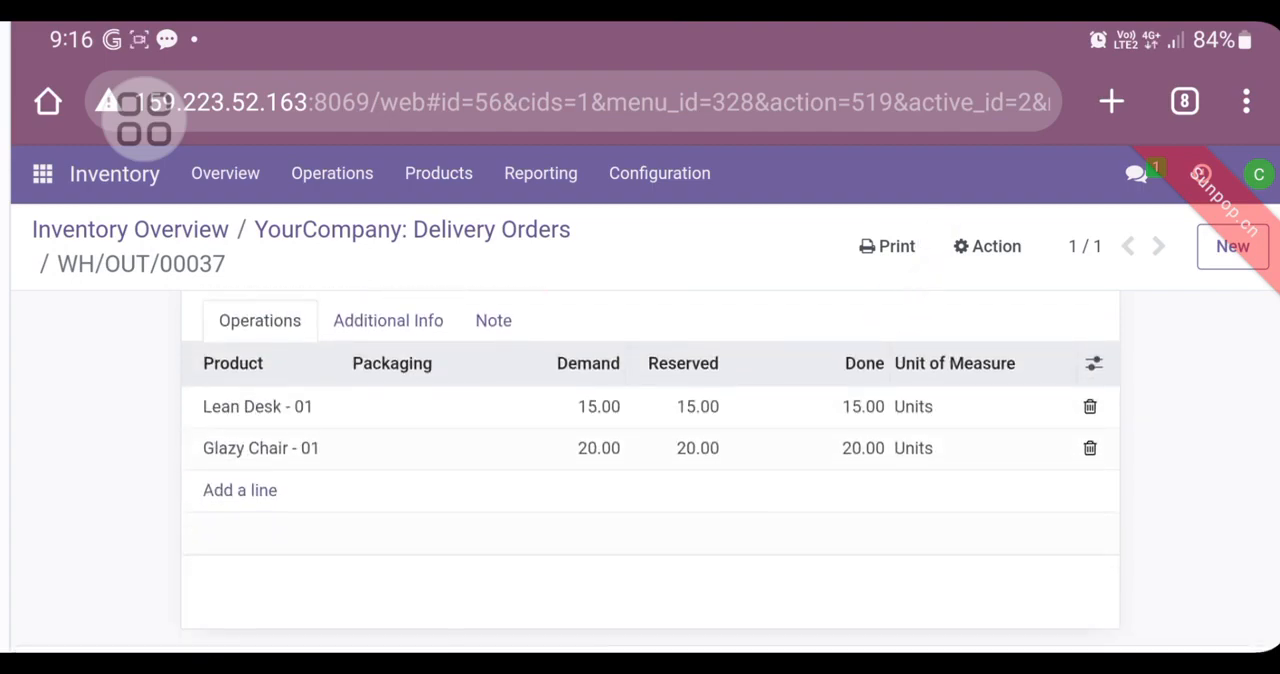
{"action": "scroll", "coordinate": [650, 460], "scroll_direction": "up", "scroll_amount": 5}
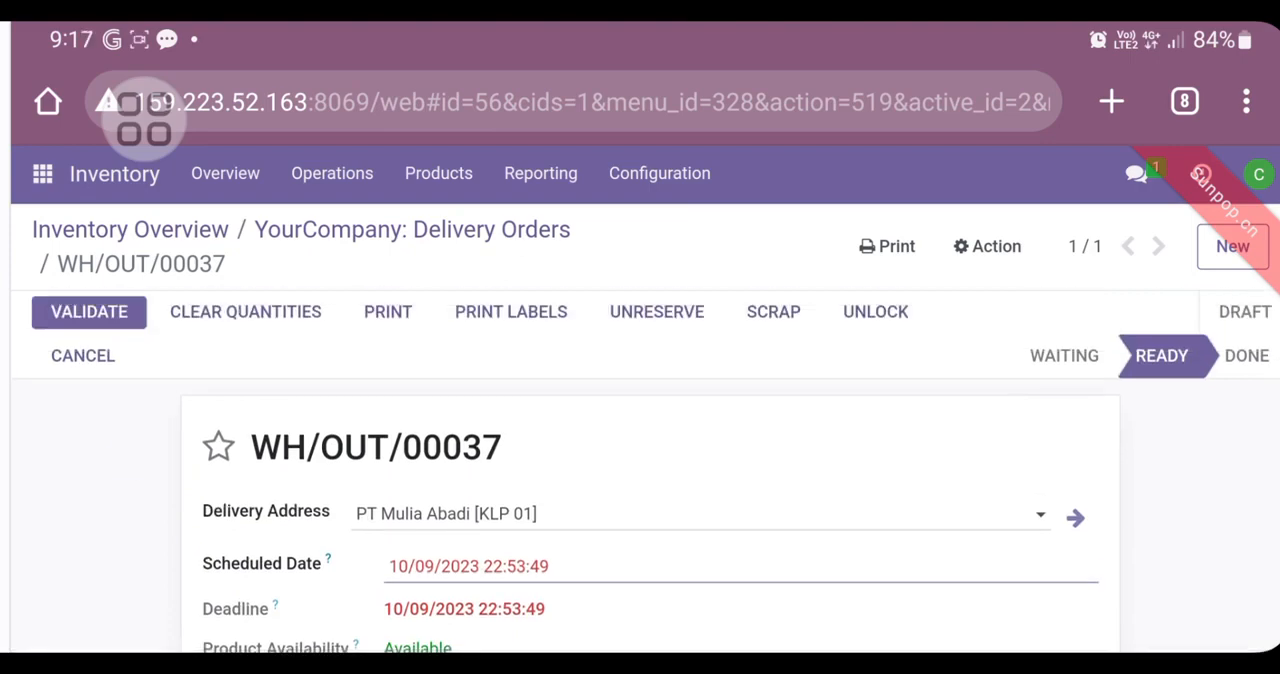
{"action": "scroll", "coordinate": [650, 460], "scroll_direction": "down", "scroll_amount": 1}
{"action": "scroll", "coordinate": [1143, 494], "scroll_direction": "up", "scroll_amount": 1}
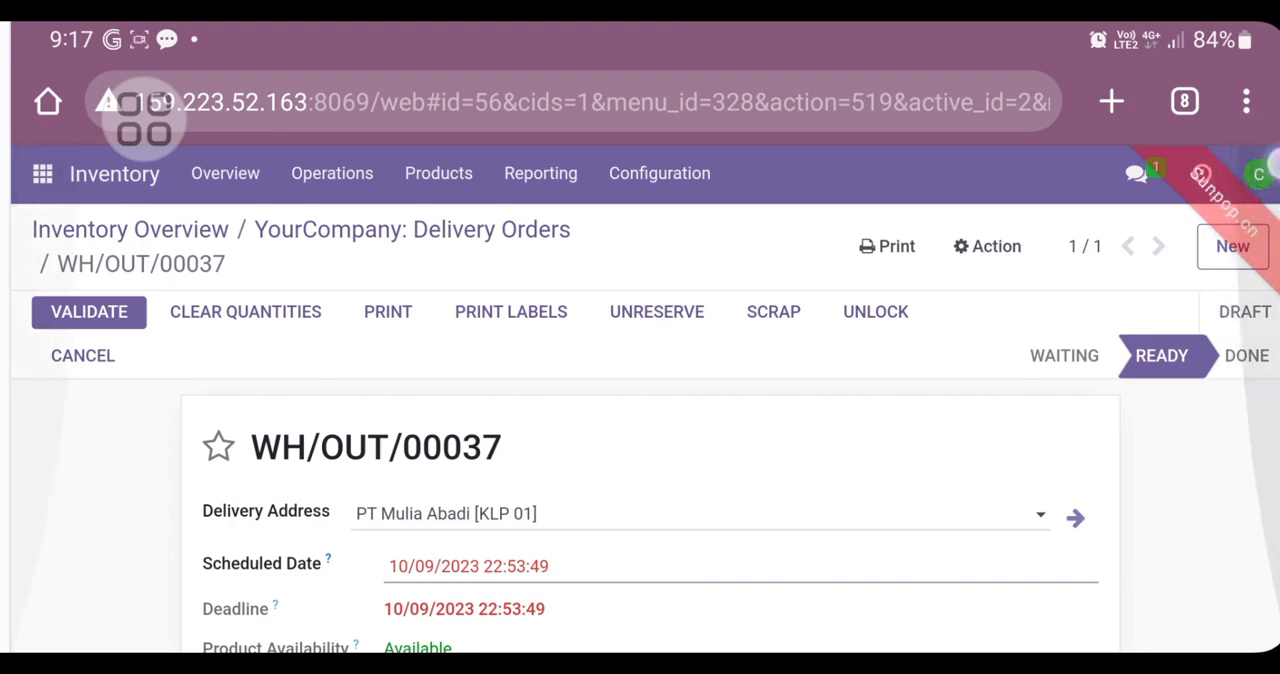
Step: Fill in the missing email address in the Preferences of the logged-in account's My Profile
{"action": "left_click", "coordinate": [1259, 174]}
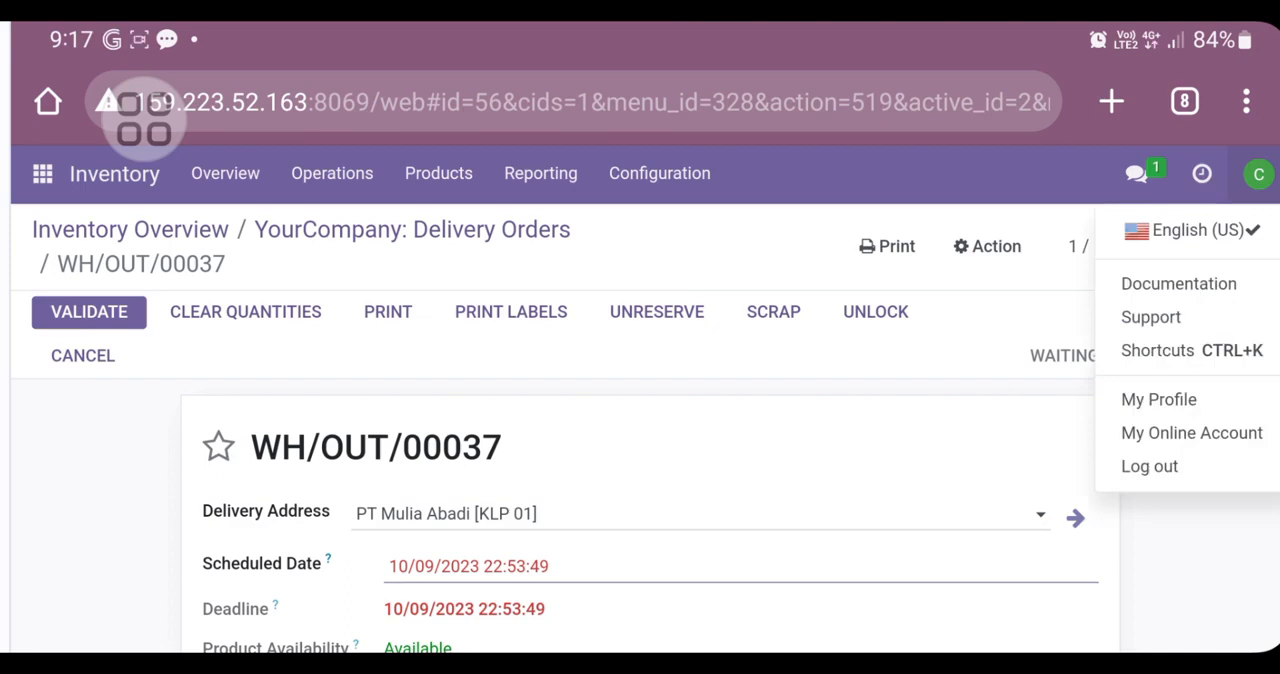
{"action": "left_click", "coordinate": [1234, 400]}
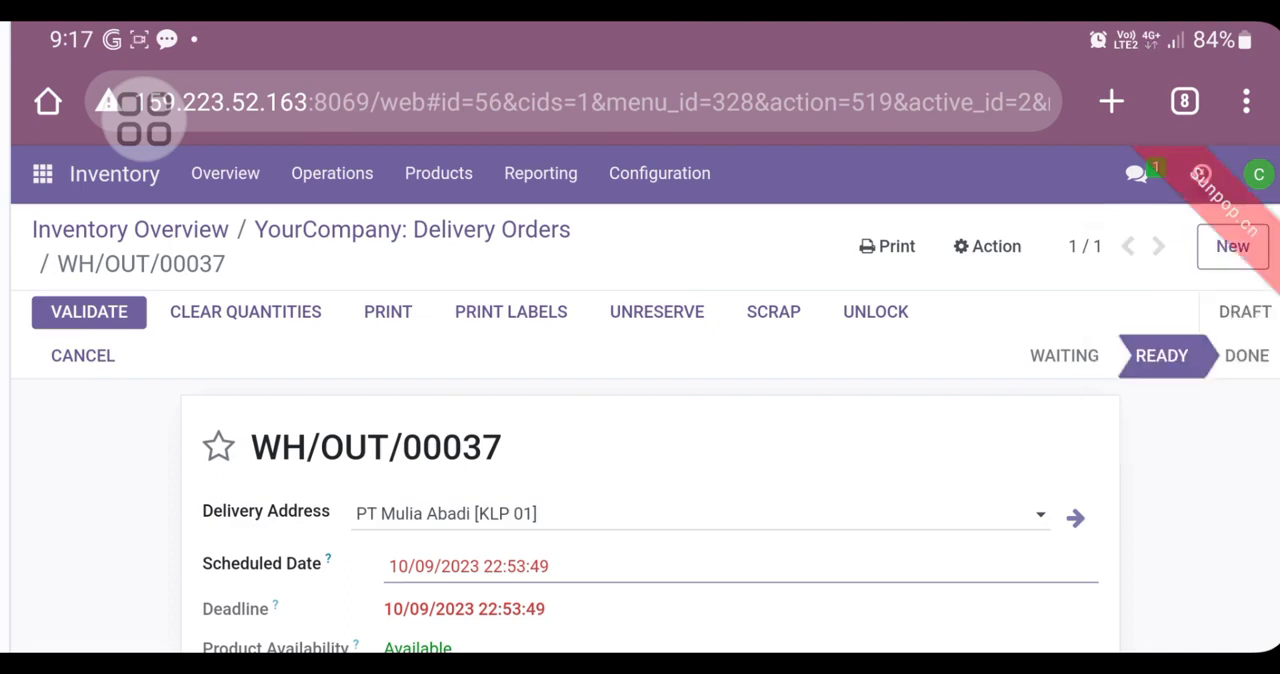
{"action": "scroll", "coordinate": [860, 360], "scroll_direction": "down", "scroll_amount": 6}
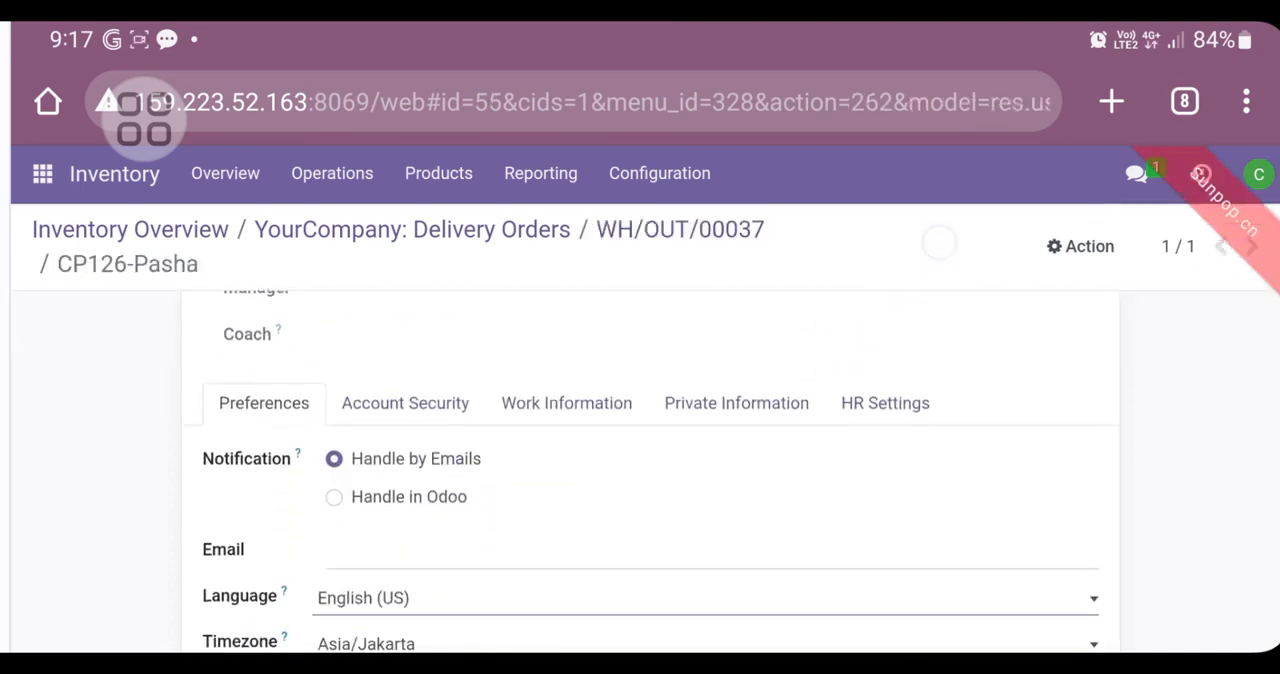
{"action": "left_click", "coordinate": [760, 402]}
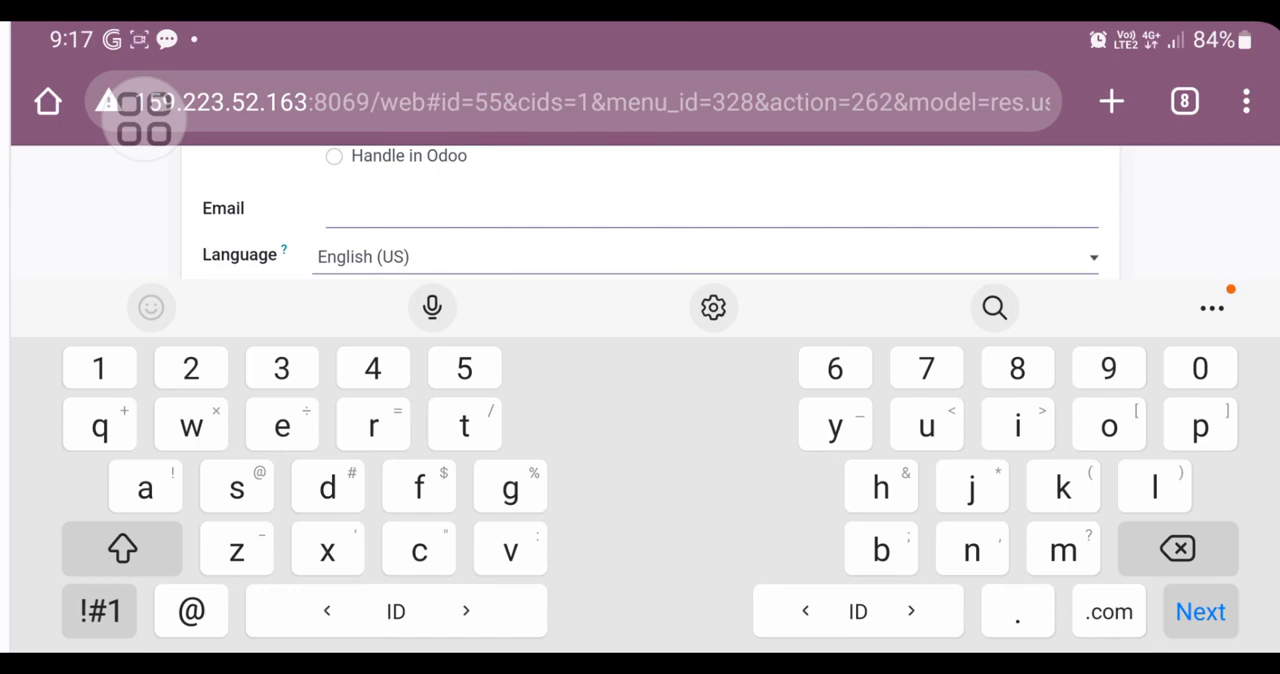
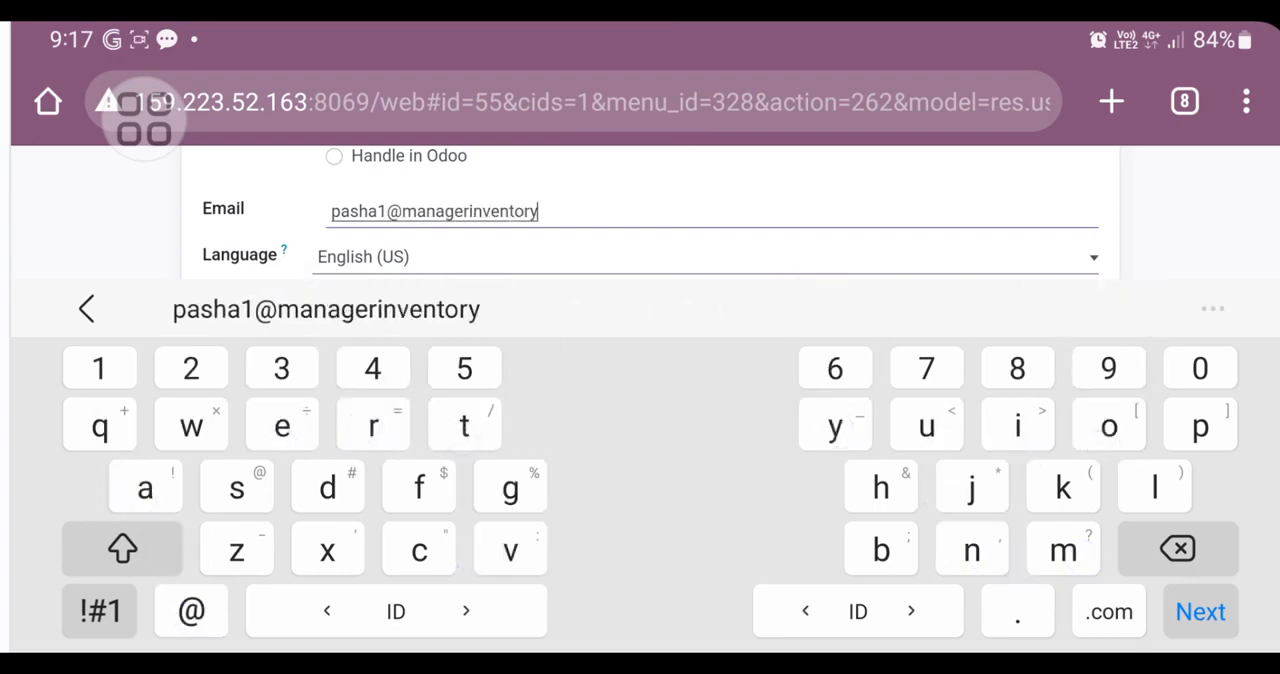
{"action": "left_click", "coordinate": [99, 610]}
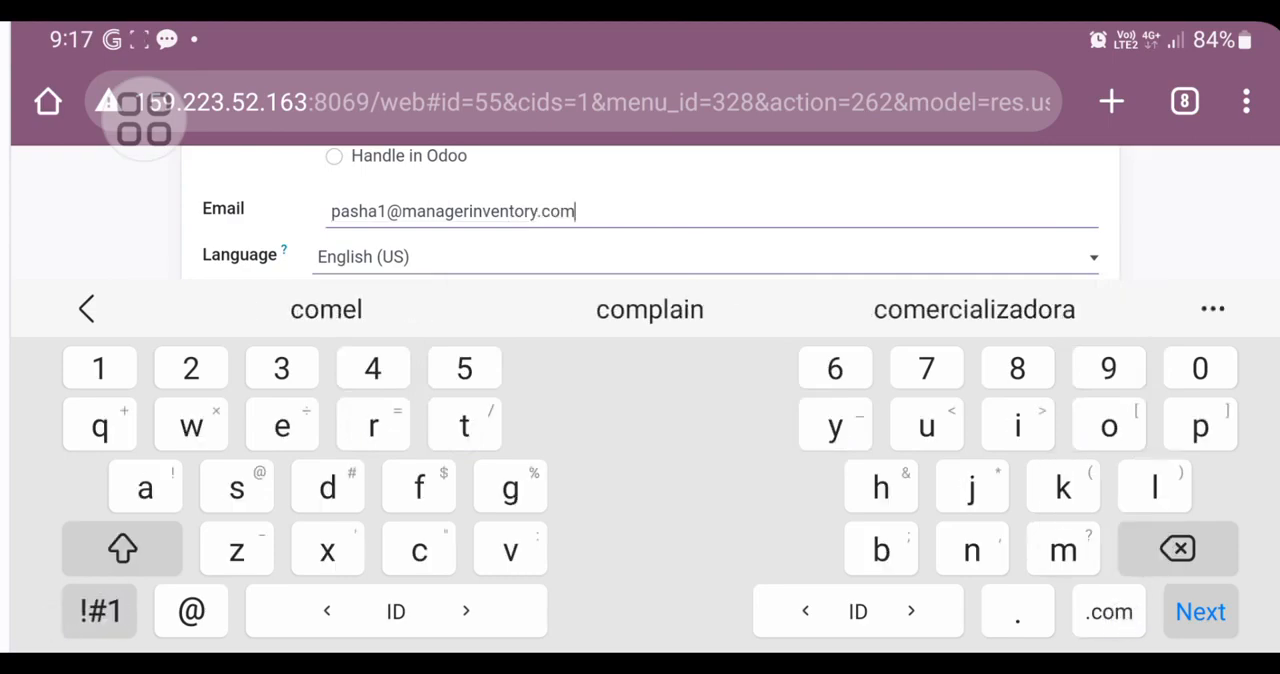
{"action": "left_click", "coordinate": [1200, 611]}
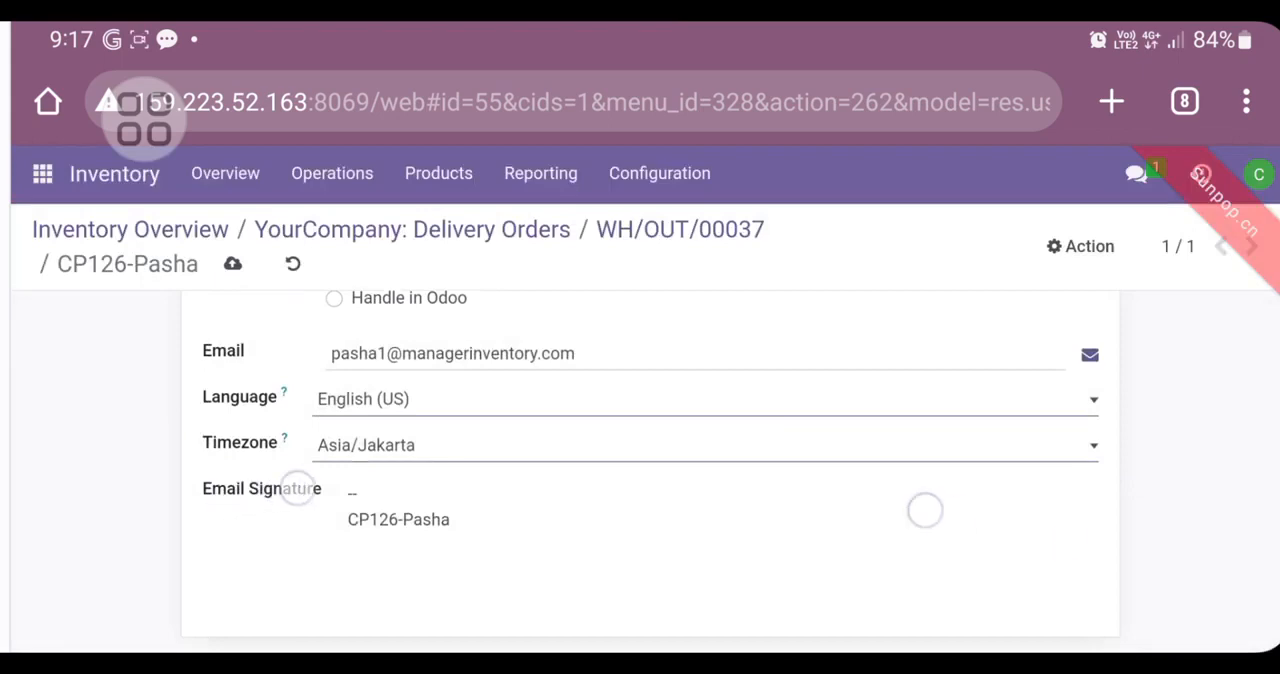
{"action": "scroll", "coordinate": [1038, 313], "scroll_direction": "up", "scroll_amount": 3}
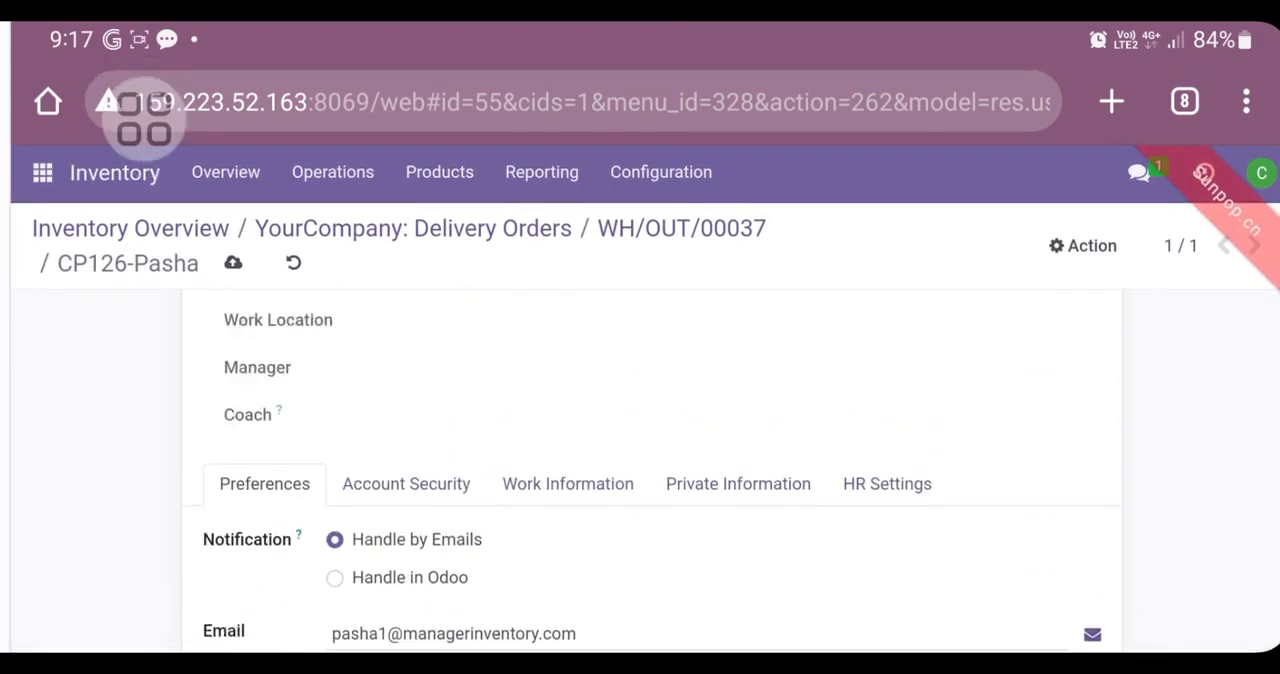
Step: Check the profile's contact details, language, timezone and email signature, save the profile and return to PT Mulia Abadi [KLP 01]'s delivery
{"action": "scroll", "coordinate": [1091, 516], "scroll_direction": "down", "scroll_amount": 3}
{"action": "scroll", "coordinate": [1091, 498], "scroll_direction": "up", "scroll_amount": 1}
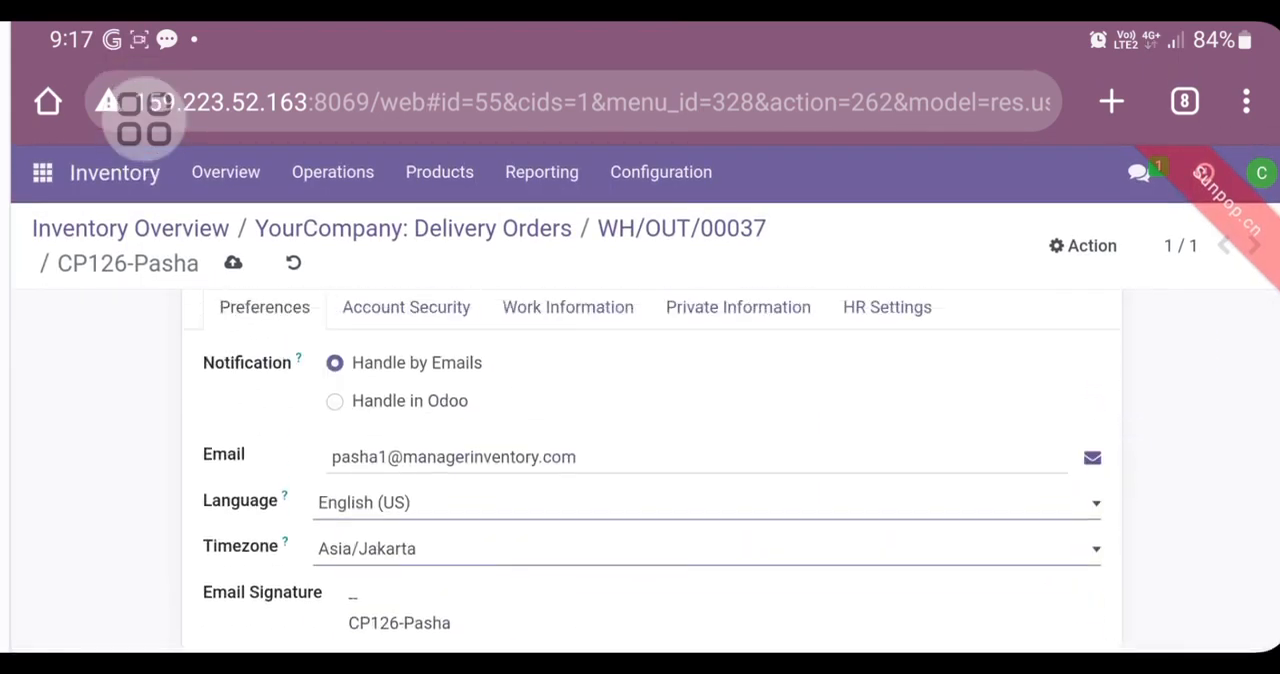
{"action": "scroll", "coordinate": [1127, 445], "scroll_direction": "up", "scroll_amount": 1}
{"action": "scroll", "coordinate": [1177, 413], "scroll_direction": "down", "scroll_amount": 2}
{"action": "scroll", "coordinate": [206, 543], "scroll_direction": "up", "scroll_amount": 5}
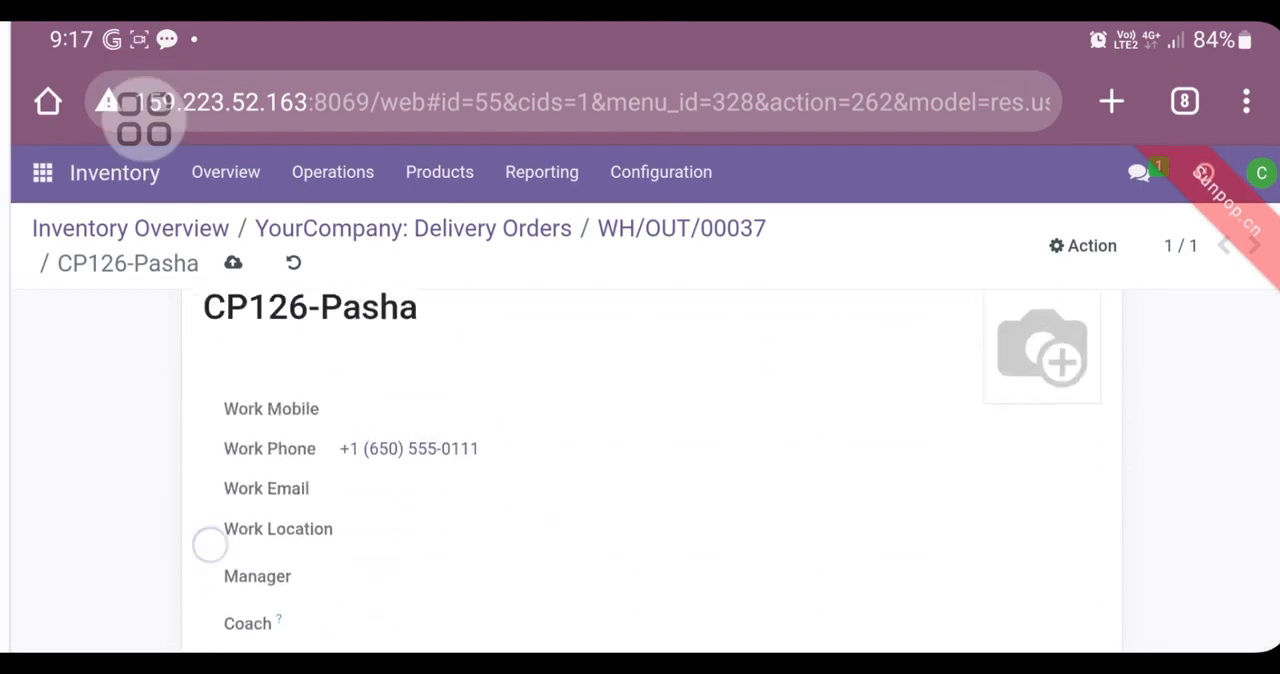
{"action": "scroll", "coordinate": [180, 411], "scroll_direction": "down", "scroll_amount": 5}
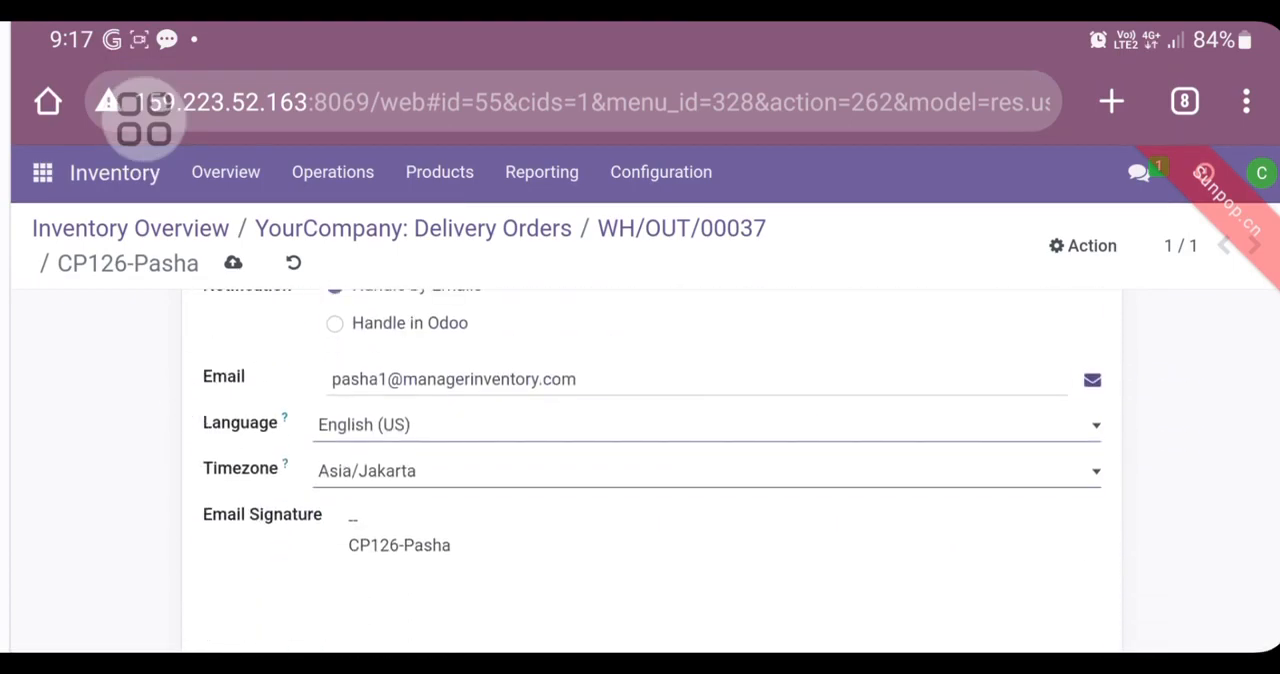
{"action": "left_click", "coordinate": [1092, 379]}
{"action": "left_click", "coordinate": [1147, 390]}
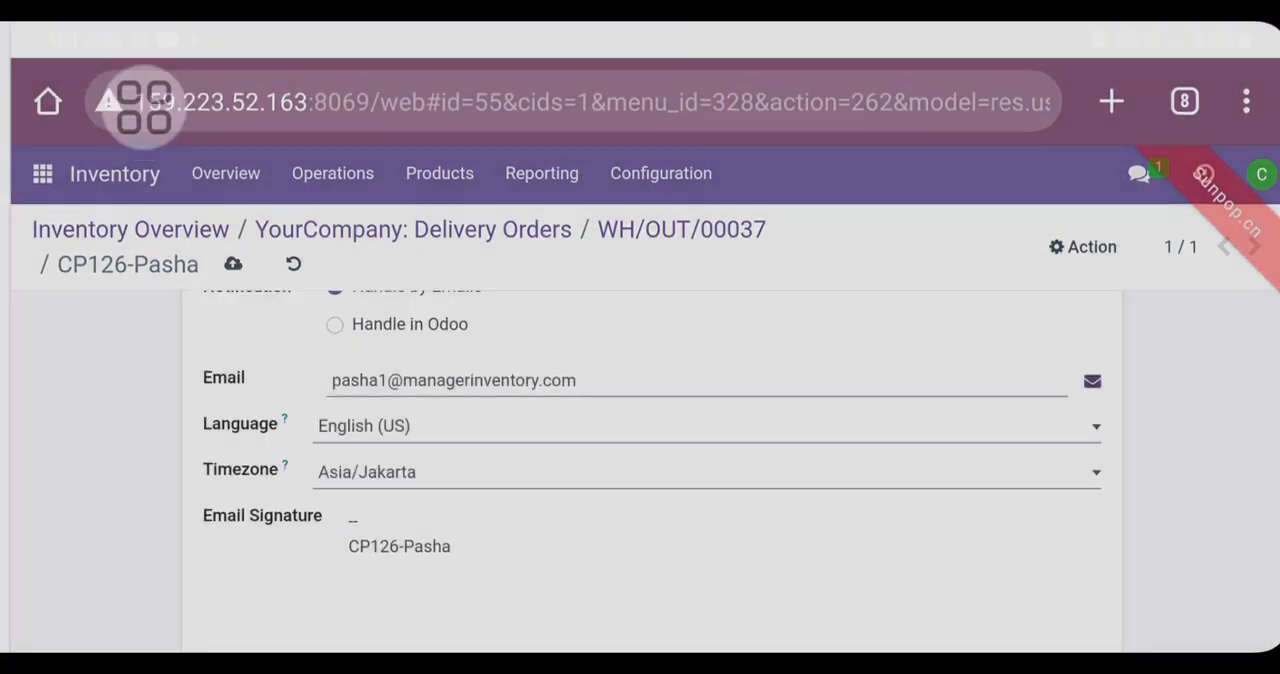
{"action": "scroll", "coordinate": [1183, 358], "scroll_direction": "down", "scroll_amount": 1}
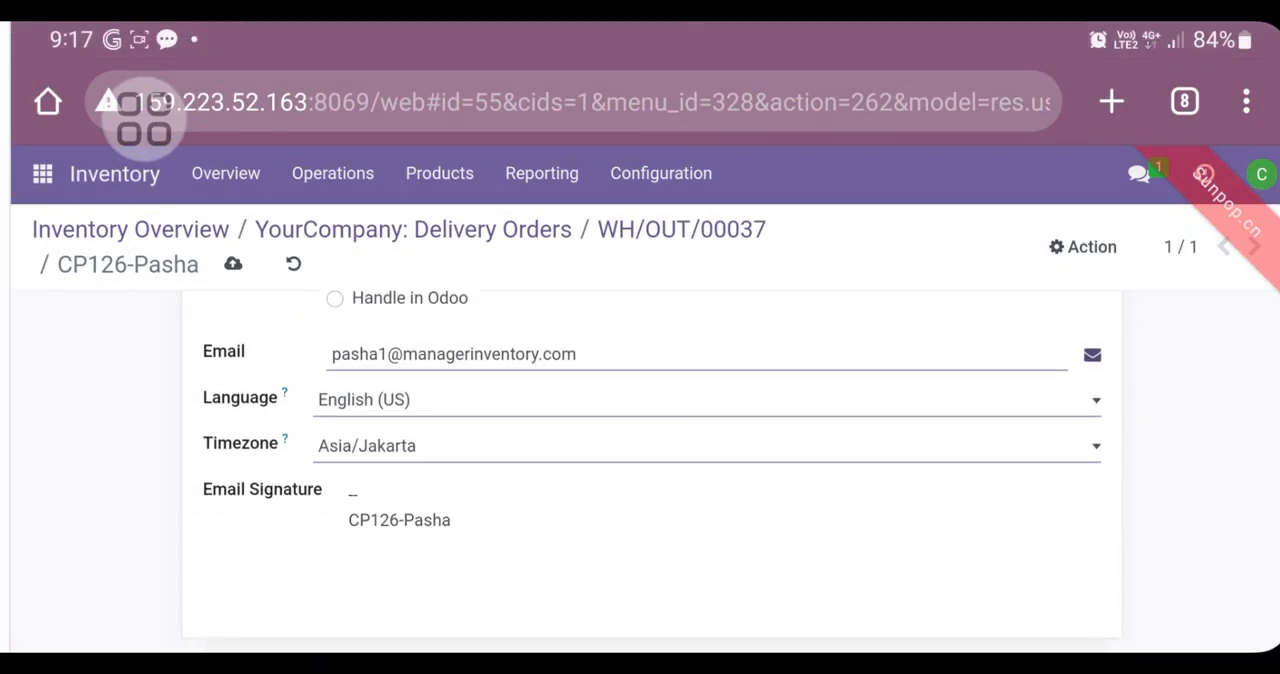
{"action": "scroll", "coordinate": [610, 495], "scroll_direction": "down", "scroll_amount": 1}
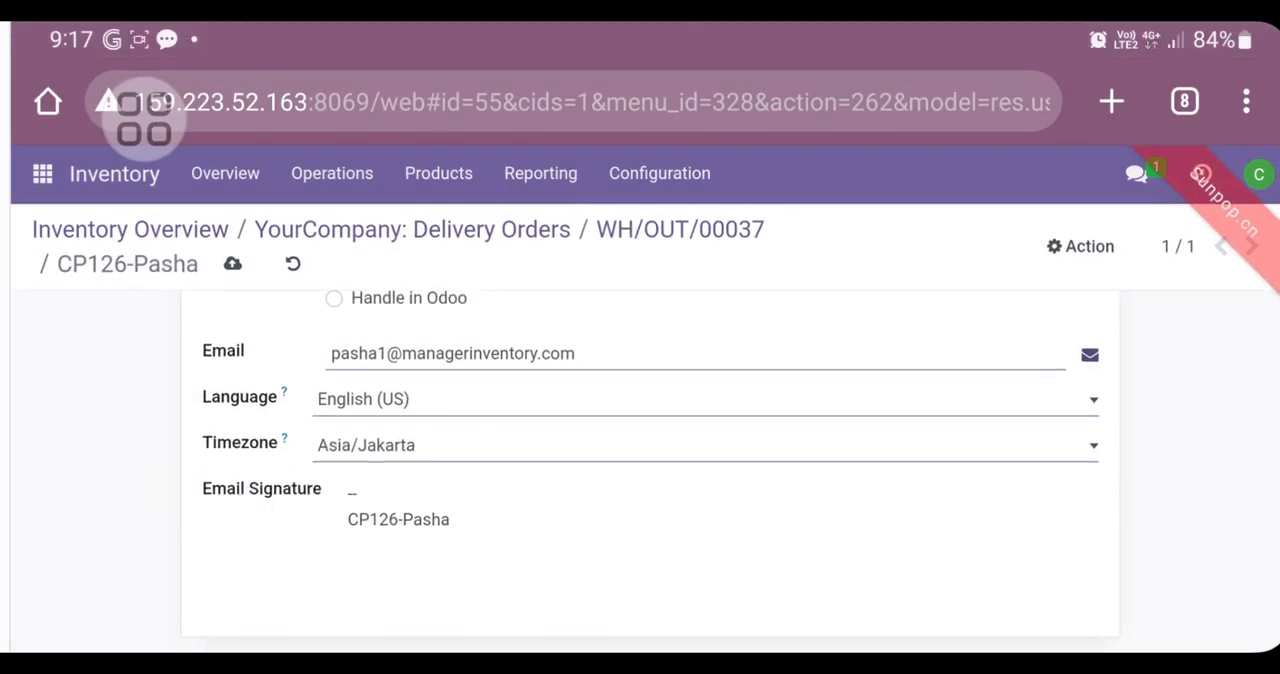
{"action": "left_click", "coordinate": [132, 484]}
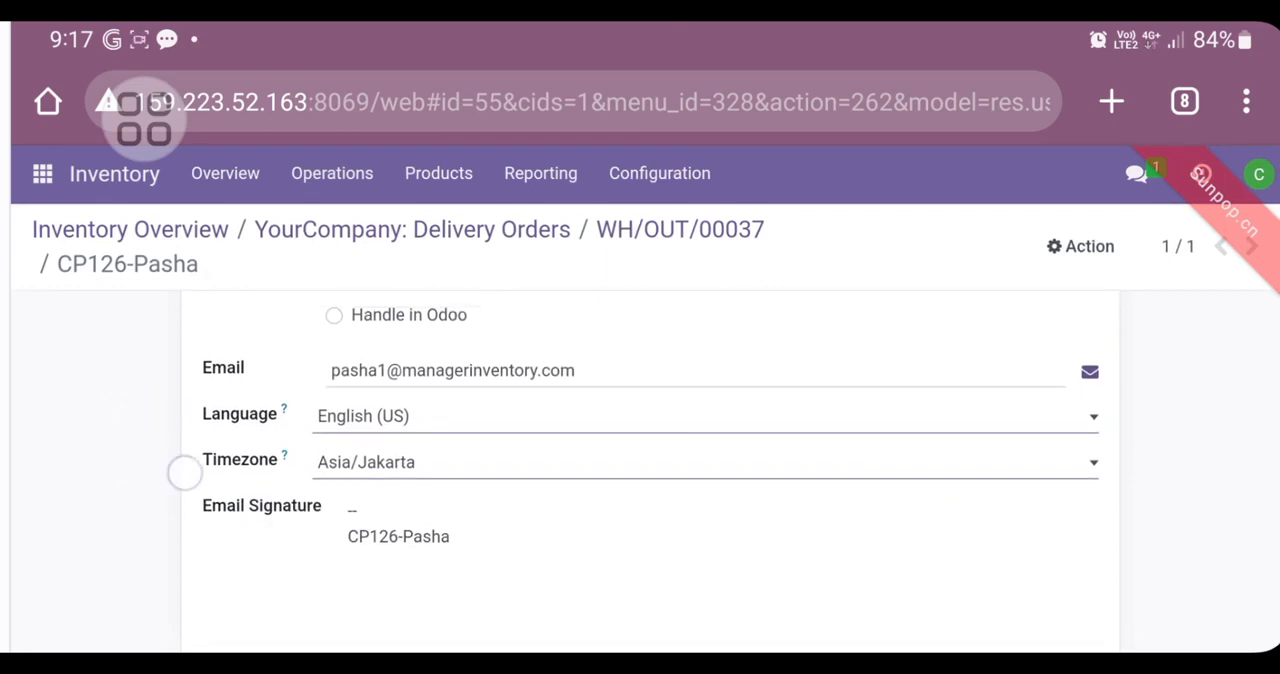
{"action": "scroll", "coordinate": [177, 471], "scroll_direction": "up", "scroll_amount": 1}
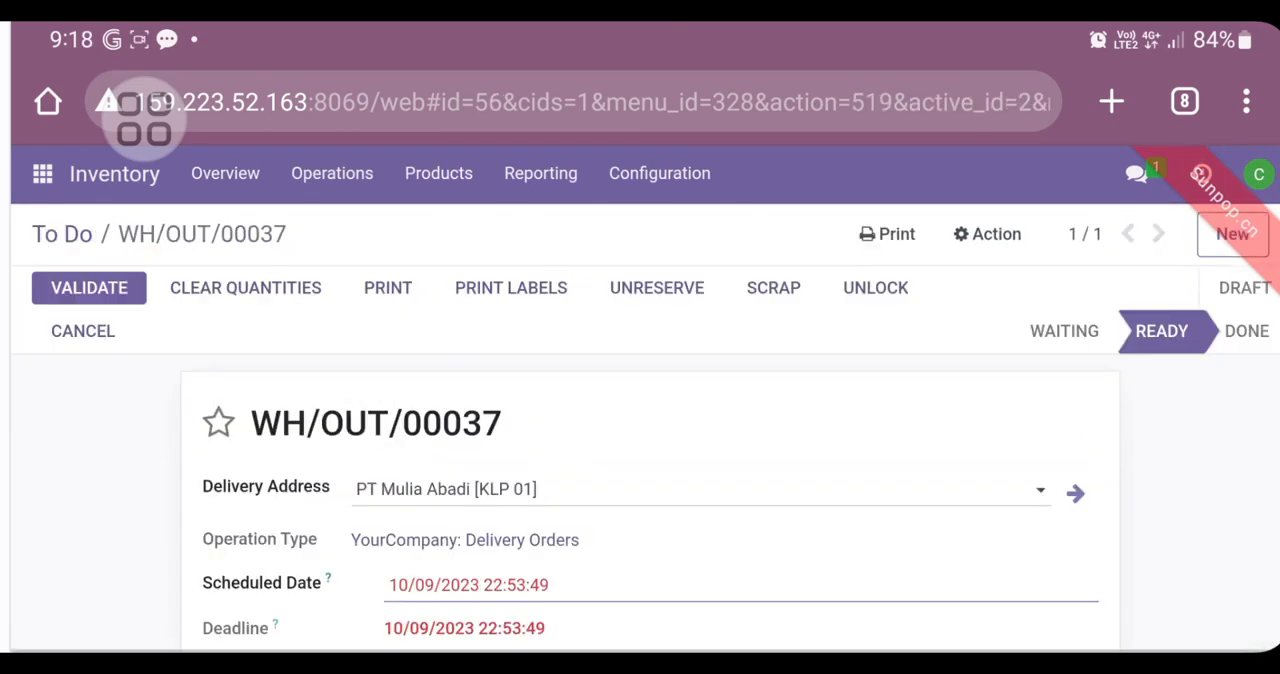
Step: Enter 20 as the done quantity of the Glazy Chair - 01 line in the delivery's operations
{"action": "scroll", "coordinate": [150, 536], "scroll_direction": "down", "scroll_amount": 3}
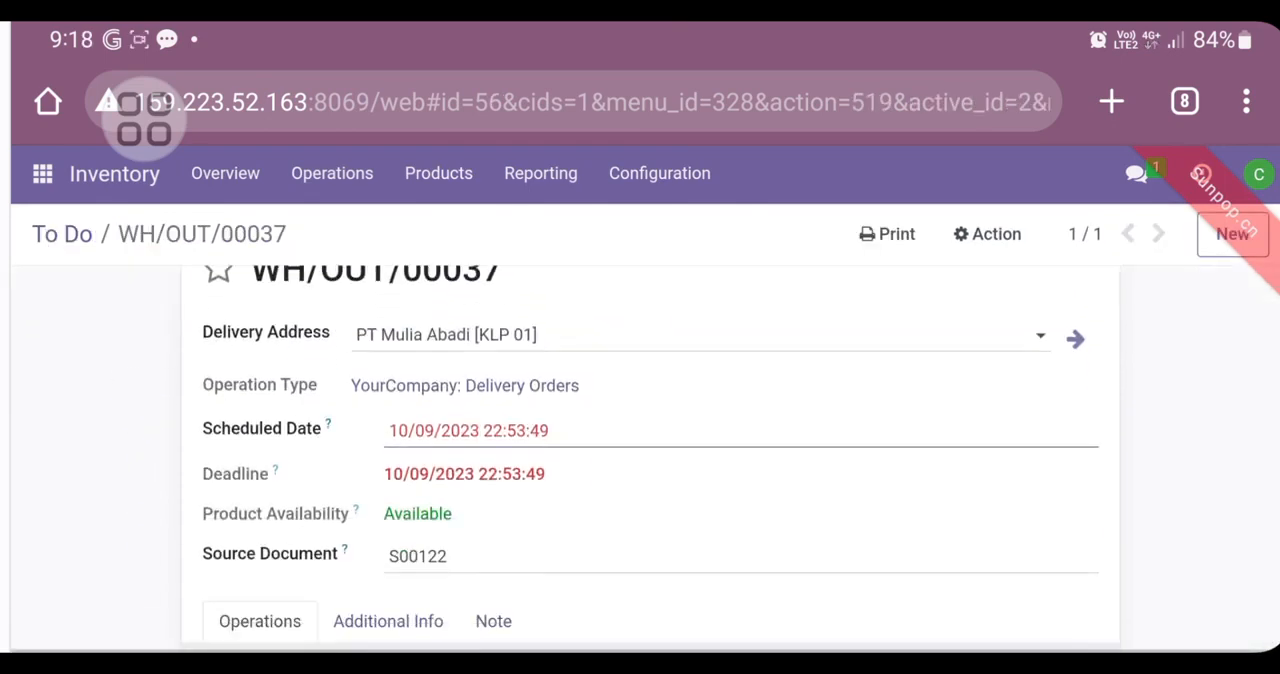
{"action": "scroll", "coordinate": [163, 426], "scroll_direction": "down", "scroll_amount": 6}
{"action": "left_click", "coordinate": [863, 436]}
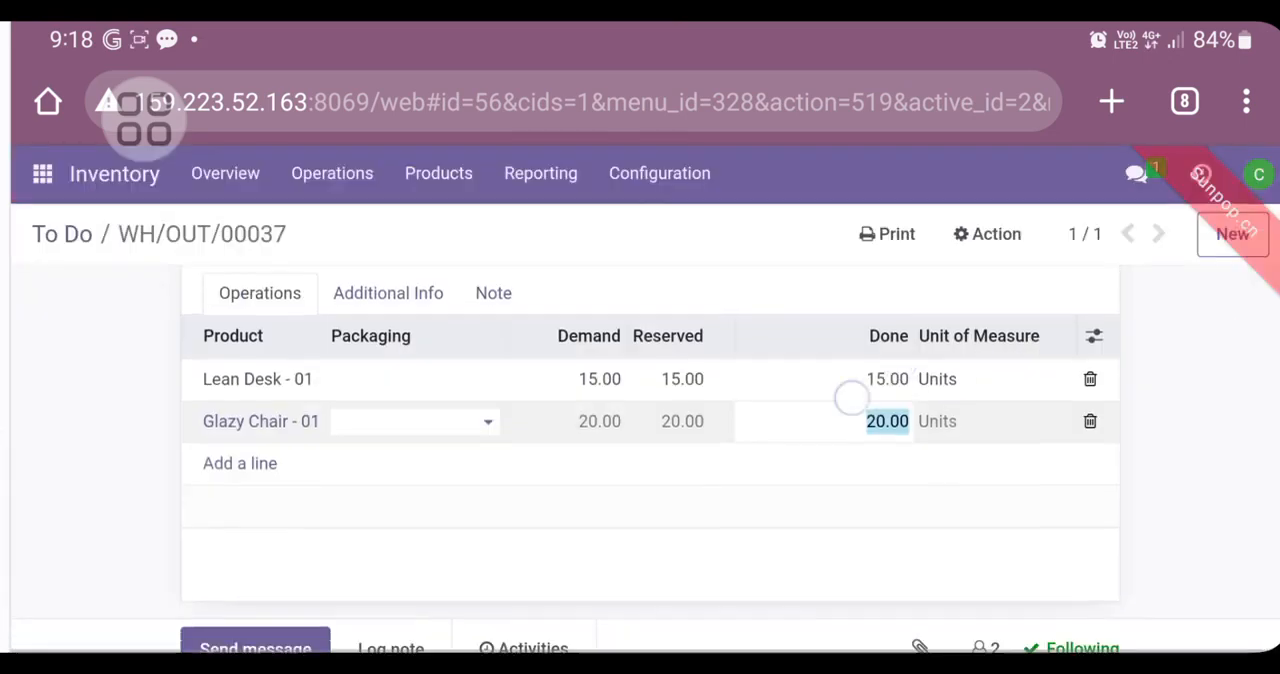
{"action": "scroll", "coordinate": [851, 400], "scroll_direction": "up", "scroll_amount": 1}
{"action": "left_click", "coordinate": [837, 524]}
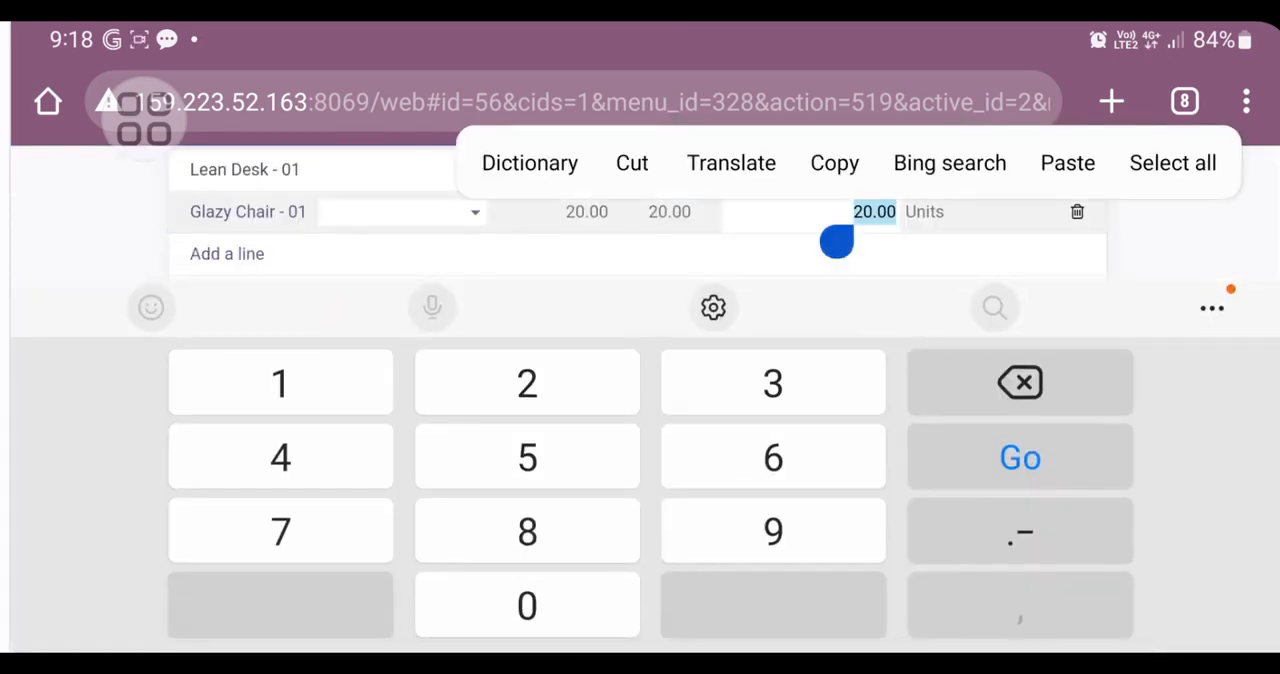
{"action": "type", "text": "20"}
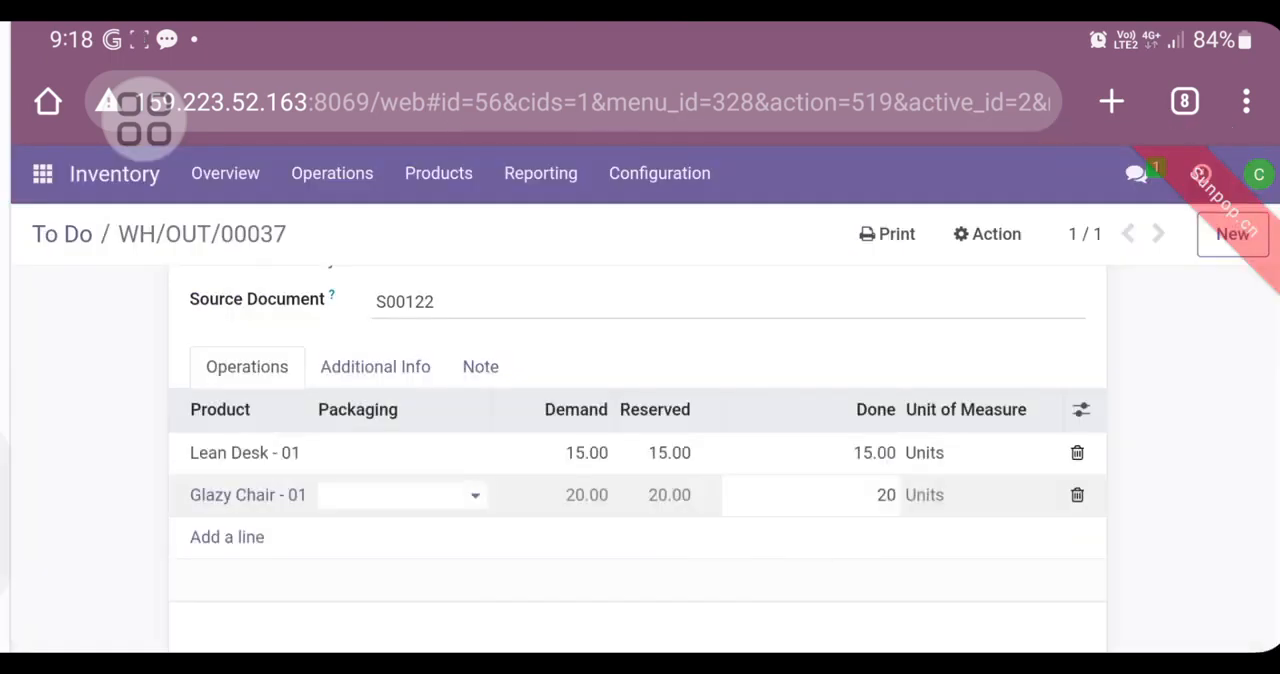
Step: Enter 15 as the done quantity of the Lean Desk - 01 line
{"action": "left_click", "coordinate": [860, 455]}
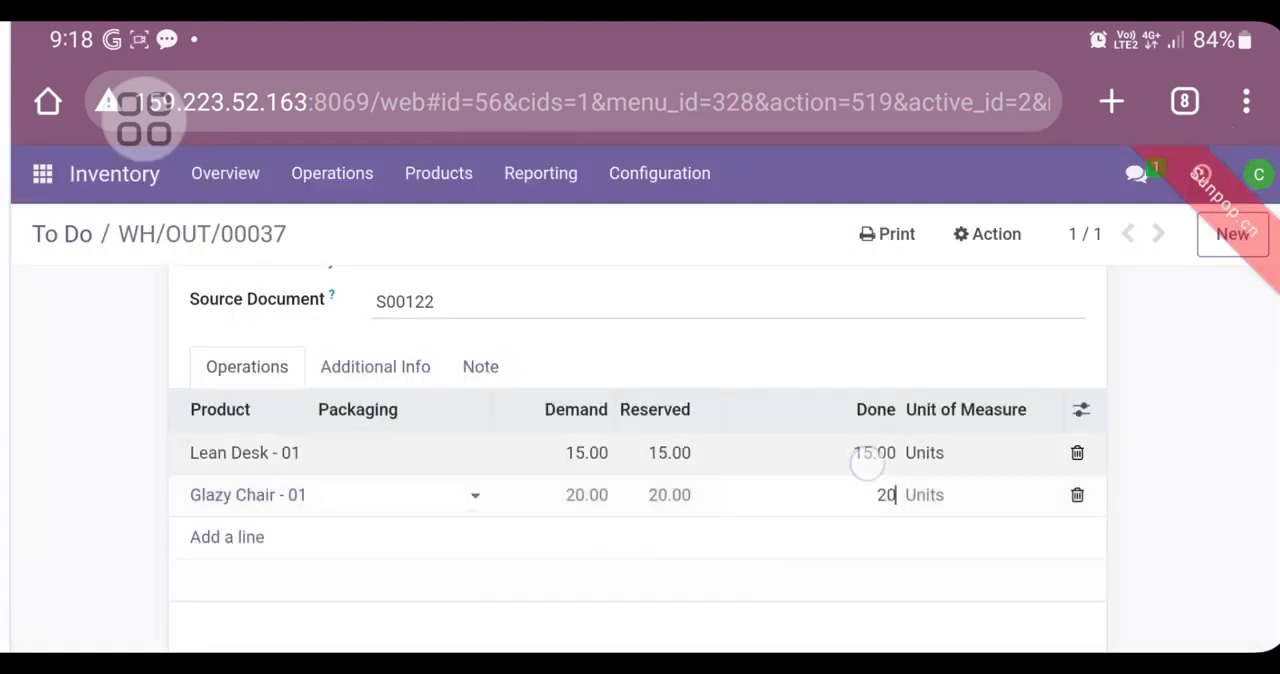
{"action": "type", "text": "6"}
{"action": "key", "text": "BackSpace"}
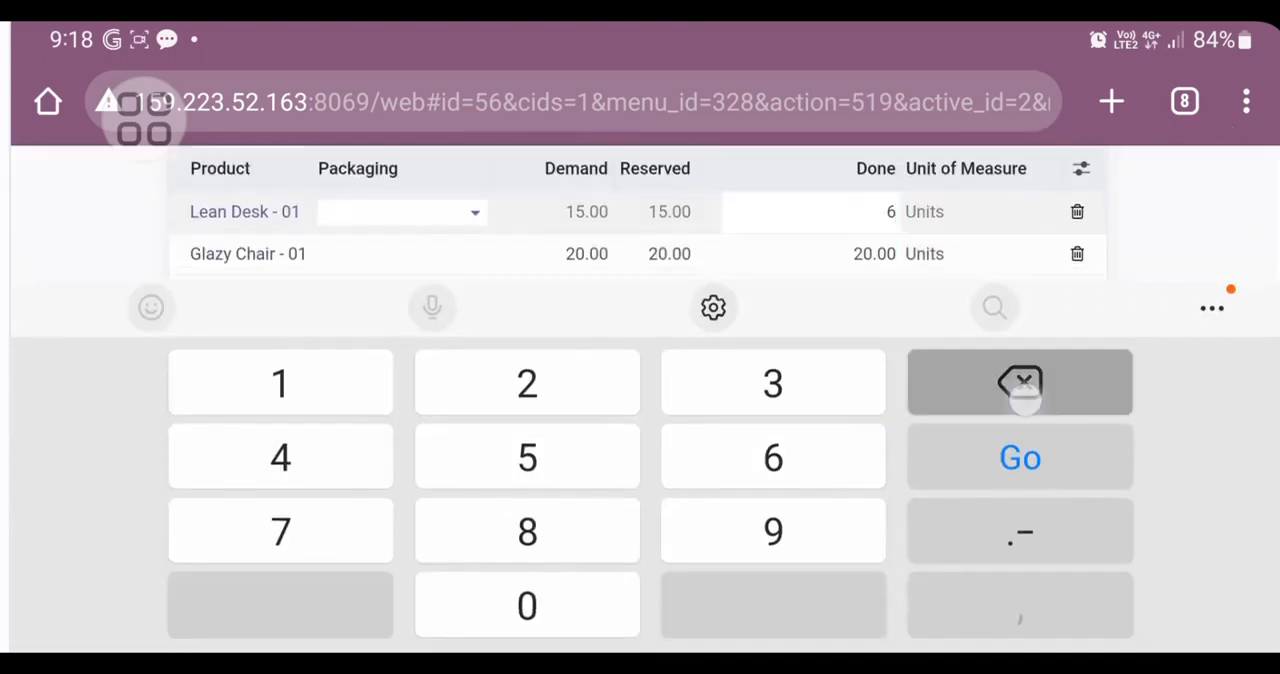
{"action": "type", "text": "15"}
{"action": "key", "text": "Return"}
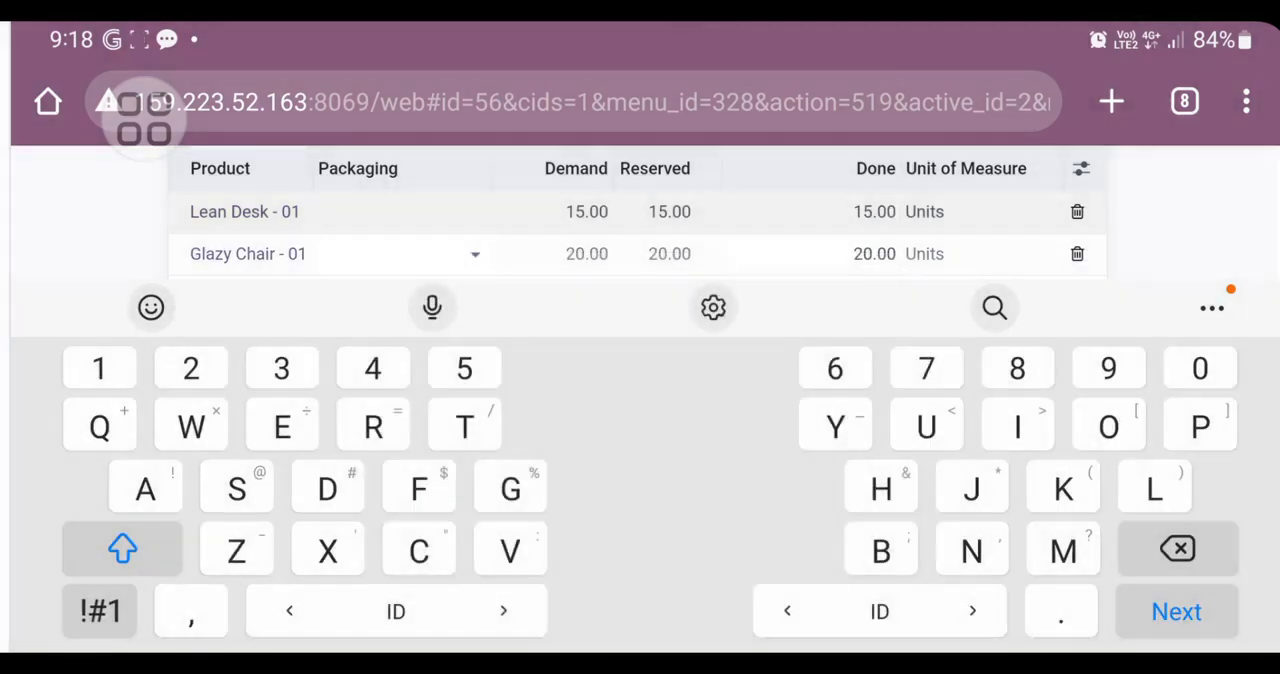
{"action": "left_click", "coordinate": [1177, 612]}
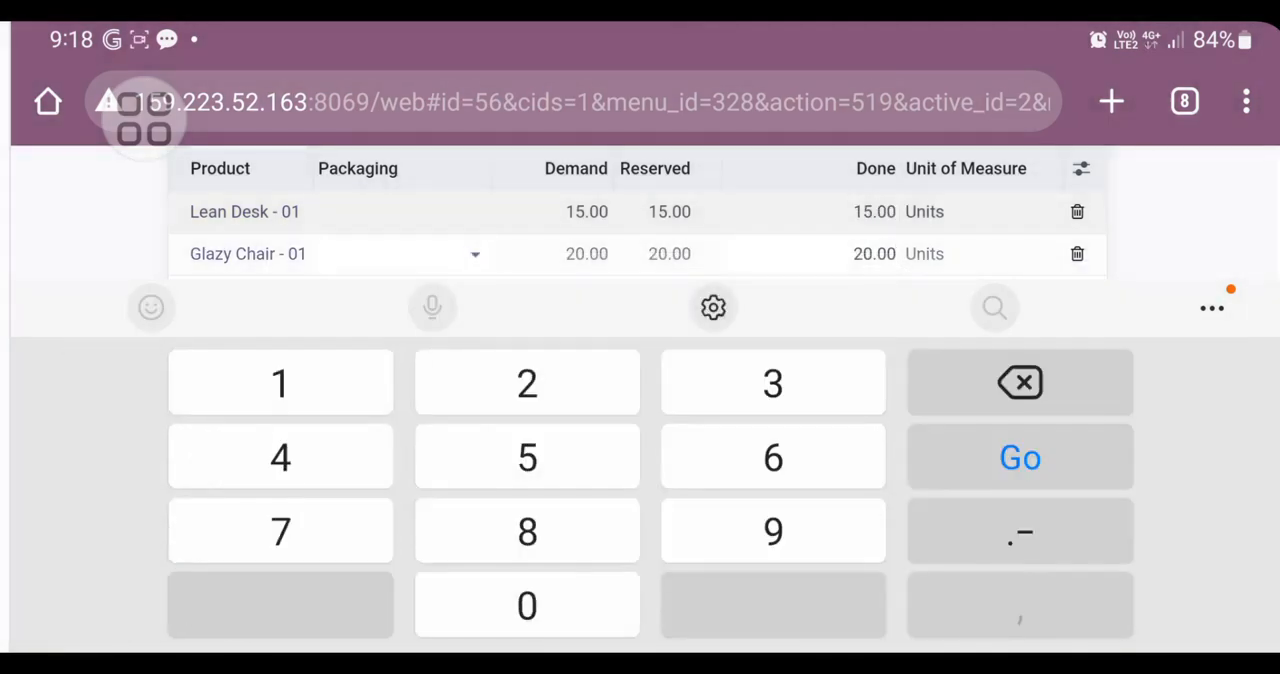
{"action": "key", "text": "Escape"}
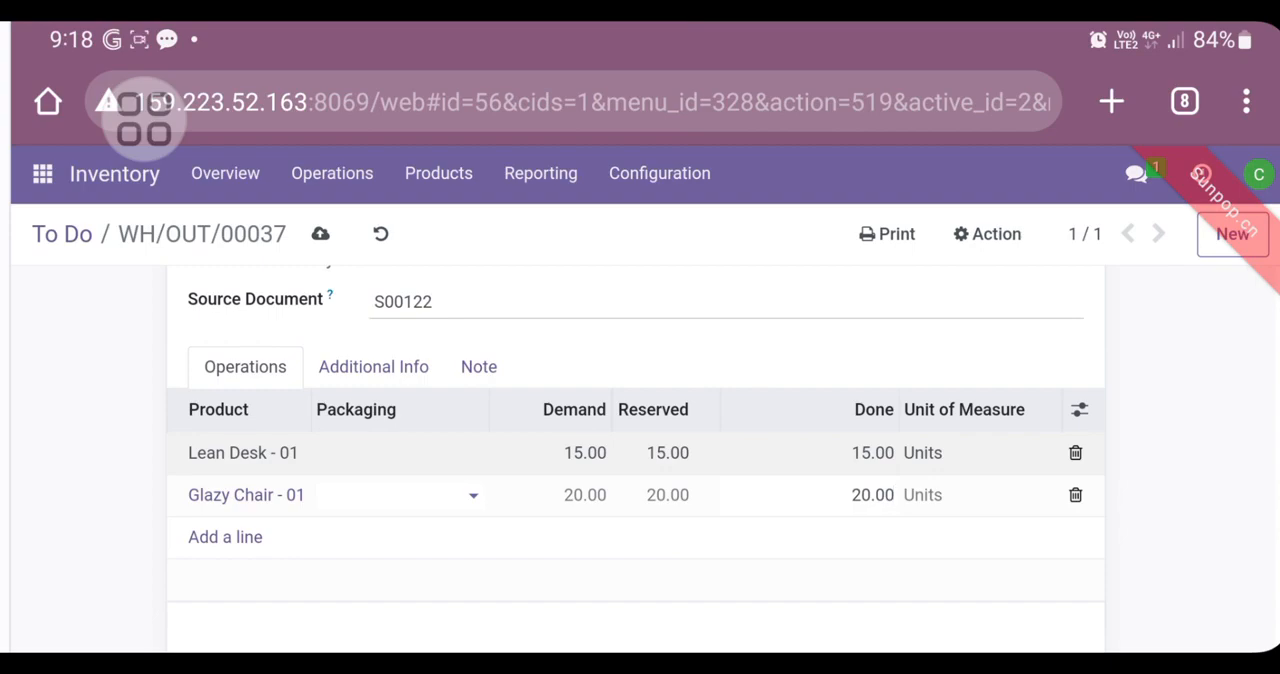
Step: Validate PT Mulia Abadi [KLP 01]'s delivery and review its details, product lines and message log
{"action": "scroll", "coordinate": [130, 450], "scroll_direction": "up", "scroll_amount": 1}
{"action": "scroll", "coordinate": [120, 431], "scroll_direction": "up", "scroll_amount": 3}
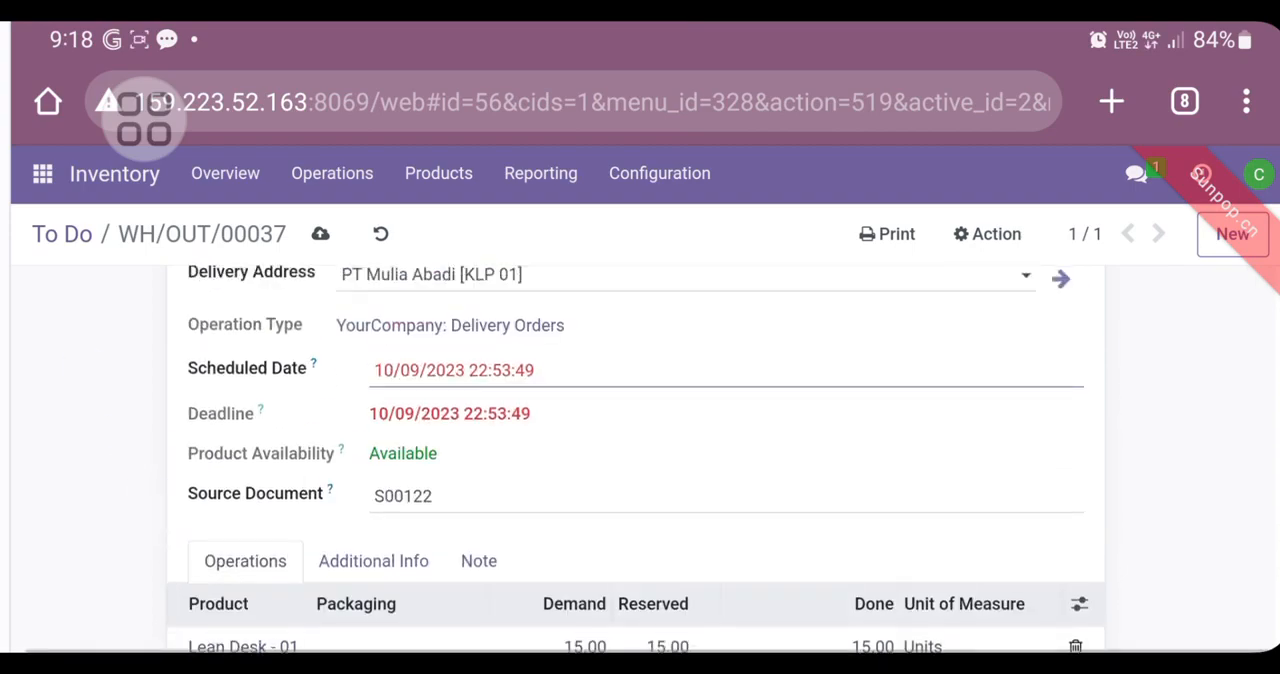
{"action": "scroll", "coordinate": [640, 450], "scroll_direction": "up", "scroll_amount": 3}
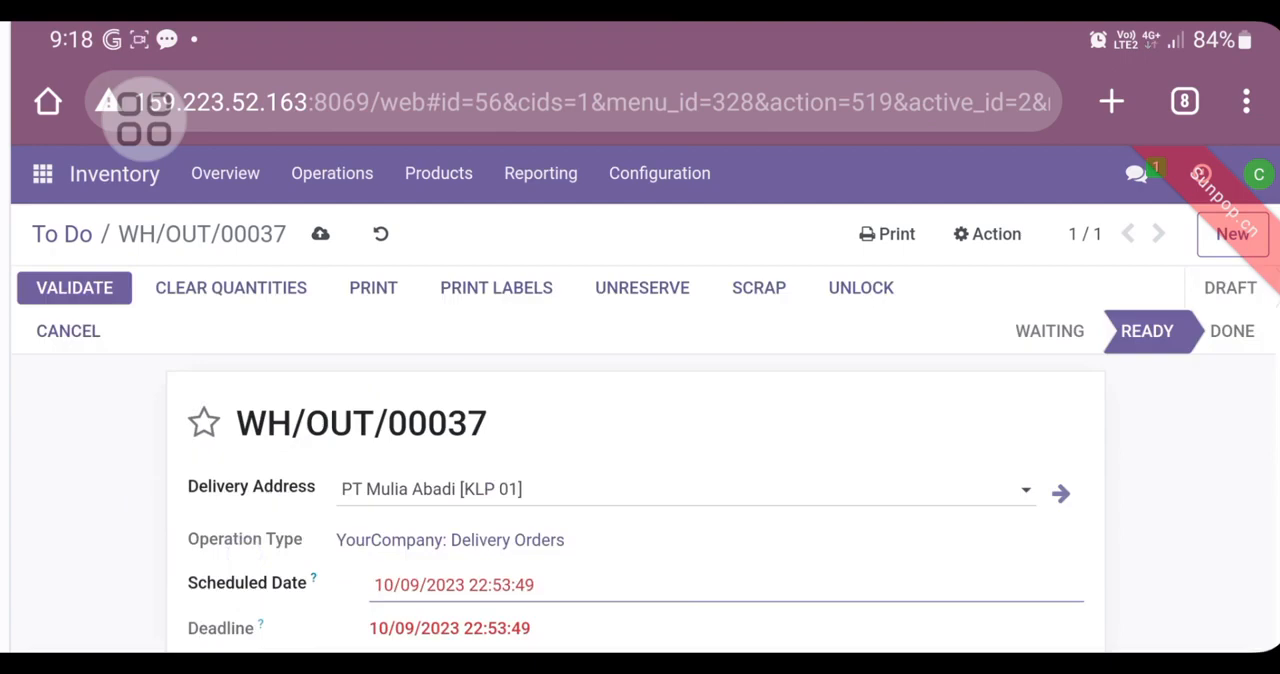
{"action": "left_click", "coordinate": [75, 285]}
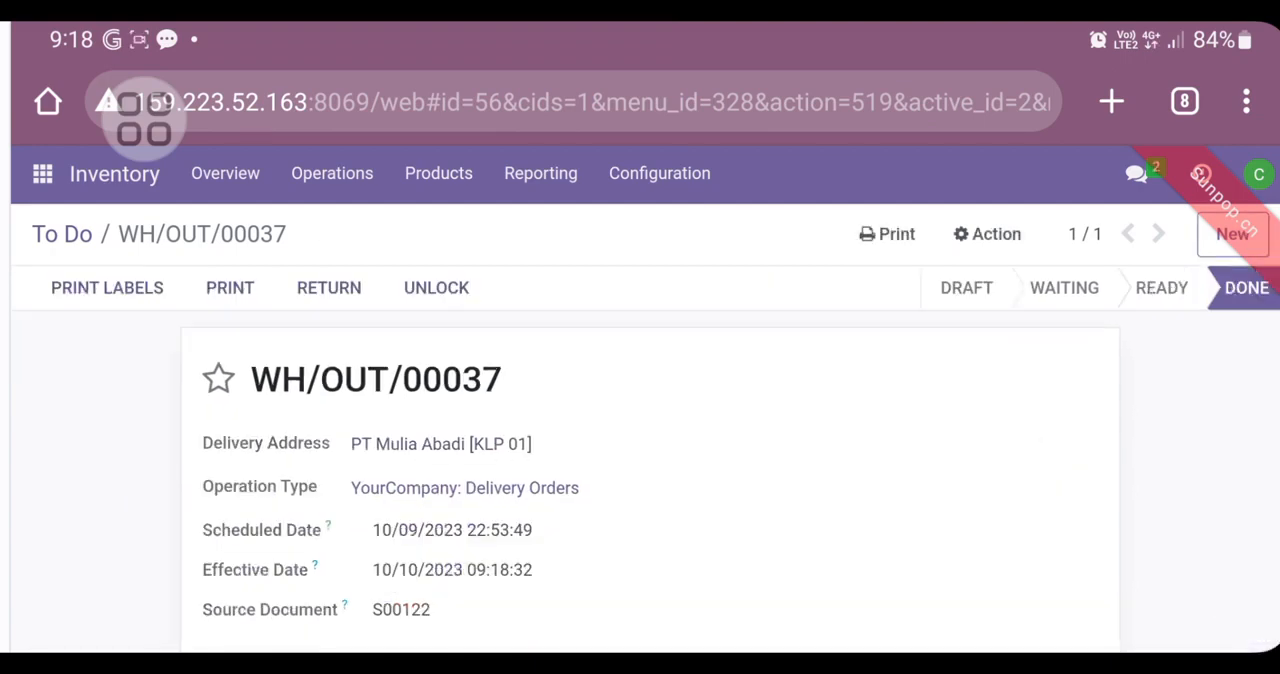
{"action": "scroll", "coordinate": [571, 449], "scroll_direction": "down", "scroll_amount": 10}
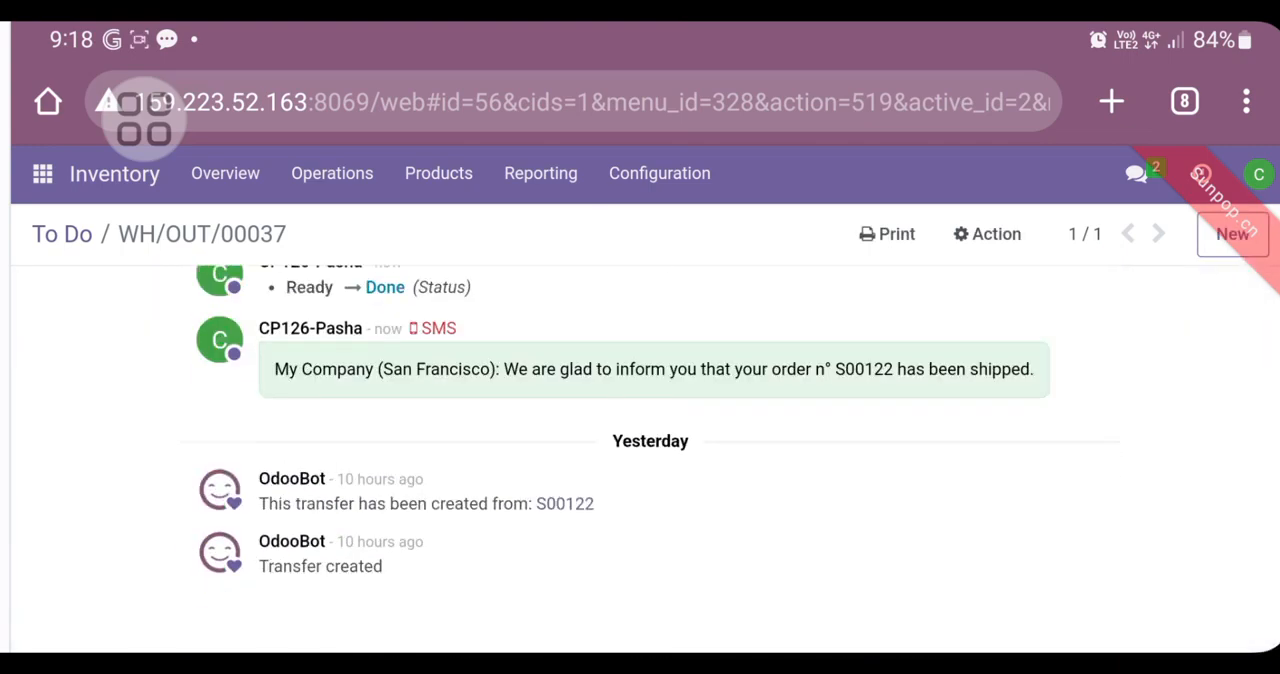
{"action": "scroll", "coordinate": [640, 460], "scroll_direction": "up", "scroll_amount": 10}
{"action": "scroll", "coordinate": [753, 441], "scroll_direction": "down", "scroll_amount": 8}
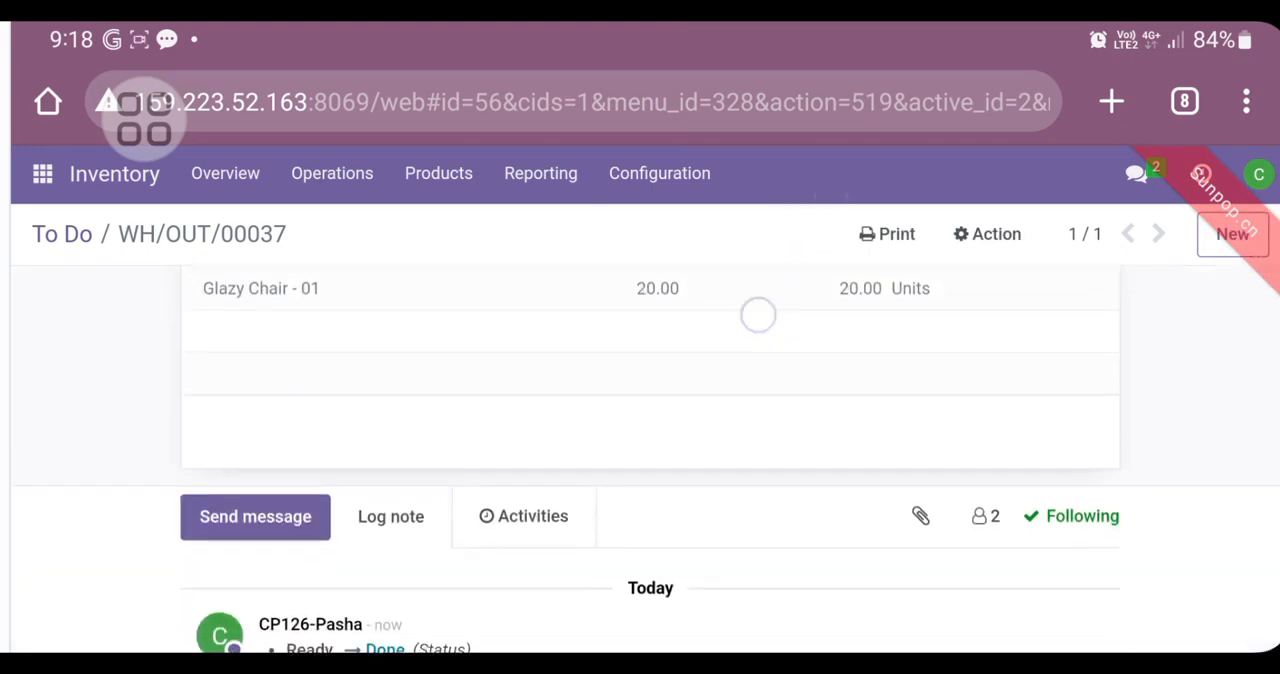
{"action": "scroll", "coordinate": [757, 314], "scroll_direction": "up", "scroll_amount": 8}
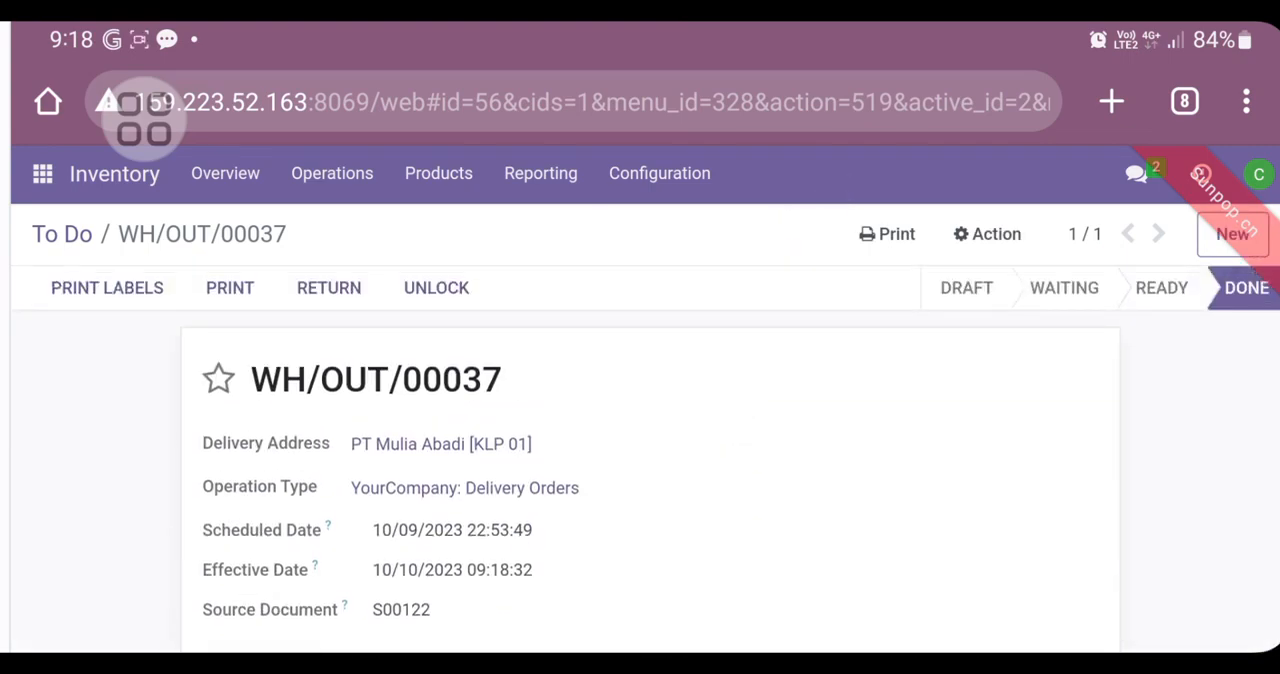
Step: Go to the kelompok 1 Skenario Sales channel in Discuss and start a new message
{"action": "left_click", "coordinate": [42, 173]}
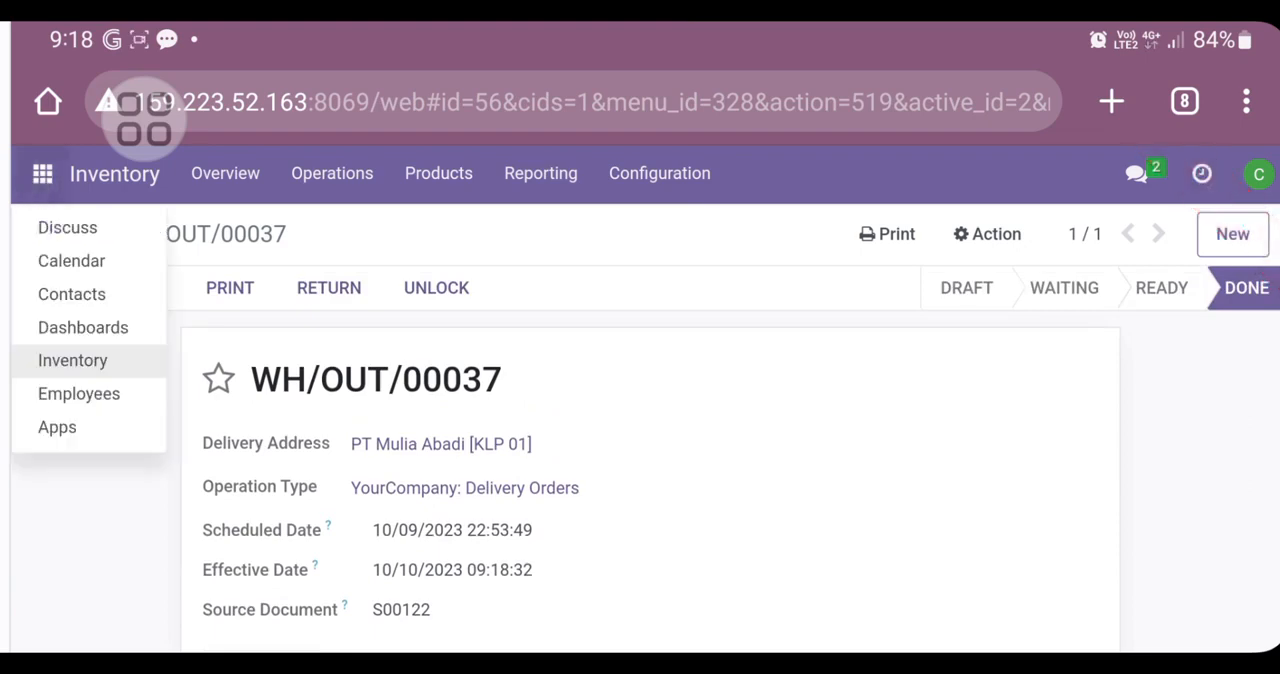
{"action": "left_click", "coordinate": [115, 226]}
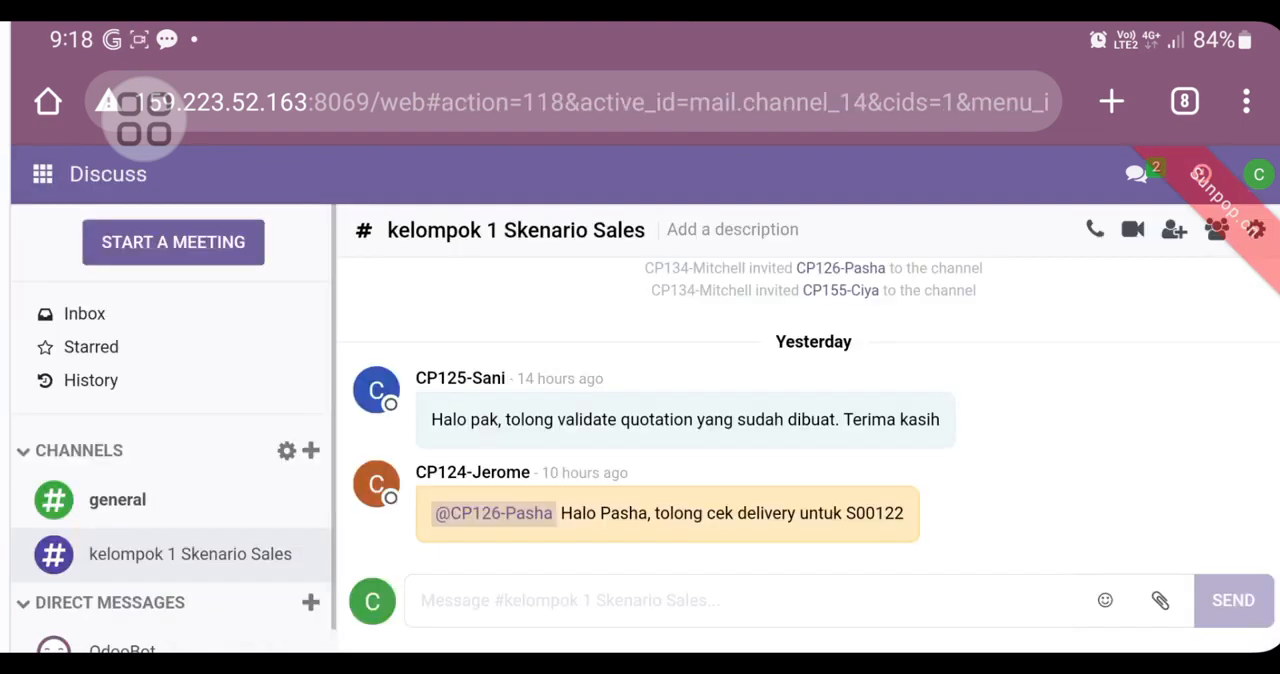
{"action": "left_click", "coordinate": [565, 605]}
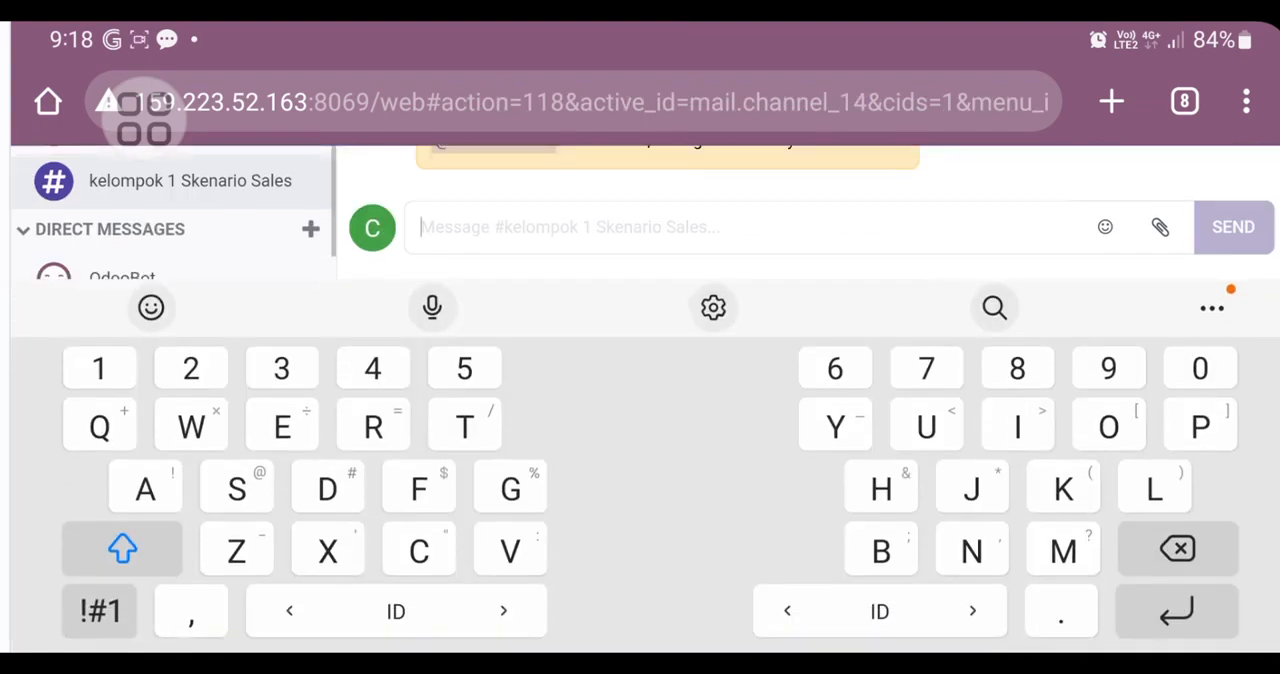
{"action": "left_click", "coordinate": [1160, 227]}
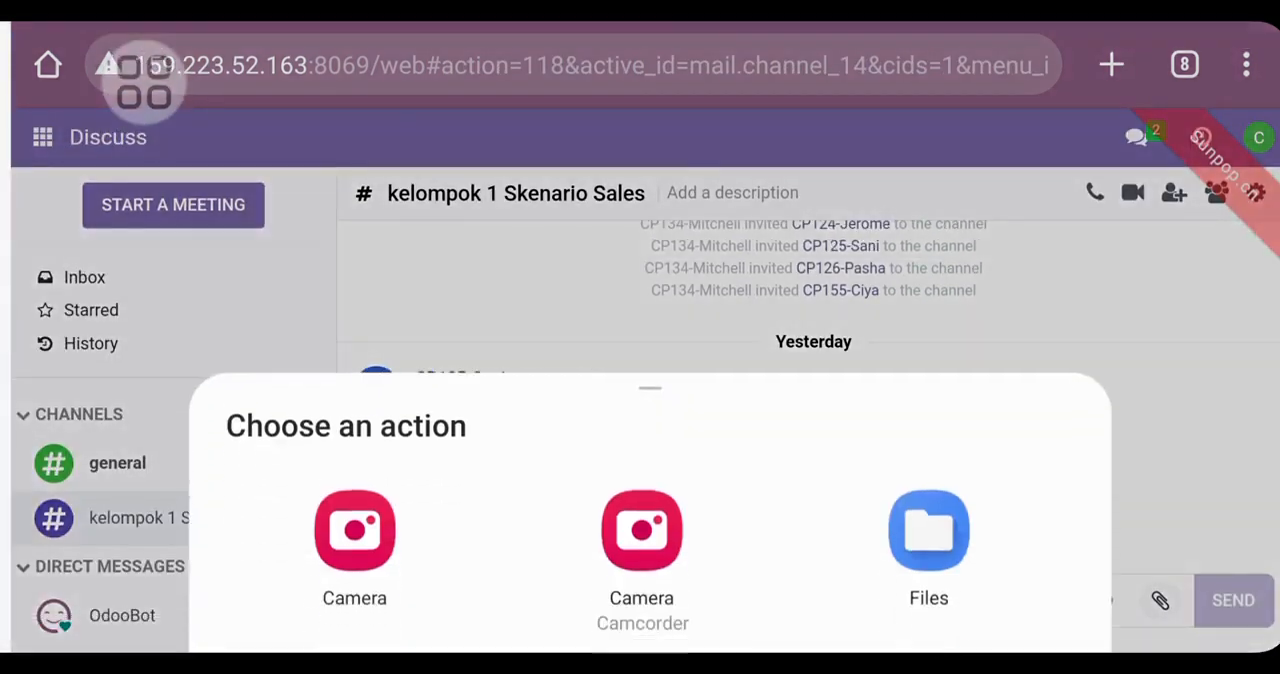
{"action": "key", "text": "Escape"}
{"action": "left_click", "coordinate": [720, 597]}
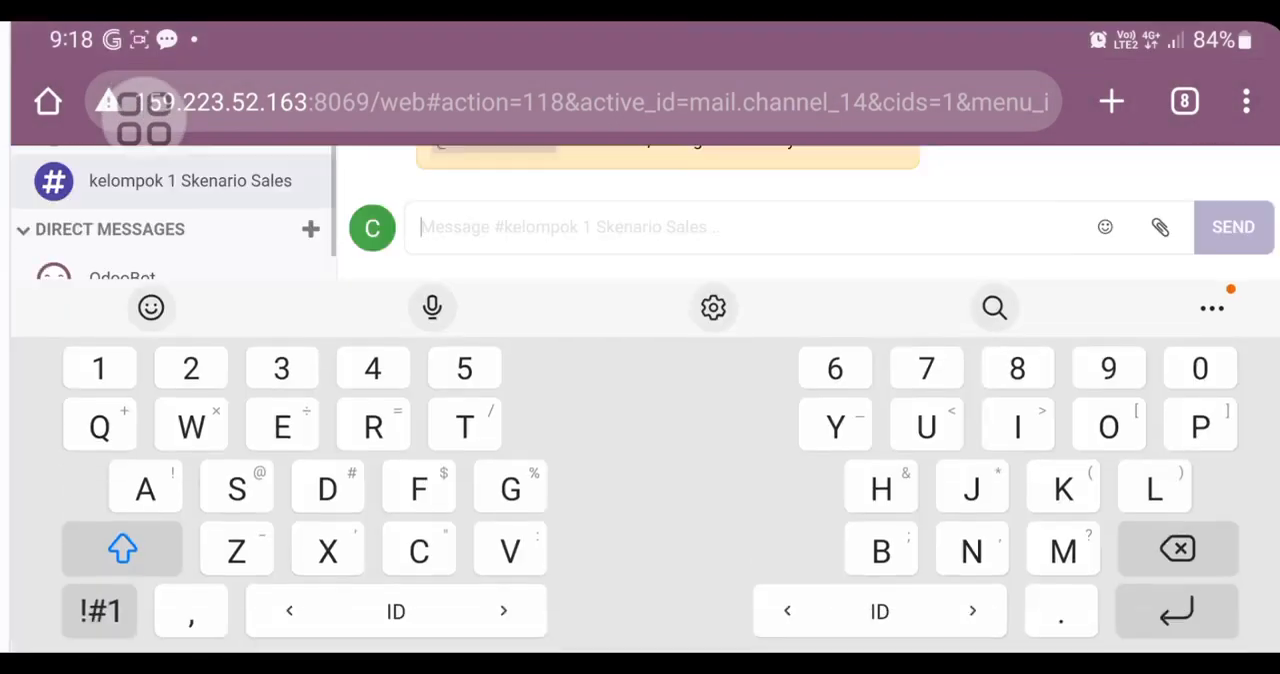
Step: Mention the colleague who asked for the delivery check at the start of the channel message
{"action": "left_click", "coordinate": [100, 611]}
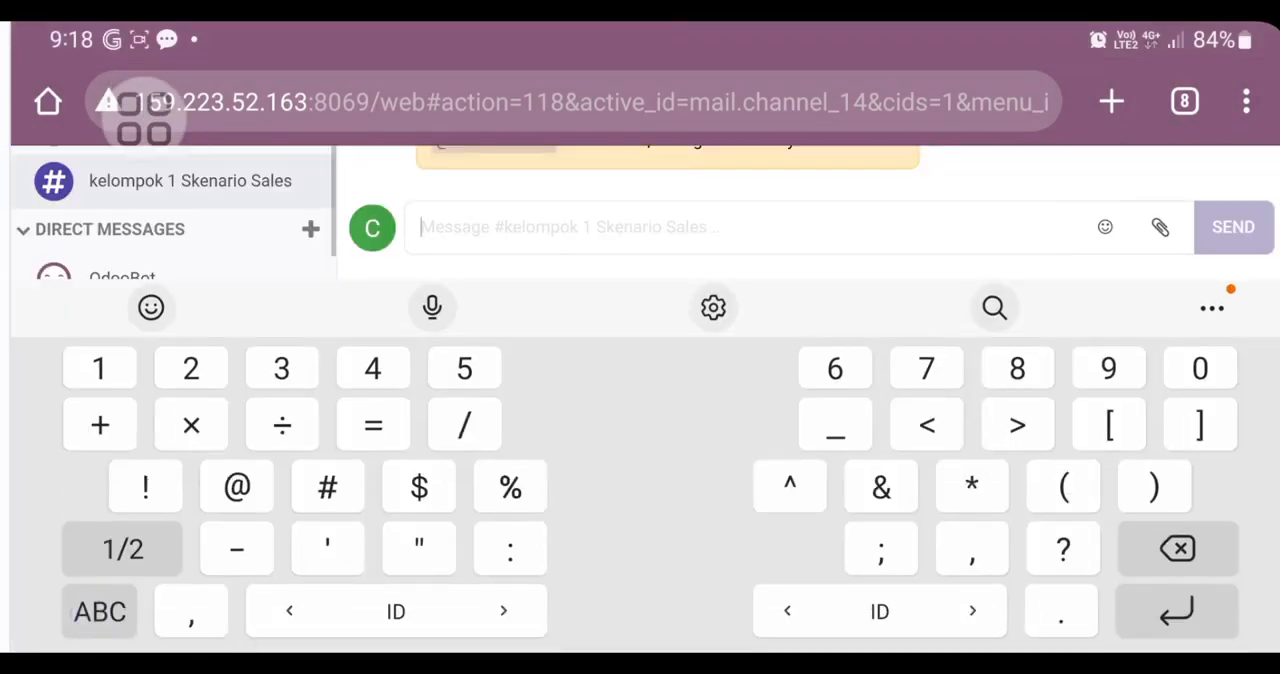
{"action": "type", "text": "@"}
{"action": "scroll", "coordinate": [903, 200], "scroll_direction": "down", "scroll_amount": 1}
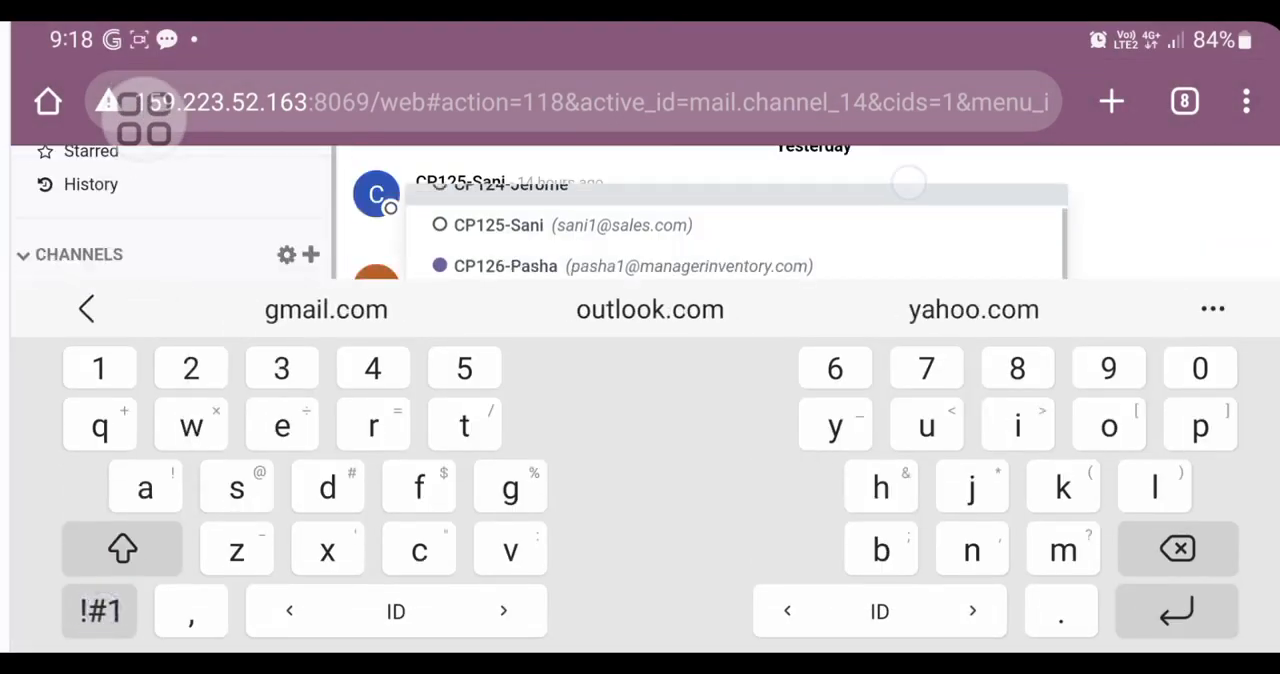
{"action": "scroll", "coordinate": [731, 240], "scroll_direction": "up", "scroll_amount": 1}
{"action": "left_click", "coordinate": [603, 214]}
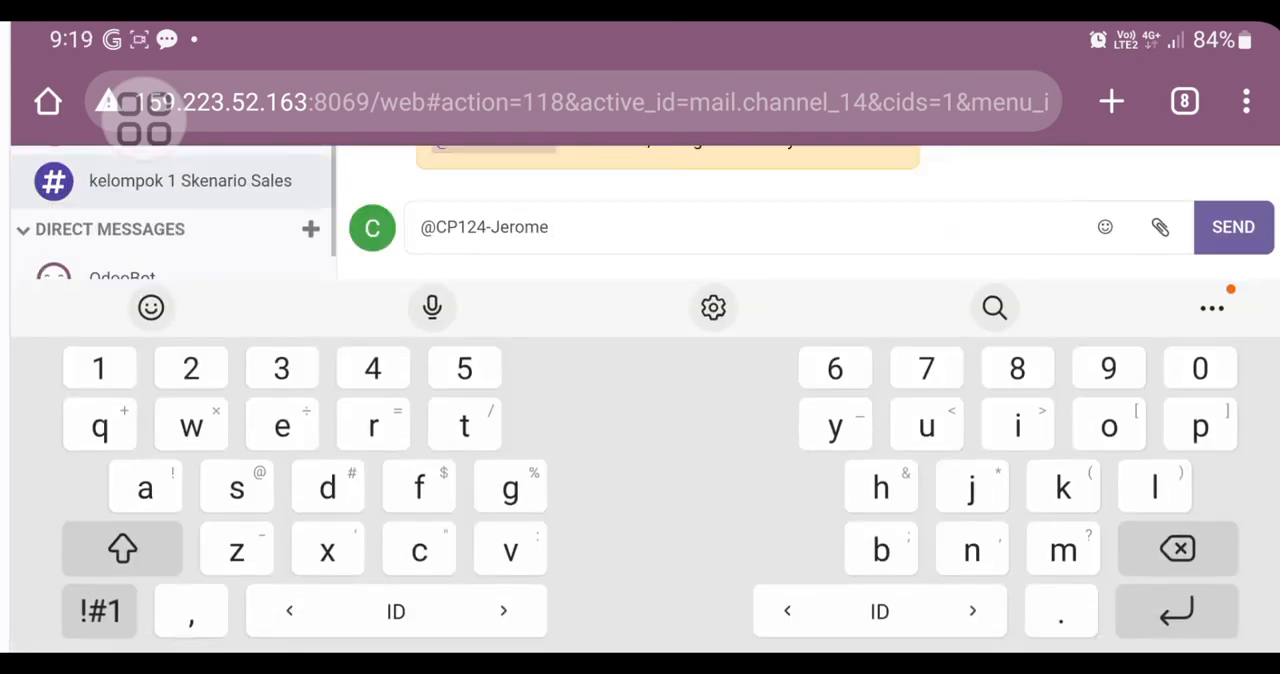
Step: Write "Saya sudah mengirimkan produk dengan sesuai permintaan" after the mention in the channel message
{"action": "type", "text": "Saya s"}
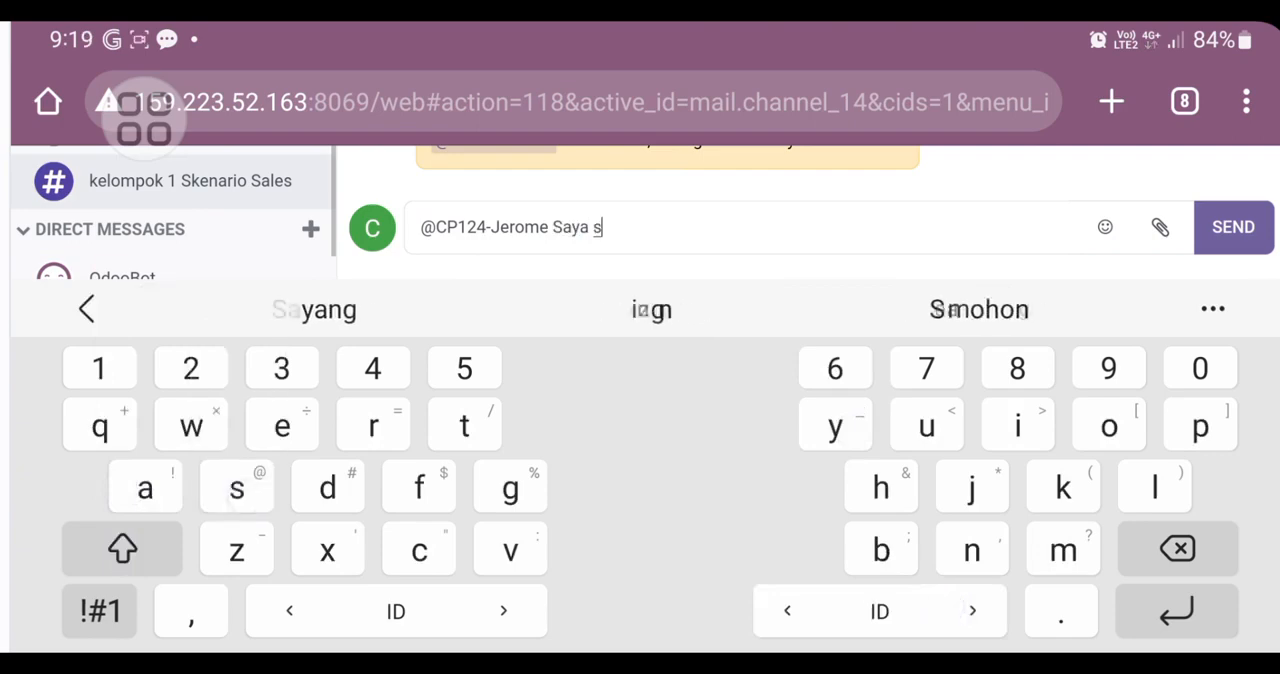
{"action": "type", "text": "udah "}
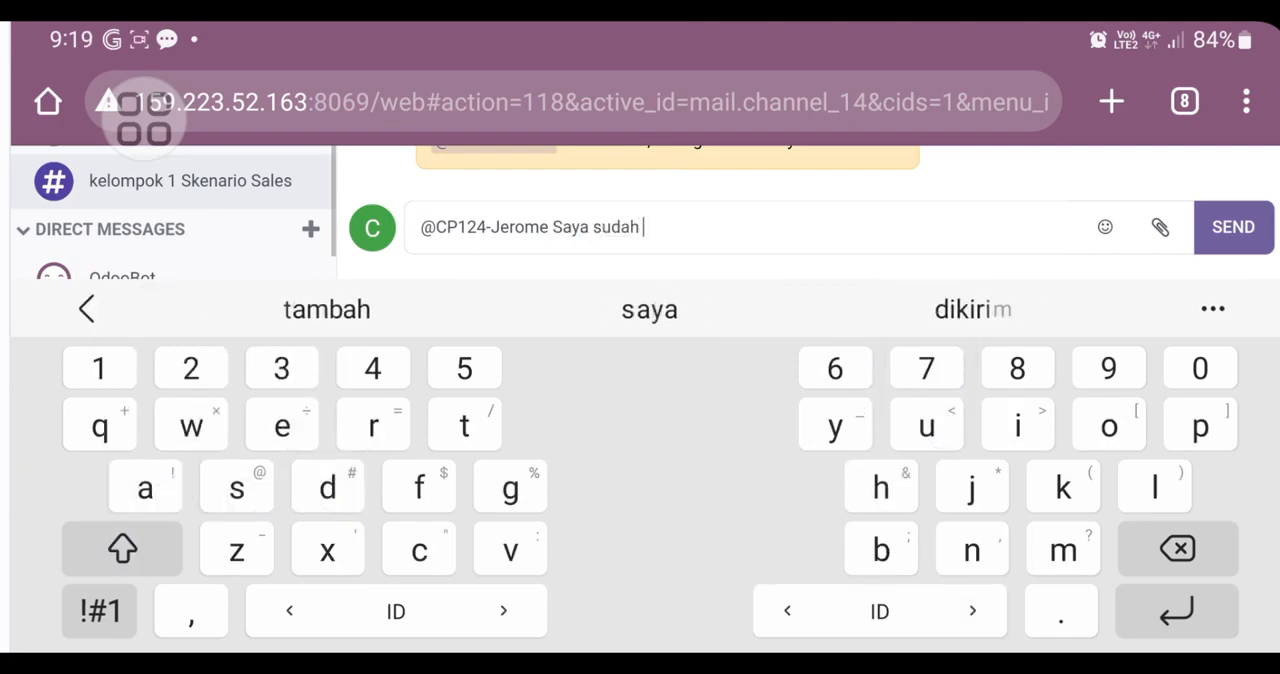
{"action": "type", "text": "mengi"}
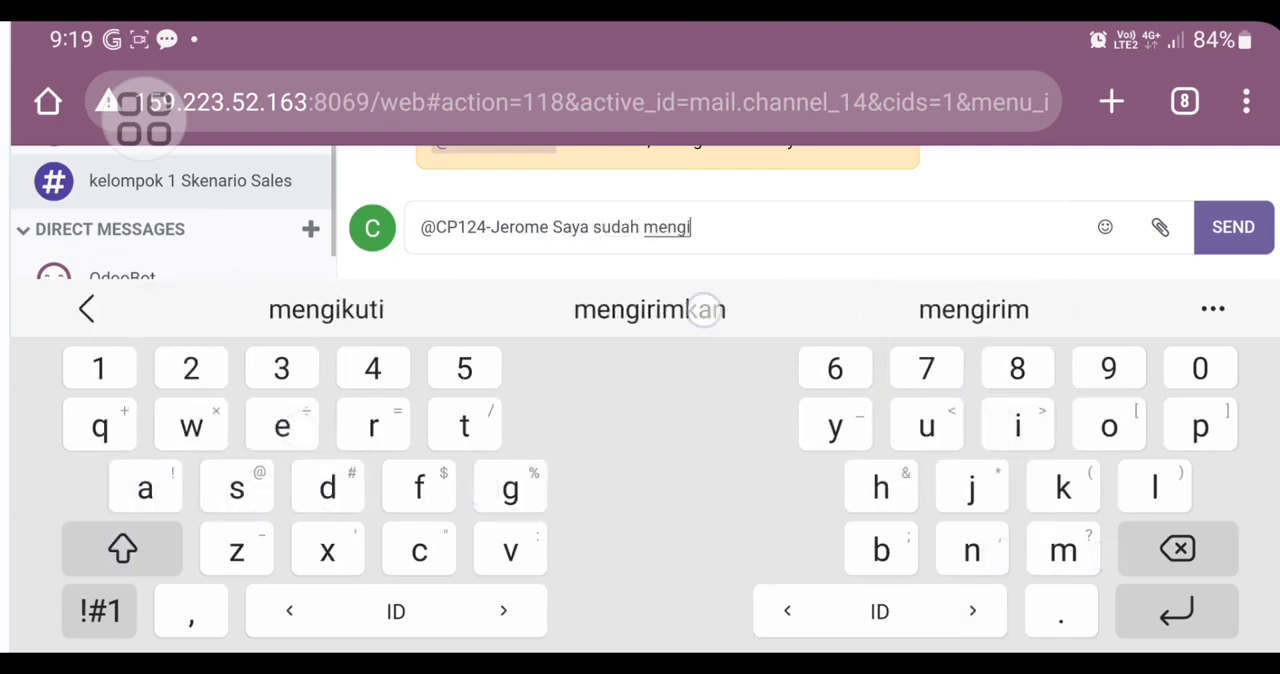
{"action": "left_click", "coordinate": [704, 310]}
{"action": "type", "text": "produk"}
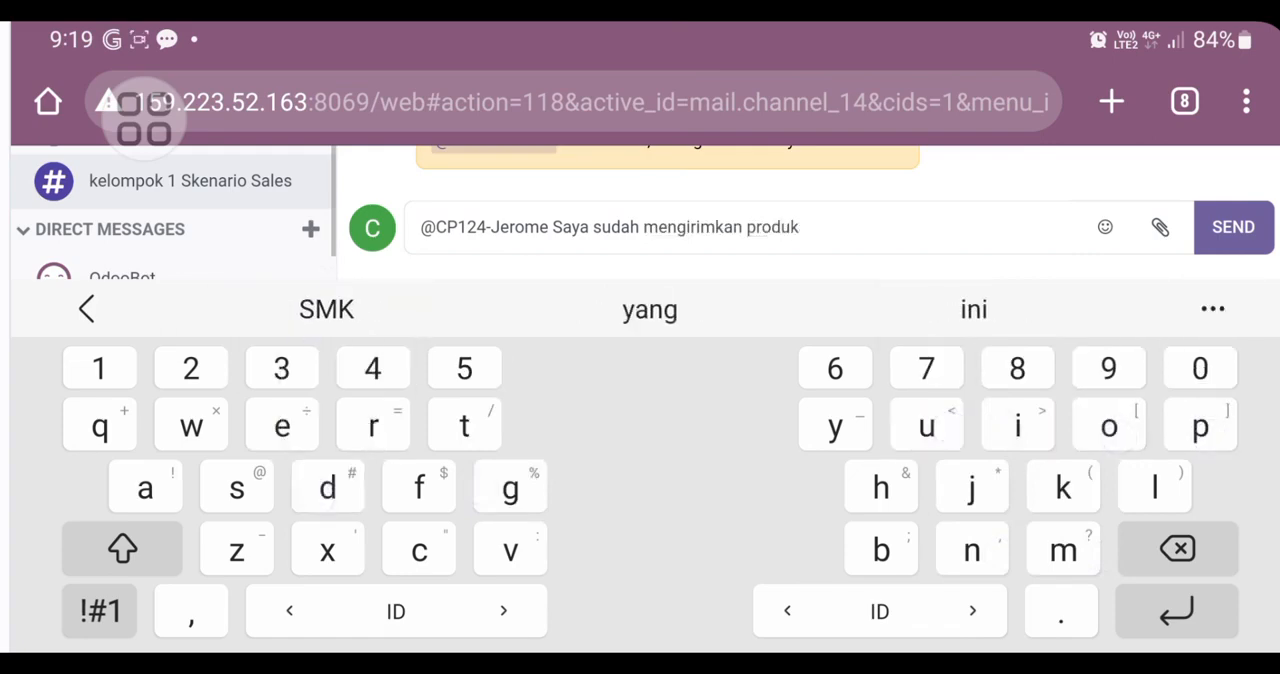
{"action": "type", "text": "dengan "}
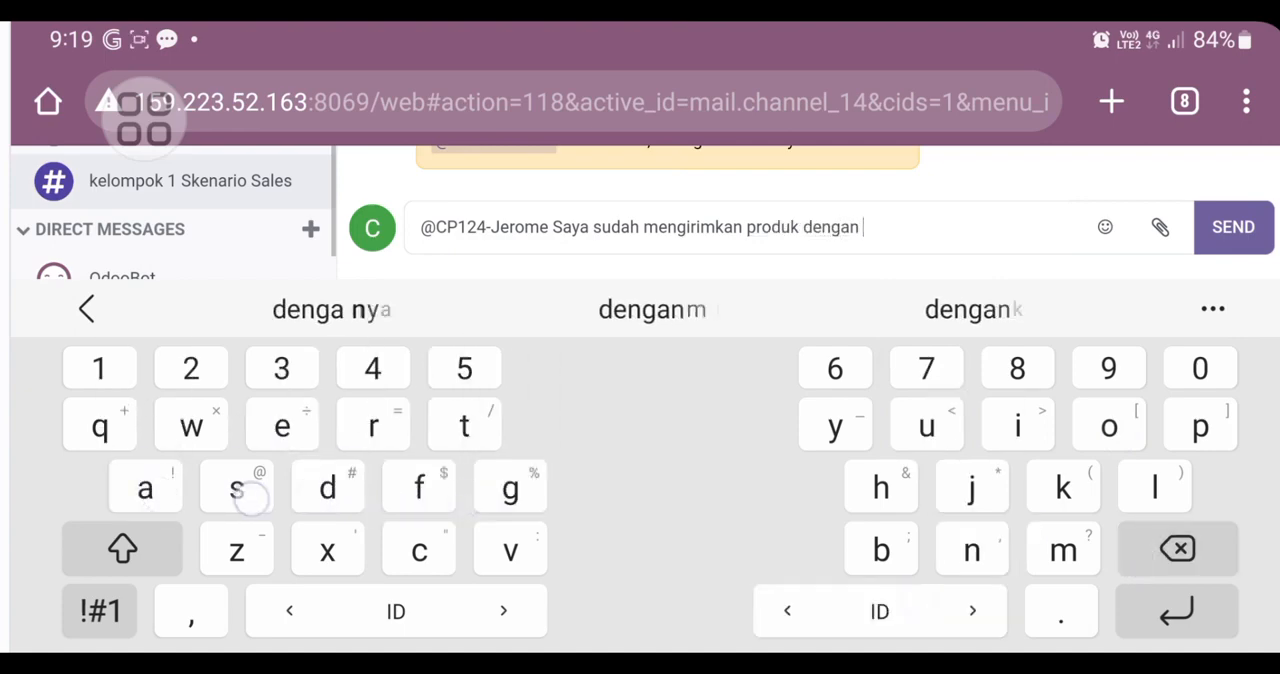
{"action": "type", "text": "seusai"}
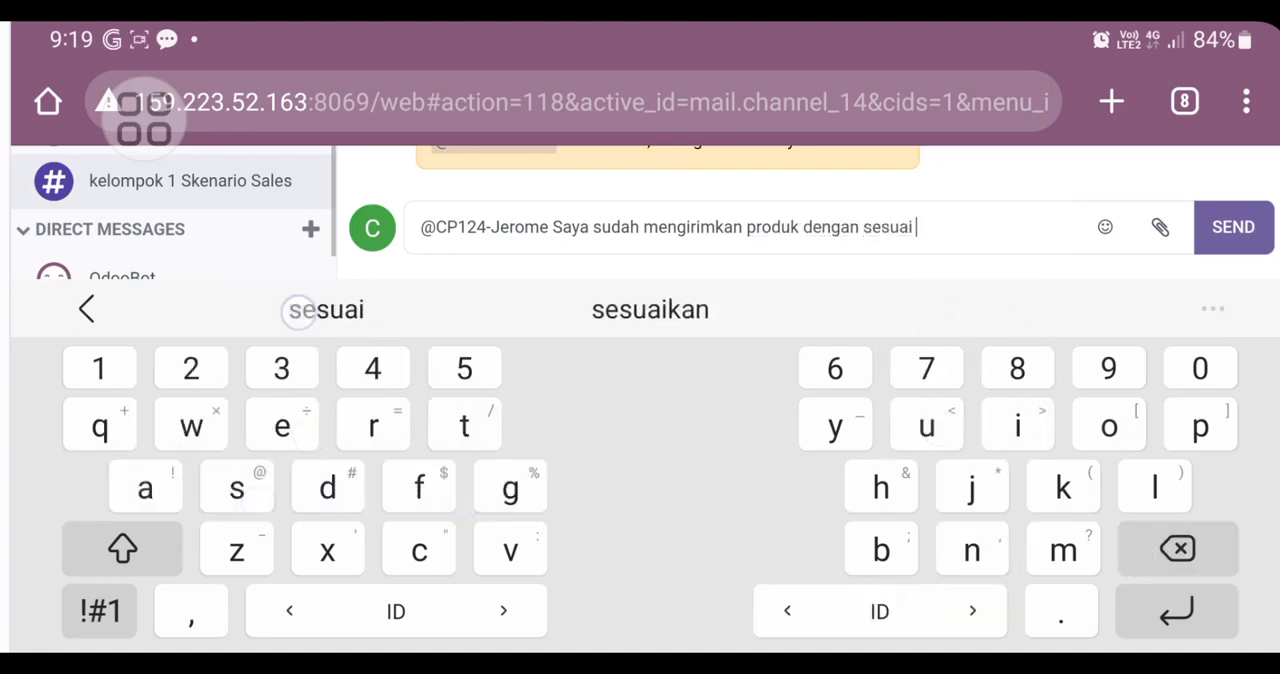
{"action": "type", "text": " permintaan"}
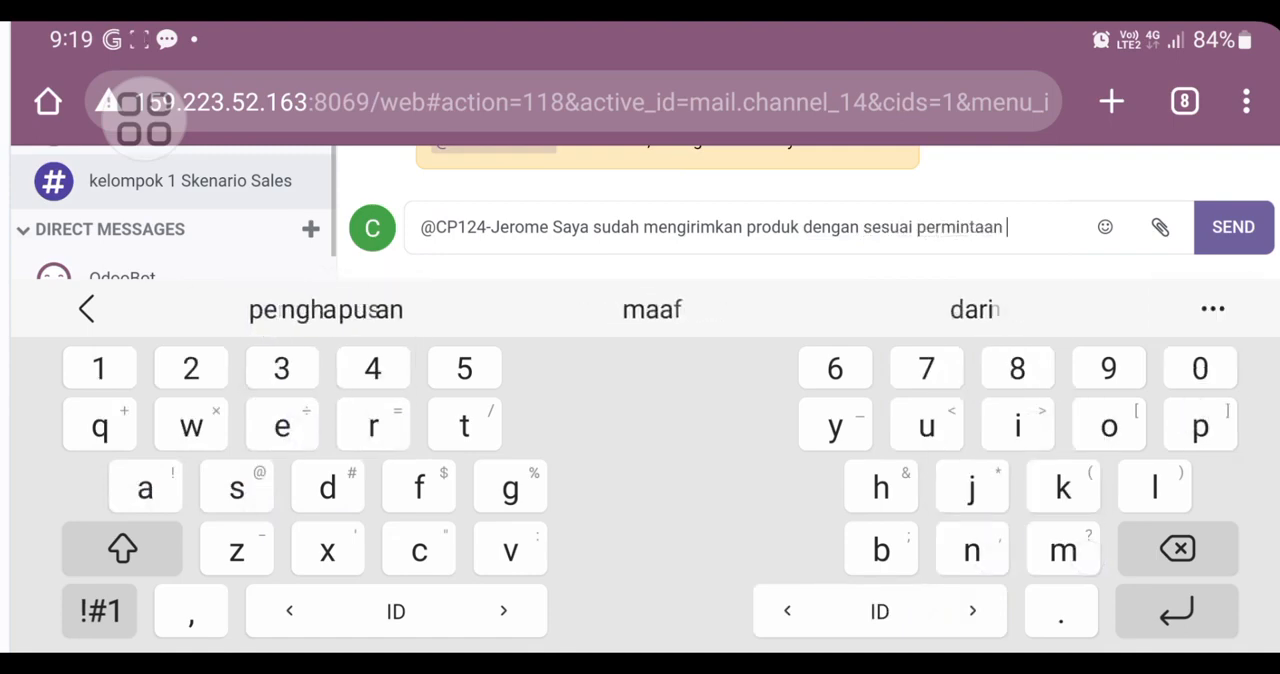
{"action": "key", "text": "BackSpace"}
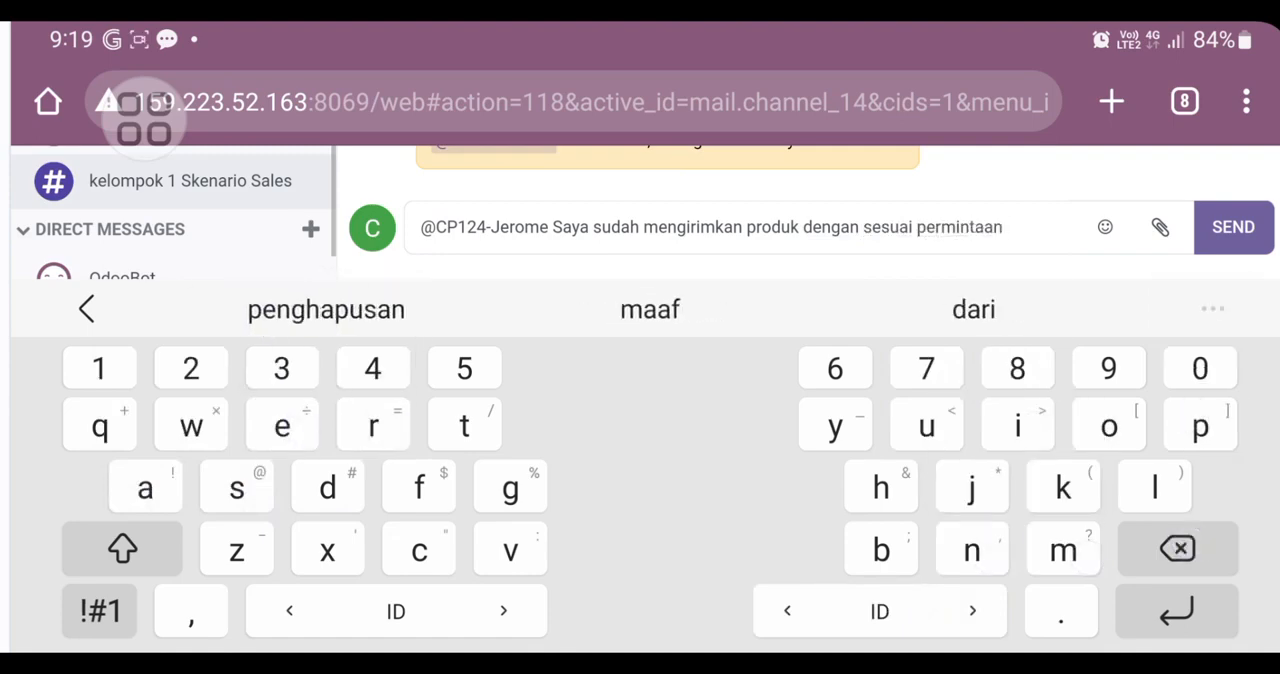
Step: Complete the message with ", selanjutnya bapak membuat sebuah invoice" and send it to the kelompok 1 Skenario Sales channel
{"action": "type", "text": ", "}
{"action": "type", "text": "s"}
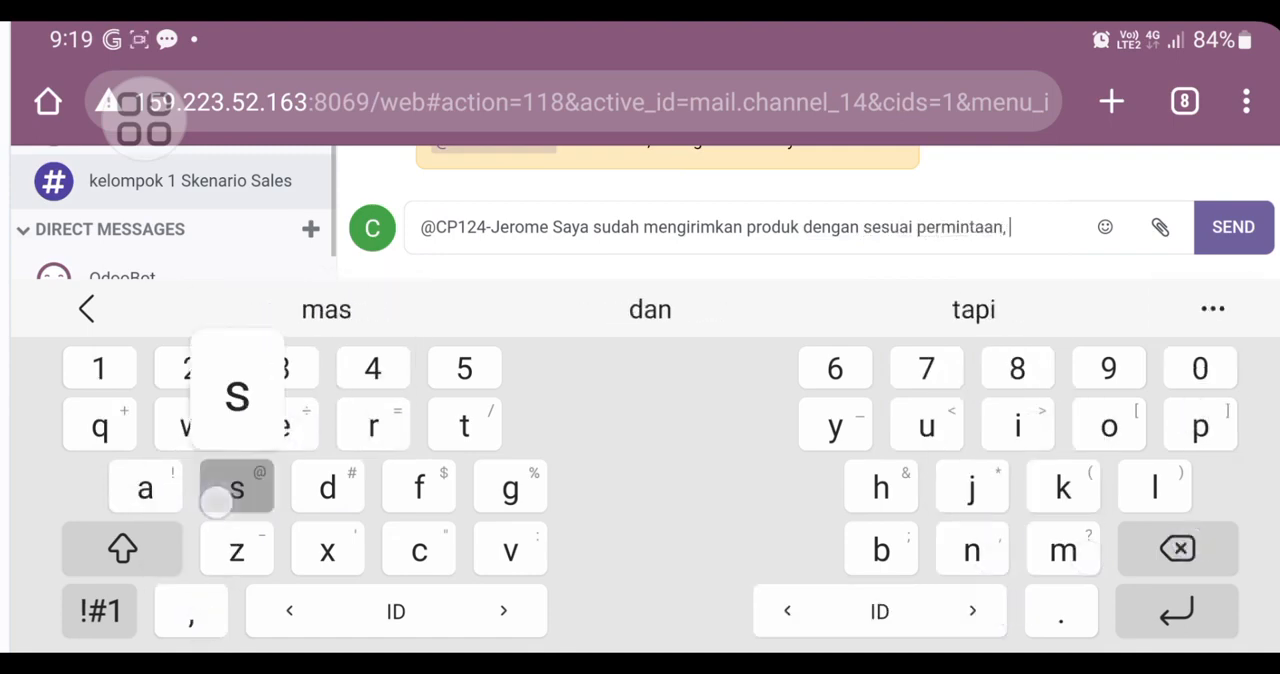
{"action": "type", "text": "lenjutn"}
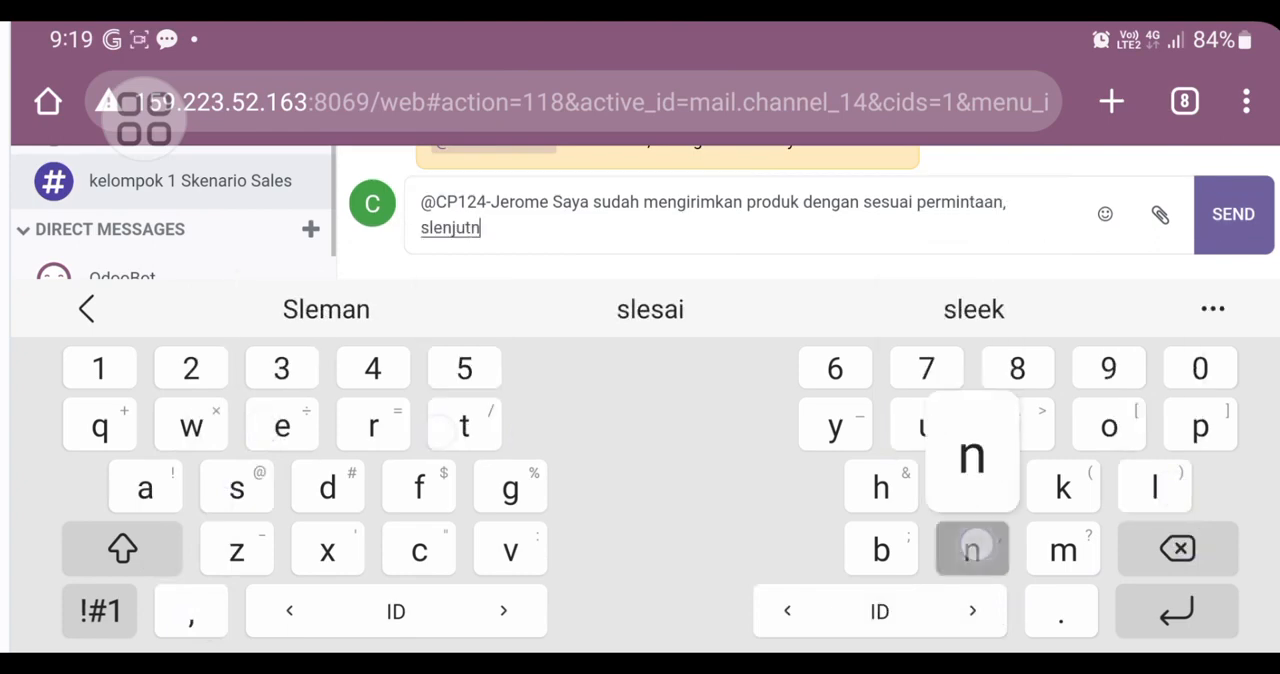
{"action": "key", "text": "BackSpace"}
{"action": "key", "text": "BackSpace"}
{"action": "key", "text": "BackSpace"}
{"action": "key", "text": "BackSpace"}
{"action": "key", "text": "BackSpace"}
{"action": "key", "text": "BackSpace"}
{"action": "key", "text": "BackSpace"}
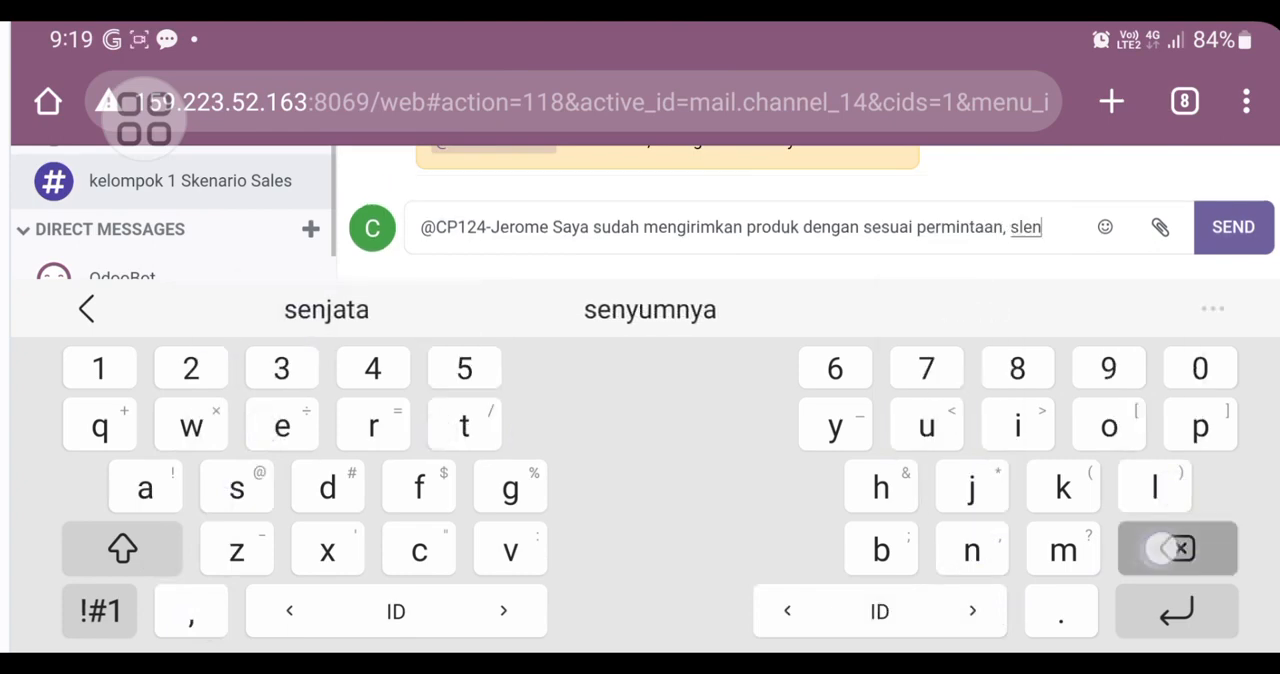
{"action": "type", "text": "elanjut"}
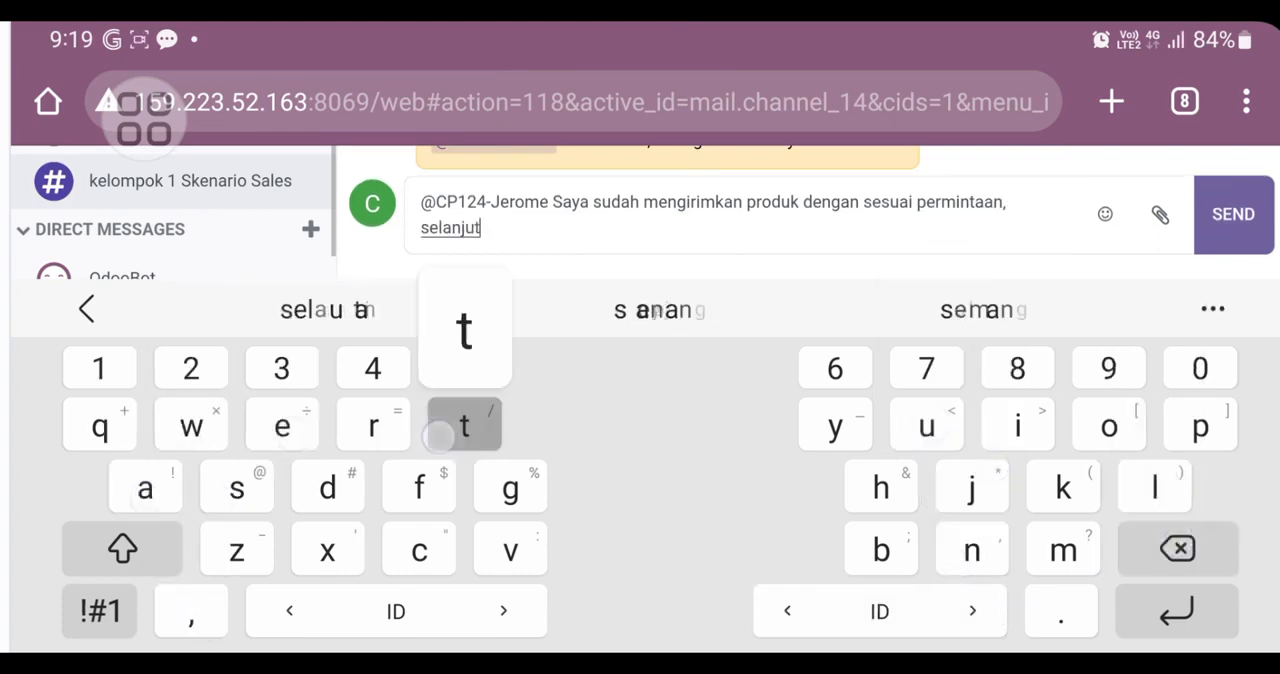
{"action": "type", "text": "nya bapa"}
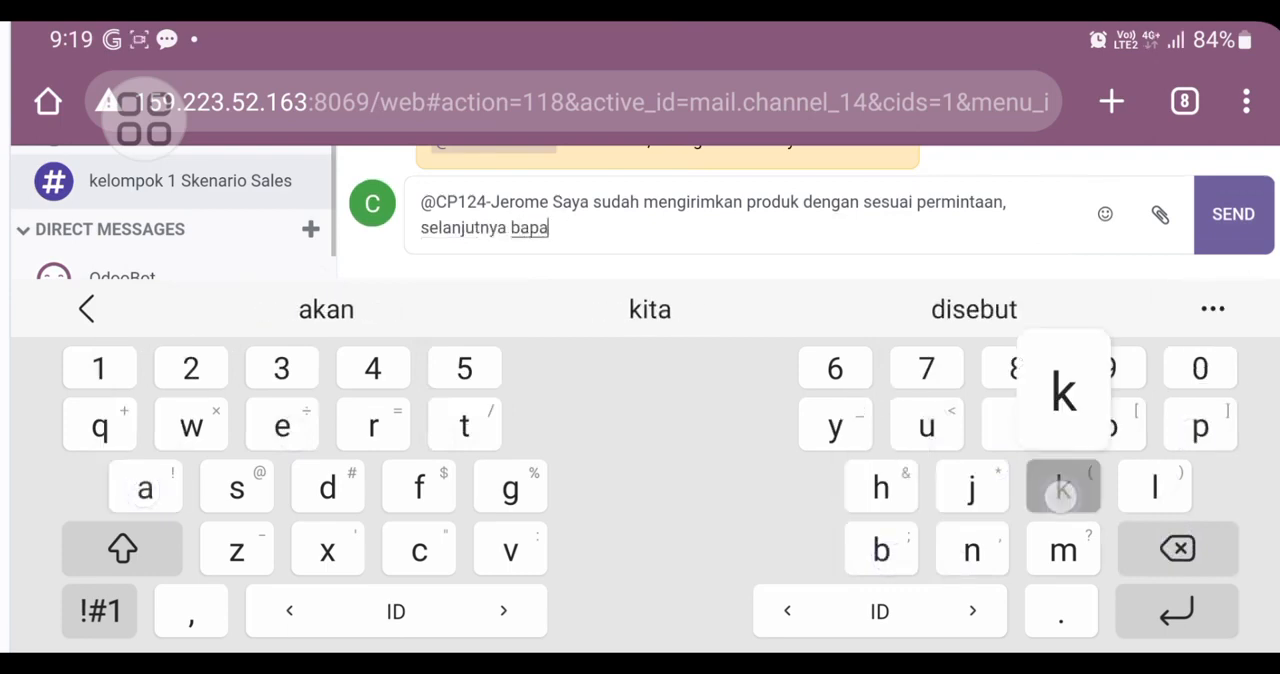
{"action": "type", "text": "k mem"}
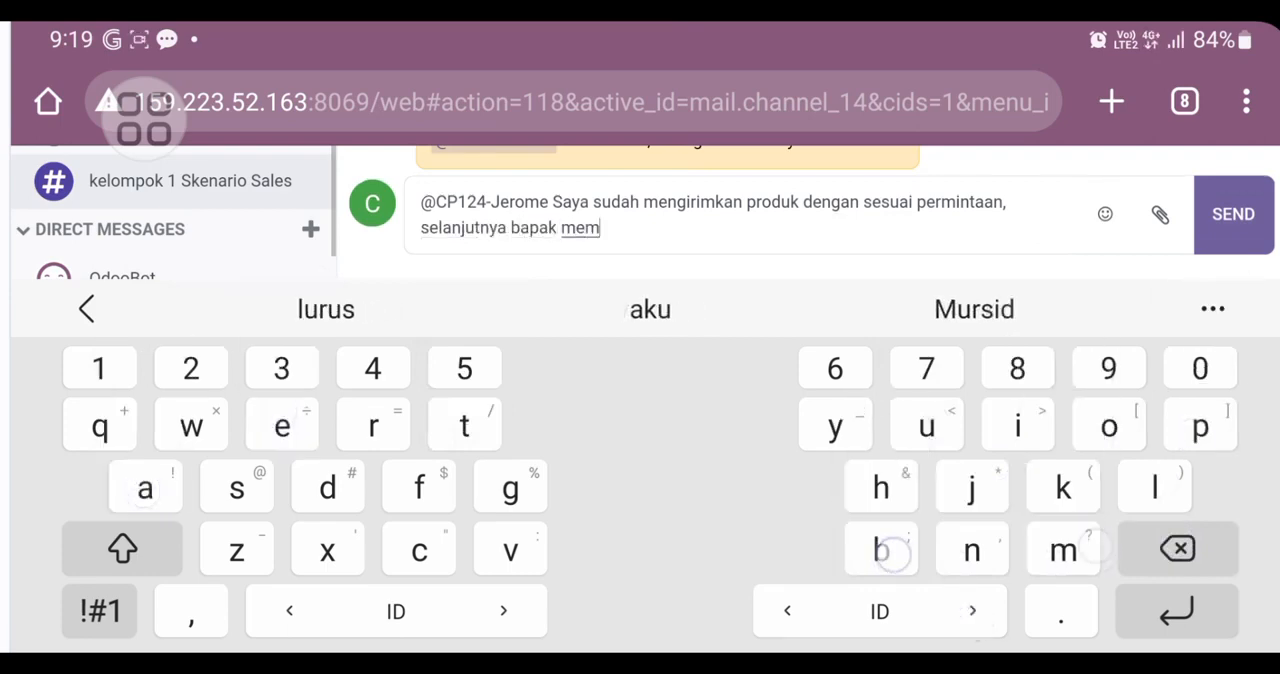
{"action": "type", "text": "buat"}
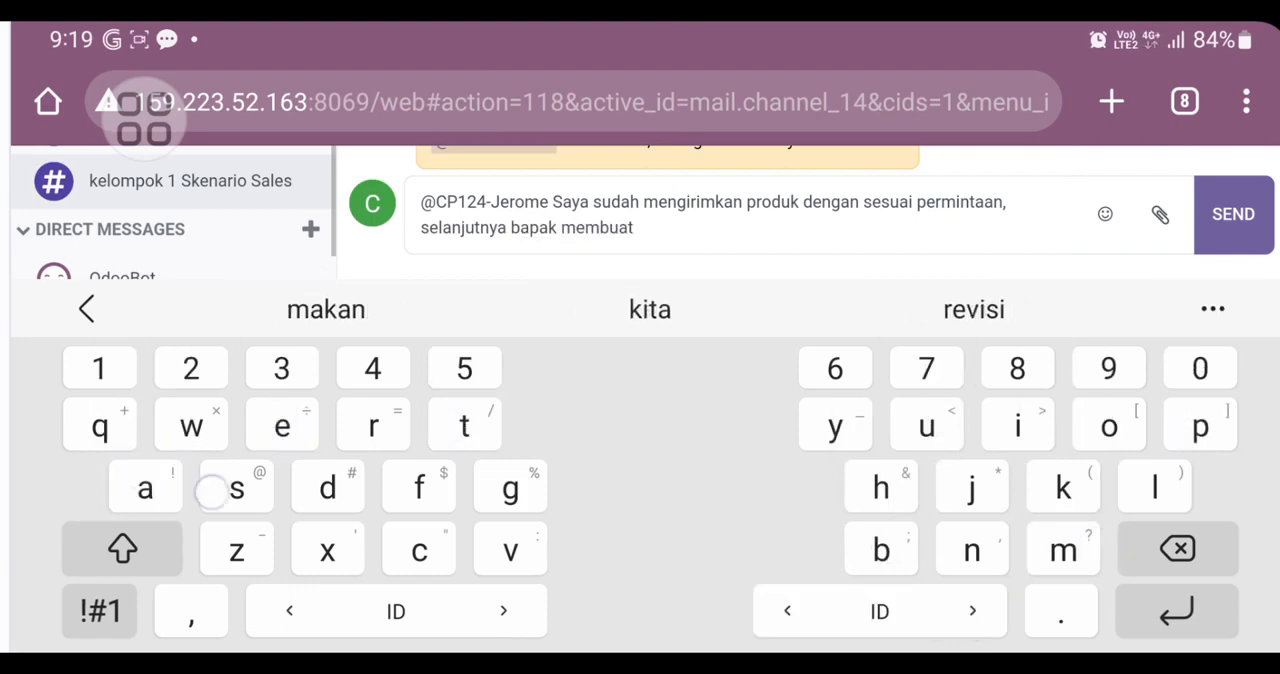
{"action": "type", "text": " sebuah in"}
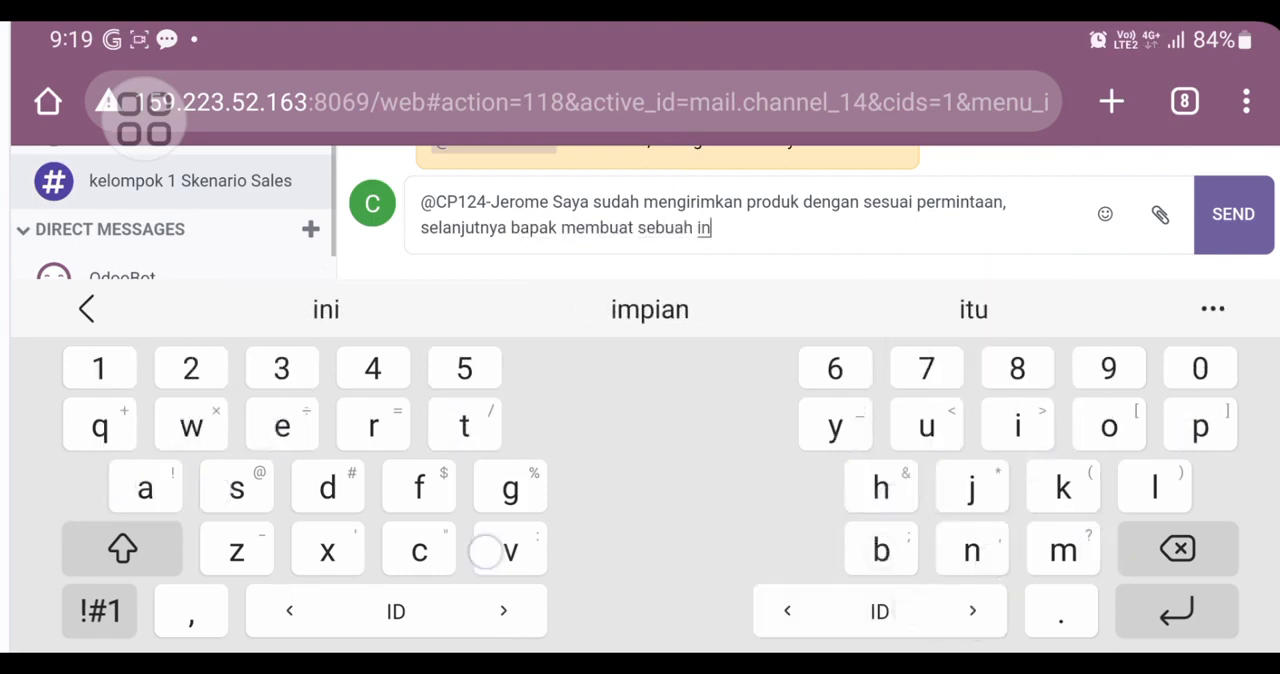
{"action": "type", "text": "voc"}
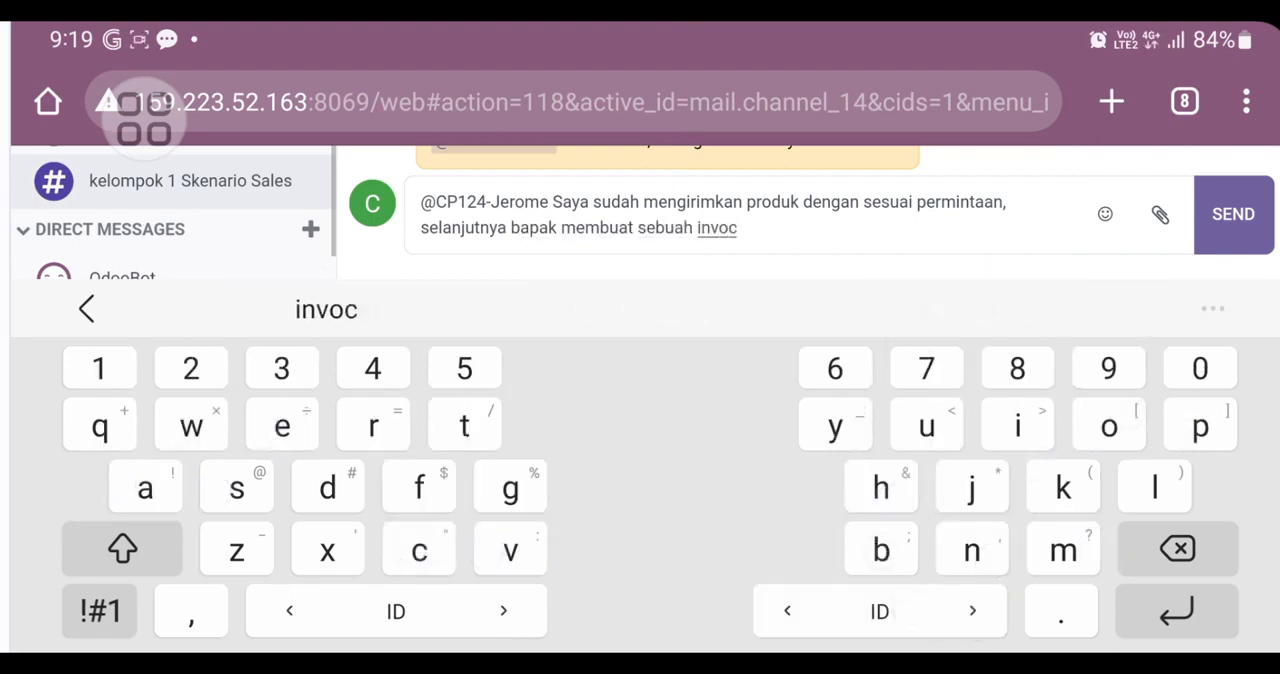
{"action": "key", "text": "BackSpace"}
{"action": "key", "text": "BackSpace"}
{"action": "type", "text": "oi"}
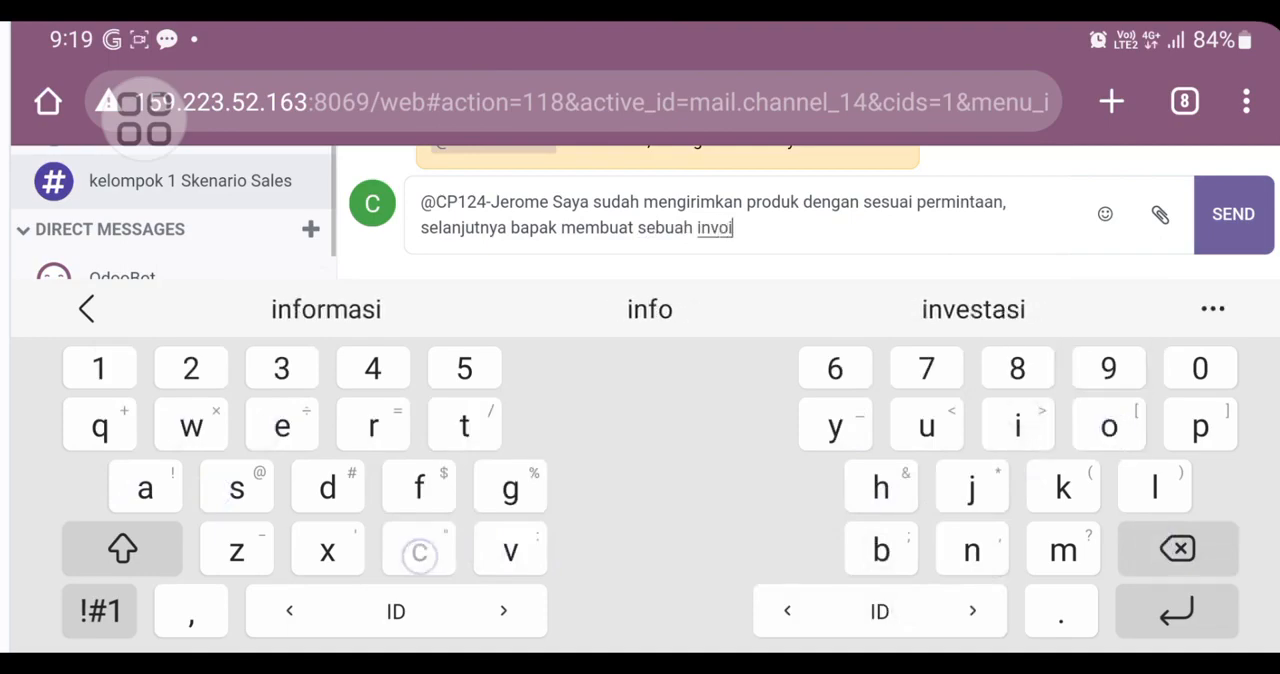
{"action": "type", "text": "ce"}
{"action": "left_click", "coordinate": [1233, 214]}
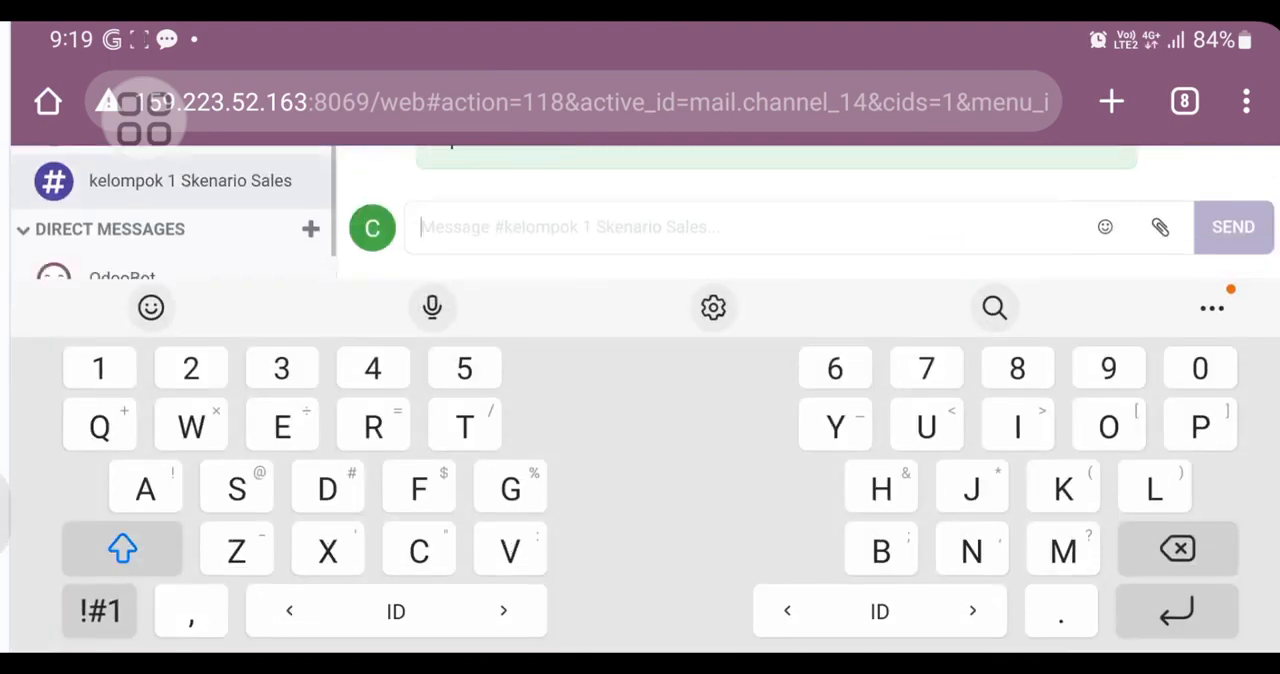
{"action": "left_click", "coordinate": [3, 514]}
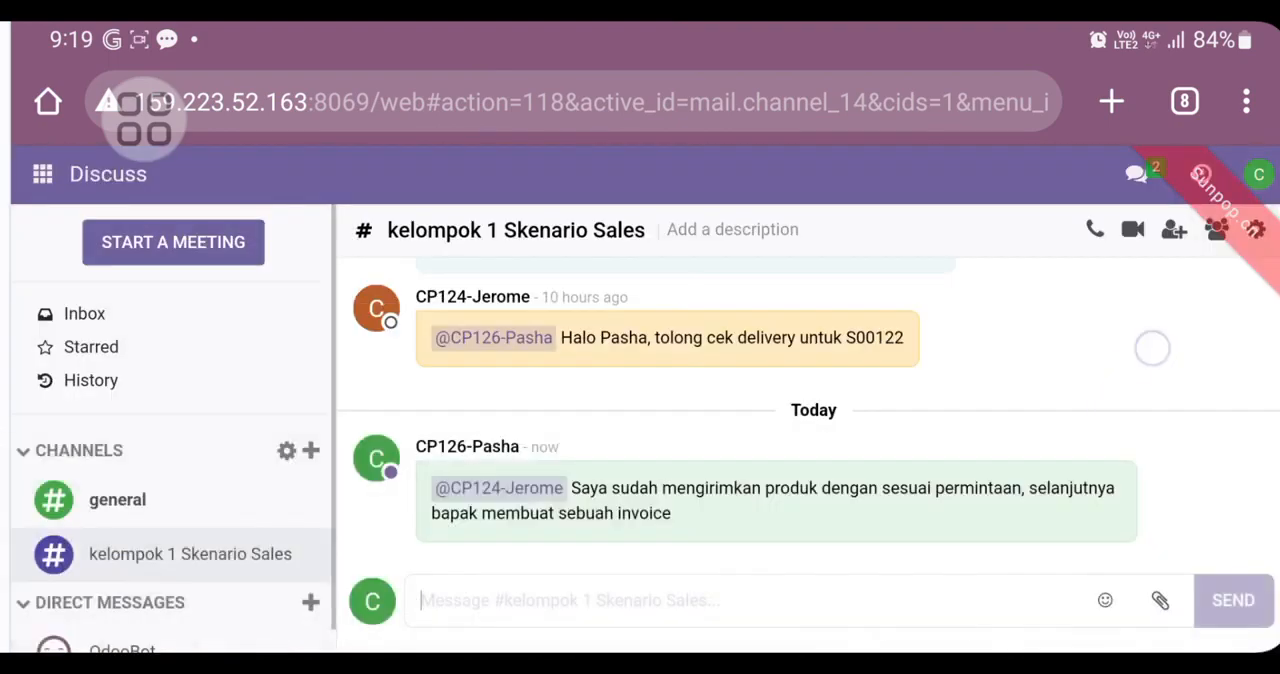